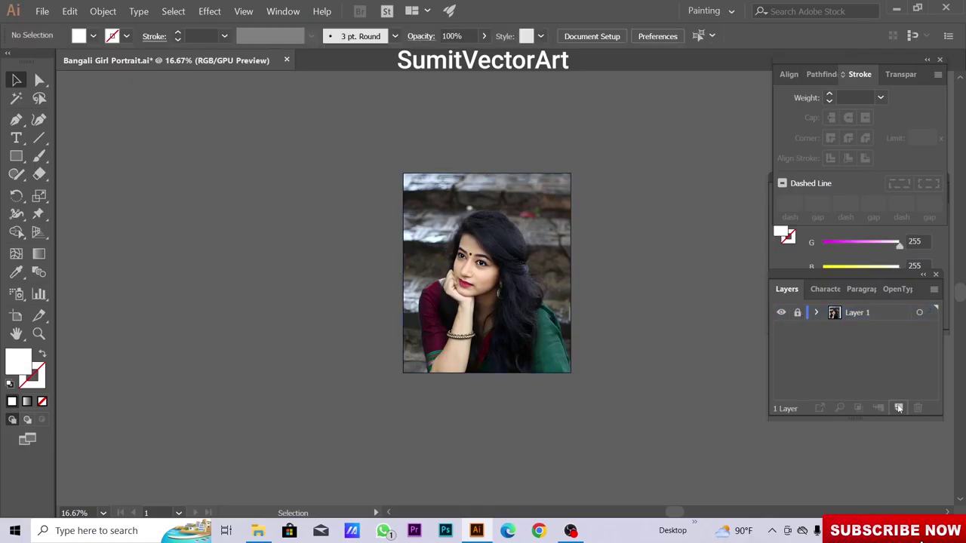
Add a new layer and draw a horizontal 3 pt black line with the elliptical width profile
click(898, 408)
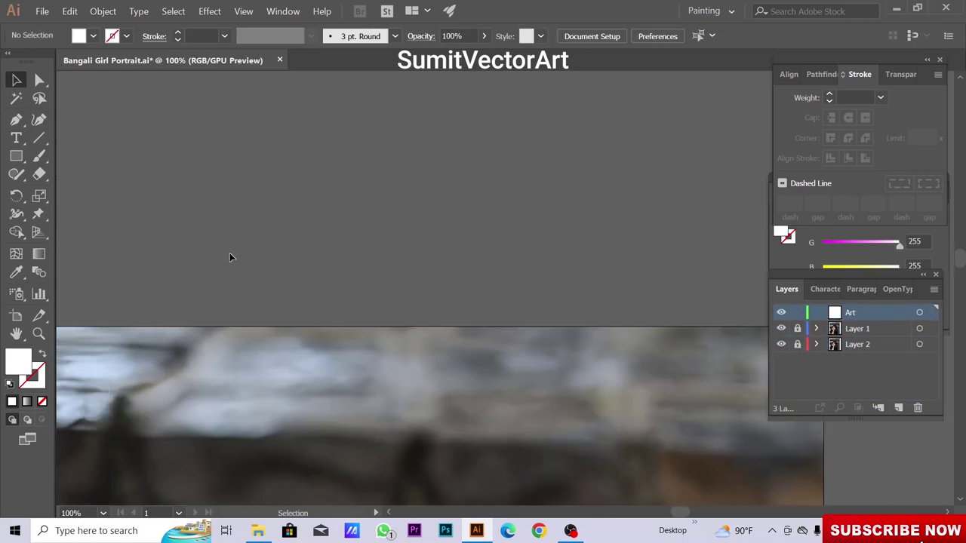
click(39, 138)
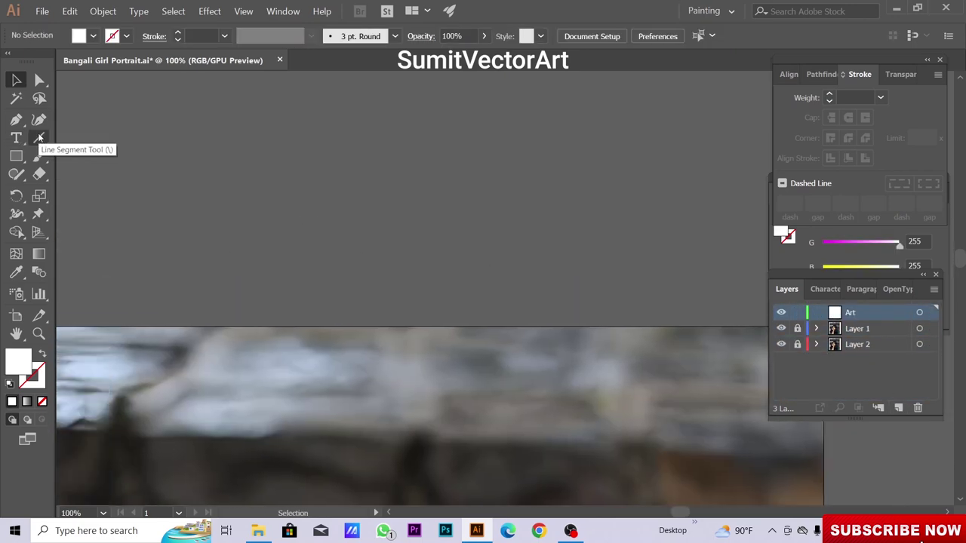
drag(190, 205, 595, 204)
click(31, 381)
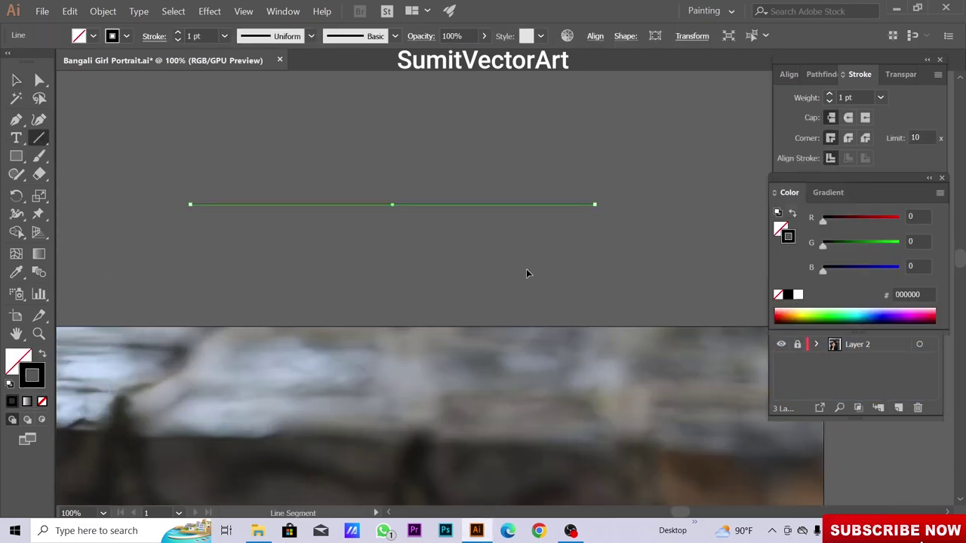
key(ctrl+equal)
click(224, 36)
click(255, 133)
click(312, 35)
click(279, 68)
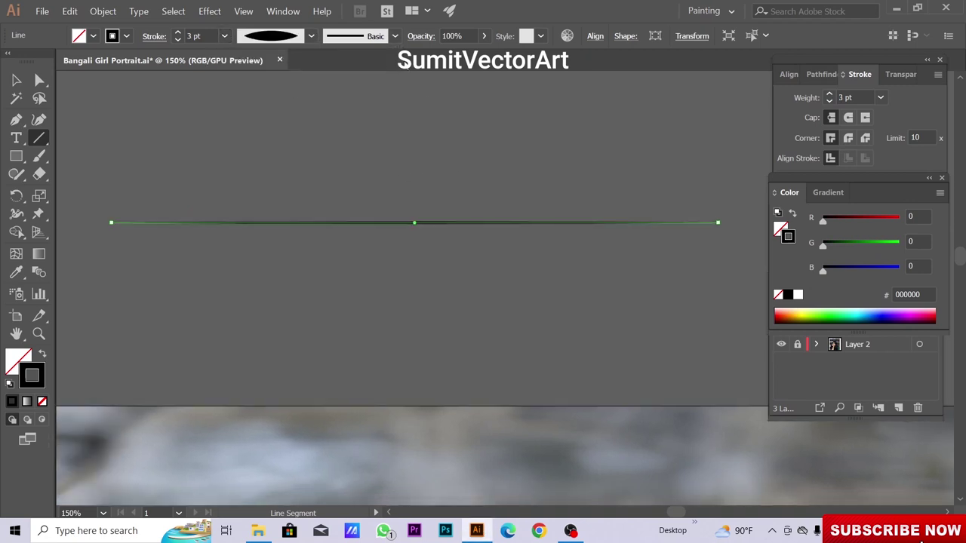
Save the tapered line as a new Art Brush, twice
click(394, 35)
click(357, 154)
click(427, 302)
click(445, 370)
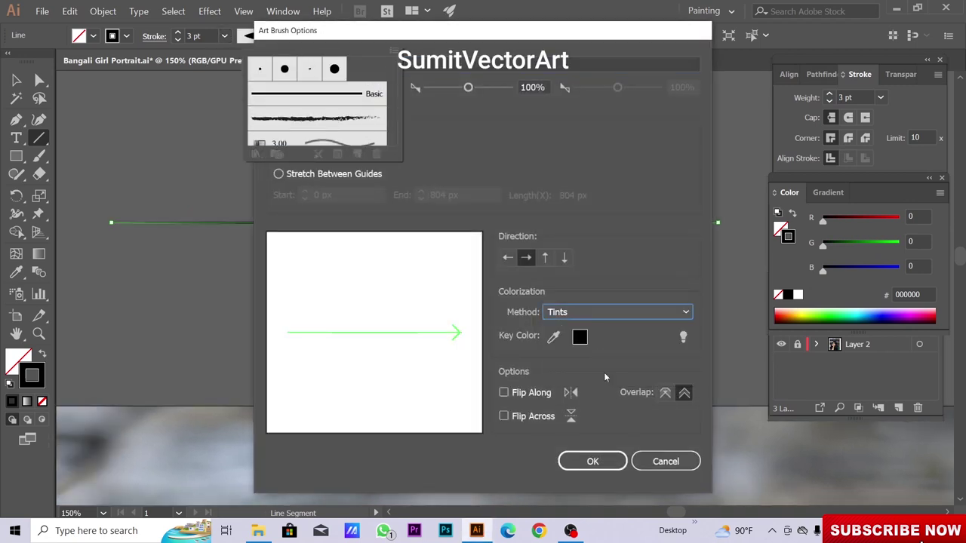
click(592, 459)
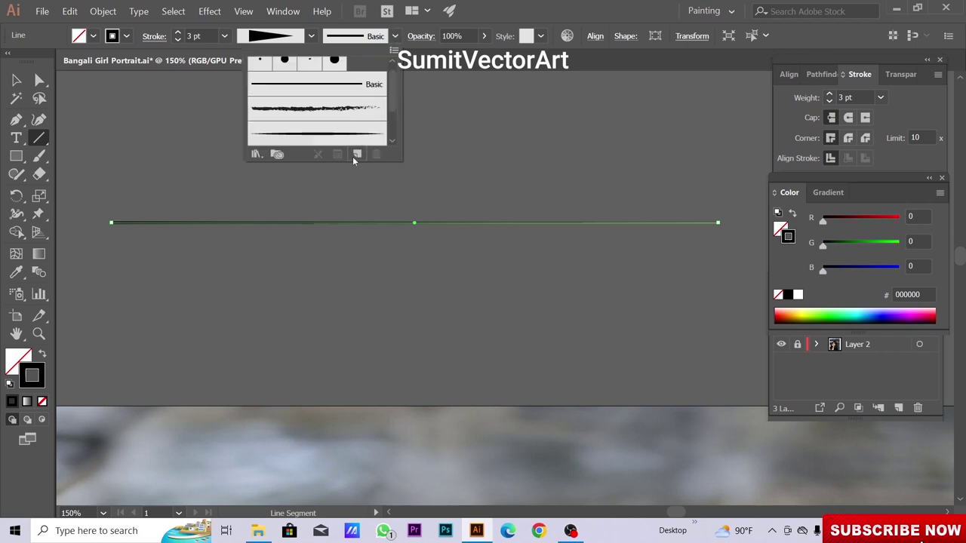
click(353, 155)
click(446, 372)
click(579, 458)
Reflect the line and save the flipped version as another Art Brush
right_click(469, 232)
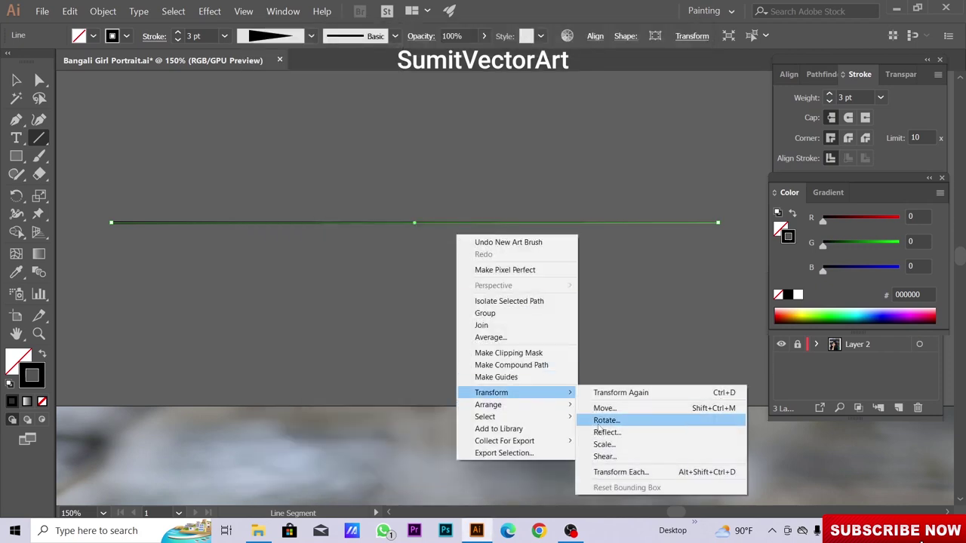
click(626, 435)
click(486, 358)
click(353, 155)
click(446, 372)
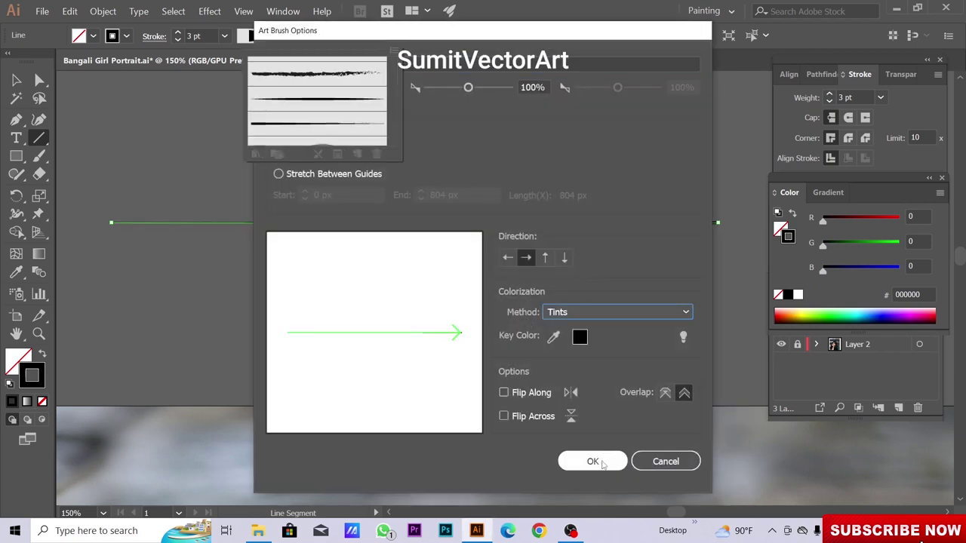
click(584, 458)
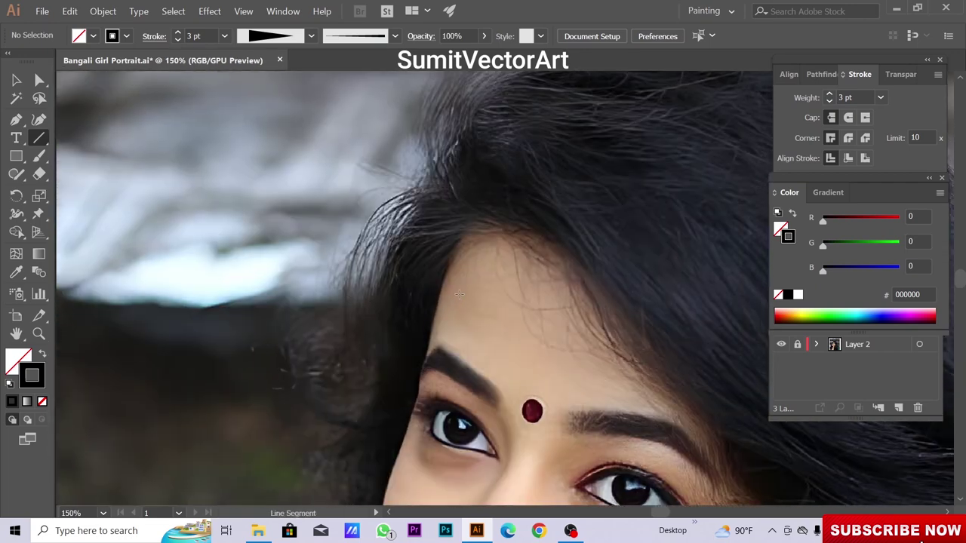
Trace the forehead hairline and face edge down past the eye with the Pencil
key(ctrl+plus)
key(ctrl+plus)
key(n)
drag(492, 250, 516, 241)
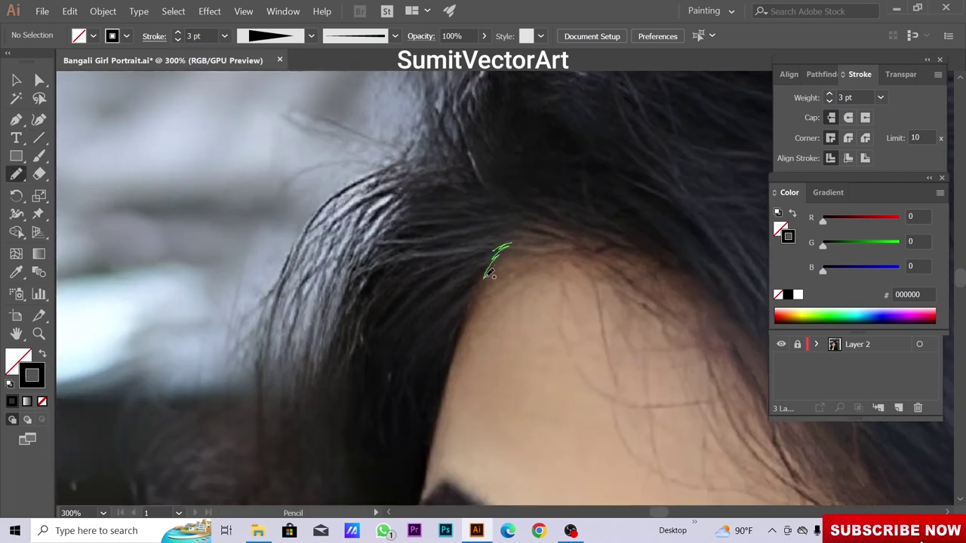
drag(451, 371, 490, 225)
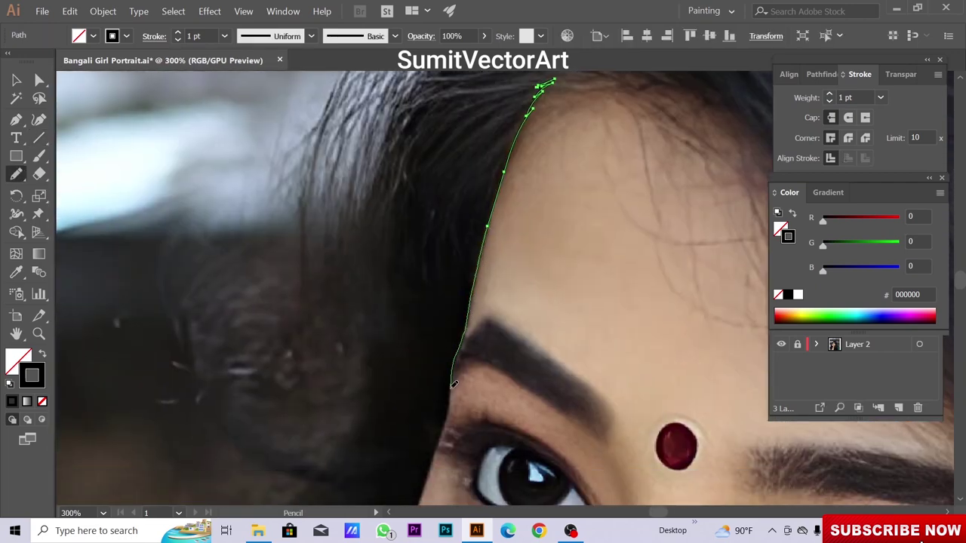
drag(440, 446, 531, 269)
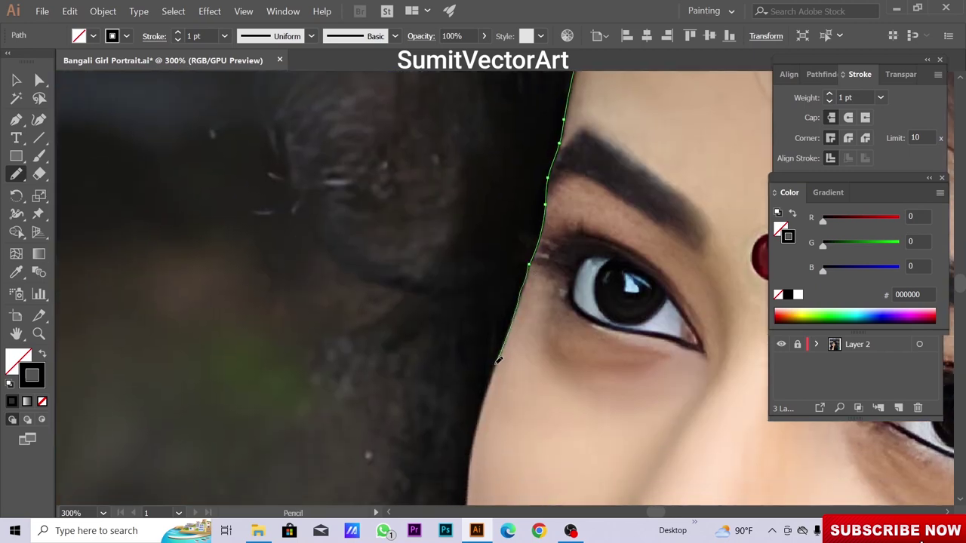
drag(477, 421, 469, 342)
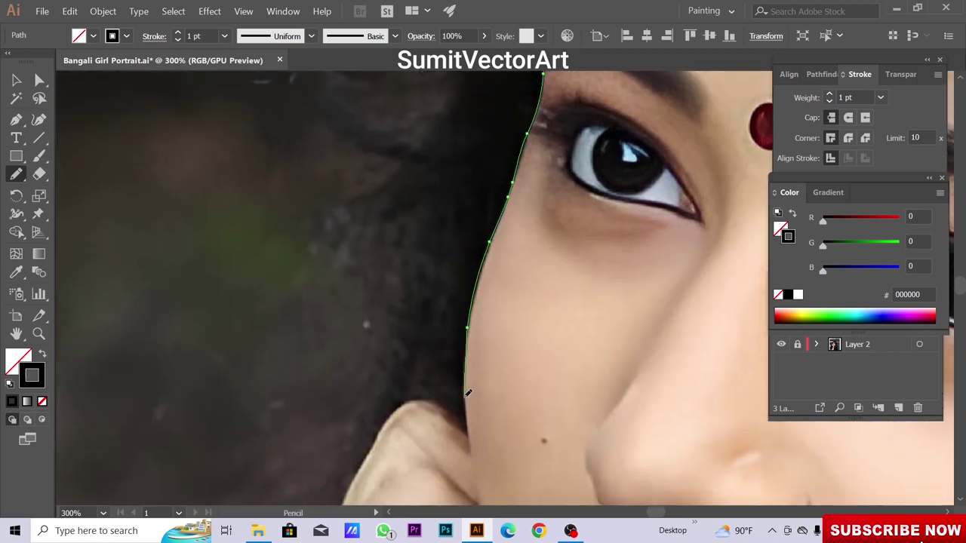
key(ctrl+minus)
key(ctrl+minus)
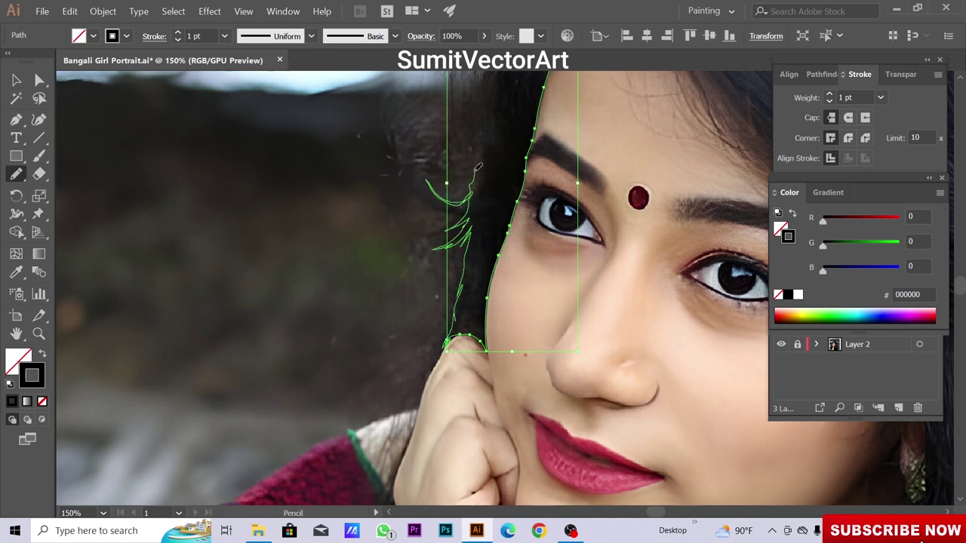
scroll(477, 166, up, 4)
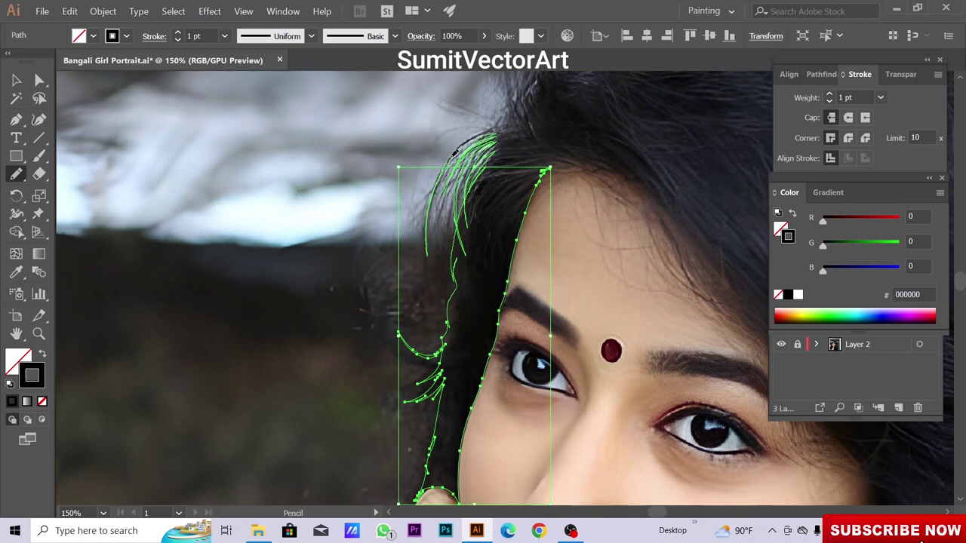
scroll(455, 154, up, 2)
scroll(447, 246, right, 2)
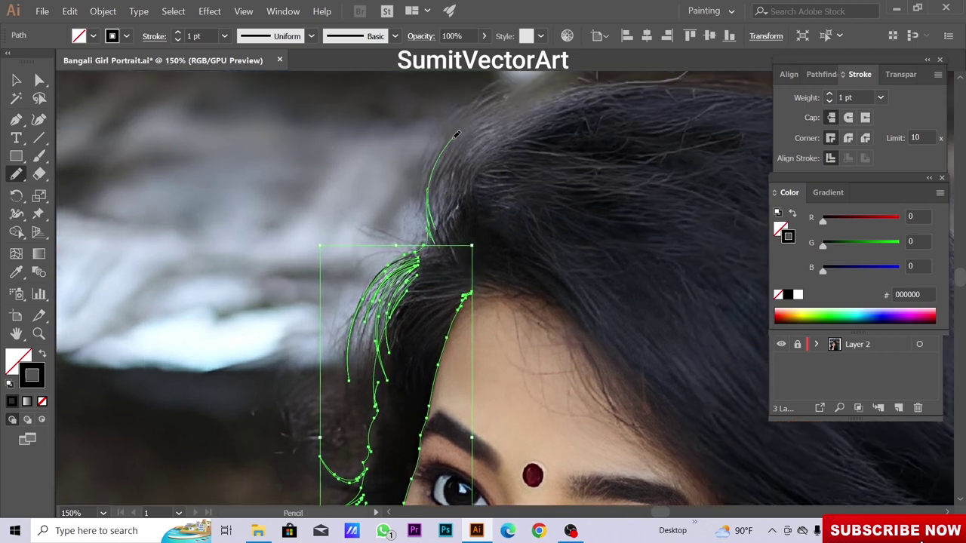
Trace the hair's top outline across the crown and down its right side
drag(456, 134, 458, 133)
scroll(339, 212, up, 2)
scroll(339, 212, right, 3)
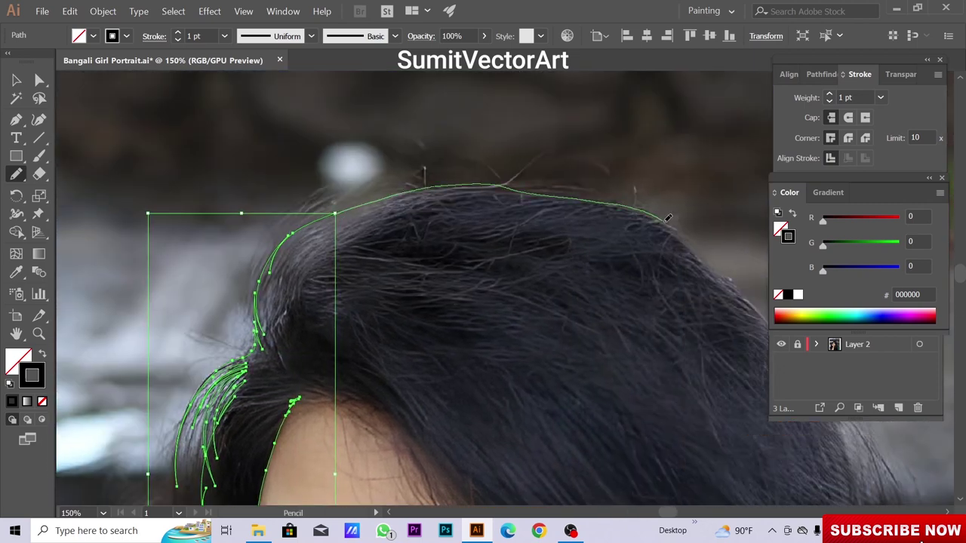
drag(667, 219, 722, 273)
scroll(723, 273, down, 2)
scroll(723, 273, right, 7)
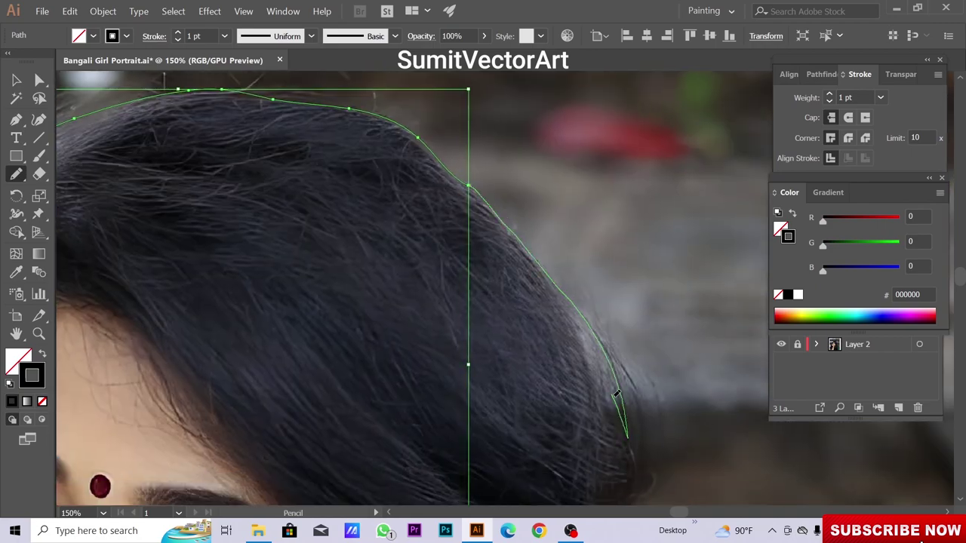
drag(616, 394, 617, 396)
scroll(603, 302, down, 5)
scroll(600, 226, right, 1)
drag(581, 360, 587, 423)
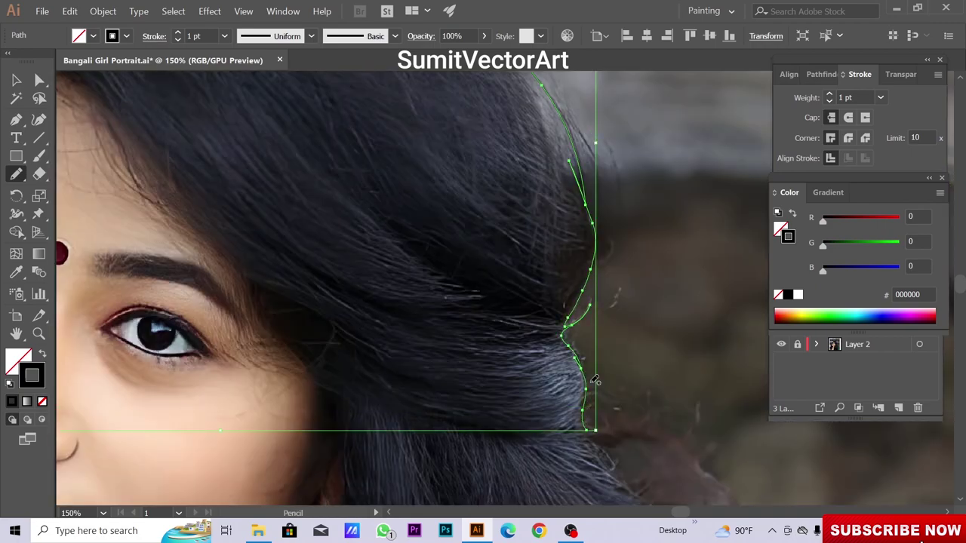
key(ctrl+minus)
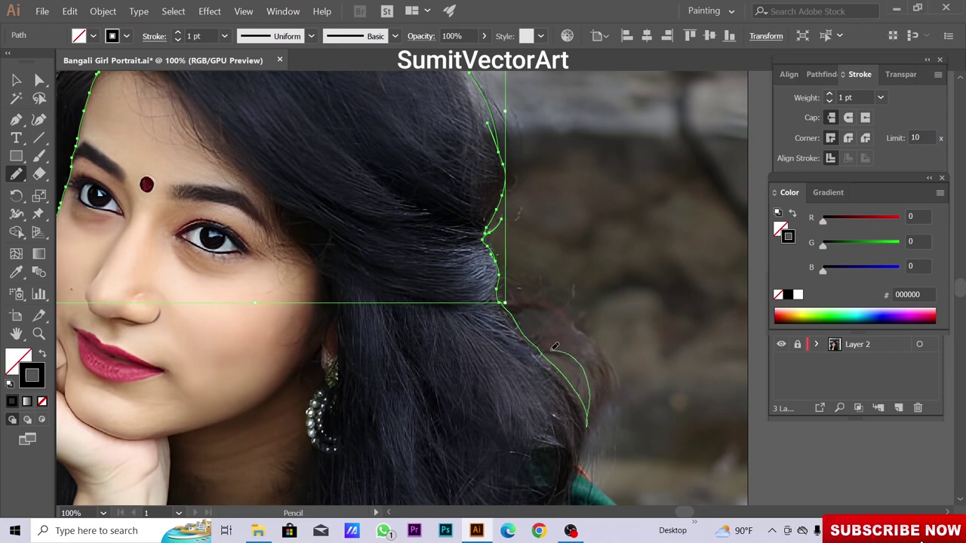
scroll(611, 412, down, 5)
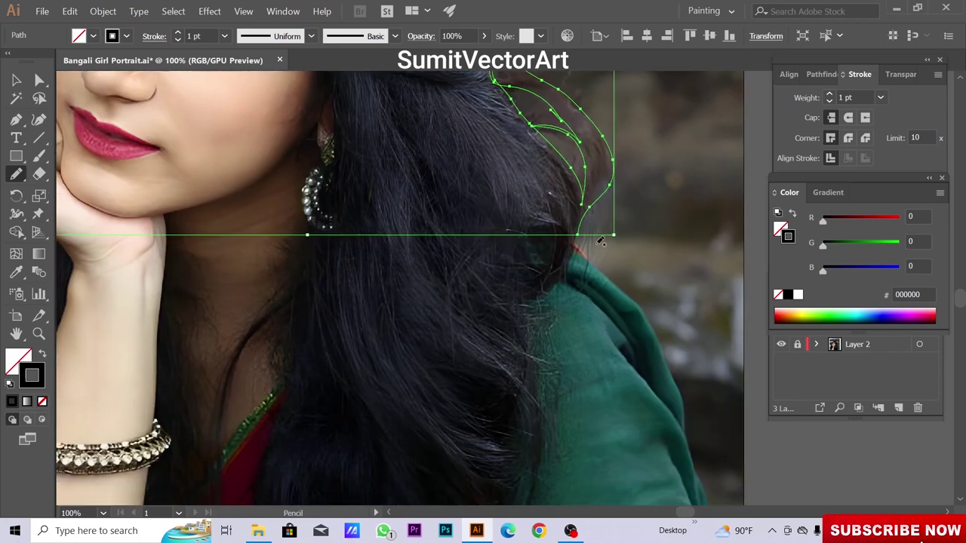
Trace the strands onto the shoulder, the bottom curl, and the inner edge beside the neck
drag(546, 416, 547, 418)
scroll(546, 415, down, 5)
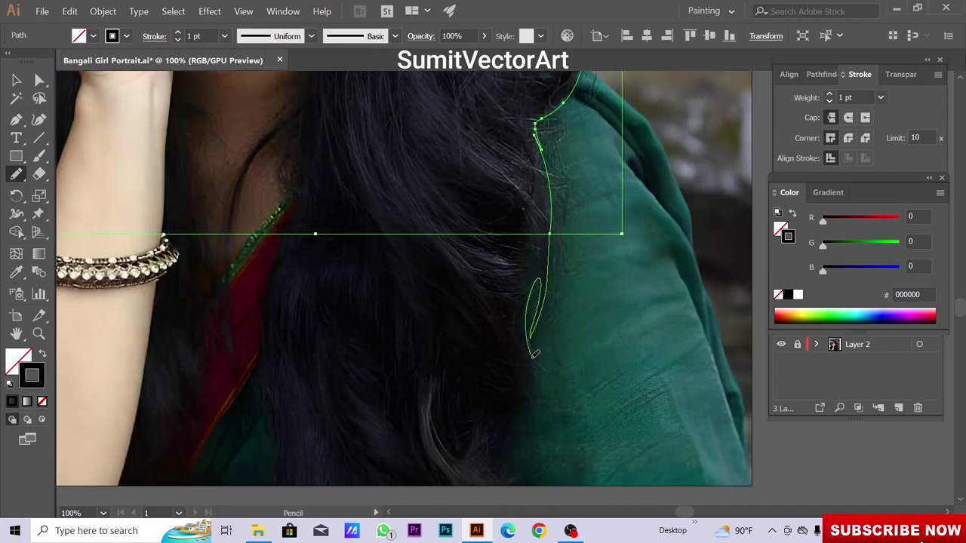
drag(499, 446, 500, 447)
scroll(539, 325, down, 5)
drag(549, 335, 549, 335)
scroll(548, 335, left, 5)
scroll(549, 335, up, 2)
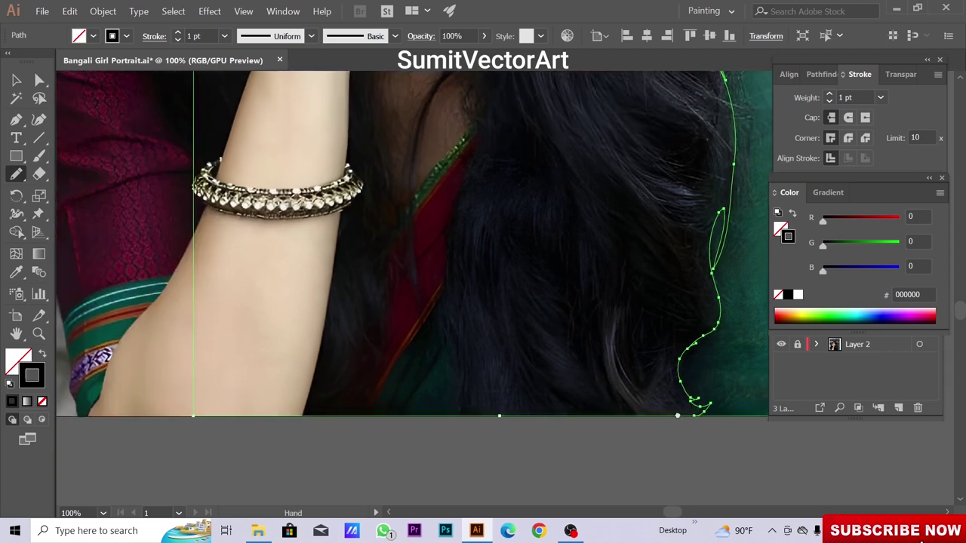
scroll(466, 439, up, 1)
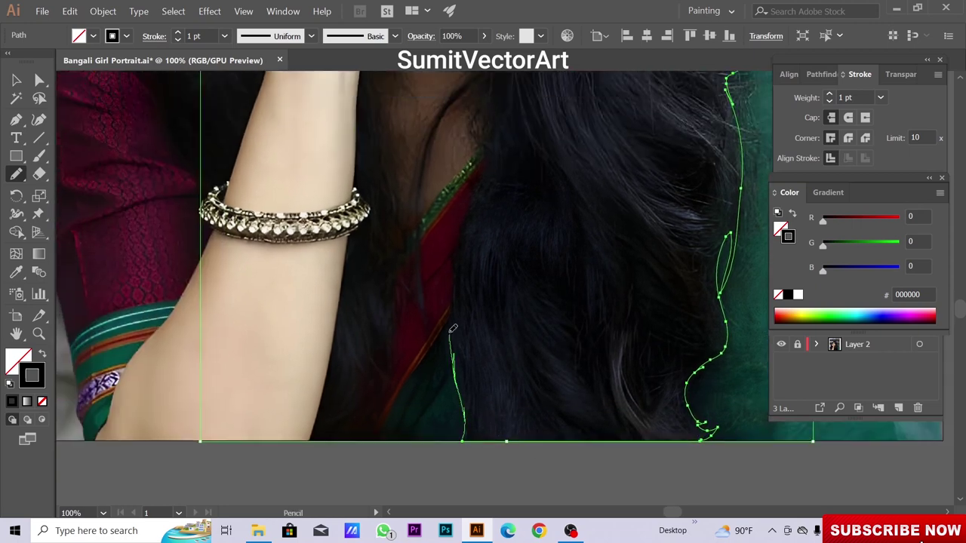
scroll(453, 329, up, 4)
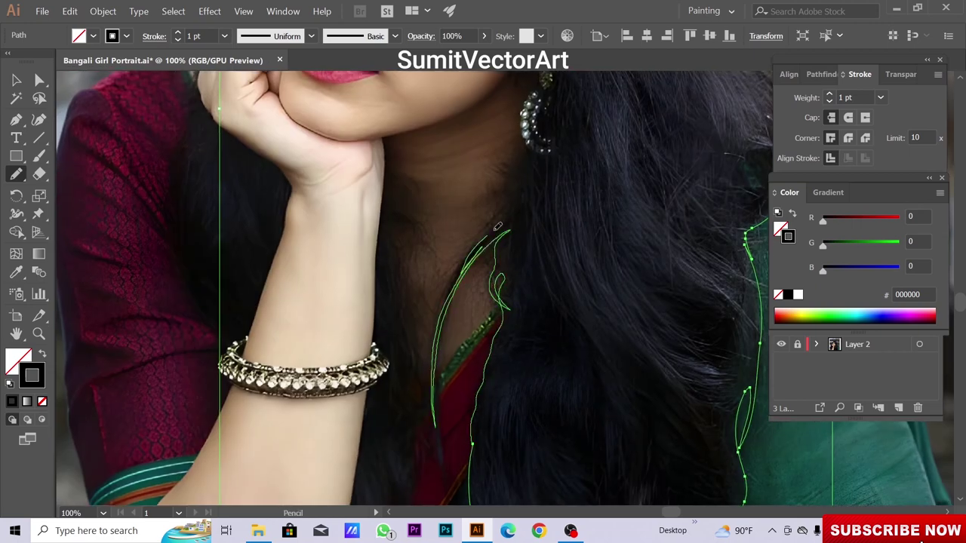
drag(498, 226, 513, 155)
scroll(513, 155, up, 5)
scroll(513, 154, right, 2)
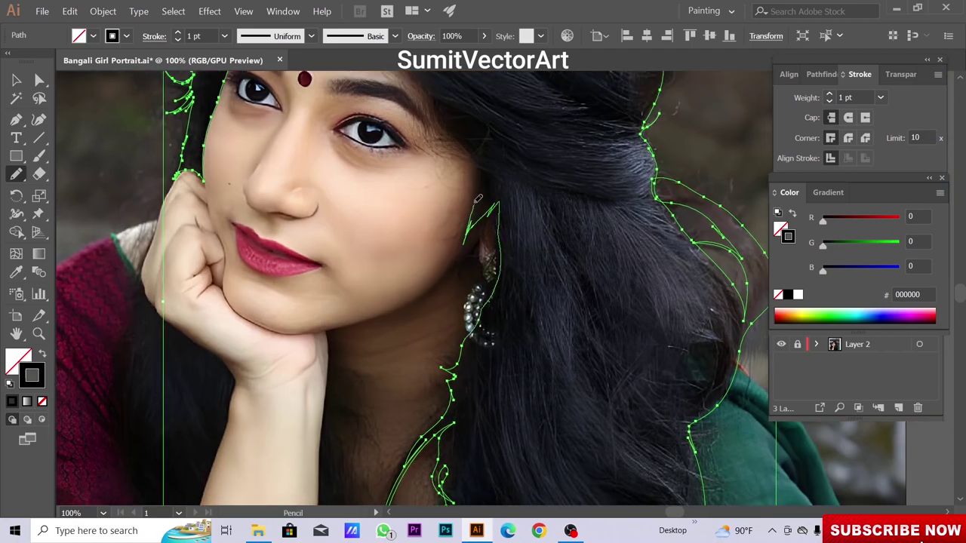
scroll(478, 198, up, 5)
scroll(463, 315, up, 2)
scroll(464, 315, up, 2)
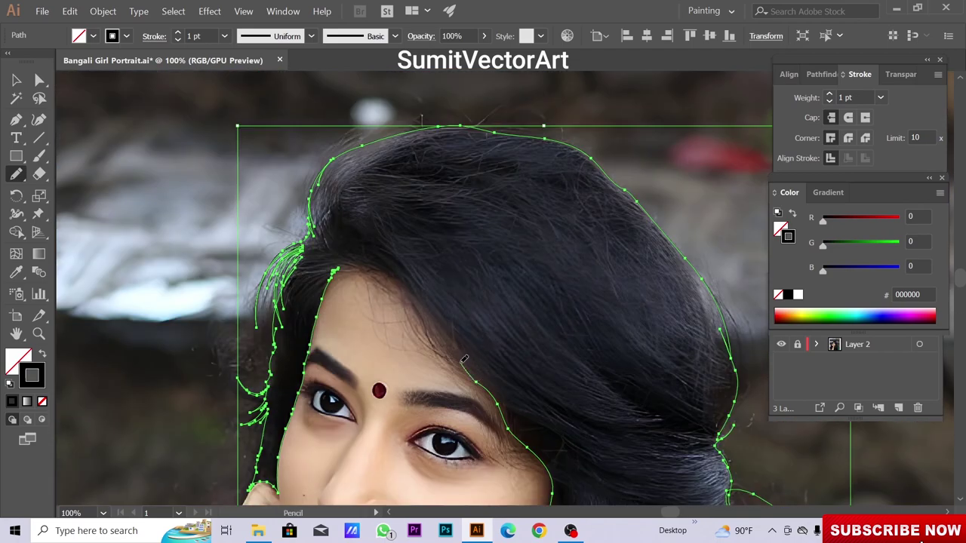
Swap fill and stroke with Shift+X so the hair path becomes a solid black shape
key(ctrl+0)
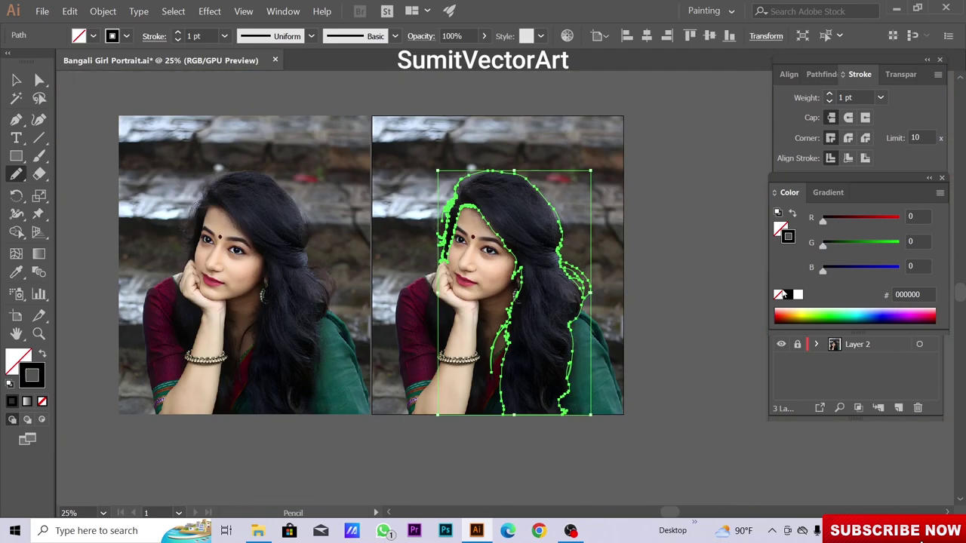
key(shift+x)
scroll(513, 304, up, 1)
scroll(473, 246, up, 2)
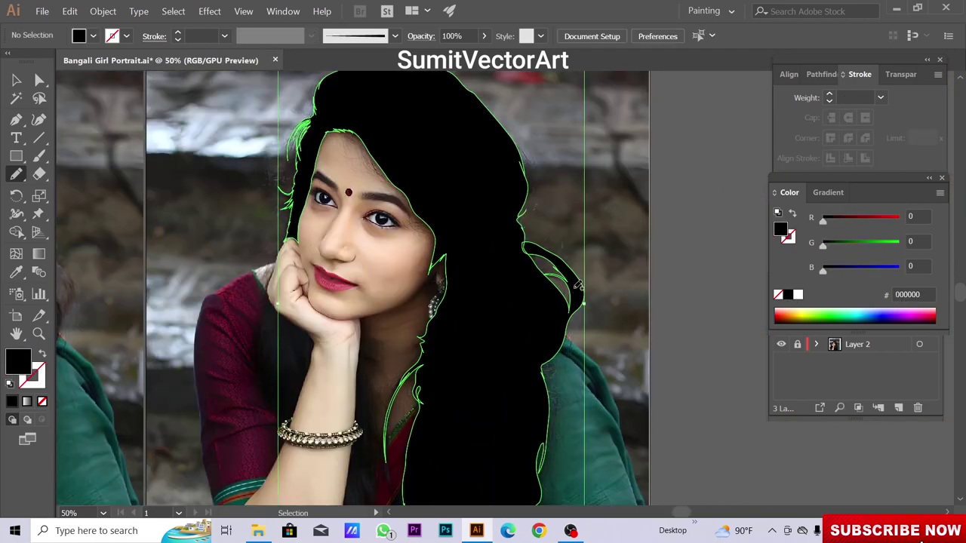
Erase the stray bulge and spike on the hair's right edge, then smooth it
click(40, 175)
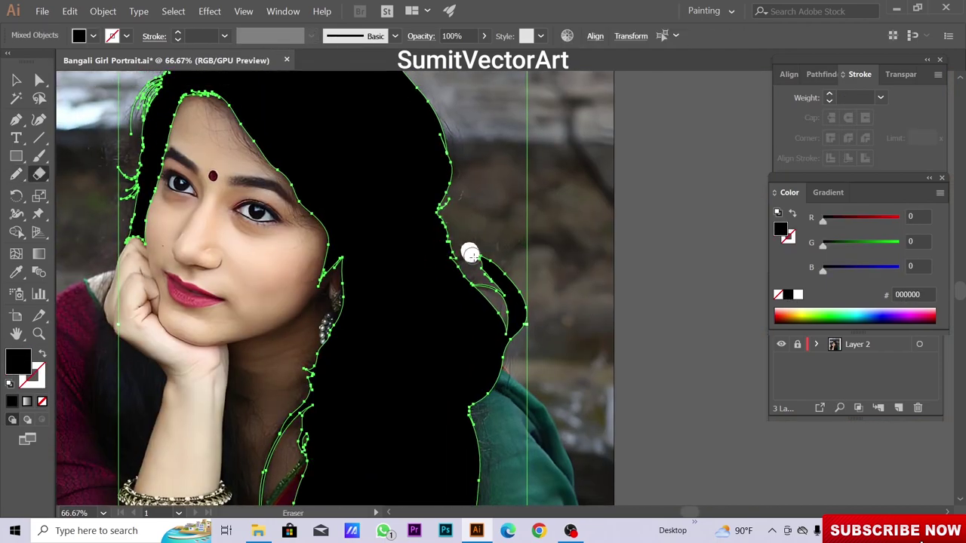
drag(470, 252, 521, 362)
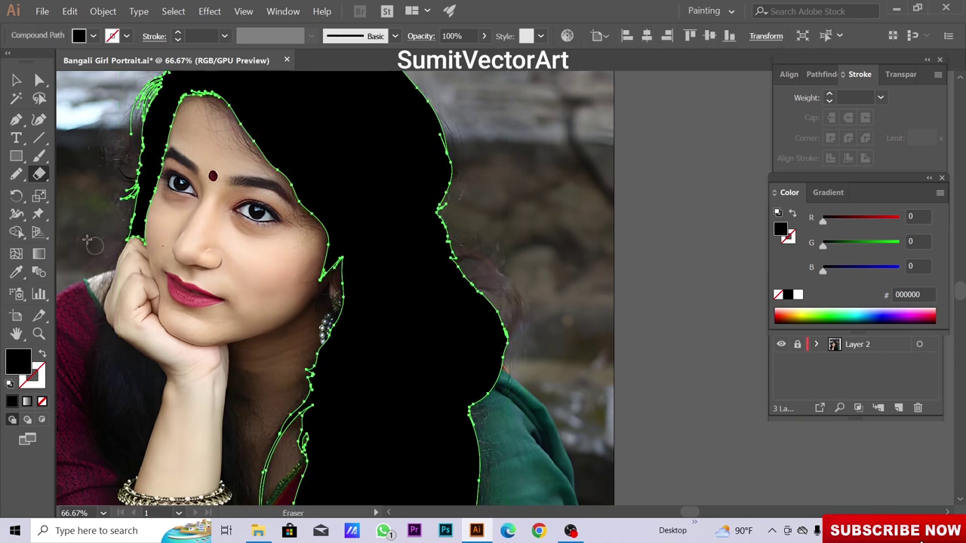
drag(16, 174, 51, 175)
drag(453, 260, 477, 395)
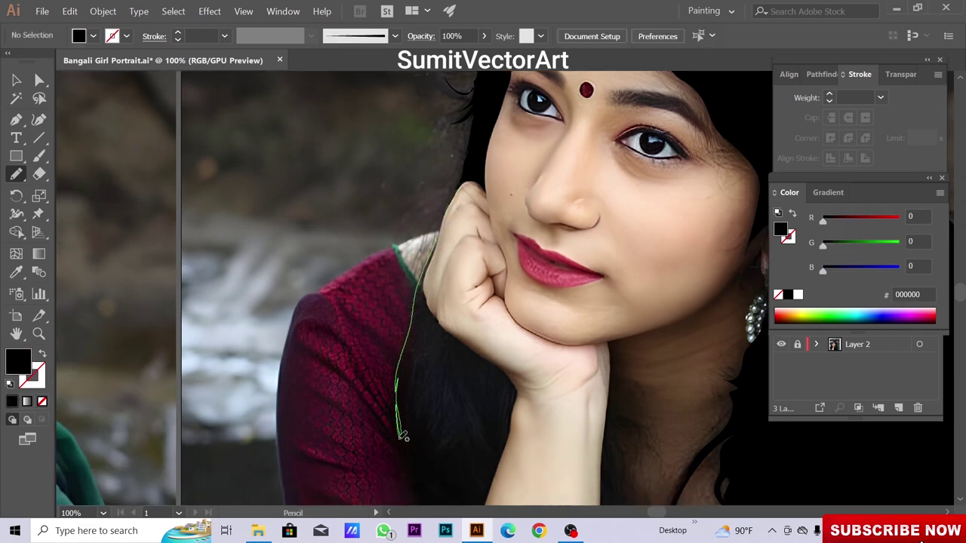
Trace the hair beside the maroon sleeve and extend it along the hand with Pen anchors
drag(402, 436, 402, 438)
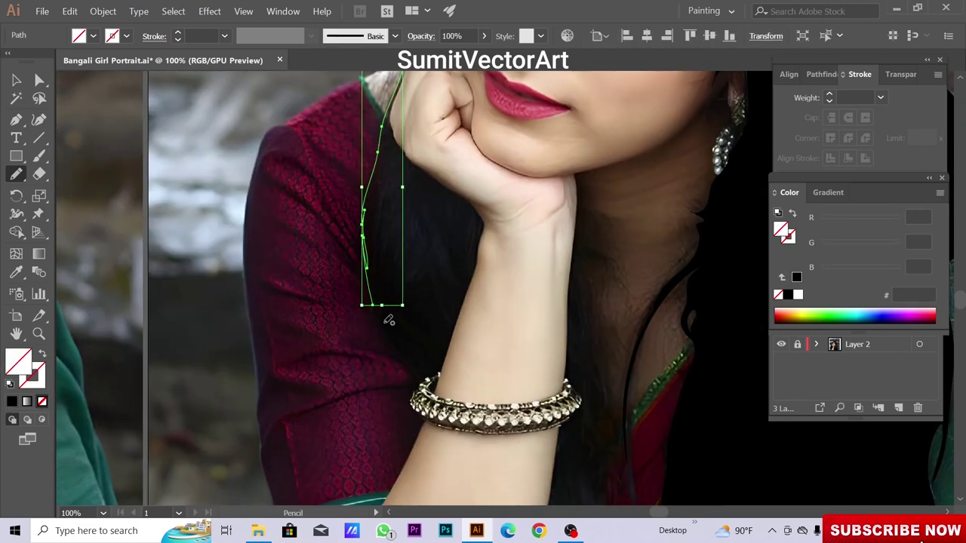
key(ctrl+equal)
key(p)
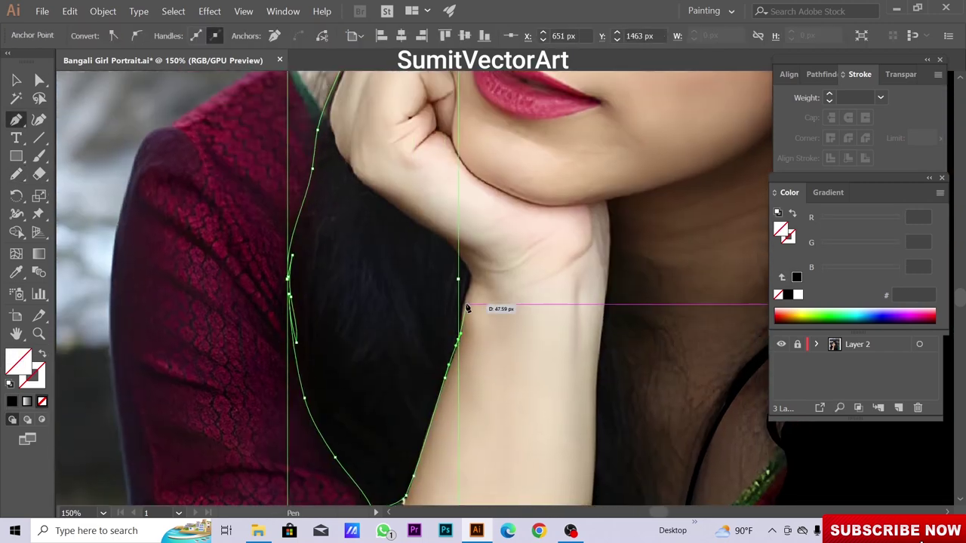
drag(467, 308, 487, 284)
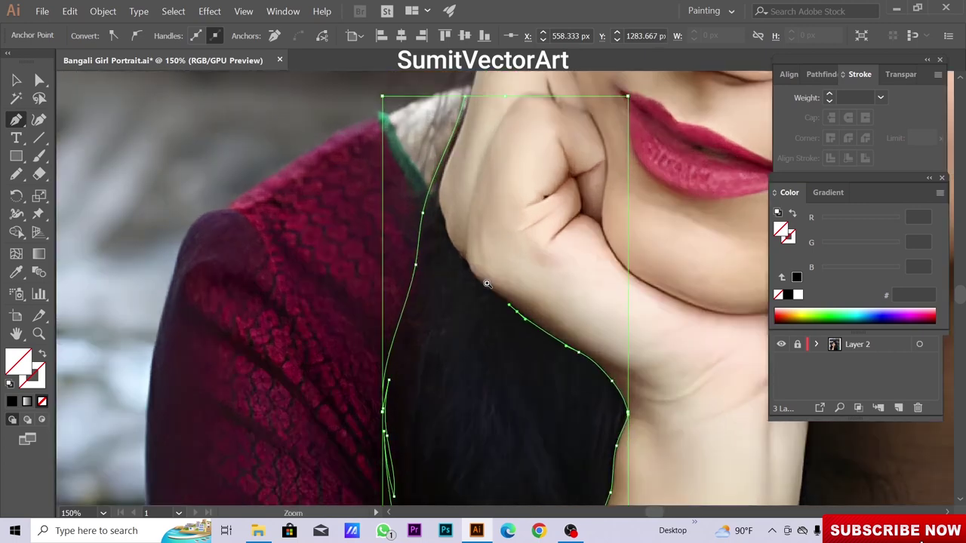
click(487, 284)
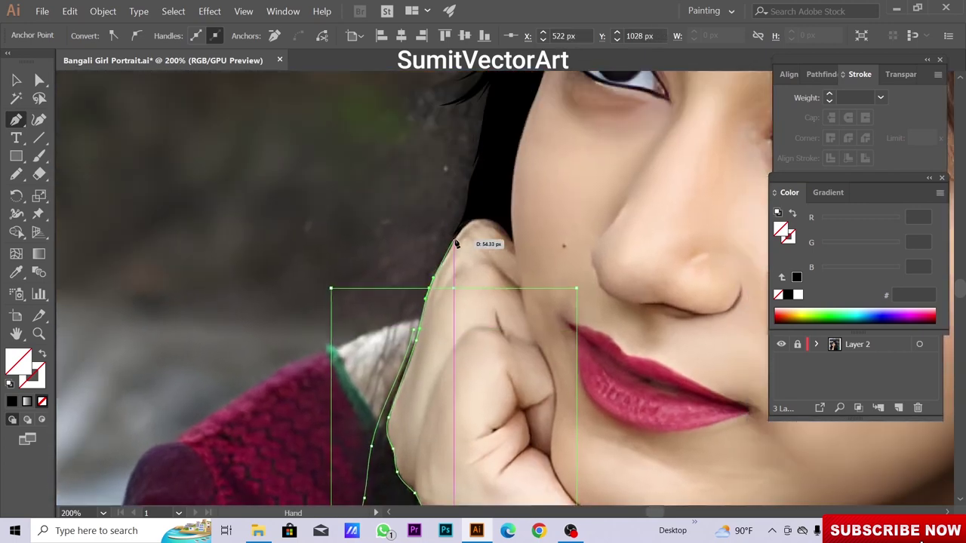
click(477, 207)
click(489, 156)
drag(500, 111, 496, 124)
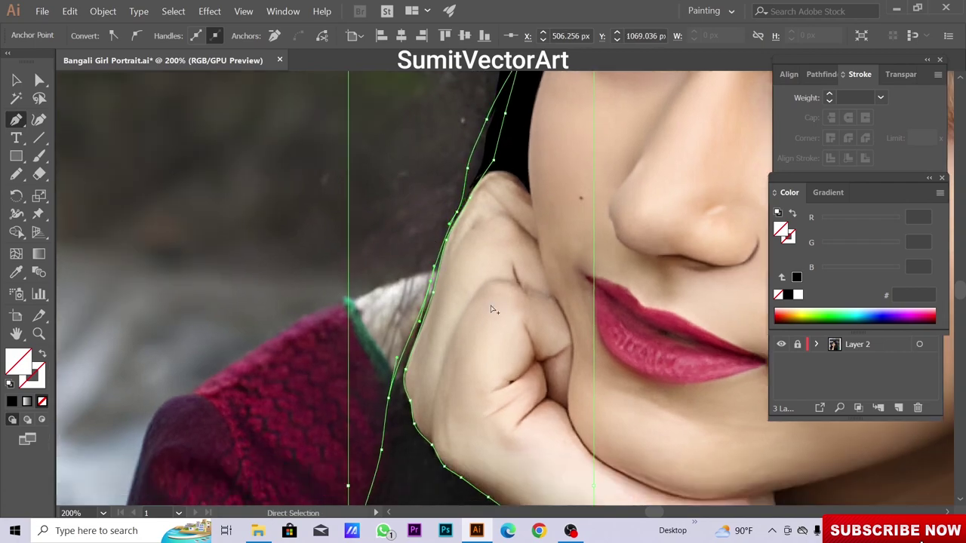
Fill the hand-side hair shape black and toggle the photo to check the silhouette
key(ctrl+0)
key(shift+x)
key(ctrl+shift+a)
click(782, 344)
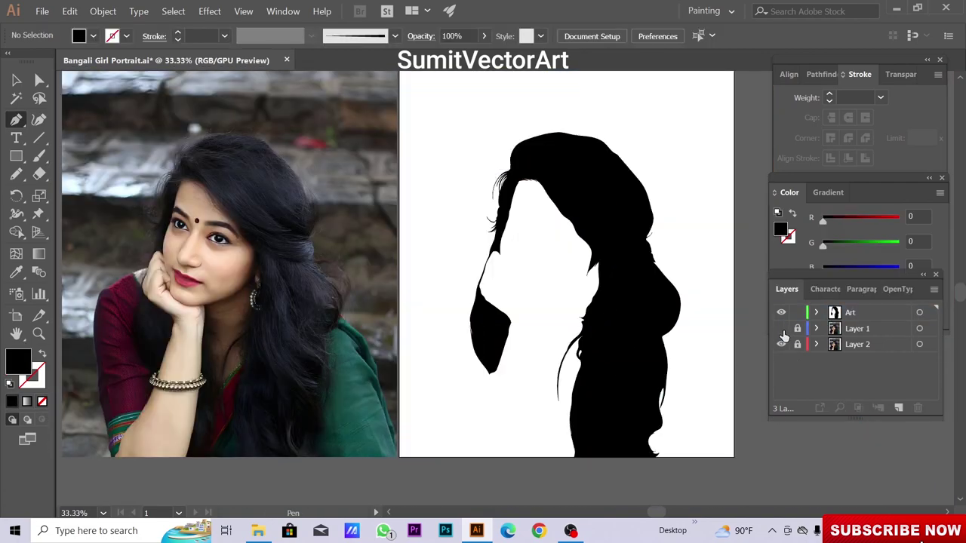
click(781, 329)
scroll(492, 228, up, 2)
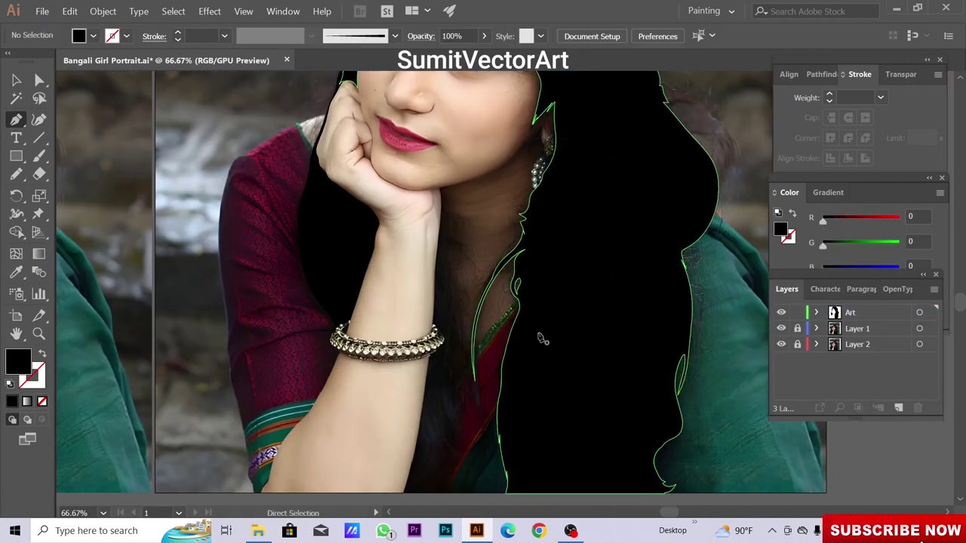
key(n)
scroll(492, 228, up, 1)
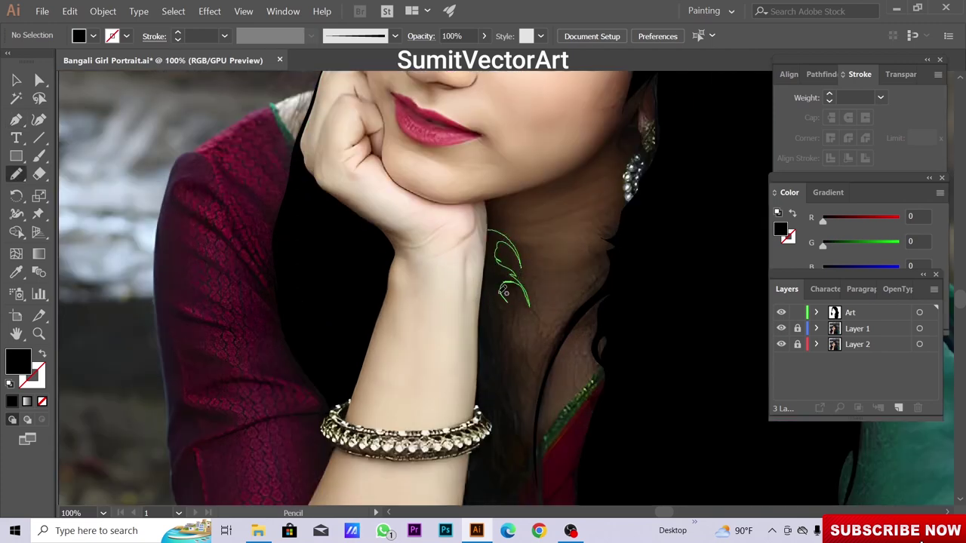
Pencil a loose hair strand from below the chin down beside the arm
drag(520, 447, 511, 326)
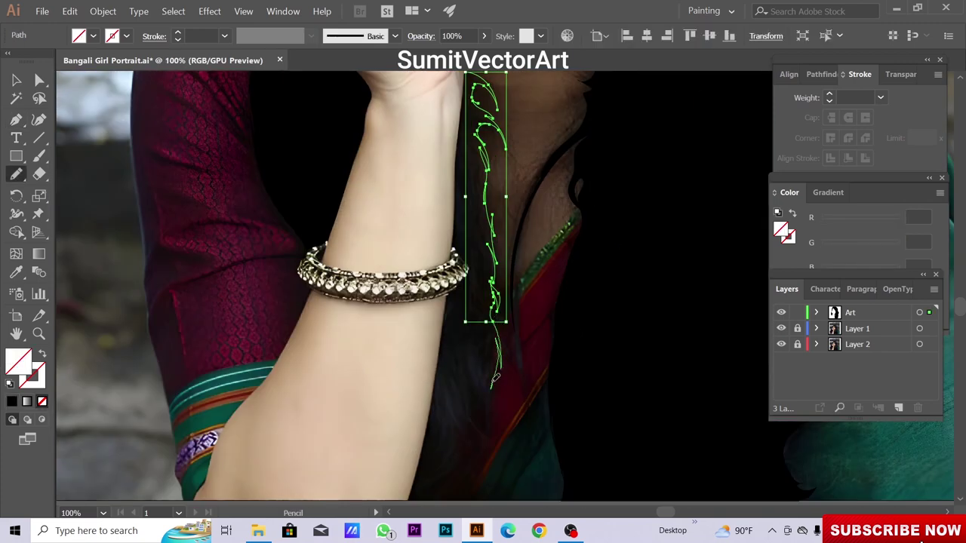
drag(458, 466, 594, 338)
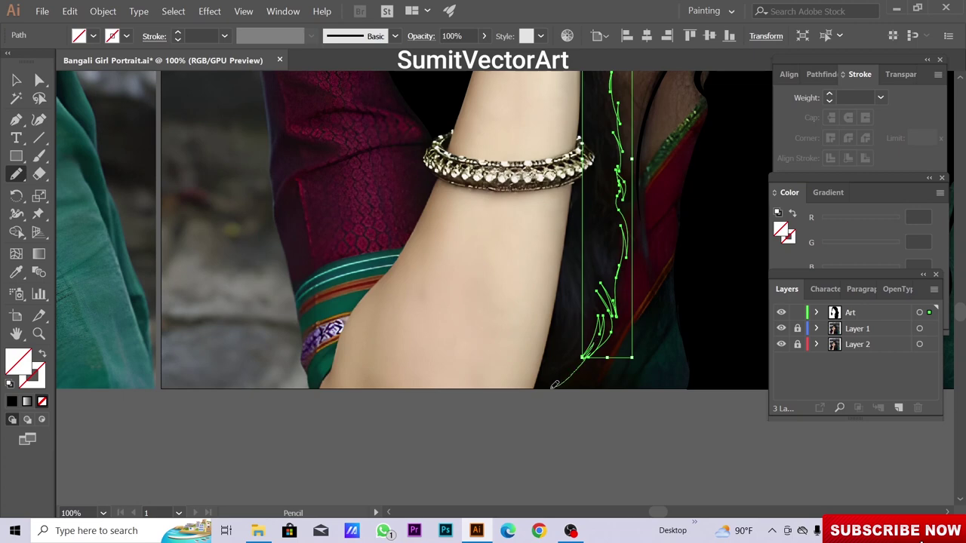
drag(535, 384, 596, 394)
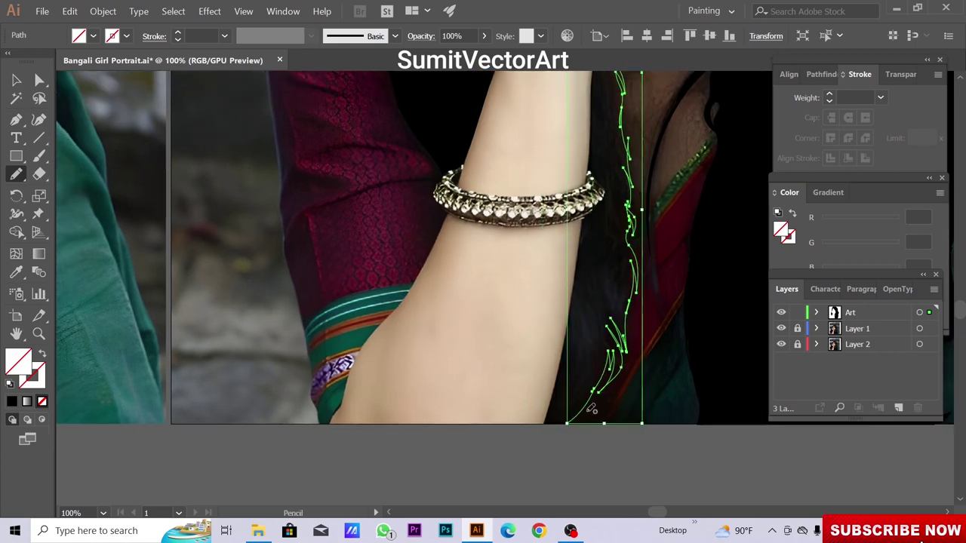
ctrl+click(573, 423)
Refine the strand's bottom end with a Pen anchor and zoom out to review it
key(p)
ctrl+click(528, 453)
ctrl+click(516, 380)
scroll(516, 380, up, 3)
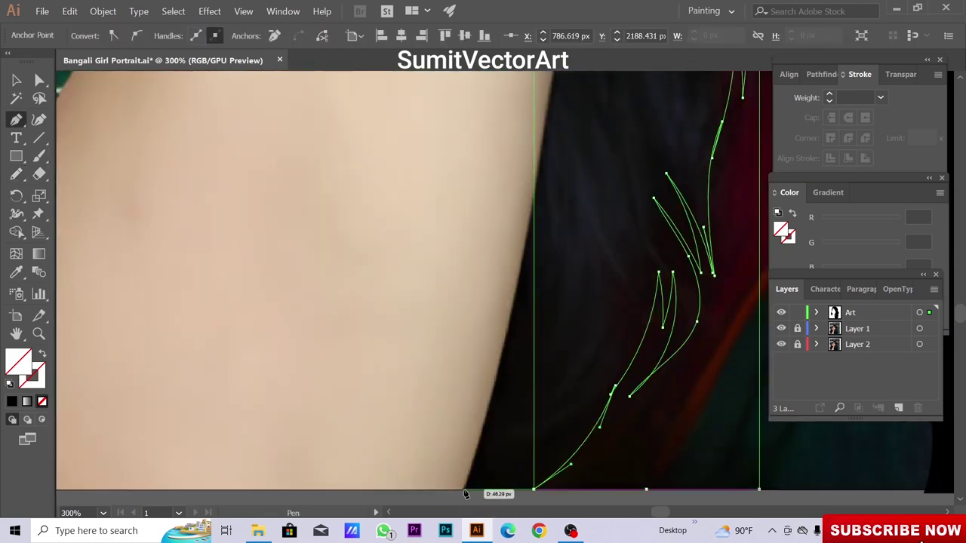
click(467, 486)
scroll(496, 383, down, 2)
scroll(495, 378, up, 3)
scroll(496, 377, up, 3)
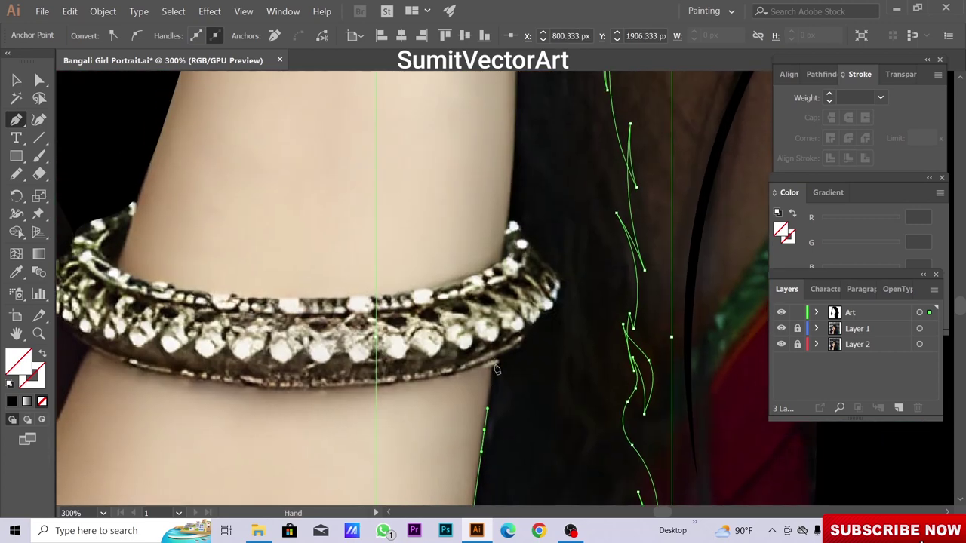
scroll(529, 334, up, 1)
scroll(530, 333, up, 2)
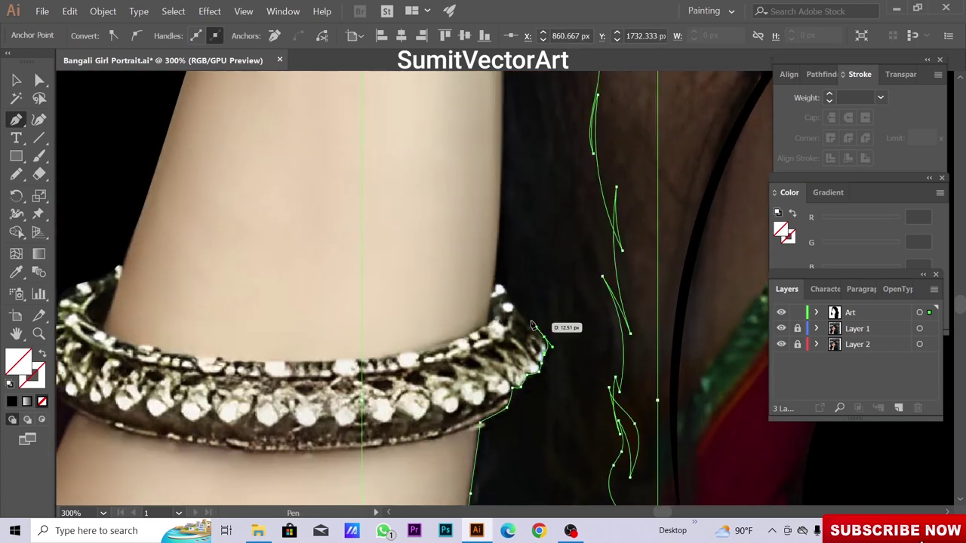
scroll(532, 332, up, 2)
scroll(528, 324, up, 1)
scroll(521, 317, up, 3)
scroll(509, 287, up, 2)
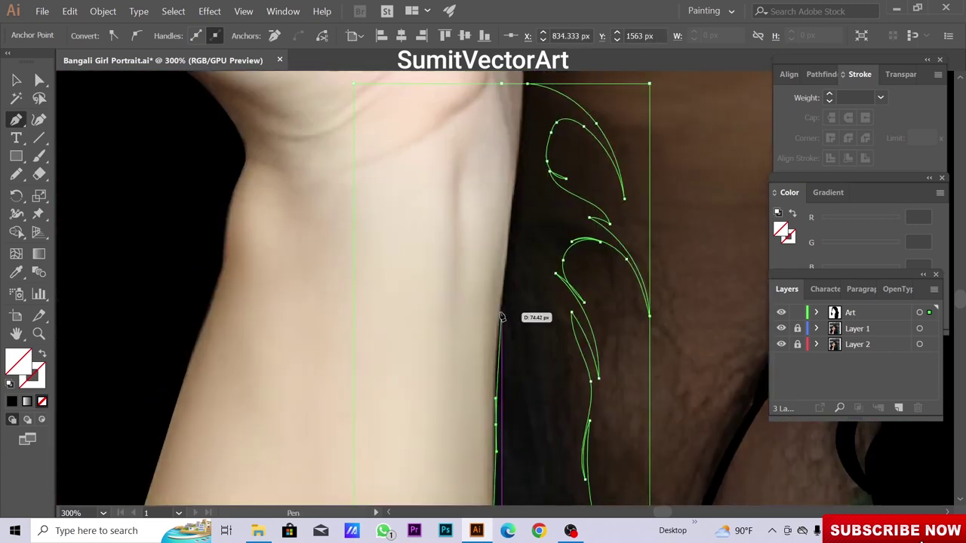
key(ctrl+minus)
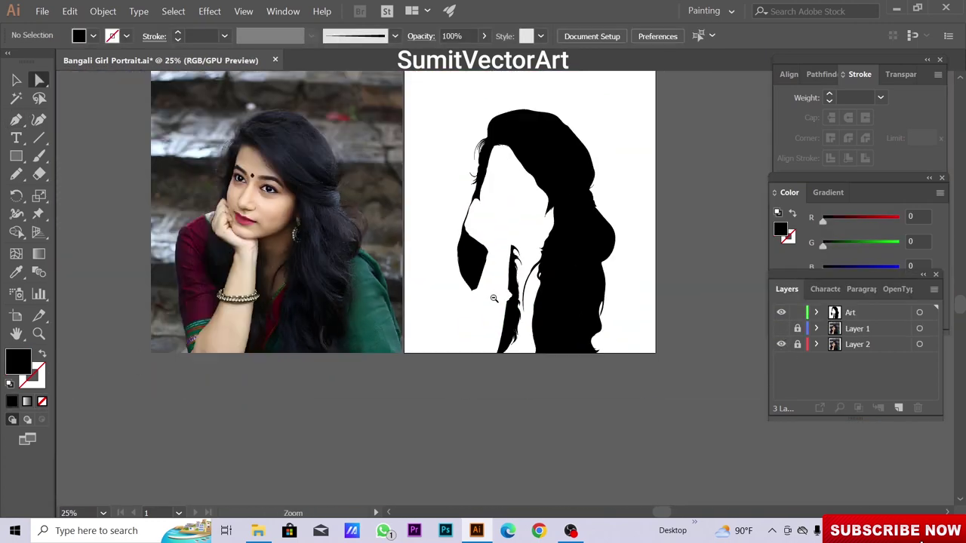
Select all hair shapes and merge them with Pathfinder Unite into one silhouette
key(ctrl+plus)
key(ctrl+a)
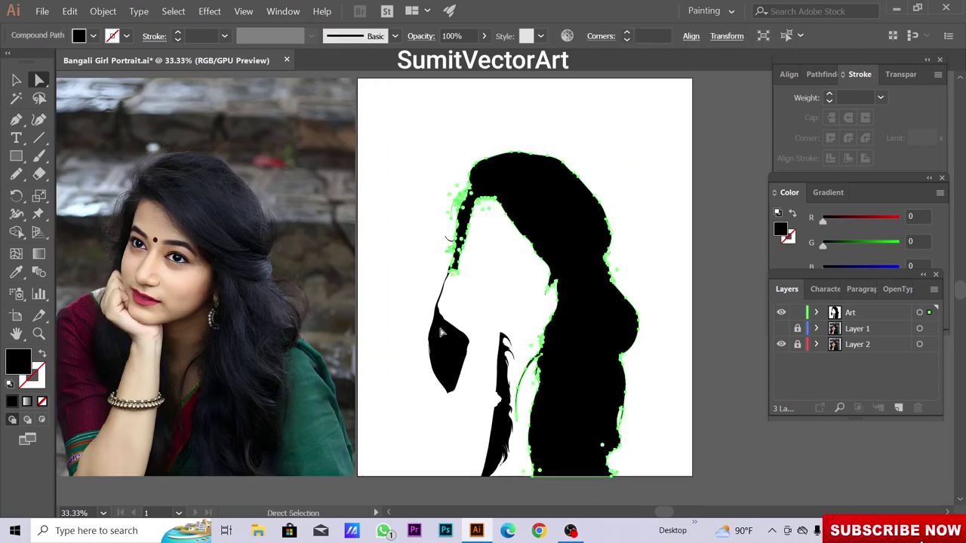
click(821, 74)
click(453, 237)
key(ctrl+plus)
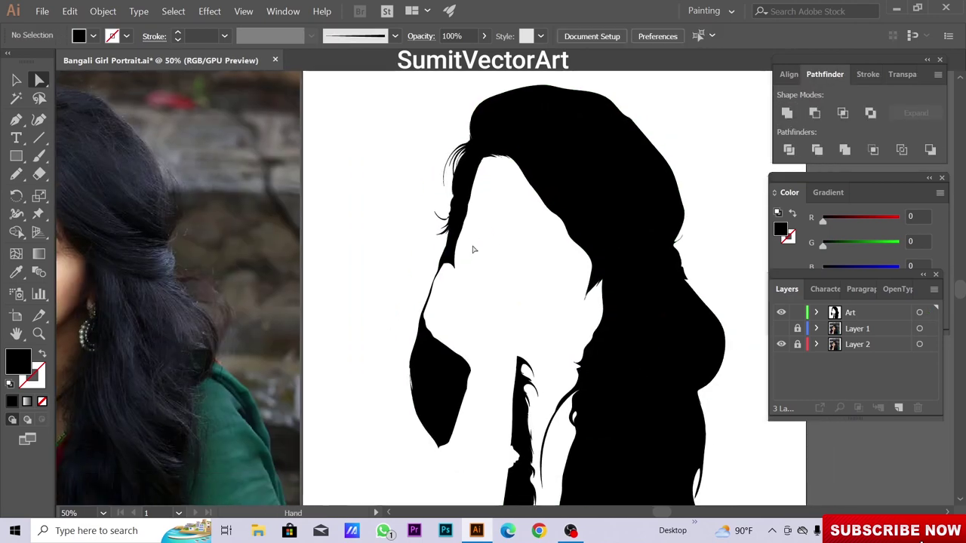
Show Layer 1 again and create a new Layer 4 above the others
click(781, 328)
click(498, 256)
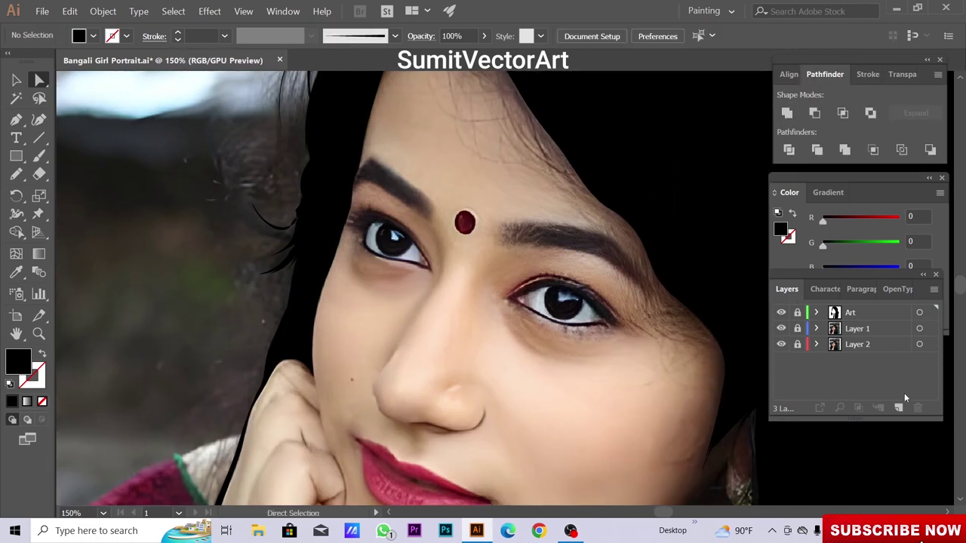
key(ctrl+l)
click(498, 250)
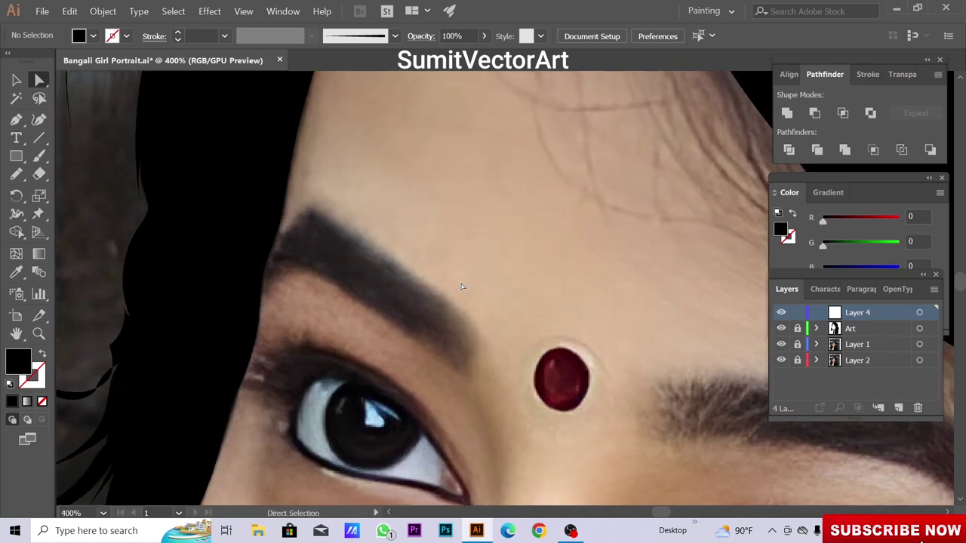
Paint a black brush strand over the forehead edge and set its opacity to 65%
key(b)
key(ctrl+minus)
scroll(569, 425, up, 5)
scroll(446, 269, up, 1)
key(shift+x)
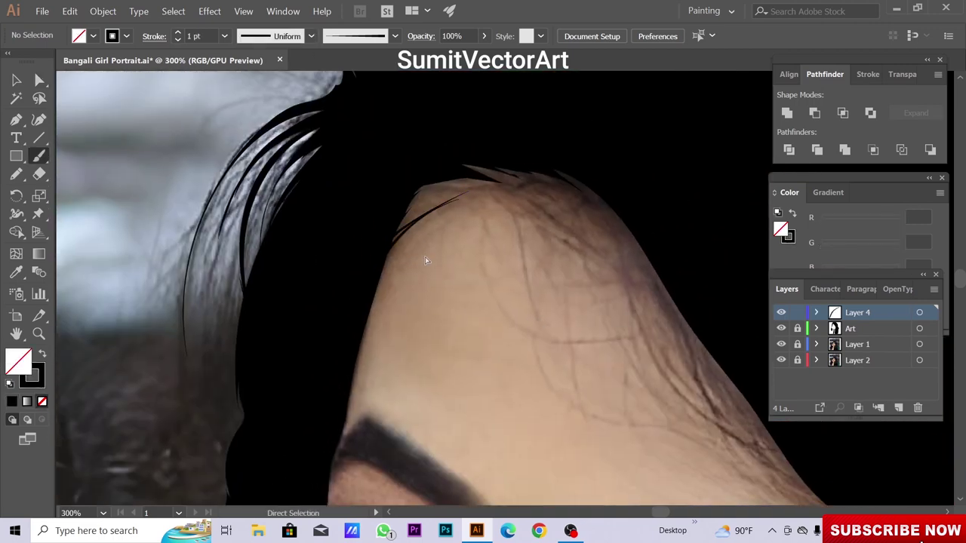
drag(469, 192, 358, 312)
key(v)
text(65)
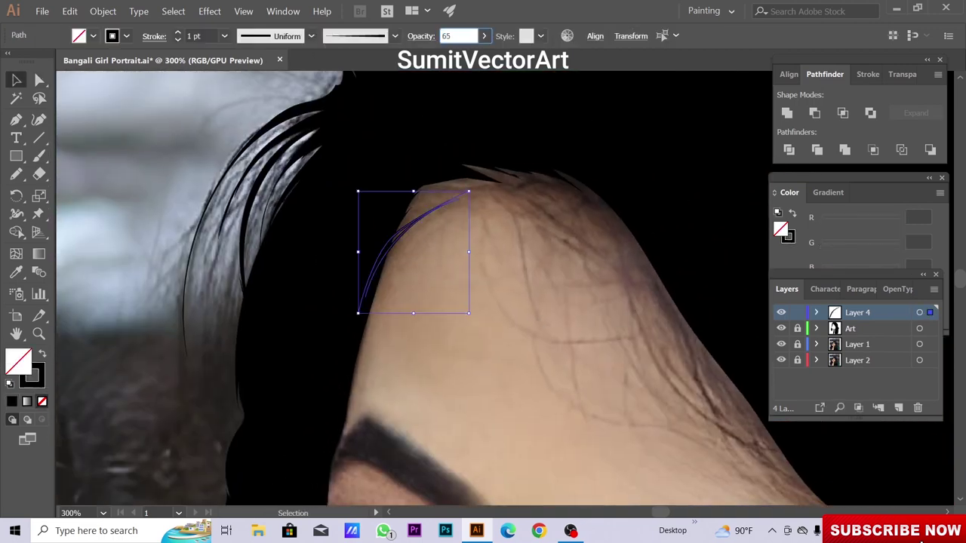
key(Return)
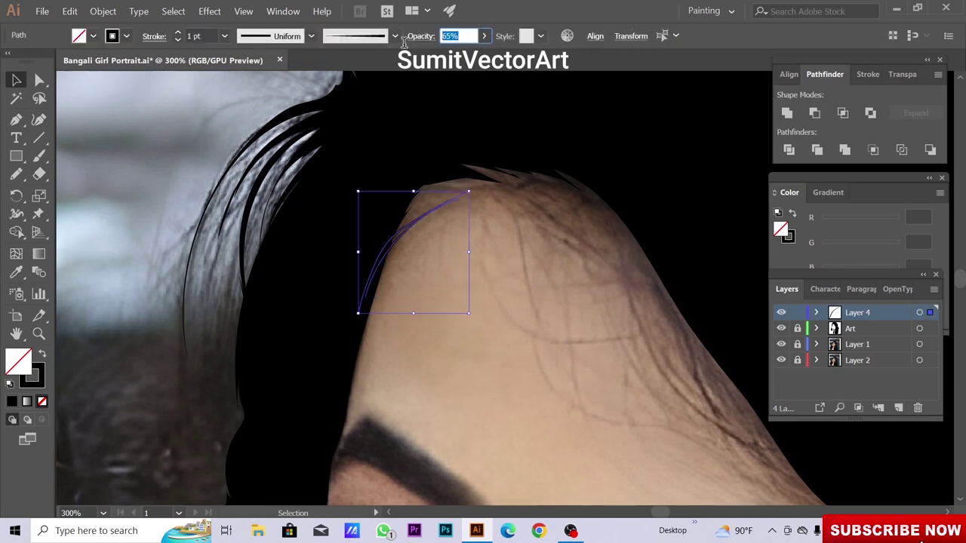
key(ctrl+shift+a)
key(ctrl+0)
Temporarily unlock Layer 1 to select the reference photo, then return to Layer 4
click(797, 313)
click(797, 344)
click(857, 344)
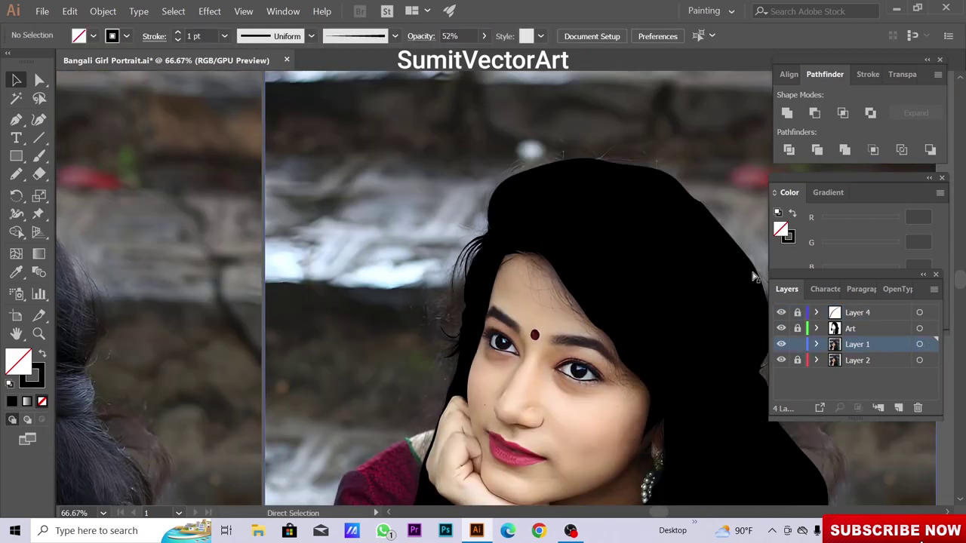
click(753, 276)
click(796, 344)
click(796, 312)
click(857, 312)
Paint another thin hair strand along the forehead hairline
click(508, 280)
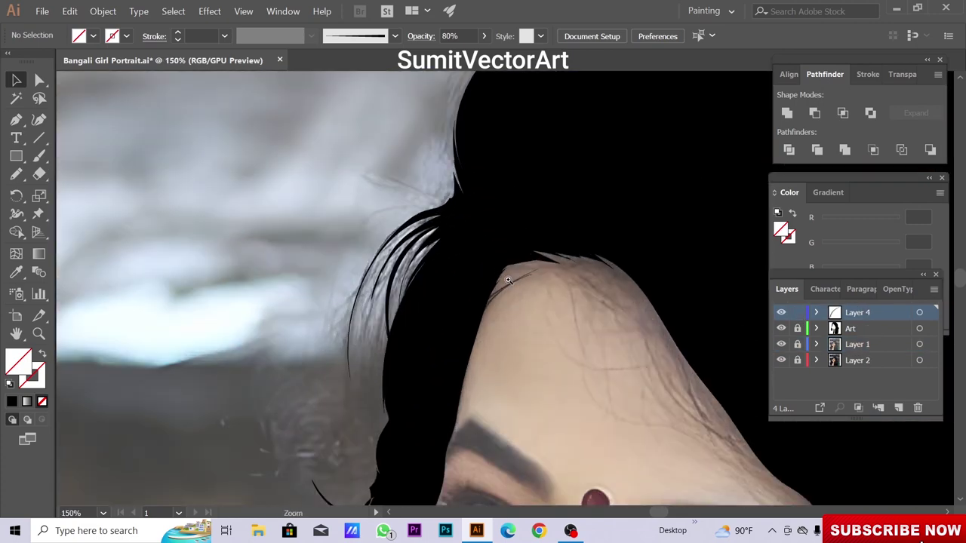
click(508, 280)
key(b)
drag(486, 313, 530, 286)
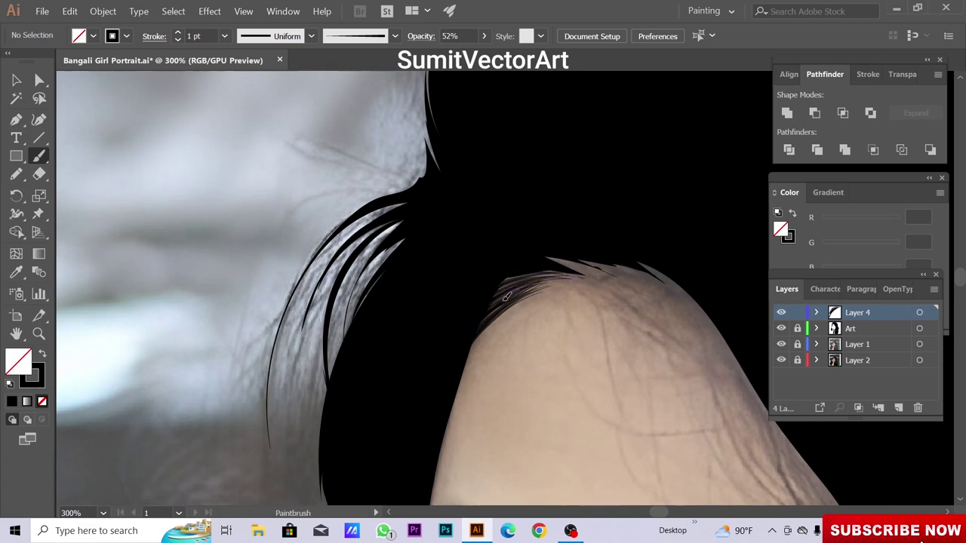
Keep the brush settings and paint another fine strand along the shoulder hairline, then zoom out to 150%
double_click(40, 156)
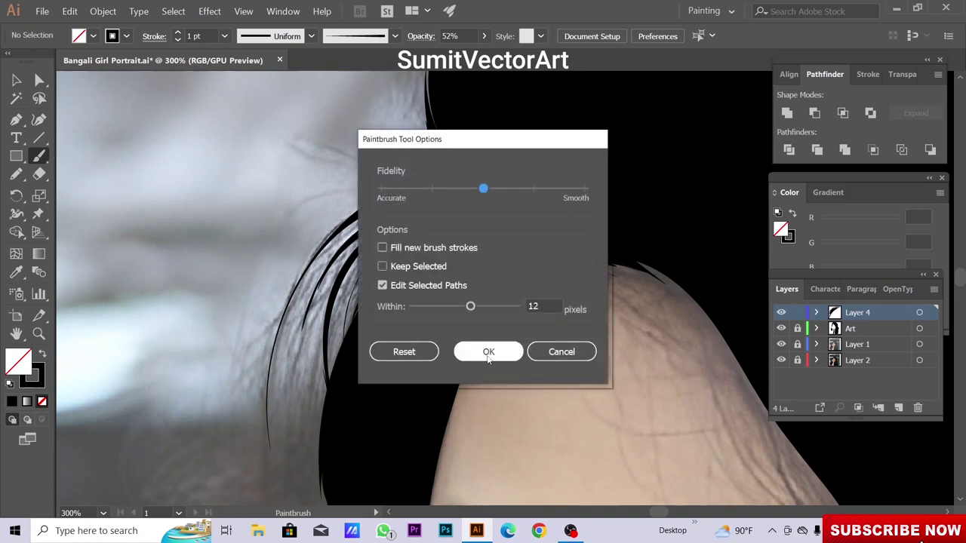
click(489, 349)
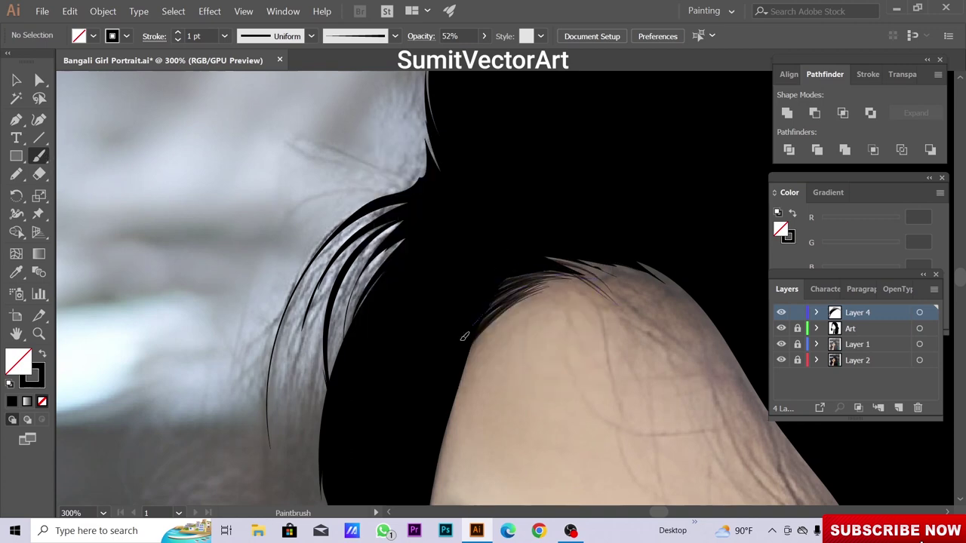
drag(659, 281, 482, 289)
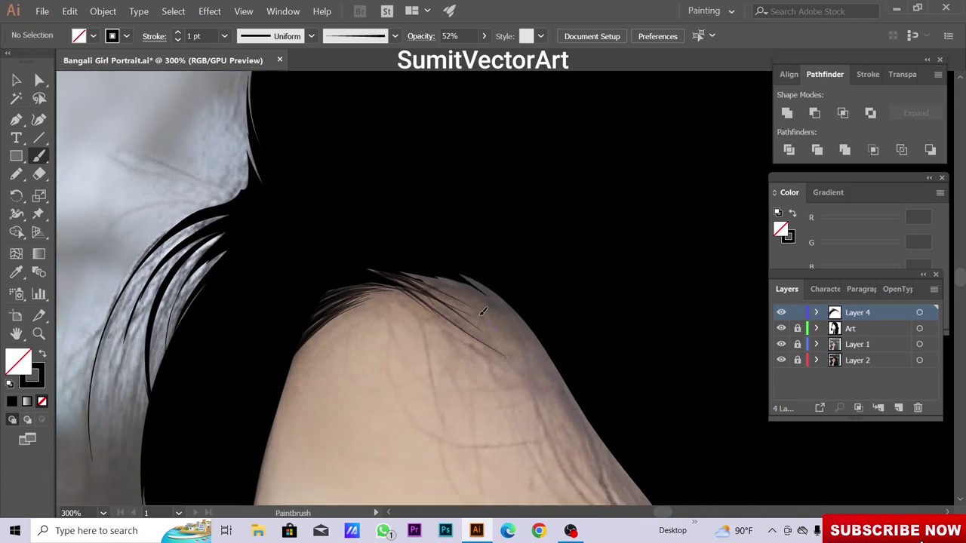
drag(325, 254, 323, 253)
click(394, 36)
click(395, 36)
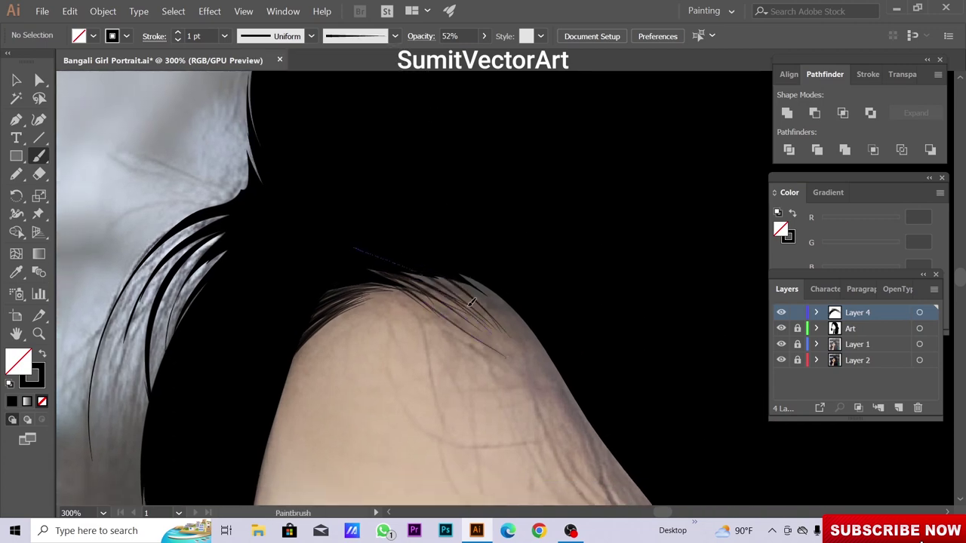
drag(490, 328, 490, 329)
key(ctrl+minus)
key(ctrl+minus)
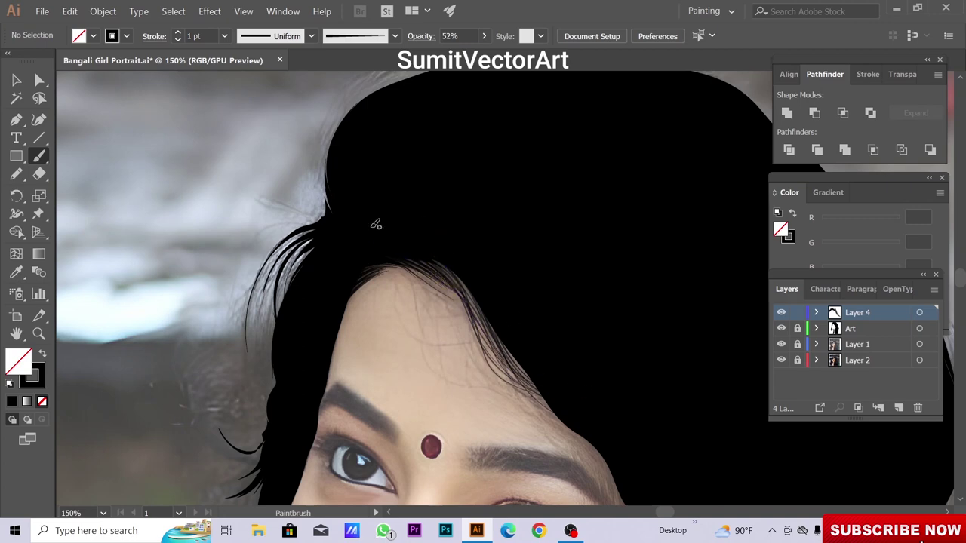
Paint hair strands along the forehead hairline and beside the temple
scroll(365, 226, down, 2)
scroll(393, 217, right, 2)
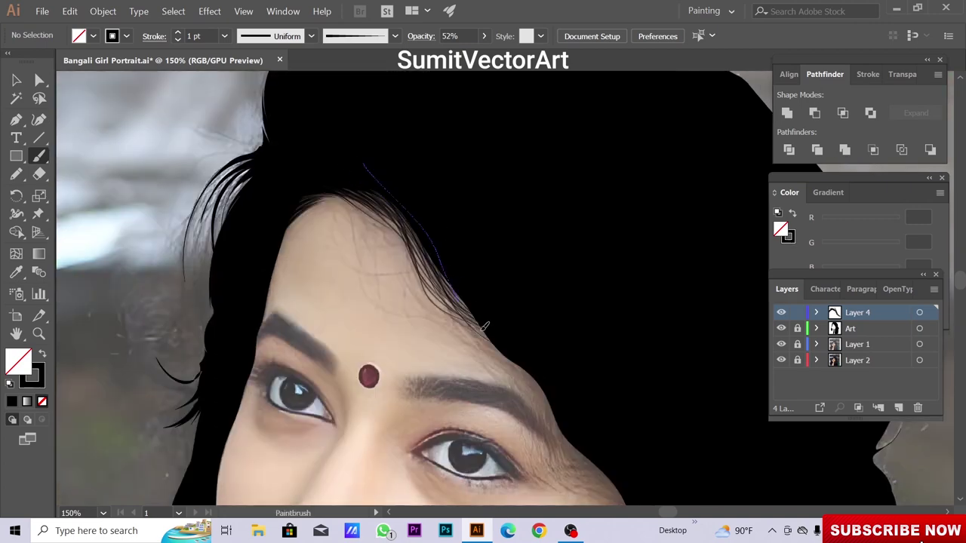
scroll(423, 242, up, 2)
scroll(391, 192, left, 2)
drag(568, 403, 506, 311)
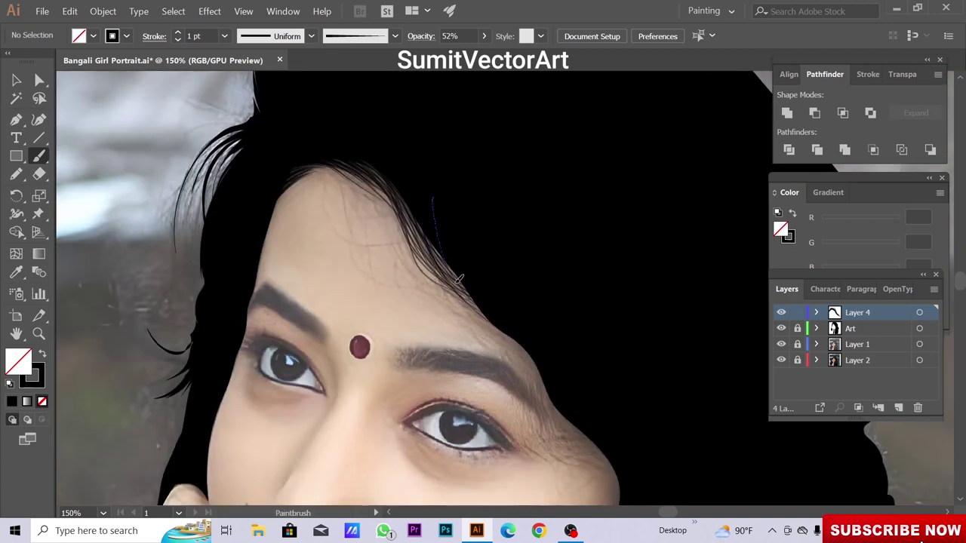
scroll(531, 349, down, 2)
scroll(531, 348, right, 2)
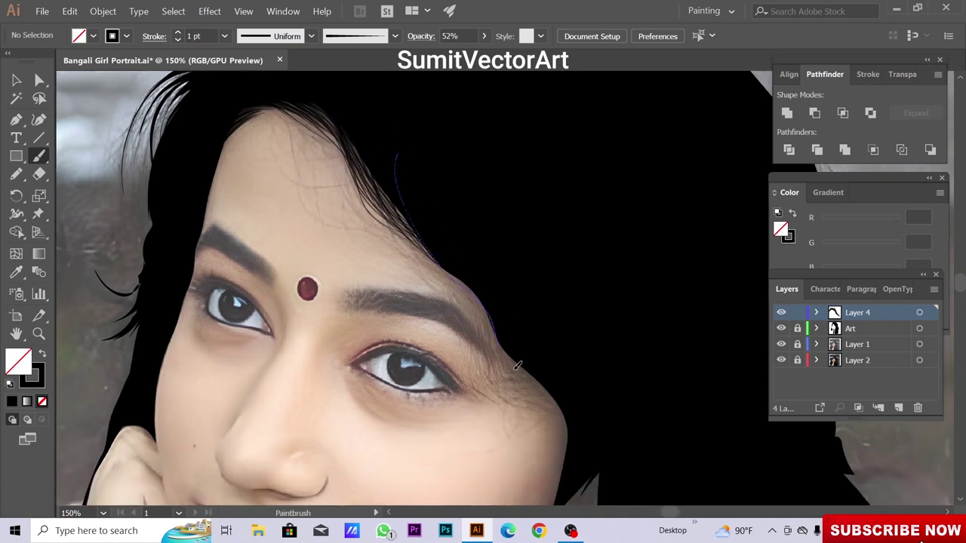
scroll(531, 327, down, 1)
scroll(531, 328, right, 1)
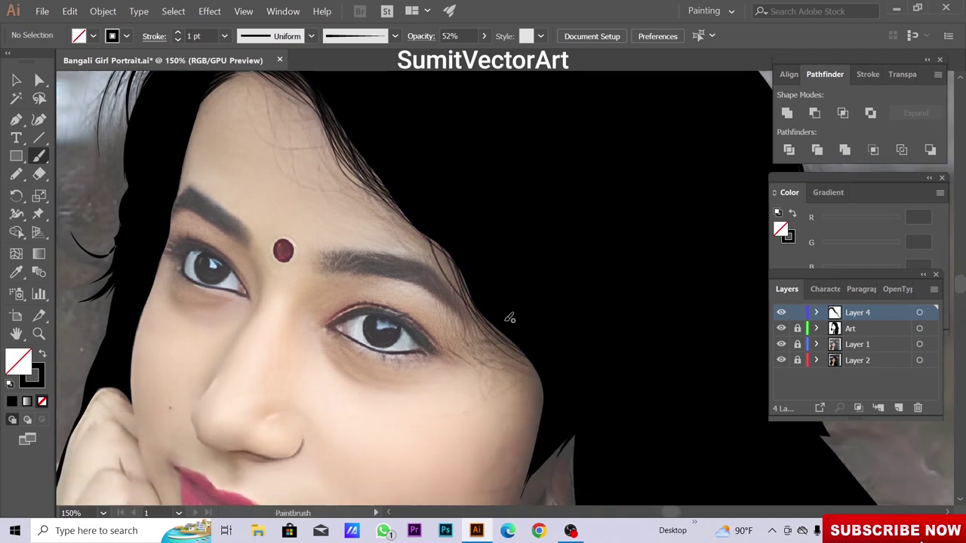
drag(445, 273, 435, 206)
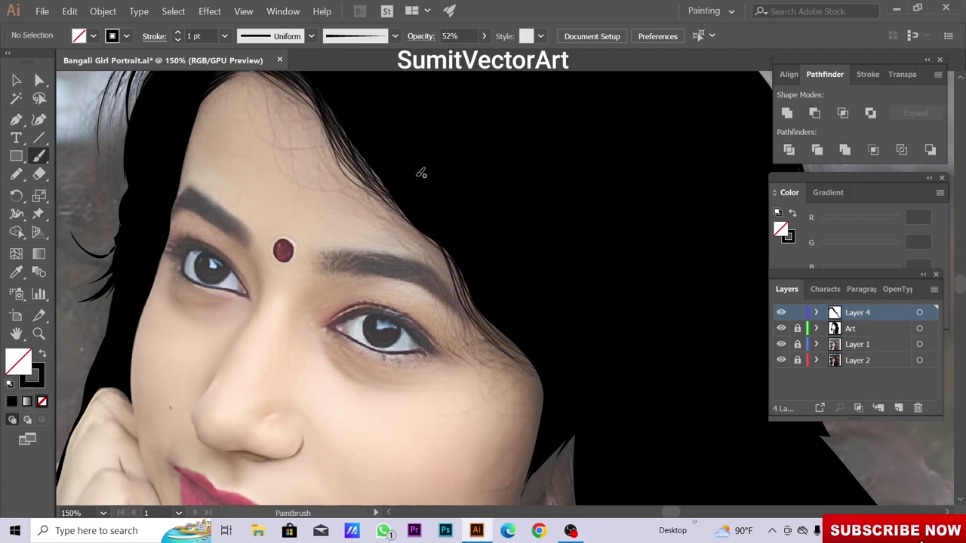
Add two fine hair strands beside the neck
scroll(421, 174, down, 5)
scroll(421, 174, right, 1)
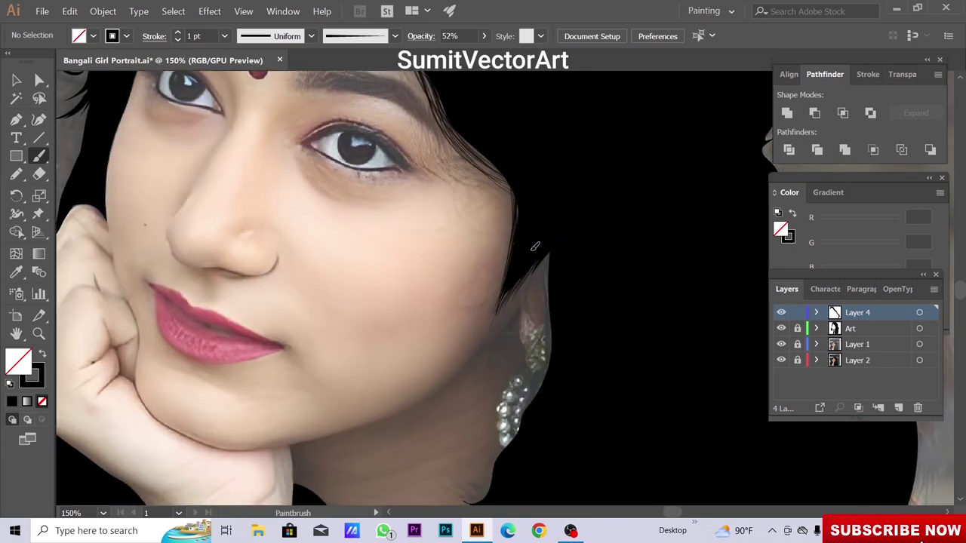
scroll(521, 334, right, 1)
scroll(518, 338, down, 5)
scroll(520, 302, left, 1)
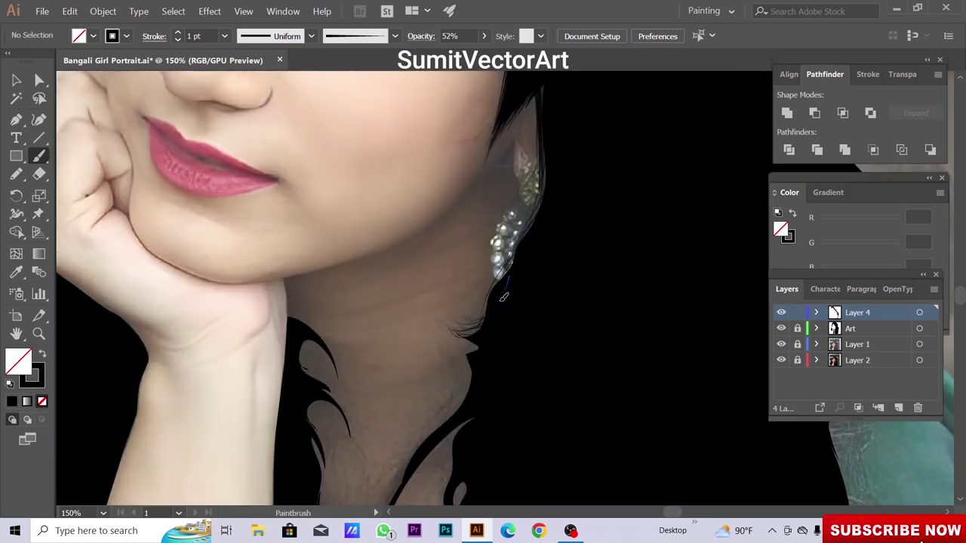
scroll(487, 326, down, 2)
scroll(486, 327, left, 1)
drag(516, 274, 491, 323)
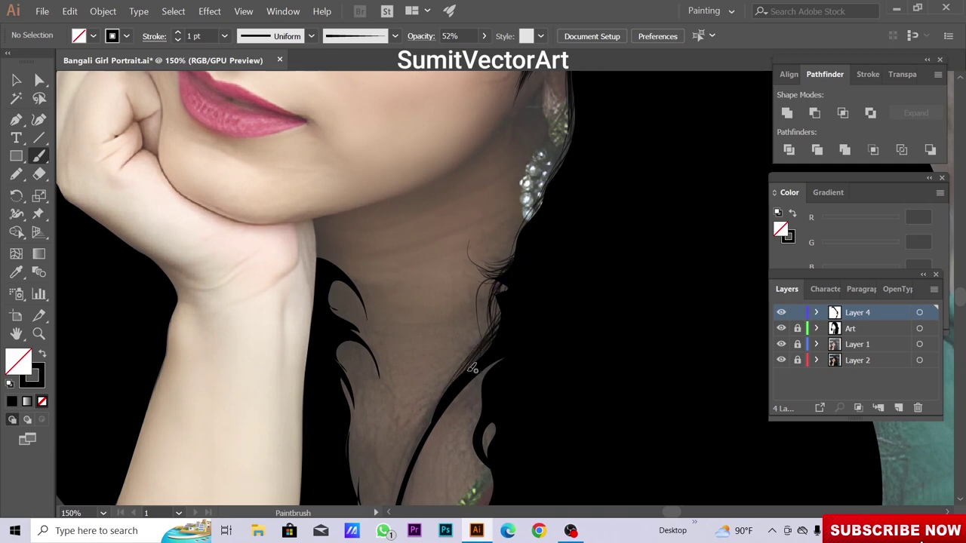
drag(473, 368, 445, 394)
Pan down to the lower hair and paint a strand along its right edge
scroll(480, 323, down, 2)
scroll(532, 317, up, 2)
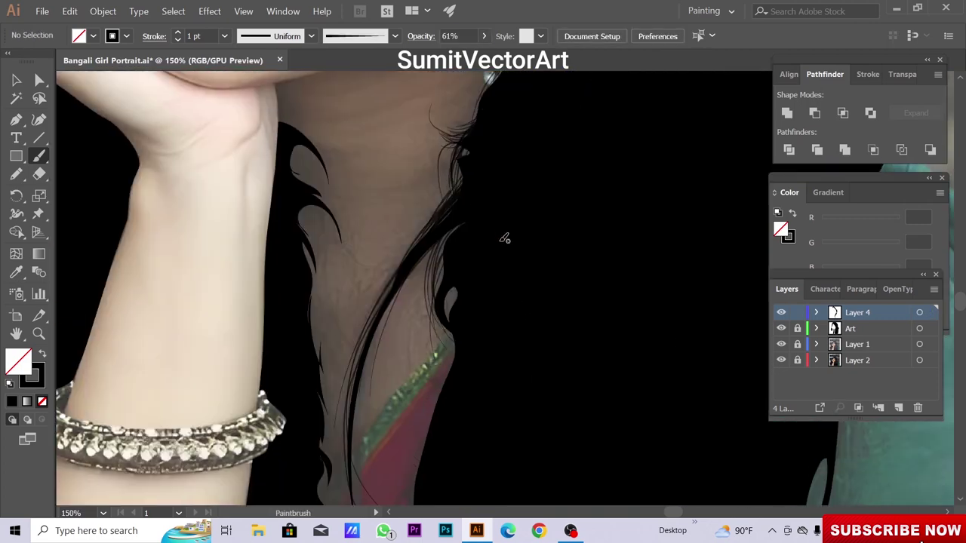
scroll(485, 143, down, 2)
scroll(500, 367, up, 2)
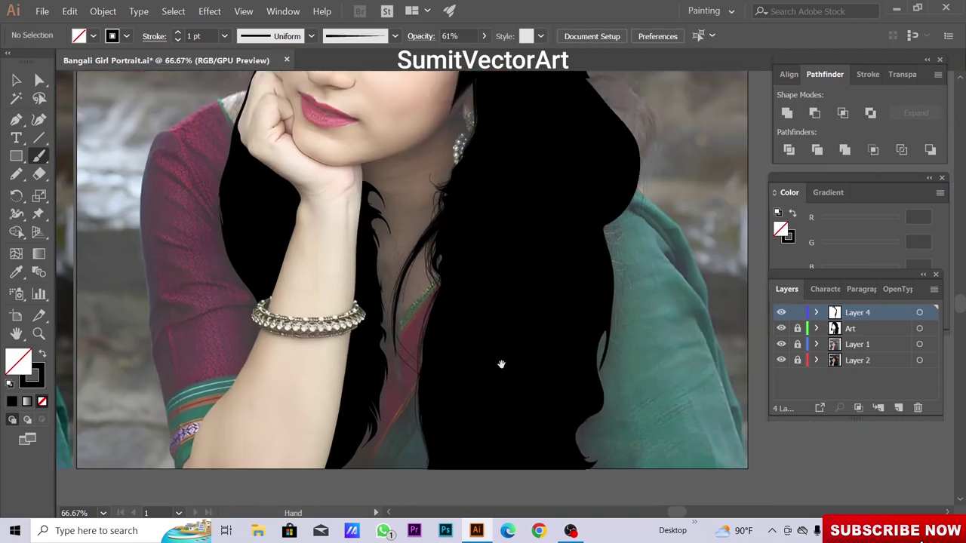
scroll(500, 367, up, 5)
scroll(421, 317, up, 1)
scroll(421, 317, up, 1)
scroll(424, 404, up, 1)
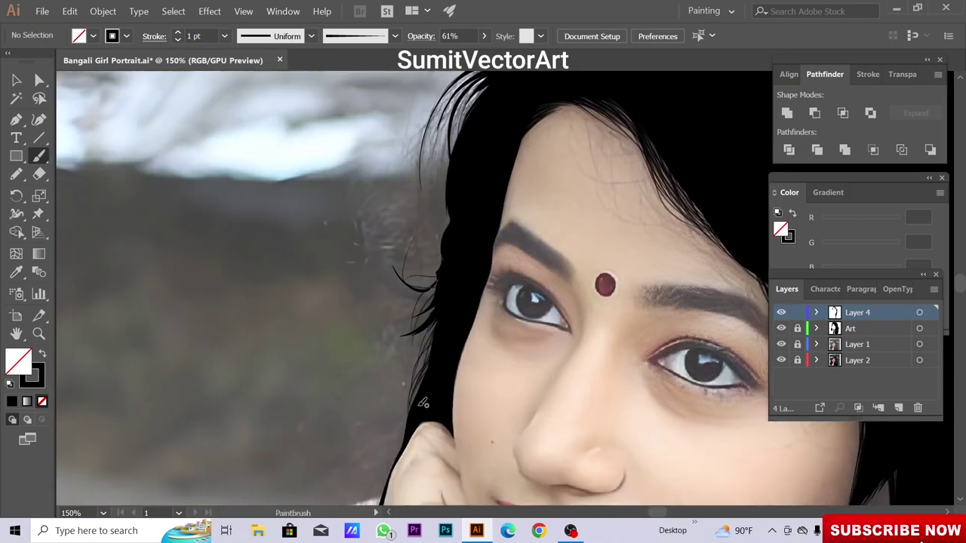
scroll(470, 249, up, 2)
scroll(449, 255, up, 2)
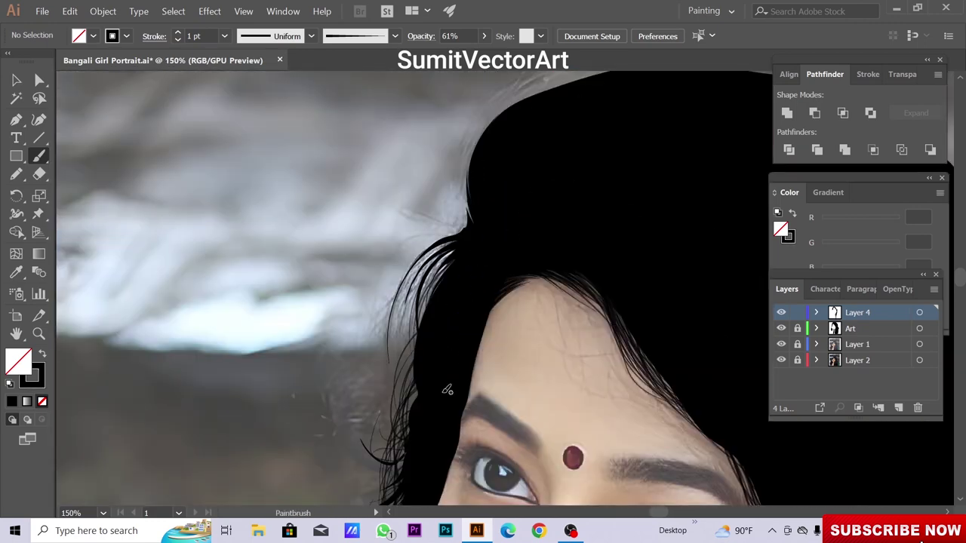
scroll(514, 236, down, 2)
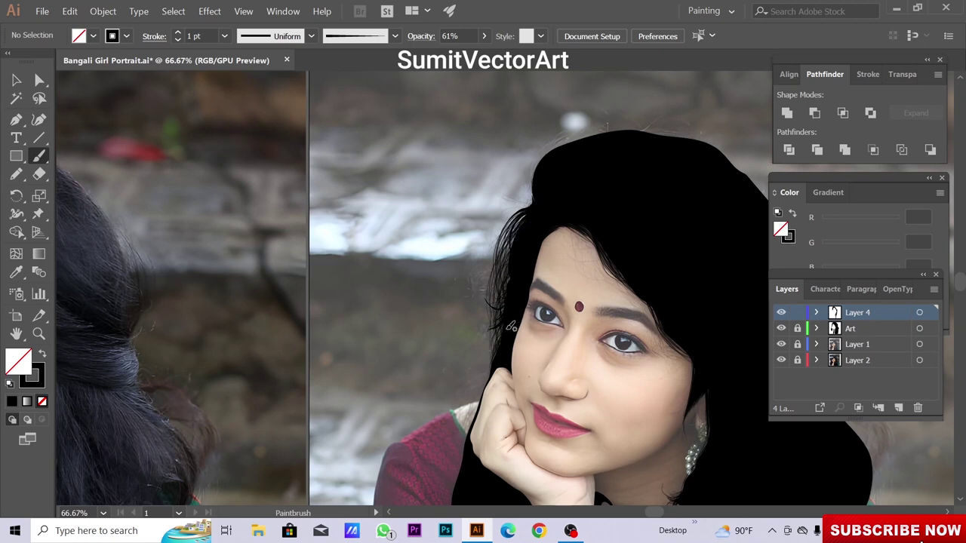
scroll(511, 326, up, 1)
scroll(489, 334, up, 1)
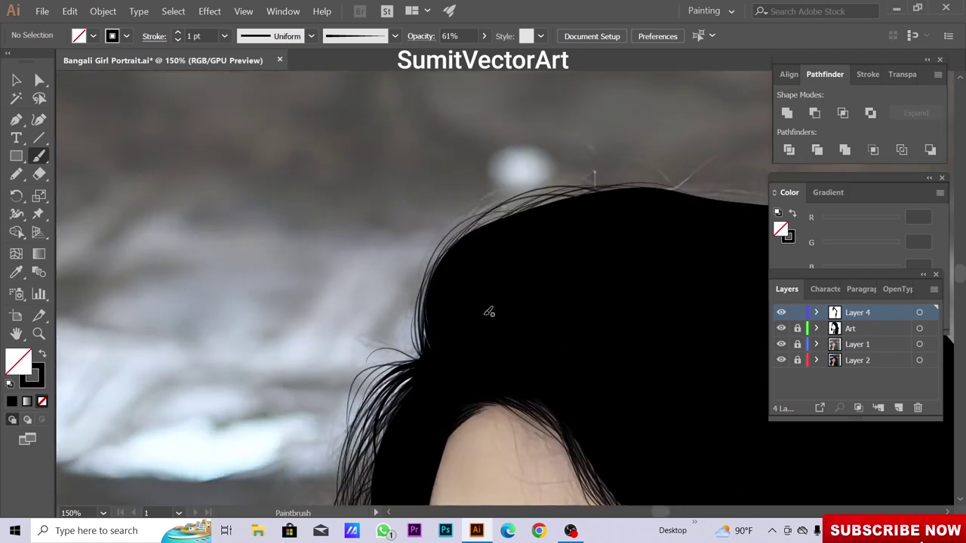
scroll(704, 286, right, 2)
scroll(405, 268, right, 2)
scroll(616, 350, up, 1)
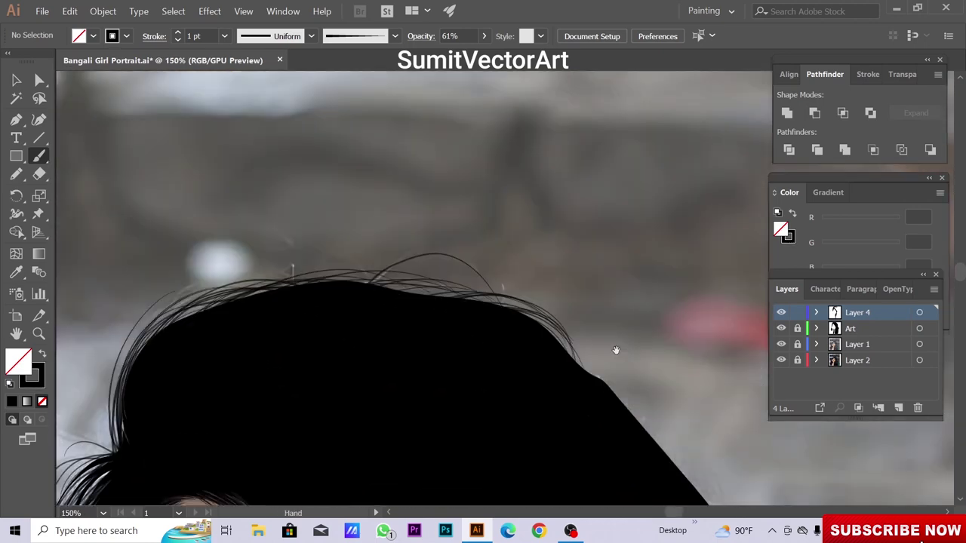
scroll(616, 350, down, 1)
scroll(528, 302, down, 1)
scroll(452, 204, down, 2)
scroll(501, 273, down, 2)
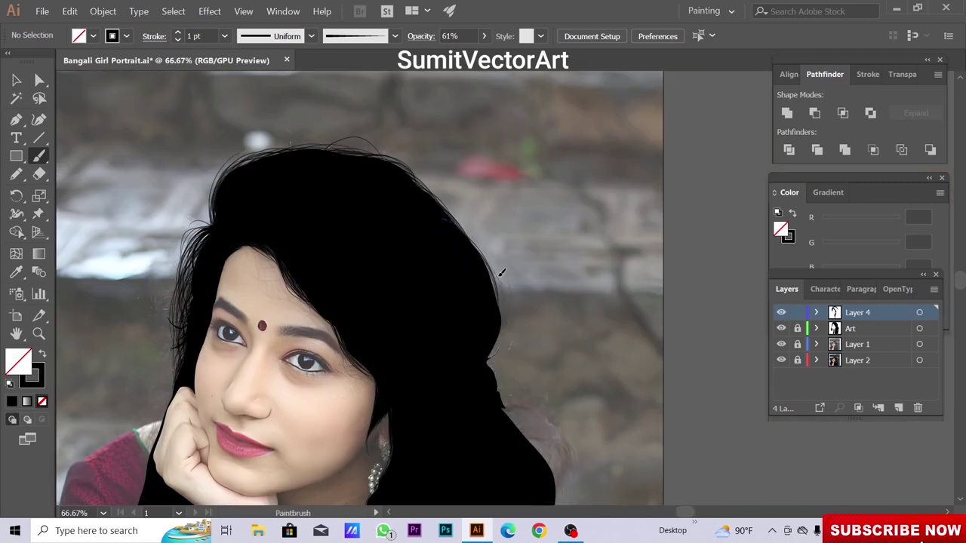
scroll(490, 351, down, 2)
drag(483, 264, 453, 366)
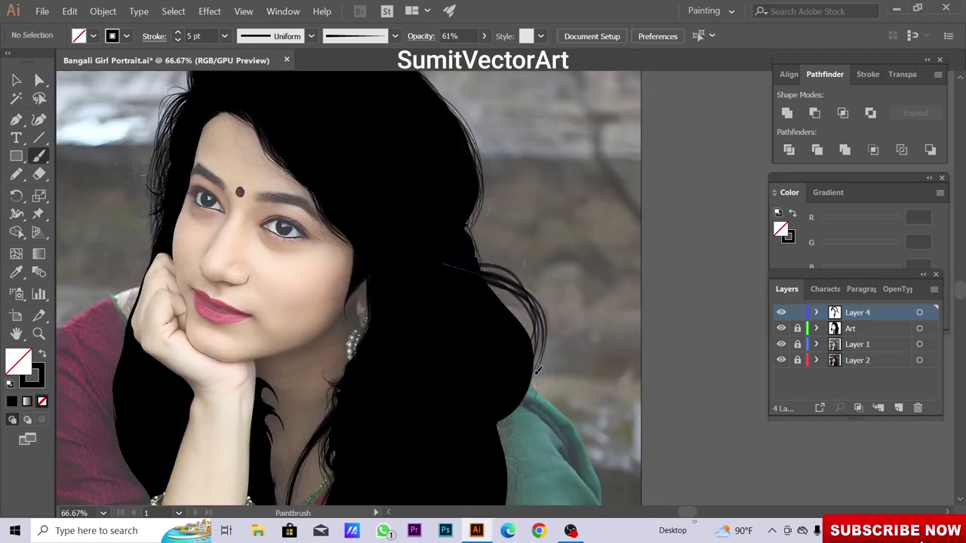
drag(587, 335, 581, 310)
Add strands along the hair's outer edge and where the hair meets the wrist
scroll(581, 310, down, 3)
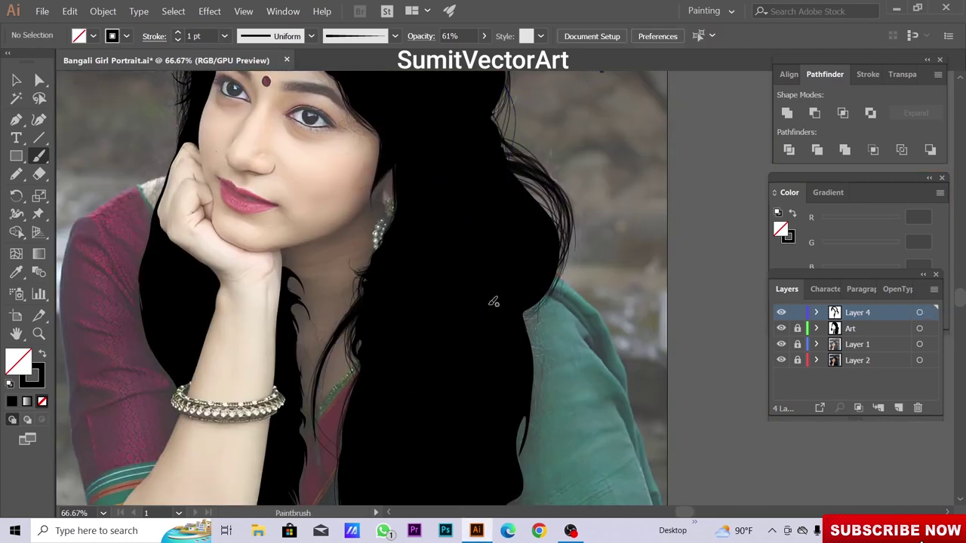
scroll(543, 287, down, 3)
scroll(538, 317, down, 2)
drag(537, 234, 535, 343)
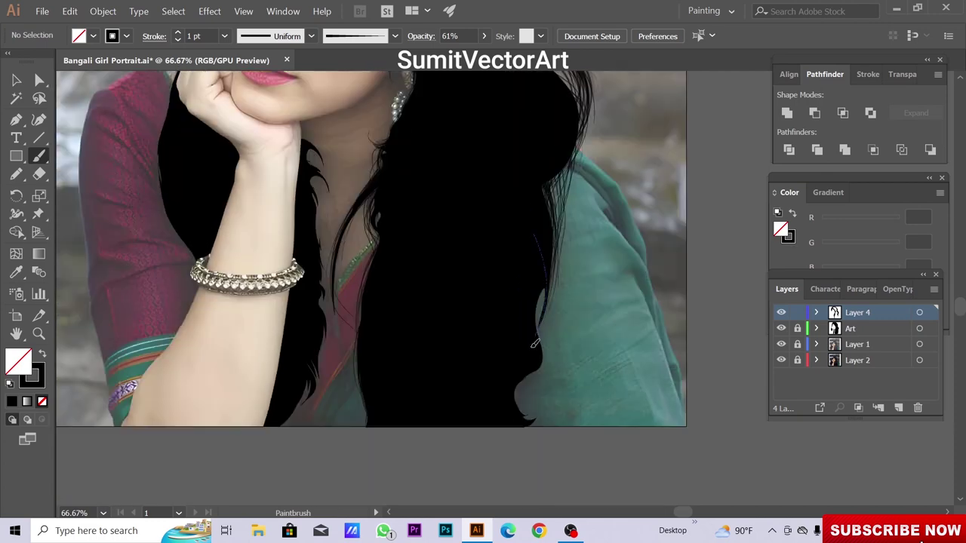
scroll(550, 349, down, 2)
drag(526, 285, 525, 318)
scroll(521, 296, up, 3)
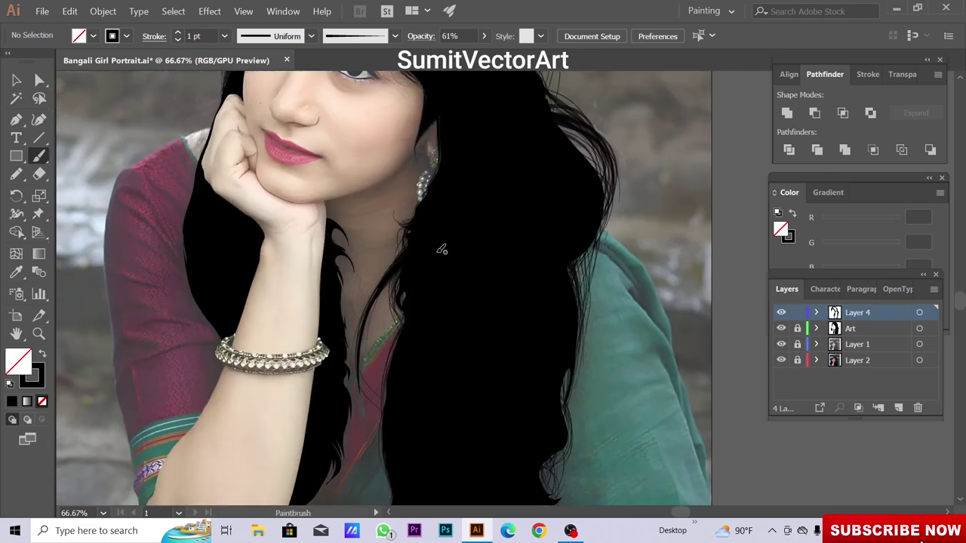
alt+scroll(442, 248, up, 1)
drag(413, 292, 446, 359)
Hide Layer 1's reference photo and fit the whole artboard in view
scroll(409, 249, down, 3)
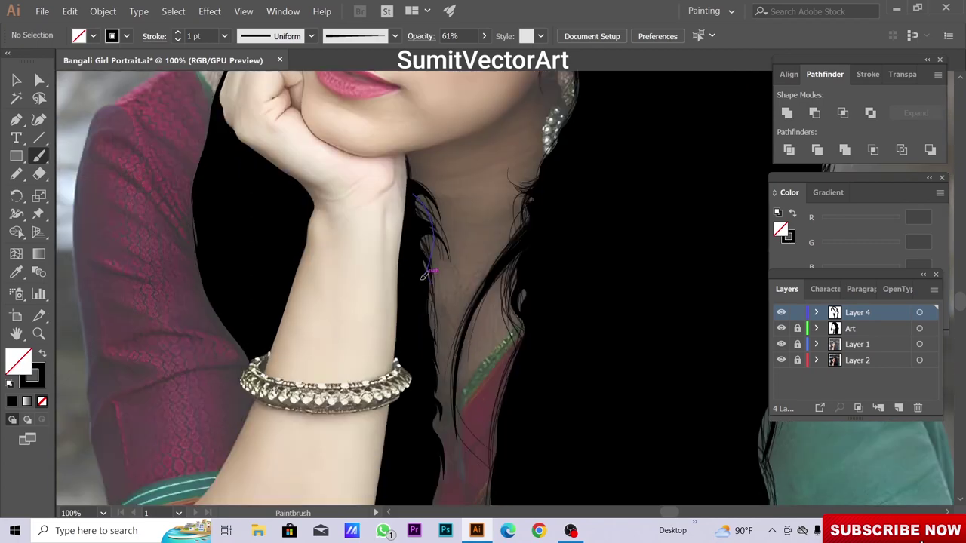
scroll(438, 294, down, 4)
scroll(475, 335, down, 3)
scroll(476, 335, down, 2)
scroll(453, 302, up, 10)
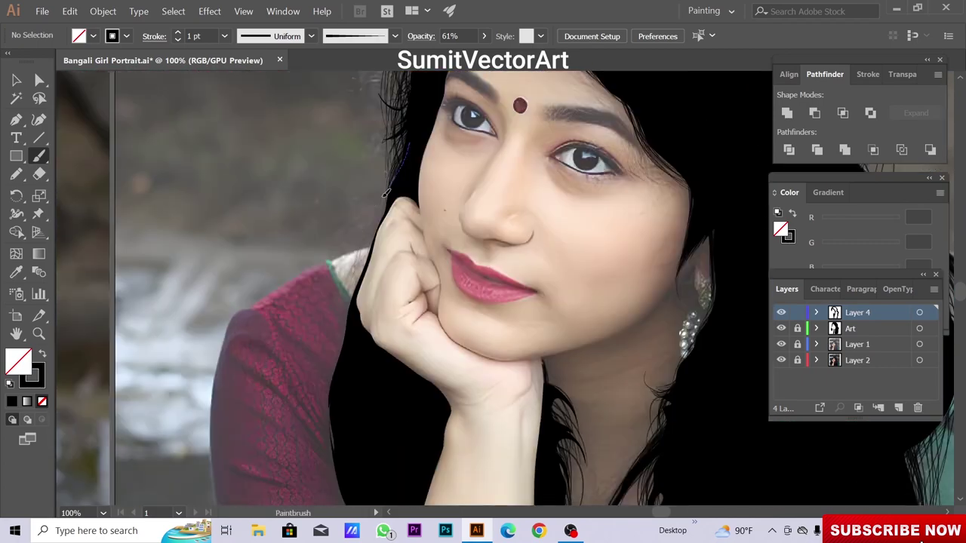
scroll(339, 312, down, 2)
scroll(347, 348, down, 1)
scroll(354, 211, down, 2)
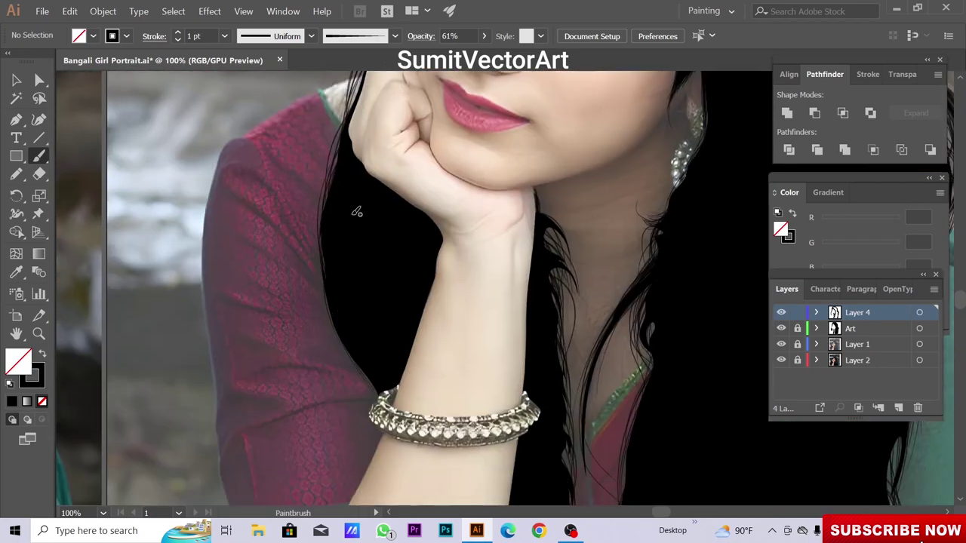
click(781, 344)
key(ctrl+0)
scroll(562, 289, up, 5)
Paint a fine hair strand at the forehead hairline and deselect it
scroll(483, 286, down, 2)
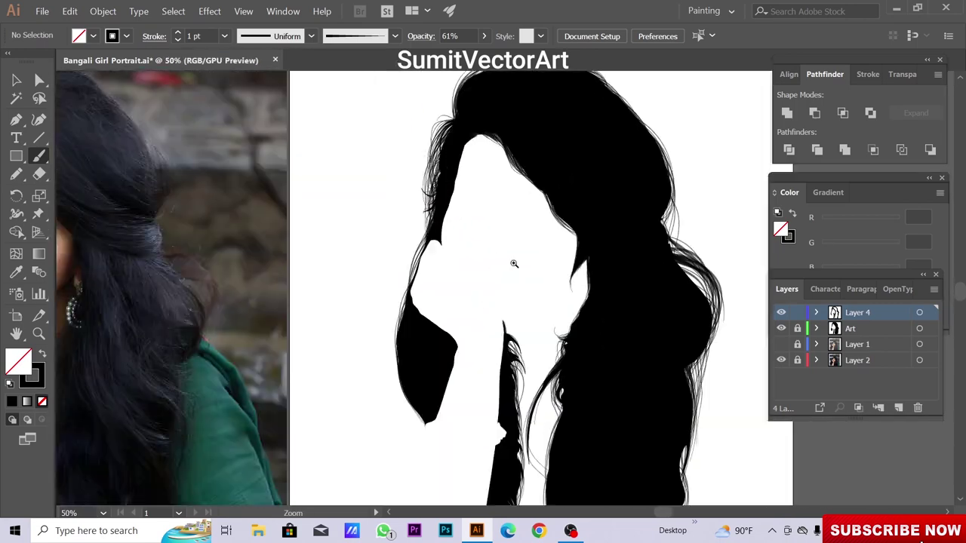
click(781, 345)
drag(353, 123, 405, 218)
key(ctrl+shift+a)
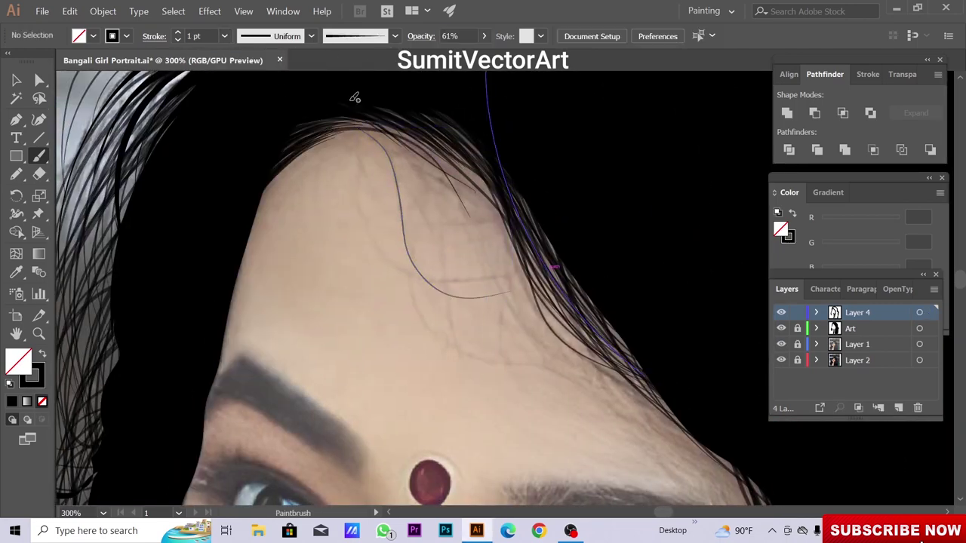
key(ctrl+minus)
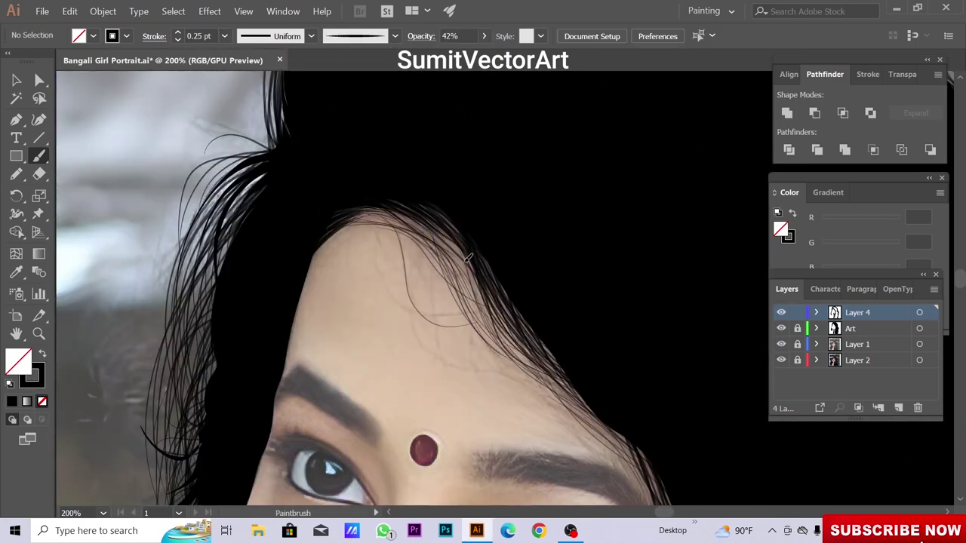
Set the stroke opacity to 32%
text(32)
key(Return)
key(ctrl+shift+a)
Brush the first three thin hairs at the left eyebrow's inner end
scroll(509, 214, down, 2)
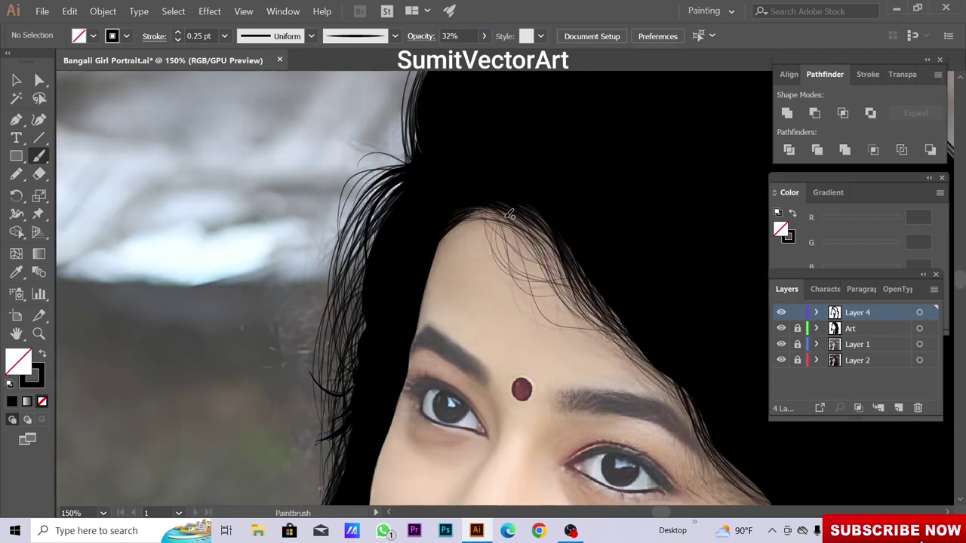
scroll(483, 219, right, 2)
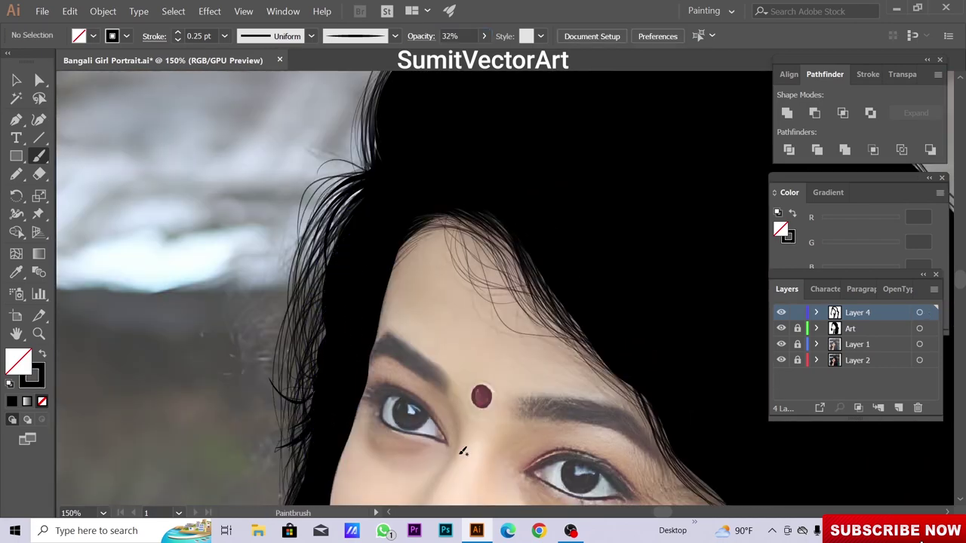
scroll(463, 450, up, 5)
scroll(533, 274, up, 3)
mouse_move(434, 355)
mouse_down()
mouse_move(445, 261)
mouse_move(449, 267)
mouse_up()
drag(438, 343, 450, 249)
mouse_move(434, 348)
mouse_down()
mouse_move(442, 241)
mouse_move(392, 197)
mouse_up()
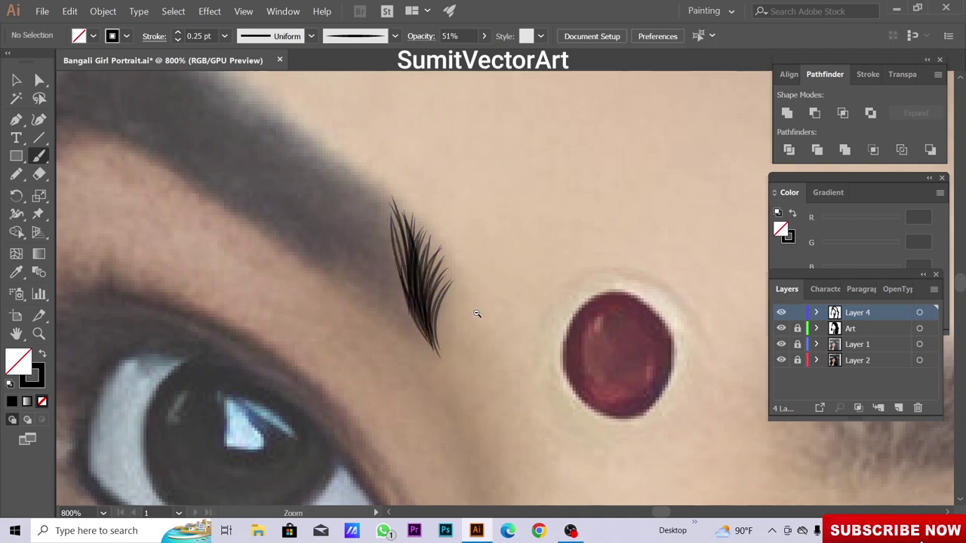
Brush curved hairs along the left eyebrow's upper edge, extending them up-left
scroll(476, 314, down, 1)
drag(517, 313, 490, 245)
drag(453, 177, 477, 243)
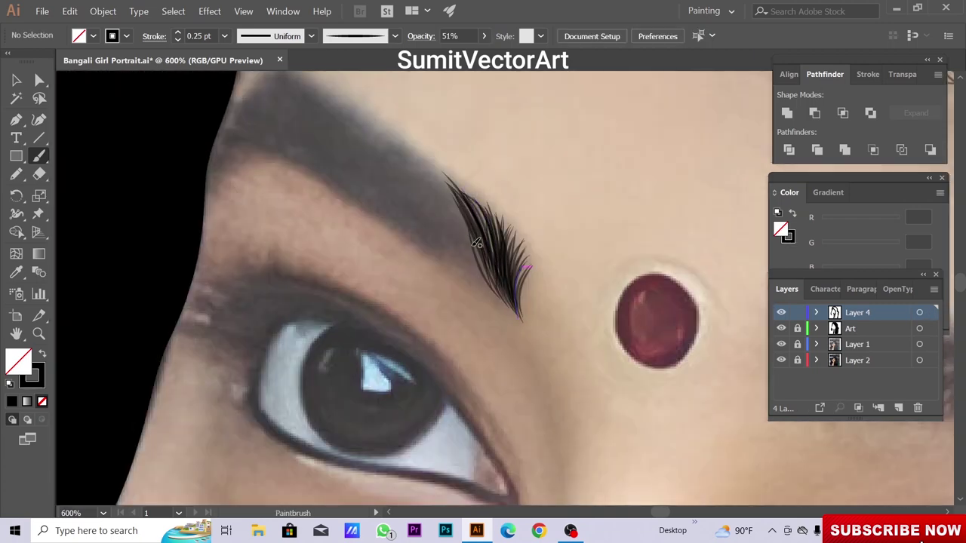
drag(485, 277, 431, 174)
drag(477, 274, 396, 142)
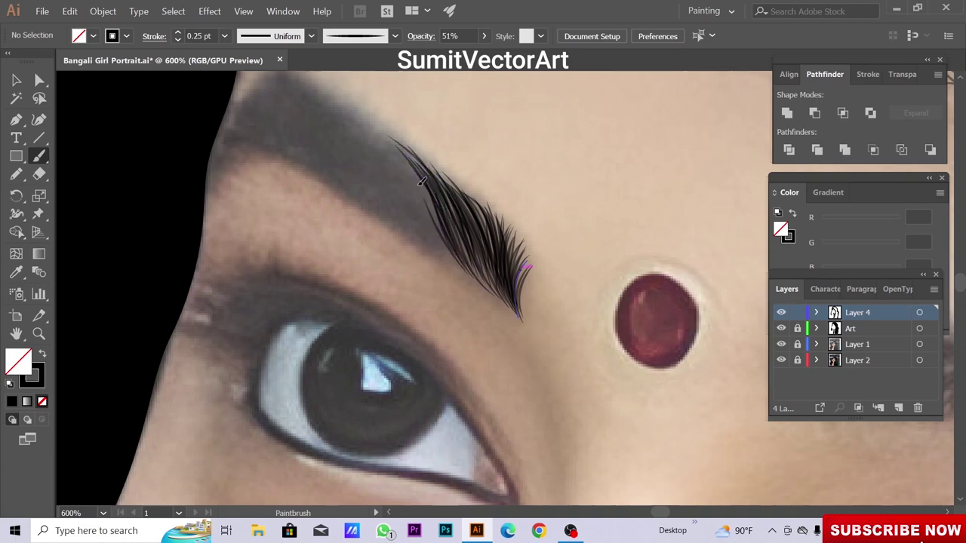
drag(449, 253, 373, 130)
drag(464, 272, 372, 132)
drag(445, 257, 367, 132)
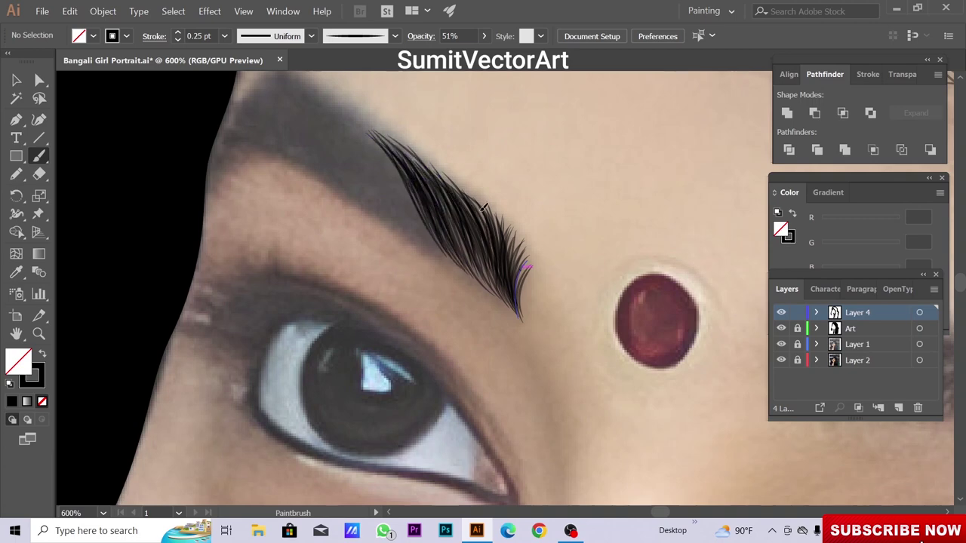
drag(483, 208, 526, 300)
Pan along the brow and add curved hairs to the eyebrow's outer part
drag(360, 104, 429, 138)
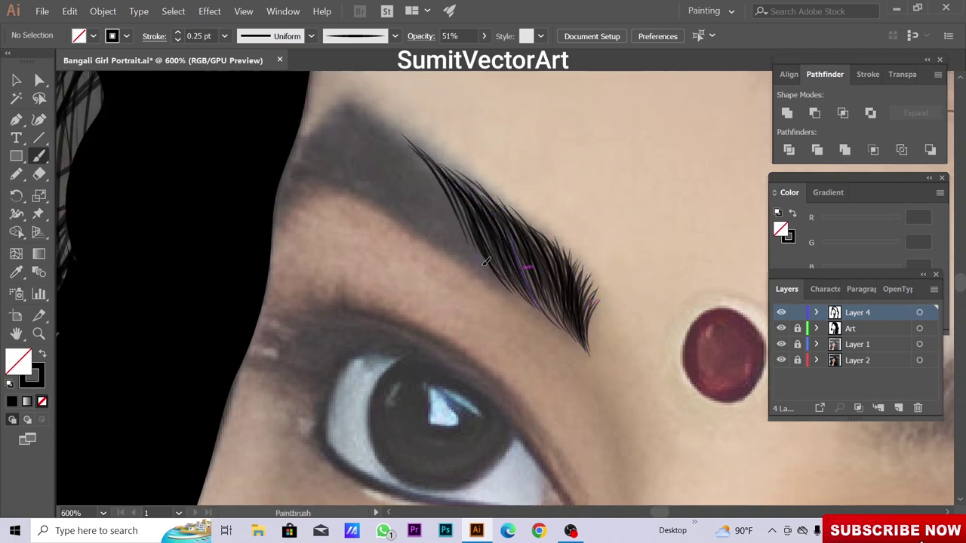
drag(485, 262, 449, 180)
drag(506, 291, 388, 130)
drag(536, 268, 612, 329)
drag(501, 241, 427, 175)
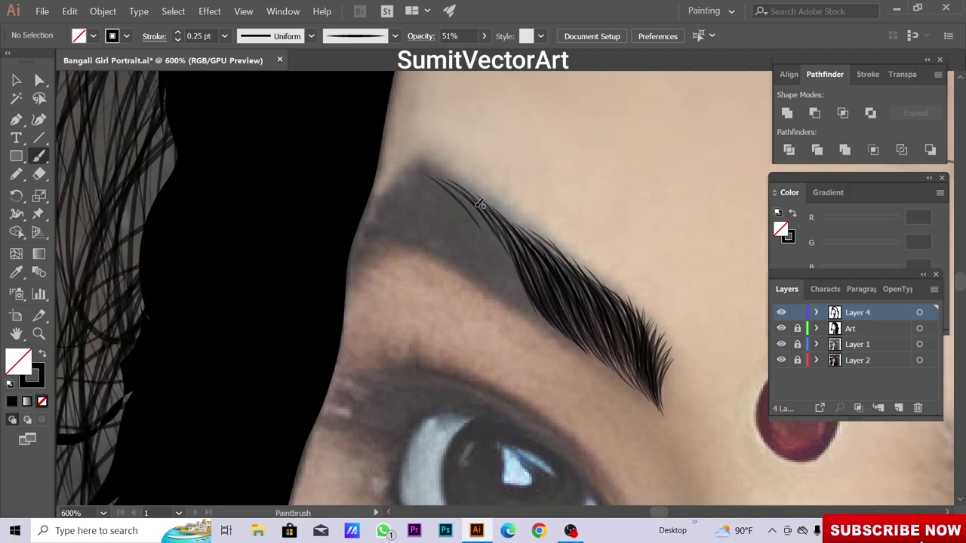
mouse_move(539, 314)
mouse_down()
mouse_move(446, 178)
mouse_move(466, 208)
mouse_up()
drag(505, 272, 406, 166)
drag(530, 311, 407, 166)
Fill gaps along the upper edge and the tapered outer end with more hairs
drag(496, 273, 415, 173)
drag(507, 294, 417, 174)
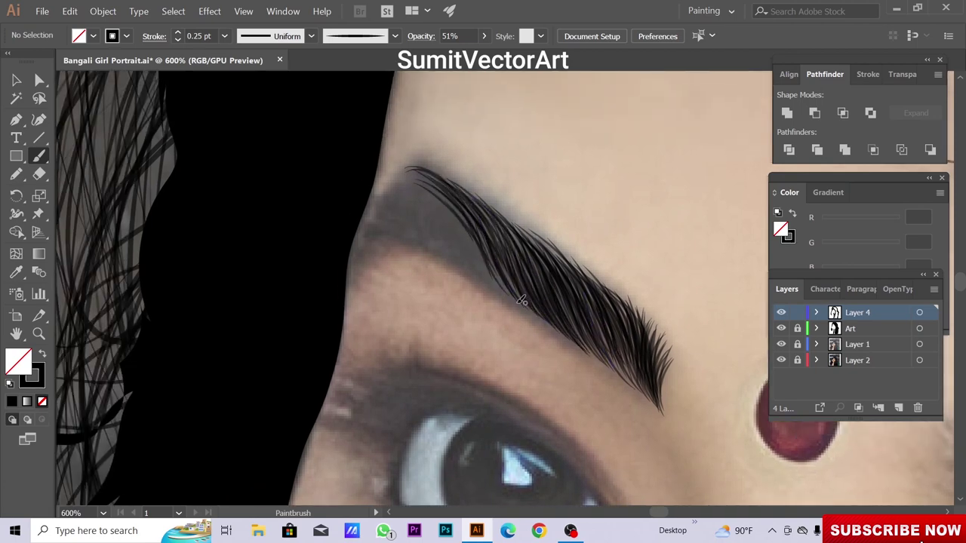
drag(528, 308, 477, 237)
drag(483, 242, 524, 237)
drag(469, 202, 419, 164)
mouse_move(525, 273)
mouse_down()
mouse_move(448, 165)
mouse_move(389, 257)
mouse_up()
drag(456, 188, 382, 303)
drag(440, 220, 381, 307)
drag(435, 211, 388, 275)
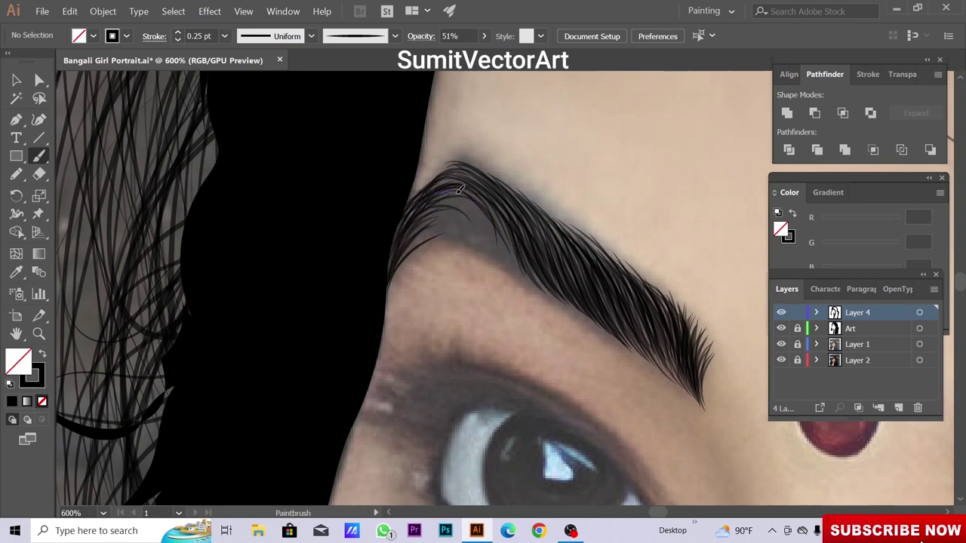
Darken the eyebrow's upper edge, outer end, middle and inner end with extra hairs
drag(495, 211, 432, 171)
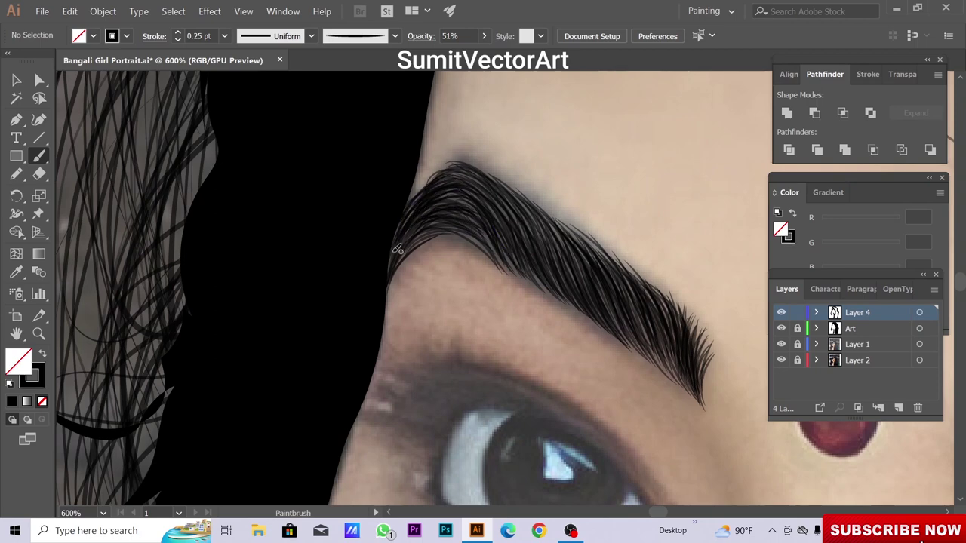
drag(445, 182, 389, 268)
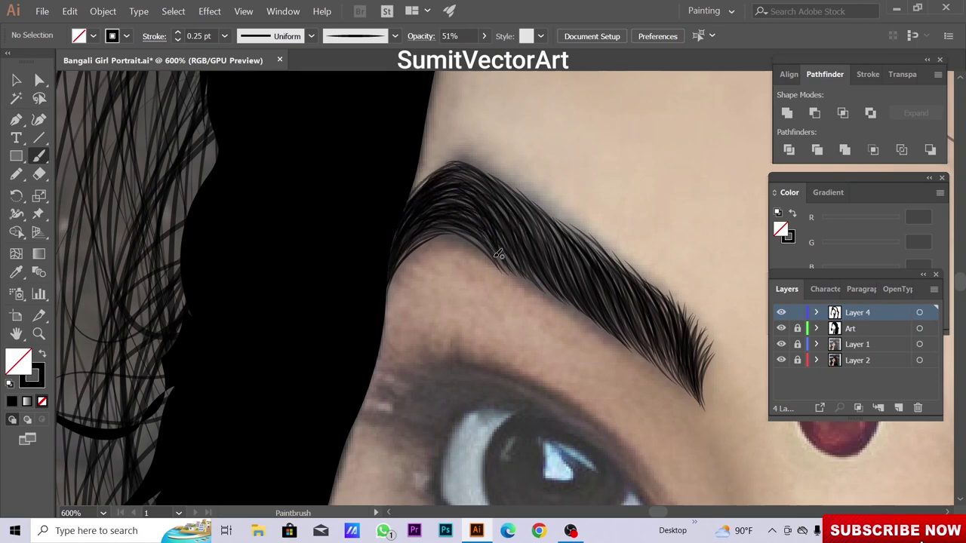
drag(521, 222, 456, 183)
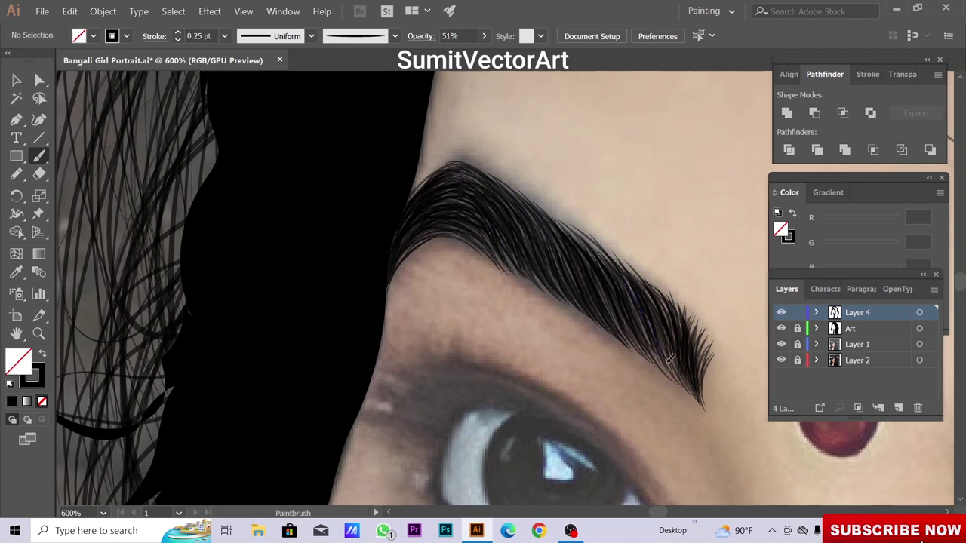
drag(670, 357, 634, 295)
scroll(513, 194, down, 5)
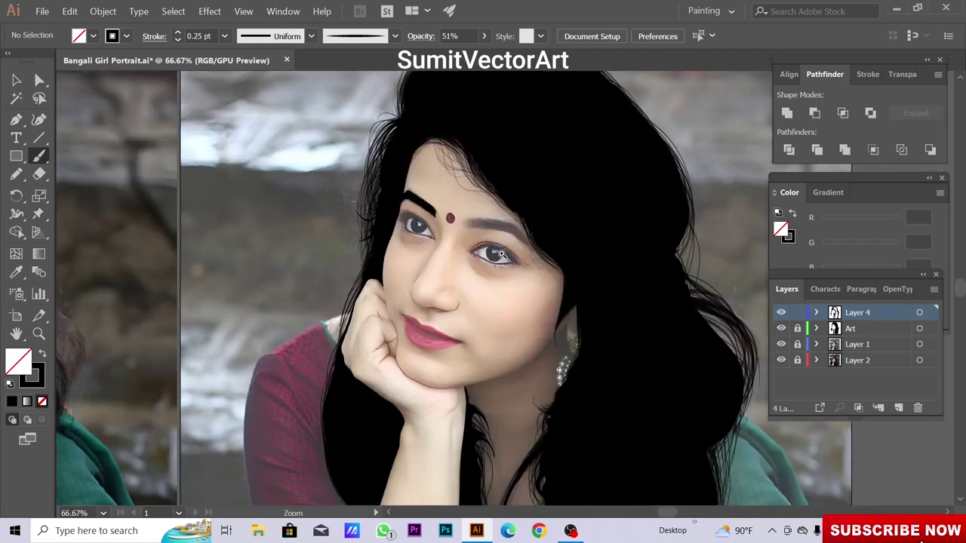
Paint the first dark hair strokes along the right eyebrow's inner end and top
scroll(476, 302, up, 5)
mouse_move(474, 266)
mouse_down()
mouse_move(478, 341)
mouse_move(490, 349)
mouse_up()
drag(507, 258, 504, 347)
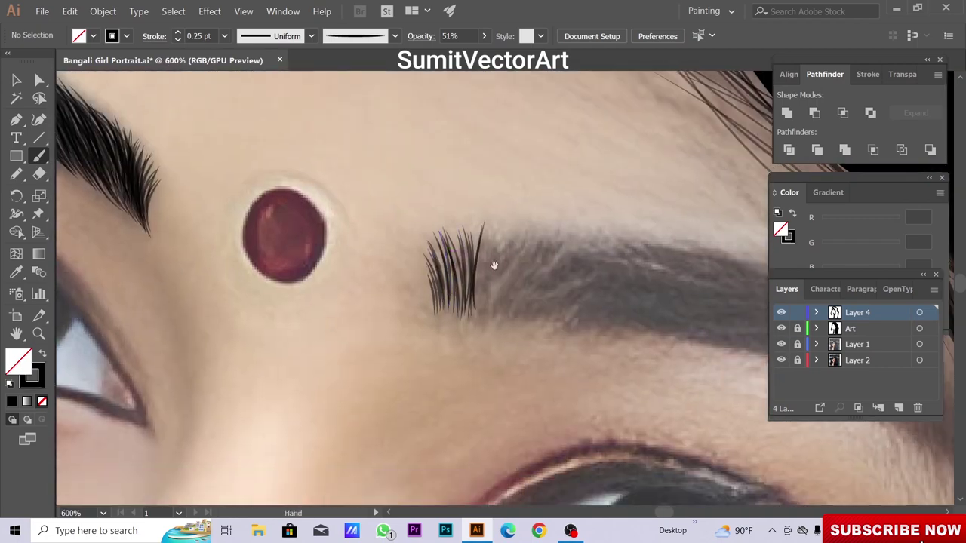
mouse_move(489, 221)
mouse_down()
mouse_move(483, 306)
mouse_move(453, 291)
mouse_move(439, 300)
mouse_up()
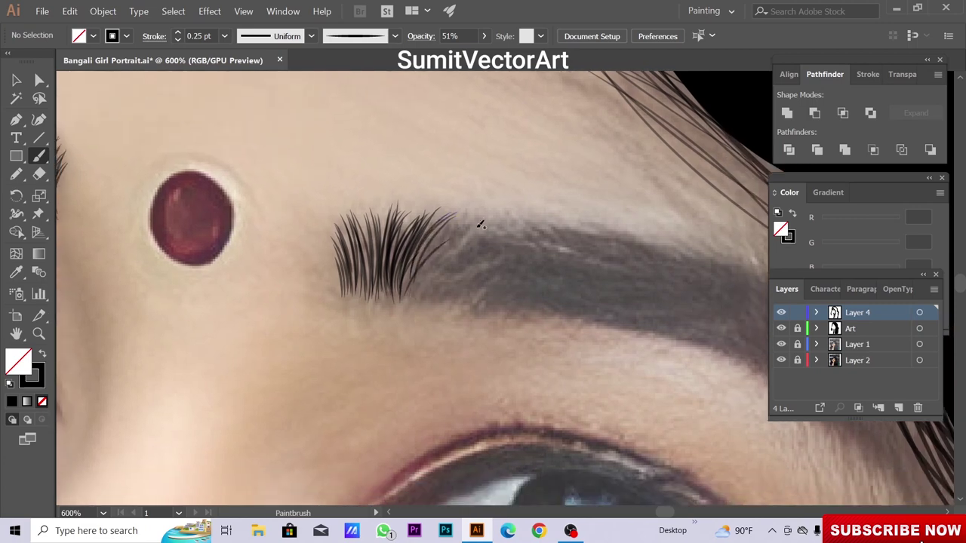
mouse_move(482, 218)
mouse_down()
mouse_move(404, 293)
mouse_move(473, 233)
mouse_up()
mouse_move(381, 302)
mouse_down()
mouse_move(465, 231)
mouse_move(483, 243)
mouse_up()
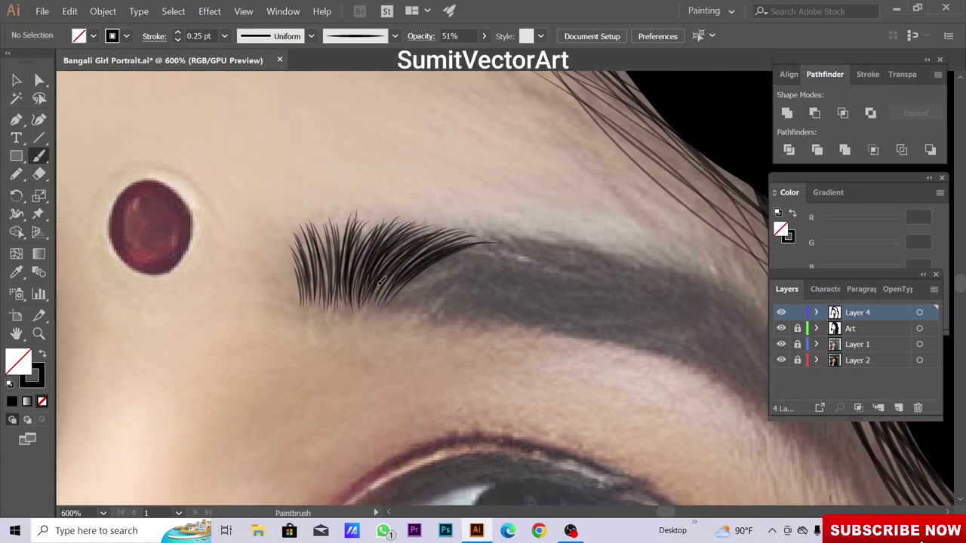
drag(328, 298, 446, 261)
drag(302, 323, 423, 268)
Add long hair strokes along the upper edge to thicken the eyebrow's middle
mouse_move(275, 286)
mouse_down()
mouse_move(404, 240)
mouse_move(389, 230)
mouse_up()
drag(241, 285, 364, 251)
drag(268, 272, 387, 263)
drag(241, 281, 396, 256)
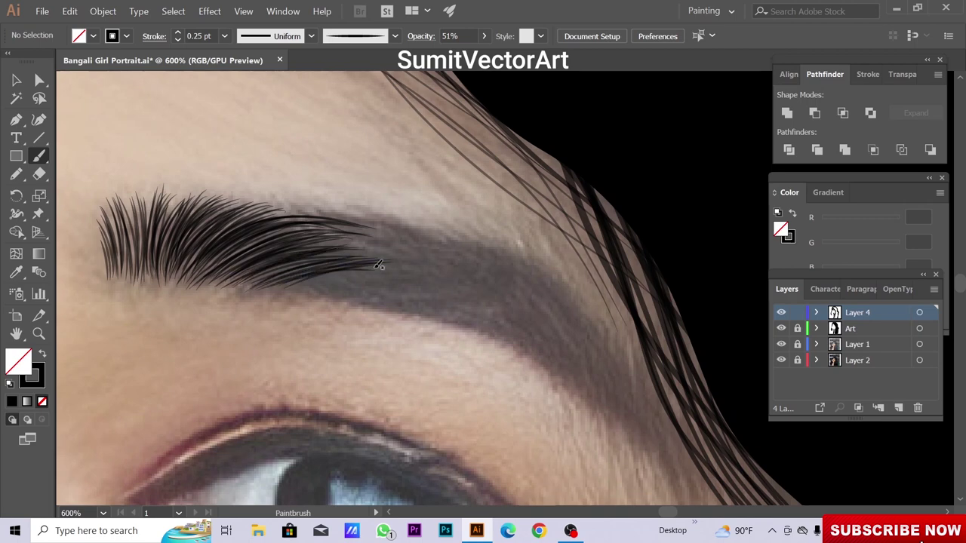
drag(280, 285, 416, 252)
mouse_move(313, 255)
mouse_down()
mouse_move(439, 247)
mouse_move(625, 362)
mouse_up()
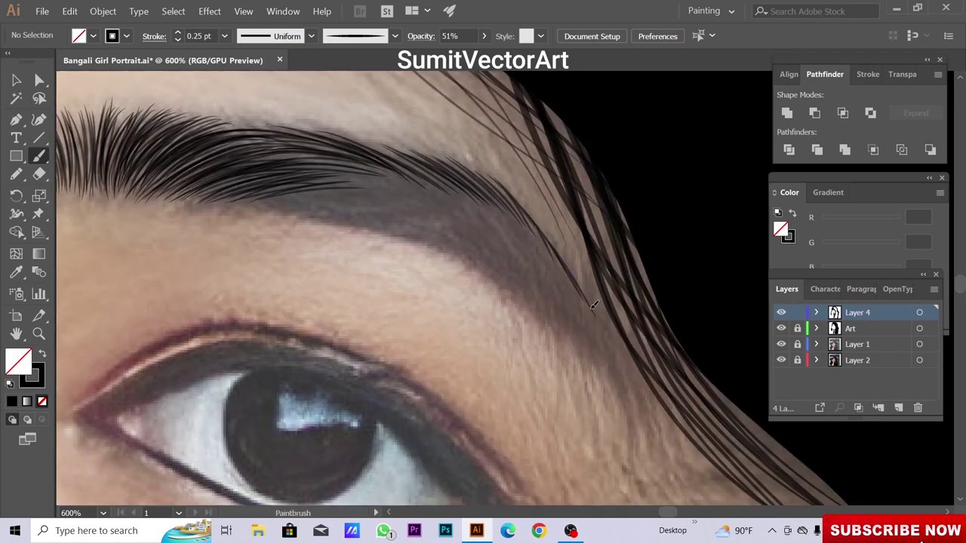
Extend the right eyebrow's tail with several more hair strokes
drag(562, 255, 640, 389)
drag(541, 237, 626, 372)
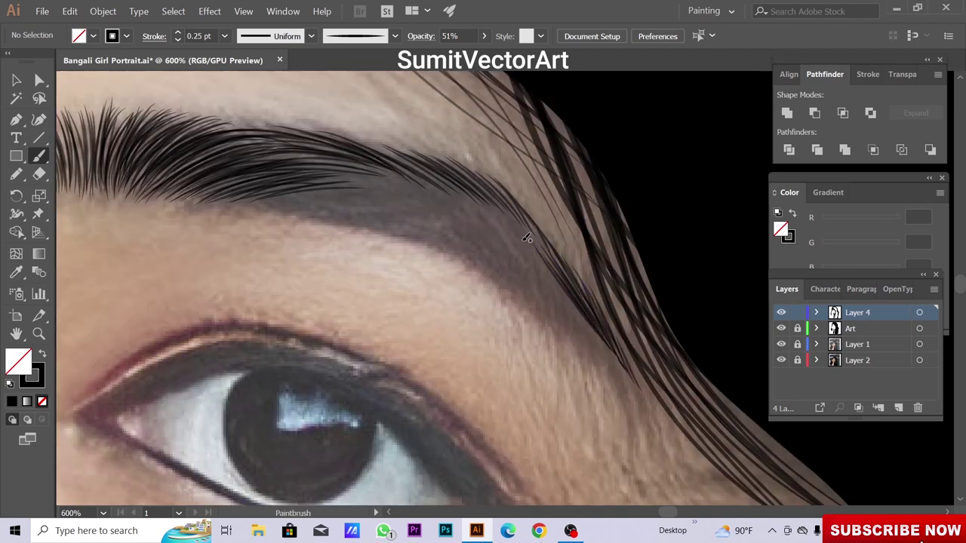
drag(501, 202, 592, 330)
mouse_move(504, 224)
mouse_down()
mouse_move(613, 359)
mouse_move(567, 305)
mouse_up()
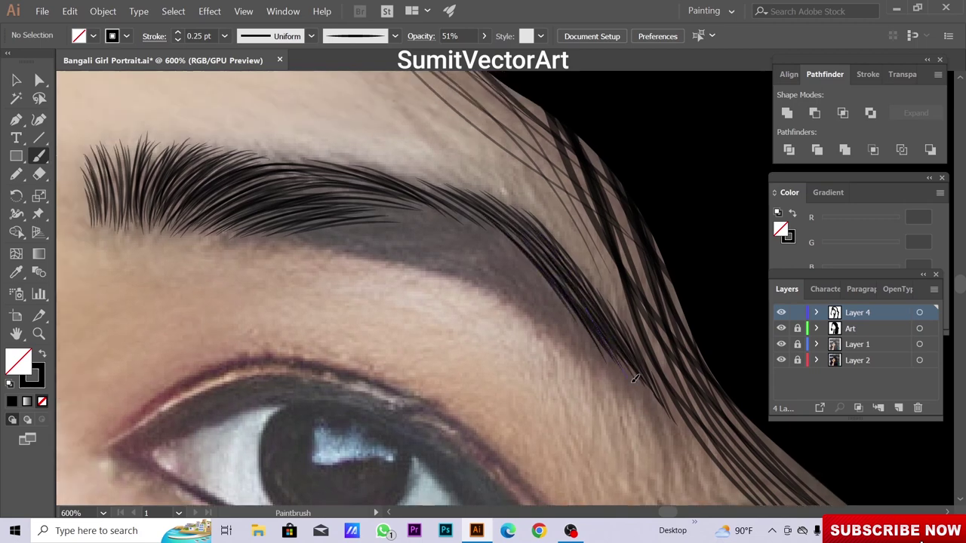
drag(483, 248, 591, 342)
drag(533, 279, 643, 395)
Thicken the eyebrow's lower edge with thin hairs and finish the tail
drag(400, 262, 532, 296)
mouse_move(391, 294)
mouse_down()
mouse_move(528, 298)
mouse_move(578, 313)
mouse_move(569, 310)
mouse_up()
drag(483, 264, 589, 309)
drag(430, 305, 562, 321)
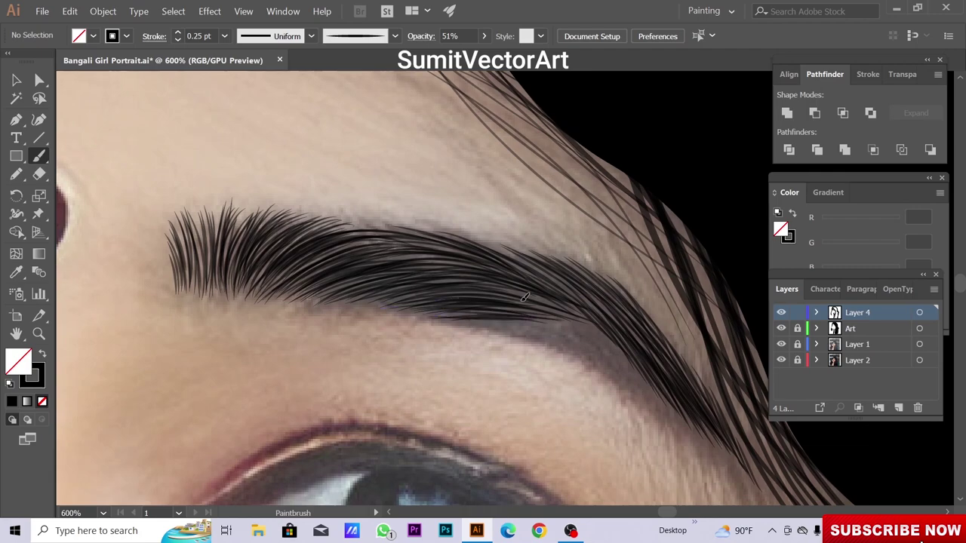
drag(388, 287, 528, 306)
drag(414, 274, 545, 306)
drag(469, 281, 574, 311)
drag(508, 300, 646, 383)
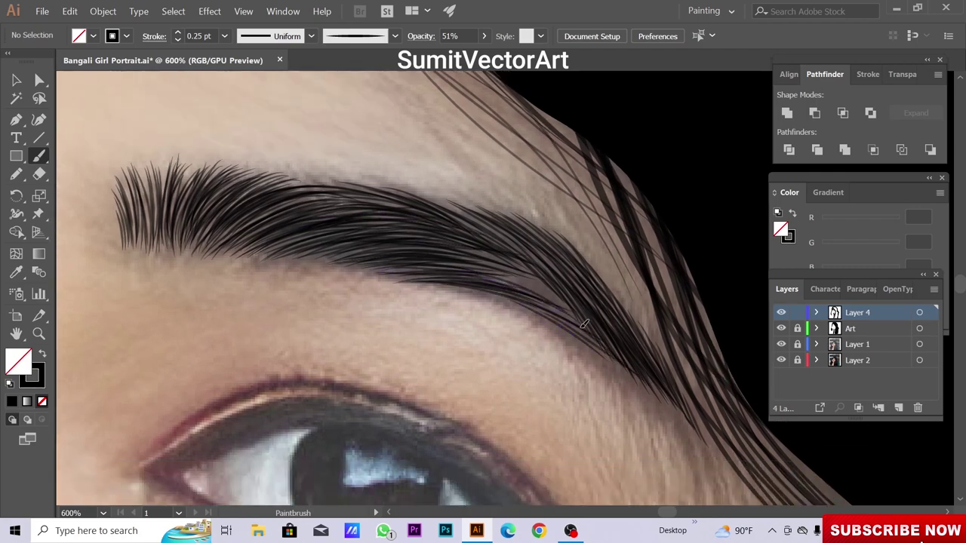
drag(460, 268, 588, 326)
mouse_move(528, 240)
mouse_down()
mouse_move(667, 370)
mouse_move(715, 450)
mouse_up()
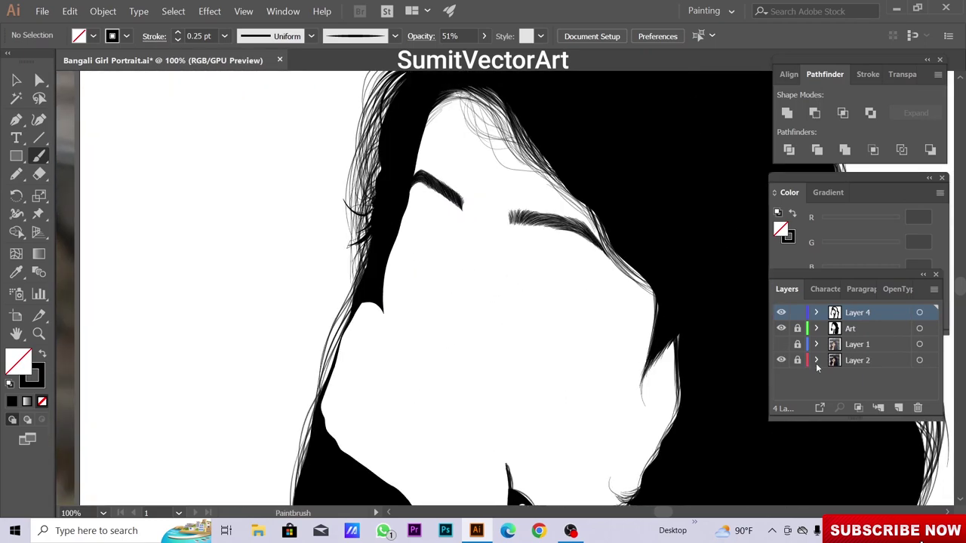
Lock Layer 4, adjust the Layer 1 photo's opacity, relock it, and add an eye layer
click(797, 313)
click(781, 344)
click(797, 344)
click(857, 344)
click(316, 301)
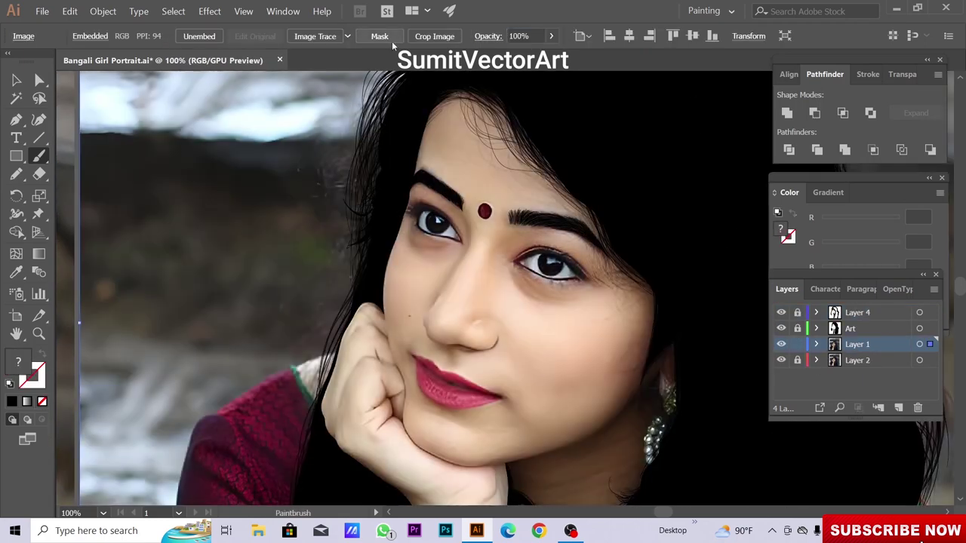
key(ctrl+shift+a)
click(796, 345)
click(898, 407)
Zoom in on the right eye and pencil the outer outline of its liner
click(525, 272)
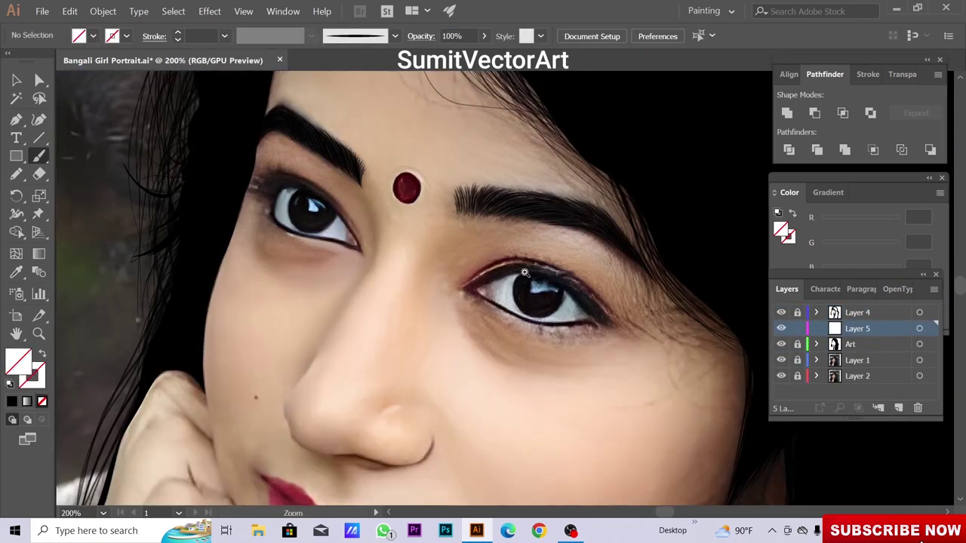
click(524, 272)
key(n)
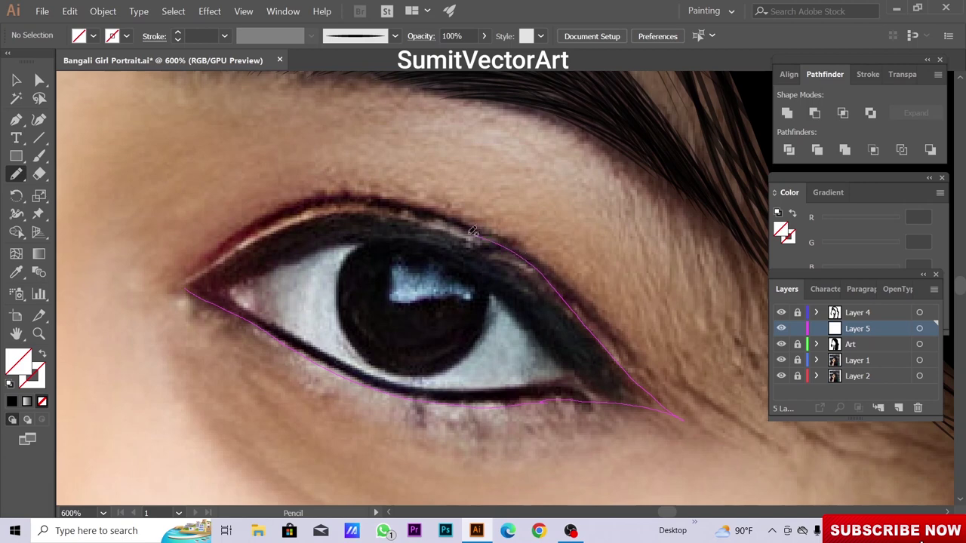
drag(188, 283, 188, 283)
key(a)
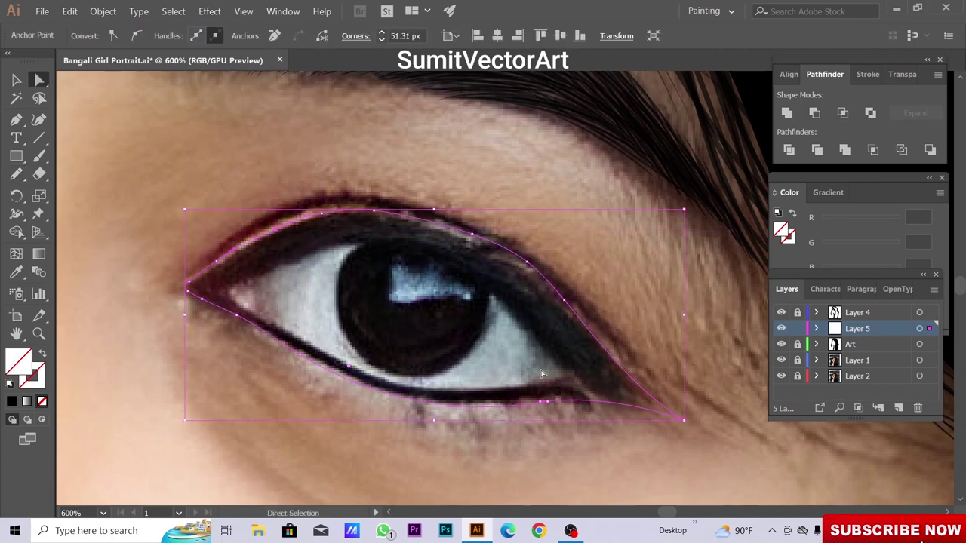
click(414, 332)
key(n)
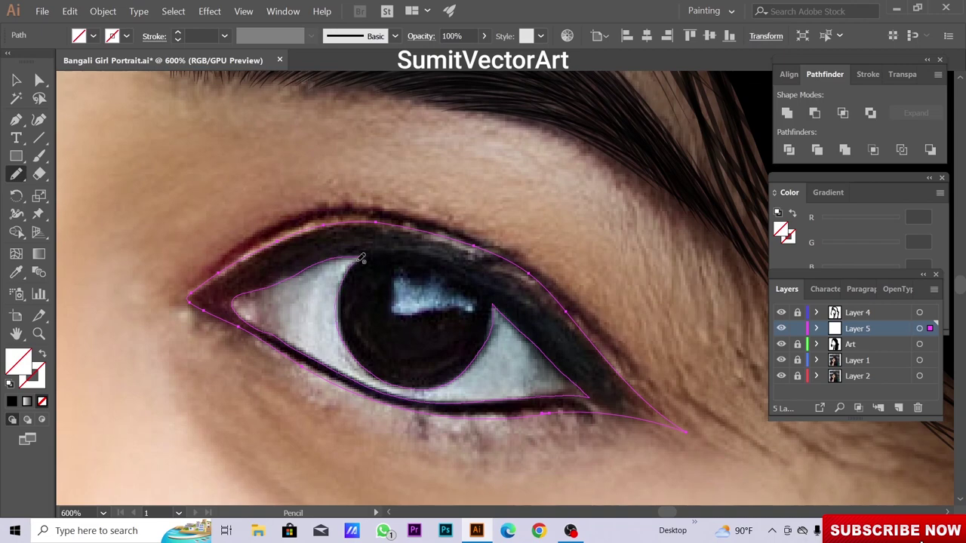
Merge the eye outlines into a black compound path and switch to Outline view
key(a)
key(ctrl+8)
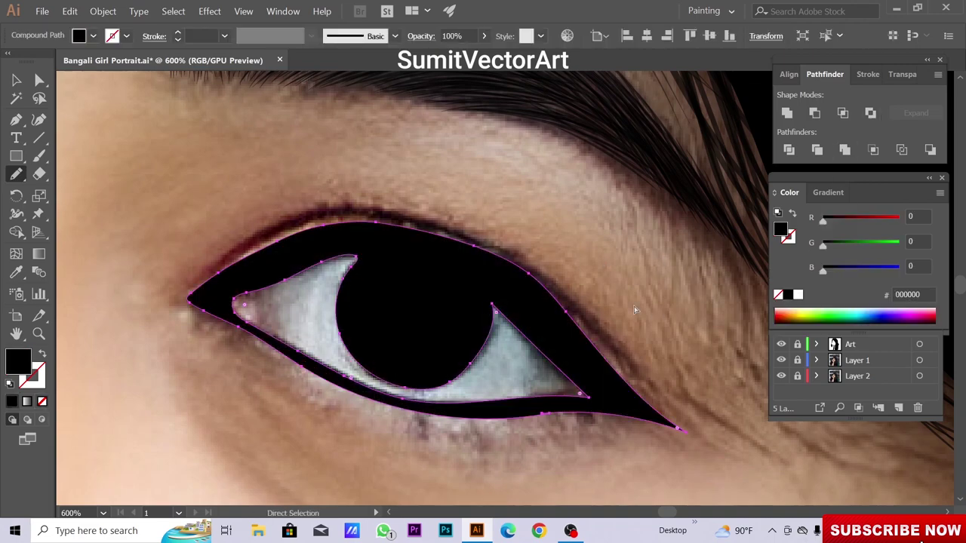
key(ctrl+y)
key(n)
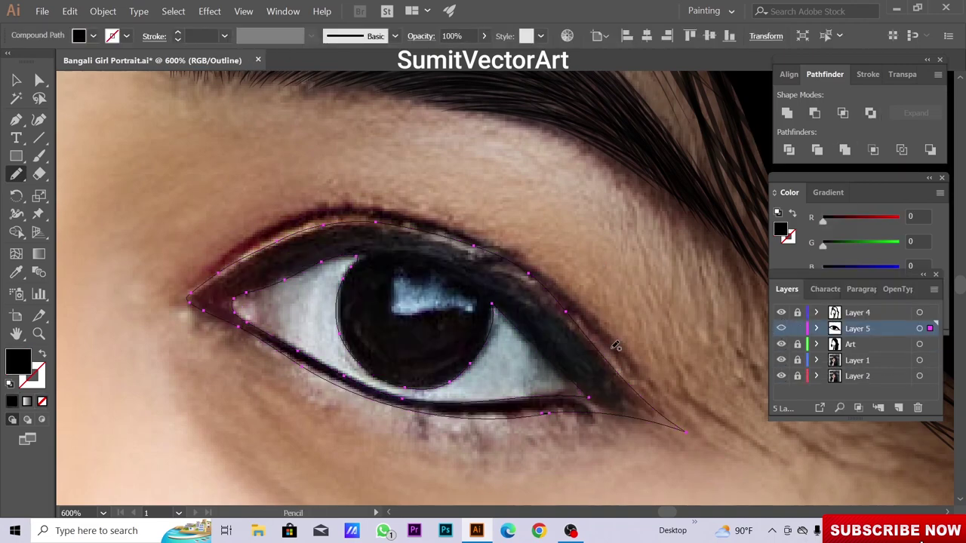
Nudge the upper iris curve's anchor slightly left to match the photo
key(ctrl+=)
key(a)
click(472, 259)
click(445, 255)
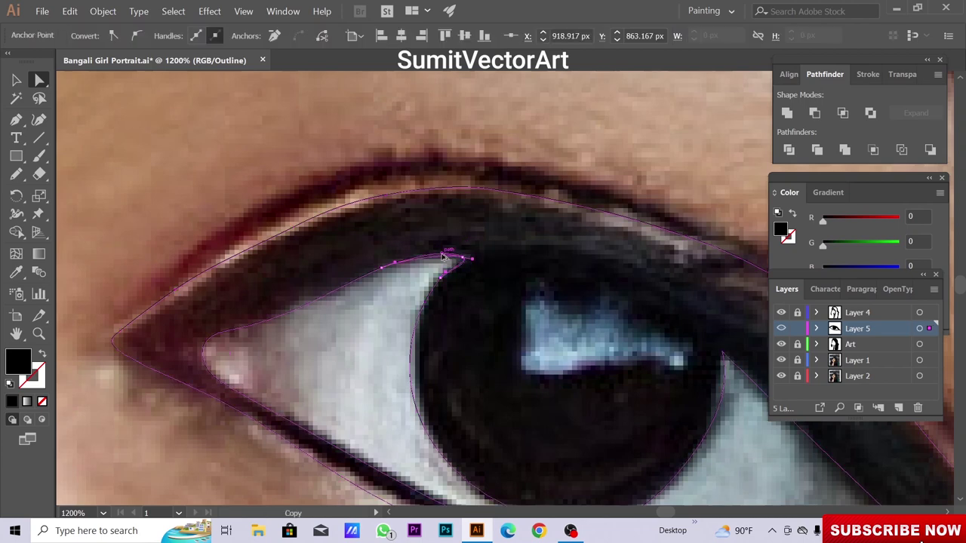
drag(445, 255, 438, 259)
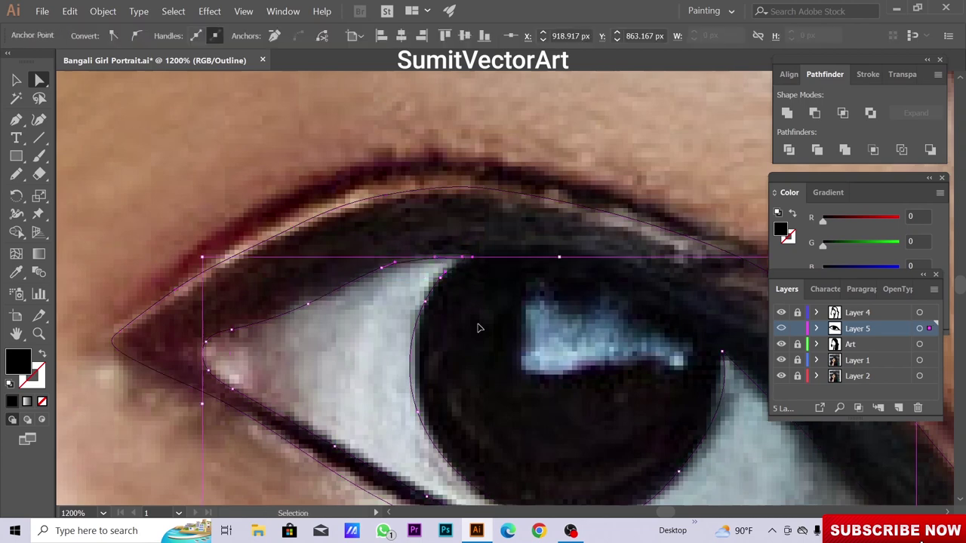
Check the whole eye in Preview, then reshape the lower eyelid curve toward the outer corner
key(ctrl+y)
key(ctrl+minus)
key(ctrl+y)
key(ctrl+plus)
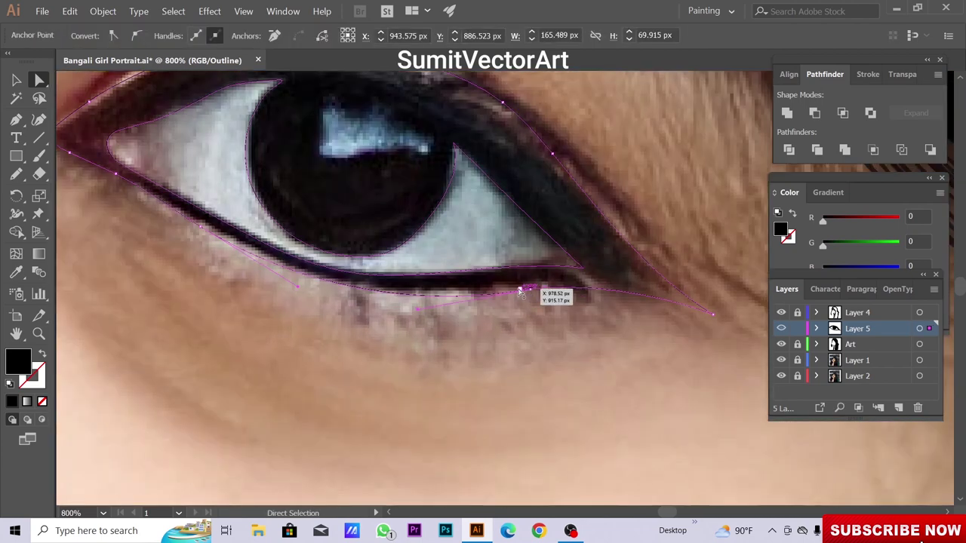
drag(520, 291, 539, 284)
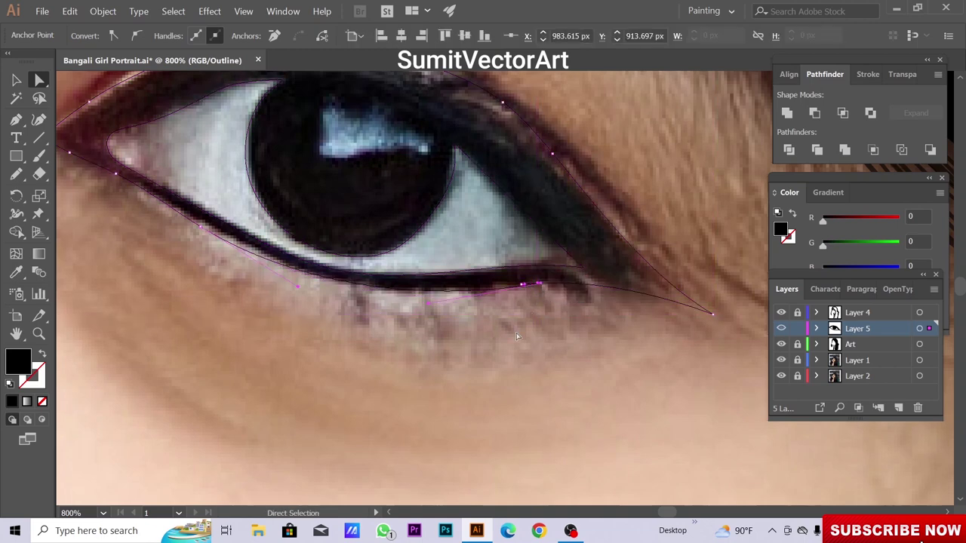
drag(517, 336, 612, 471)
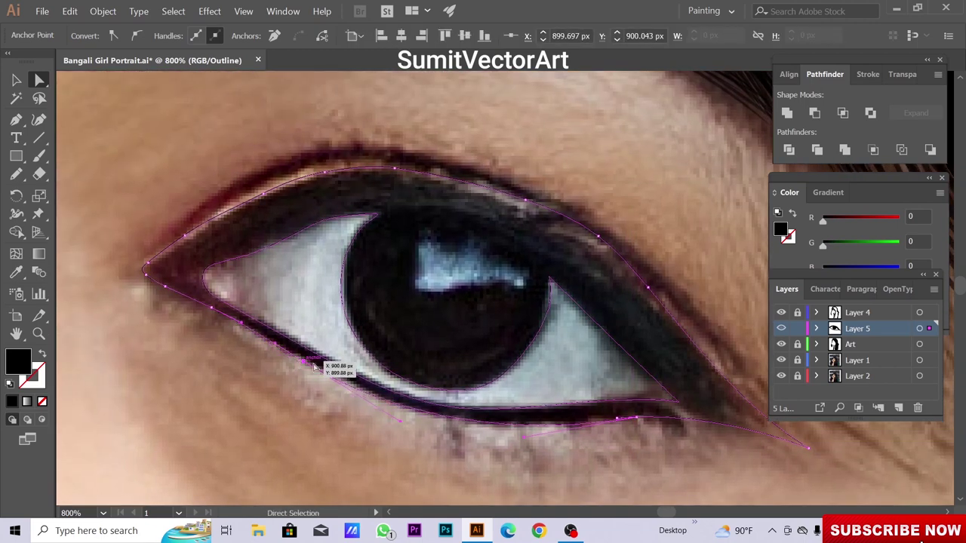
Select the inner eye-white path and return to the full-colour view of the portrait
scroll(314, 367, up, 3)
scroll(314, 367, left, 2)
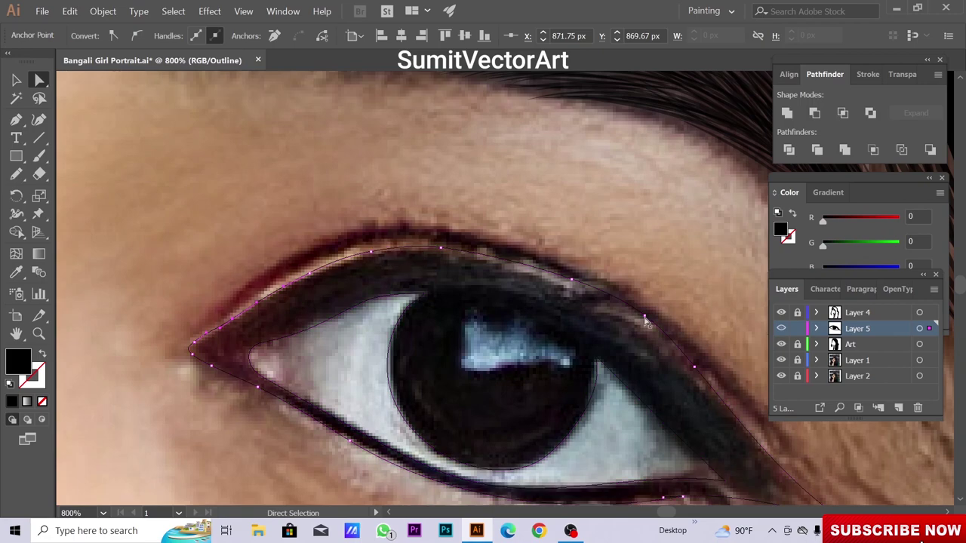
click(582, 442)
key(ctrl+y)
key(ctrl+0)
Draw a thin solid black crease line along the right eye's upper lid
click(532, 272)
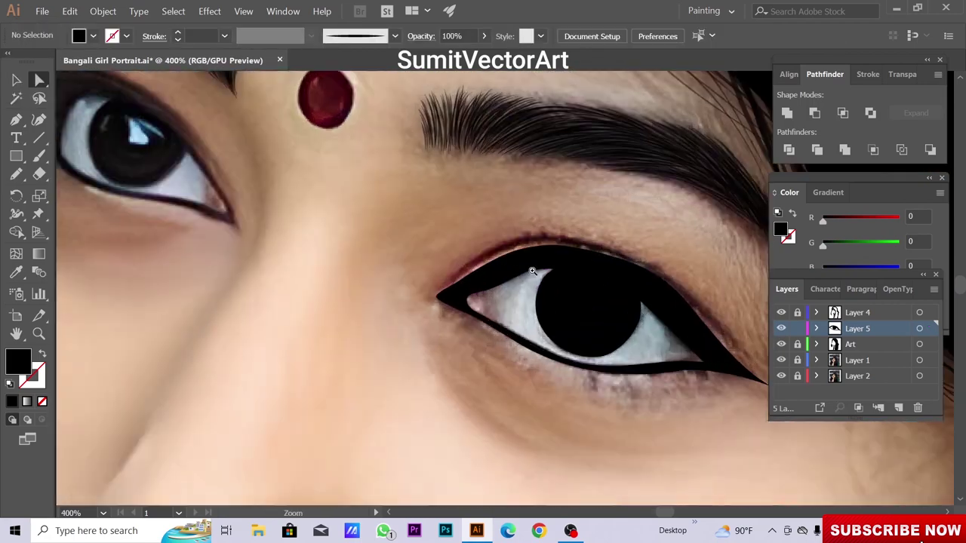
click(532, 272)
key(n)
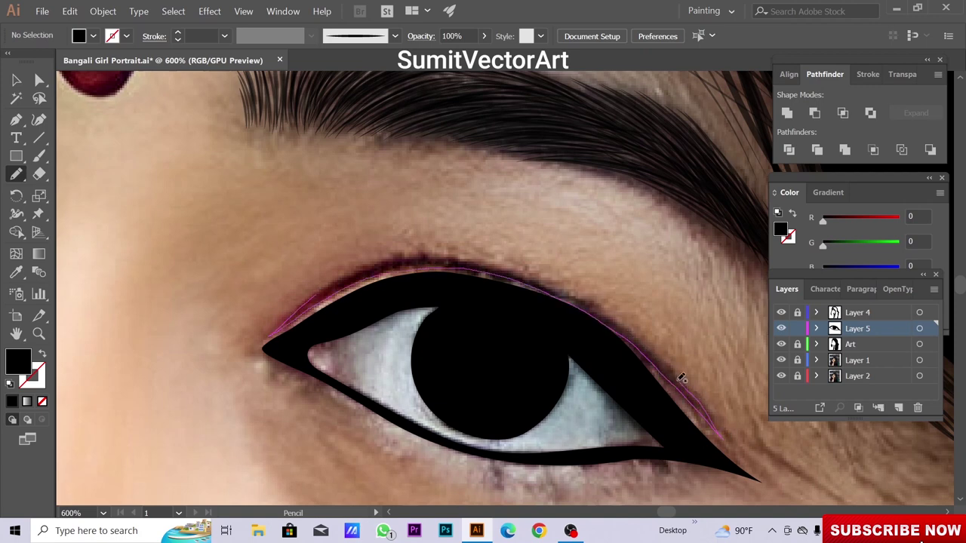
drag(320, 290, 268, 337)
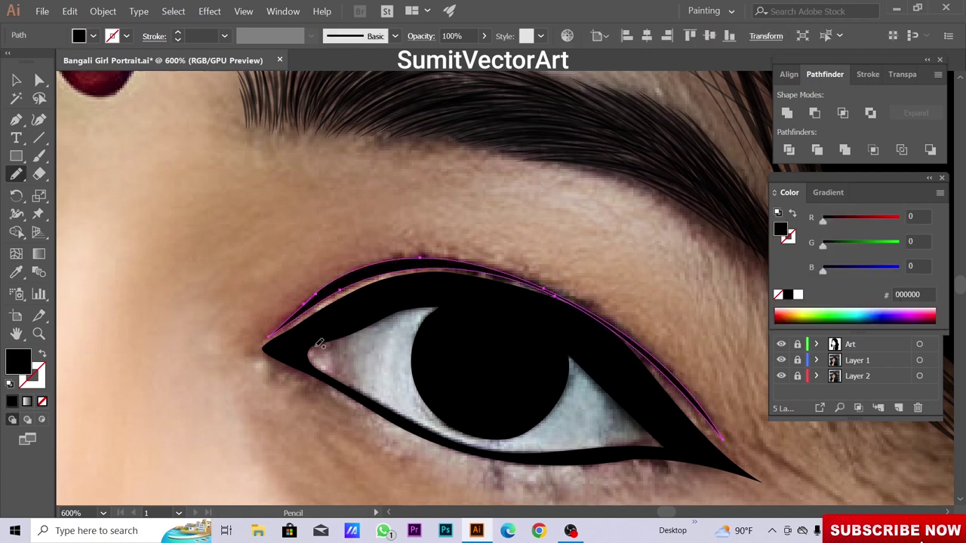
key(a)
click(549, 280)
key(ctrl+shift+a)
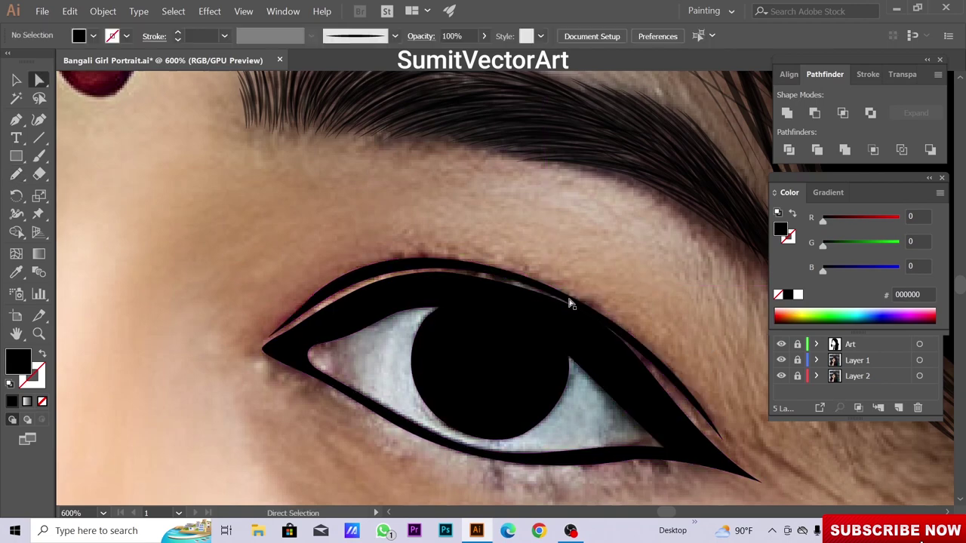
Zoom out of the portrait and zoom in on the left eye
key(ctrl+0)
click(478, 304)
drag(478, 303, 469, 332)
key(n)
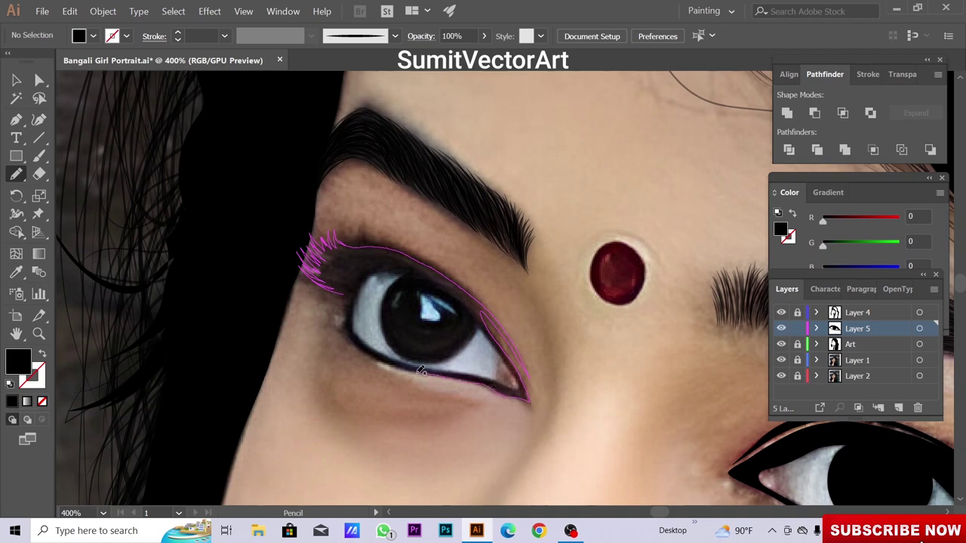
Trace and smooth the left eye-white outline, then merge the eye paths into a black shape
drag(344, 313, 420, 271)
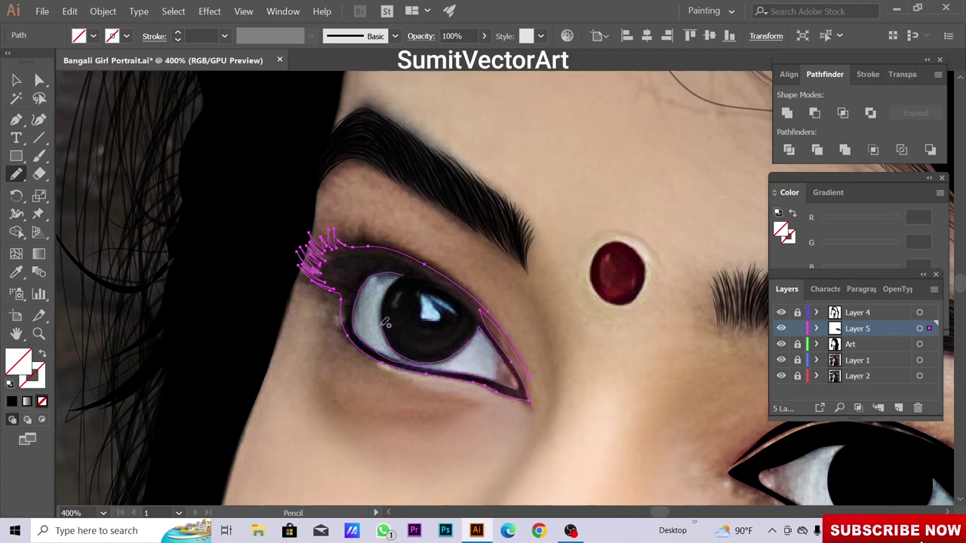
drag(394, 285, 484, 358)
key(ctrl+a)
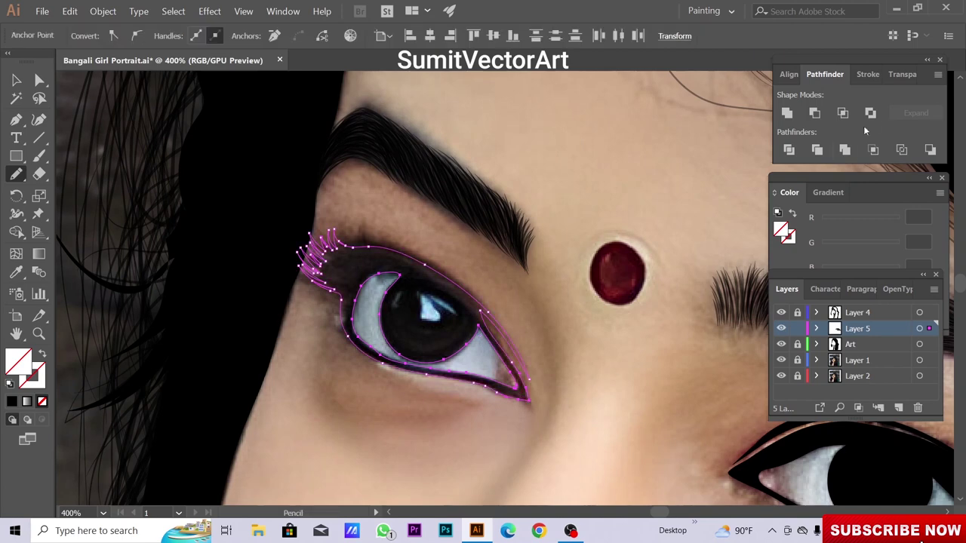
key(ctrl+equal)
drag(15, 173, 83, 211)
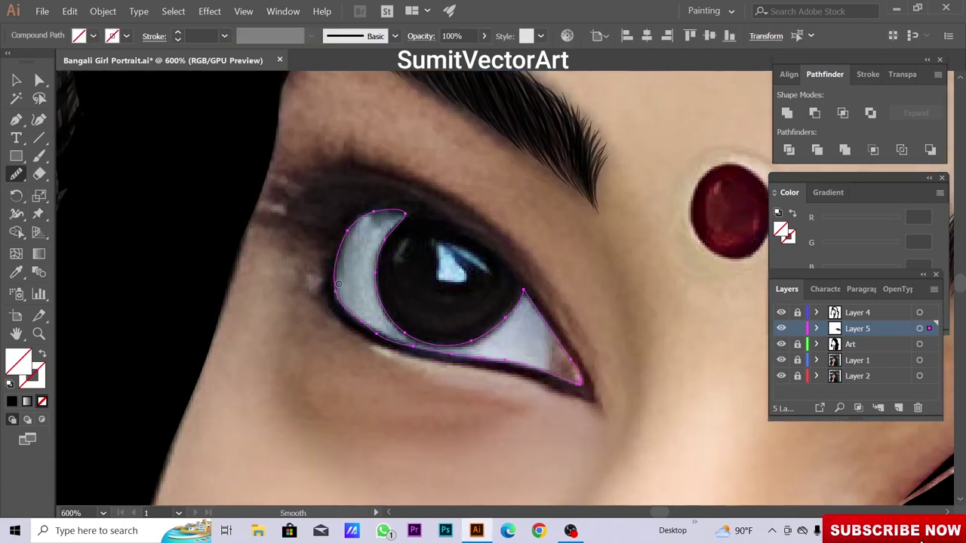
key(ctrl+z)
key(ctrl+z)
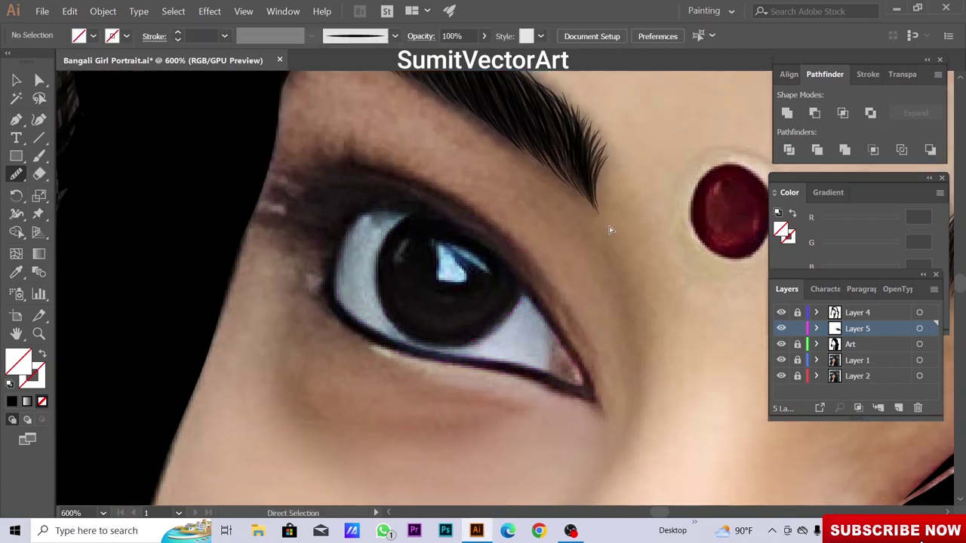
key(ctrl+z)
key(ctrl+z)
key(ctrl+shift+a)
Toggle the reference photo off and on to compare the line art
key(ctrl+0)
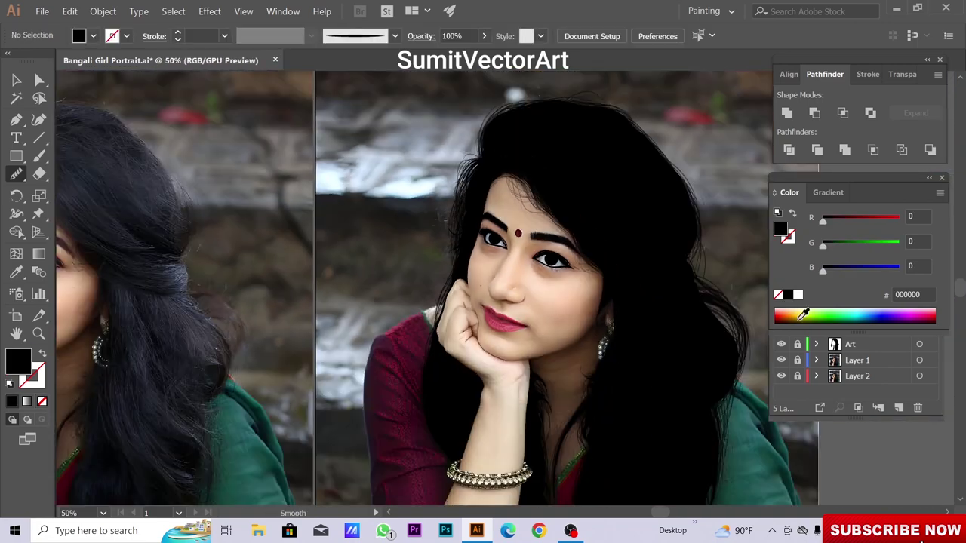
click(781, 375)
click(781, 375)
click(781, 376)
click(781, 376)
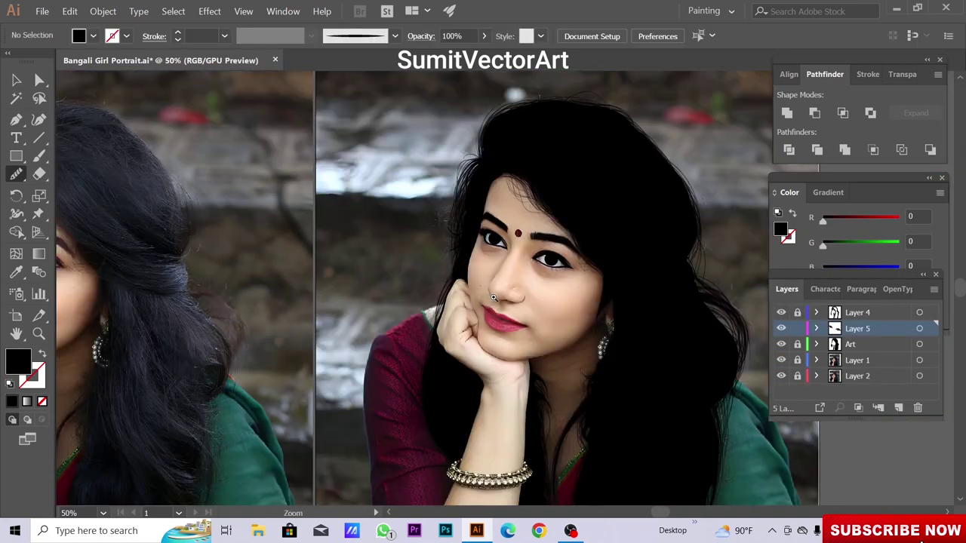
scroll(500, 302, up, 5)
scroll(501, 337, up, 2)
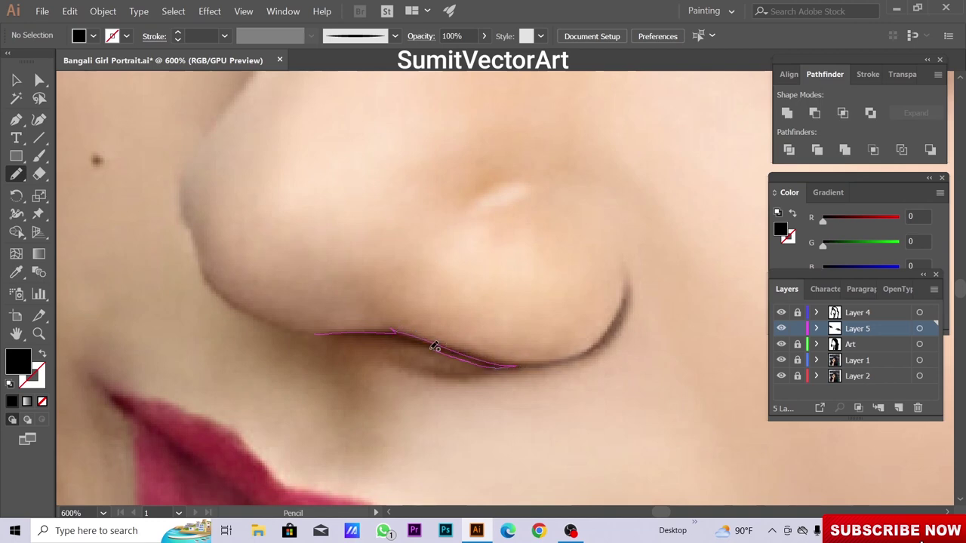
Brush tapered black lines around the nostril and down the side of the nose
drag(313, 333, 312, 334)
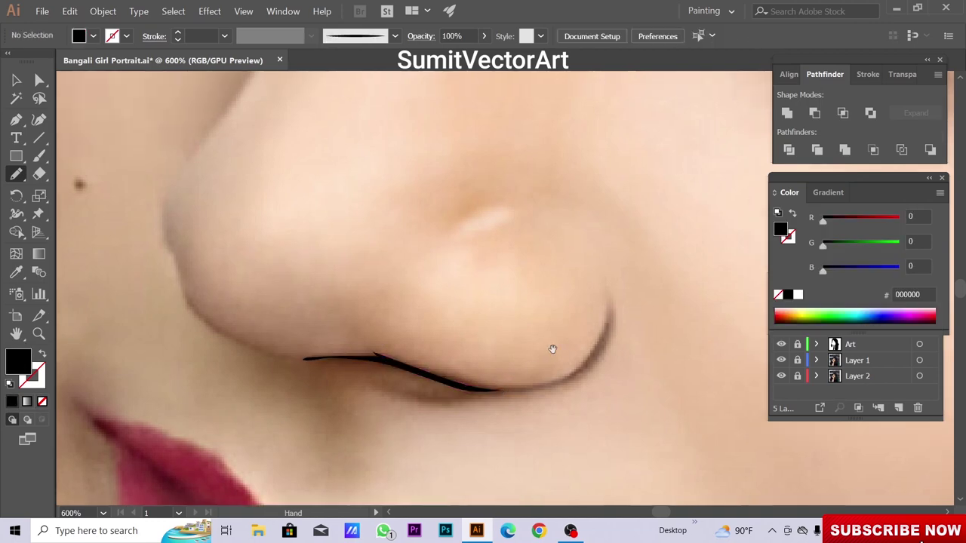
drag(570, 325, 554, 349)
key(b)
drag(509, 389, 509, 389)
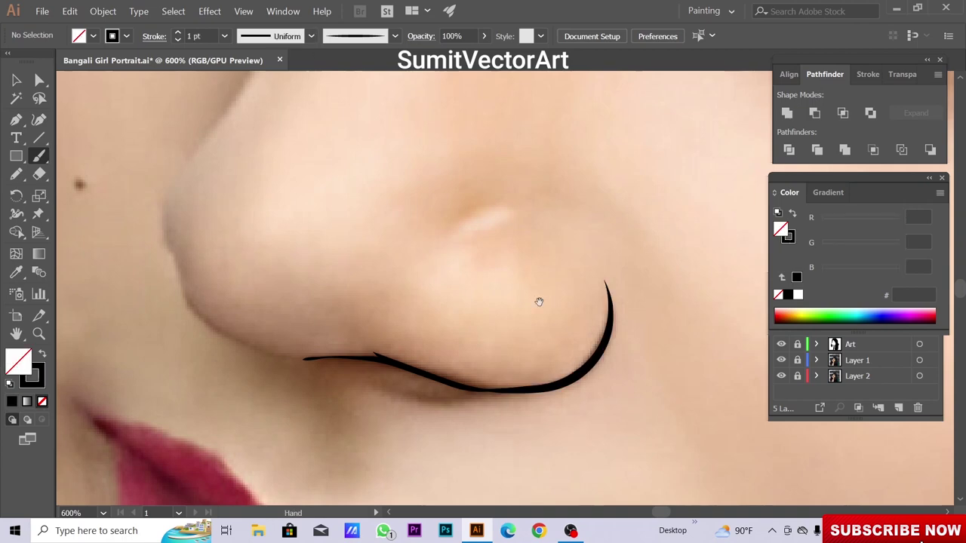
scroll(539, 302, down, 3)
scroll(528, 264, down, 2)
scroll(506, 189, down, 1)
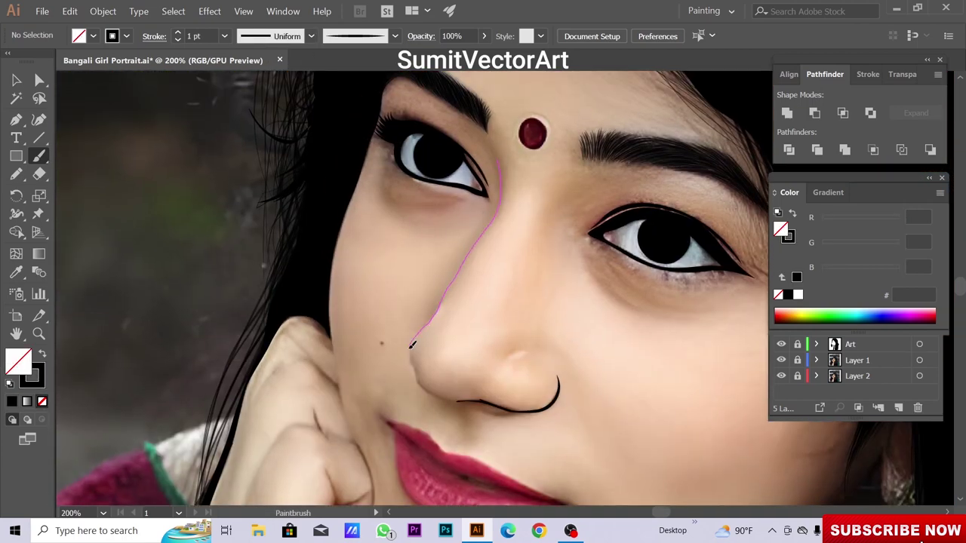
drag(443, 398, 445, 398)
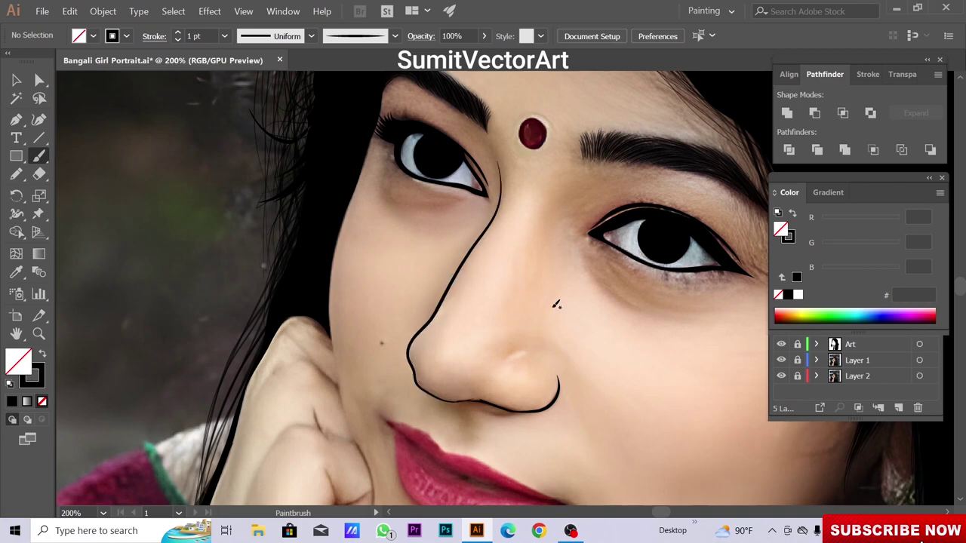
Check the line art without the photo, then move a nose anchor in Outline view
key(ctrl+0)
click(782, 361)
click(781, 360)
scroll(483, 389, up, 2)
scroll(483, 389, up, 3)
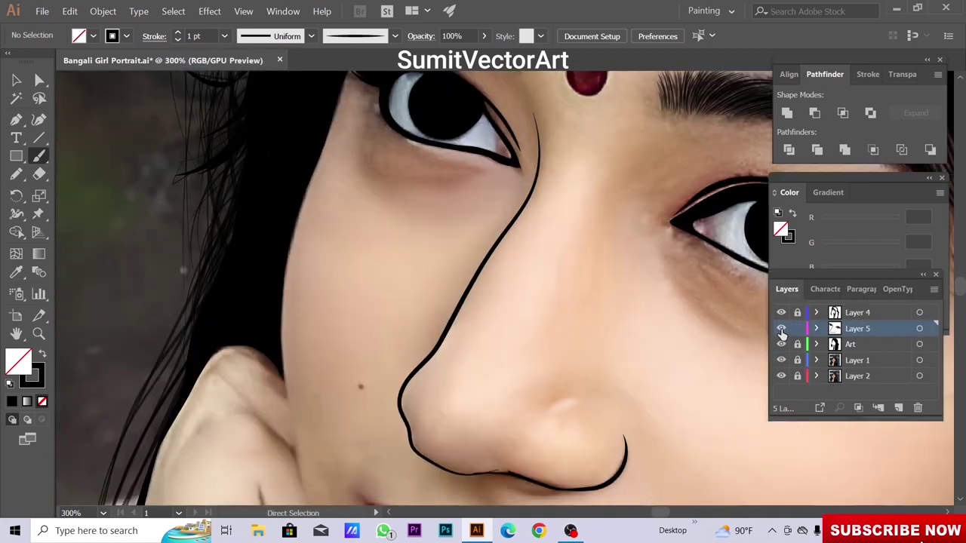
key(ctrl+y)
scroll(483, 388, up, 1)
key(a)
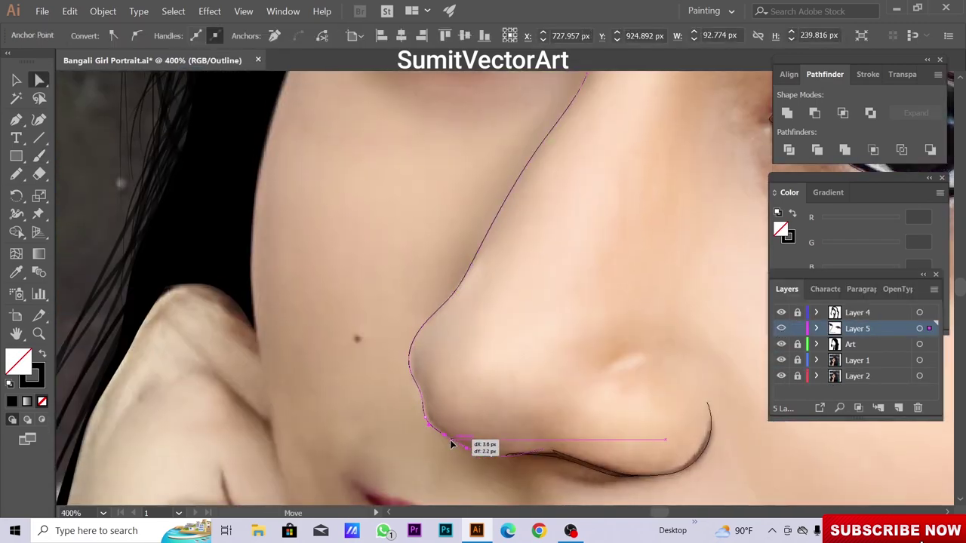
drag(424, 421, 427, 426)
scroll(423, 249, down, 2)
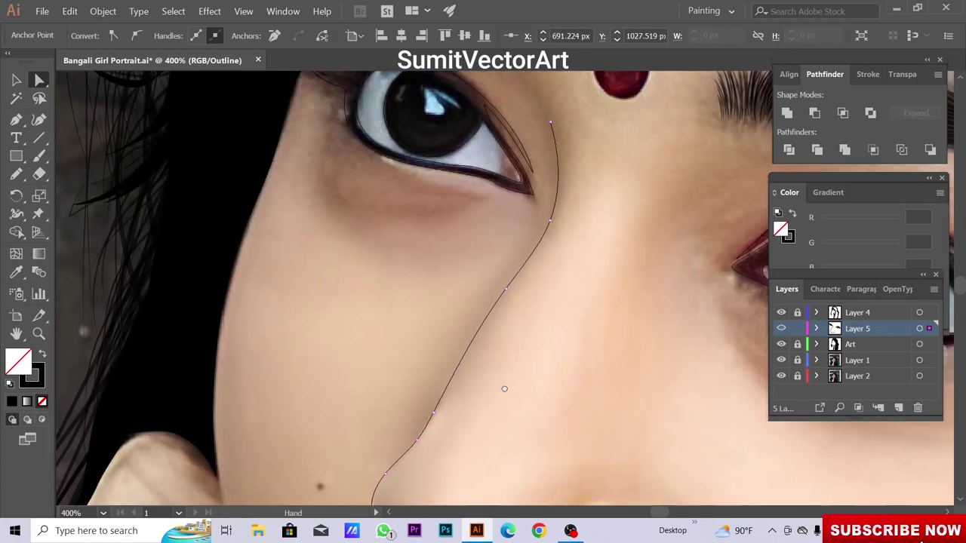
scroll(423, 249, down, 1)
Return to Preview and toggle the photo layer to check the nose lines
key(ctrl+shift+a)
key(ctrl+y)
key(ctrl+0)
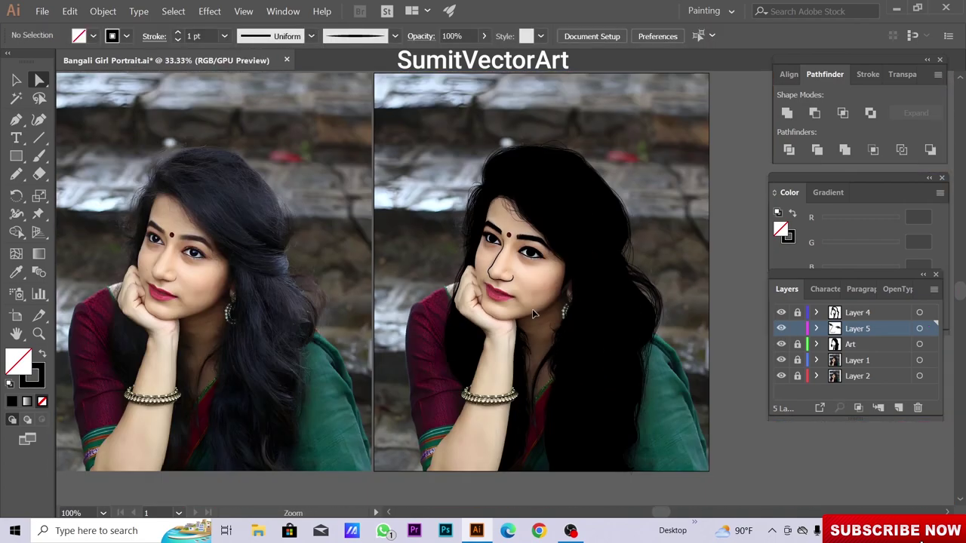
click(781, 360)
click(781, 360)
scroll(519, 299, up, 1)
scroll(519, 299, up, 4)
scroll(519, 299, up, 2)
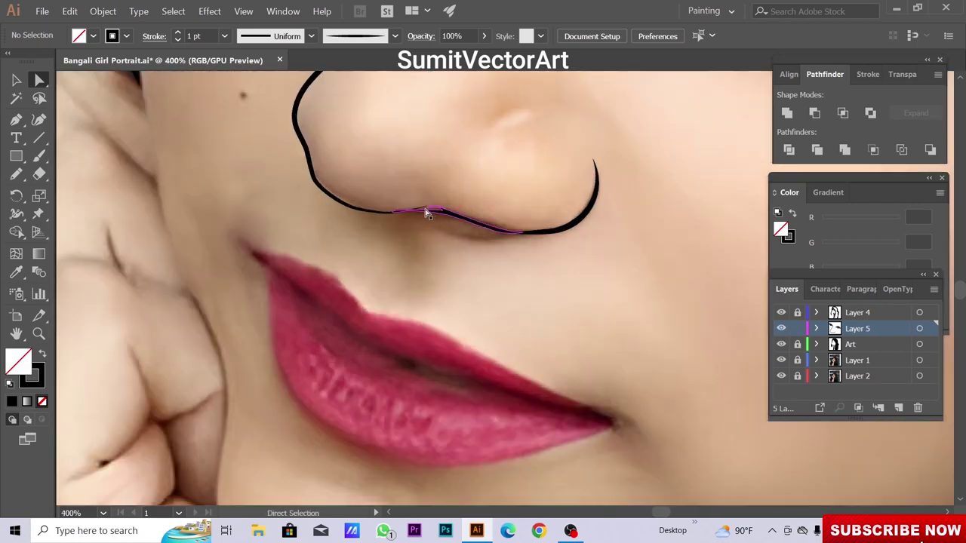
Move the nose's lower-edge anchor to match the nostril bottom, then deselect
click(431, 214)
scroll(431, 213, up, 1)
drag(489, 250, 491, 259)
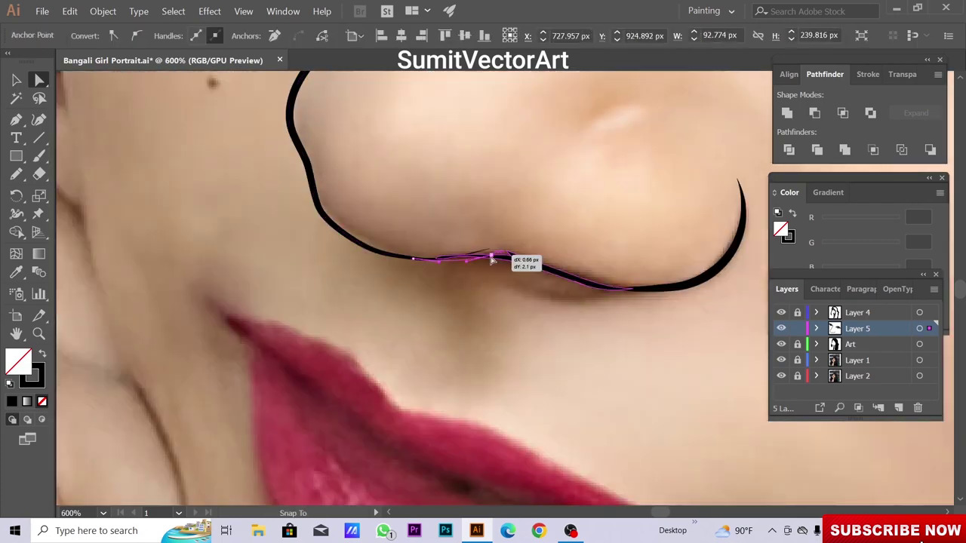
click(476, 294)
scroll(511, 285, down, 6)
scroll(511, 285, up, 4)
key(n)
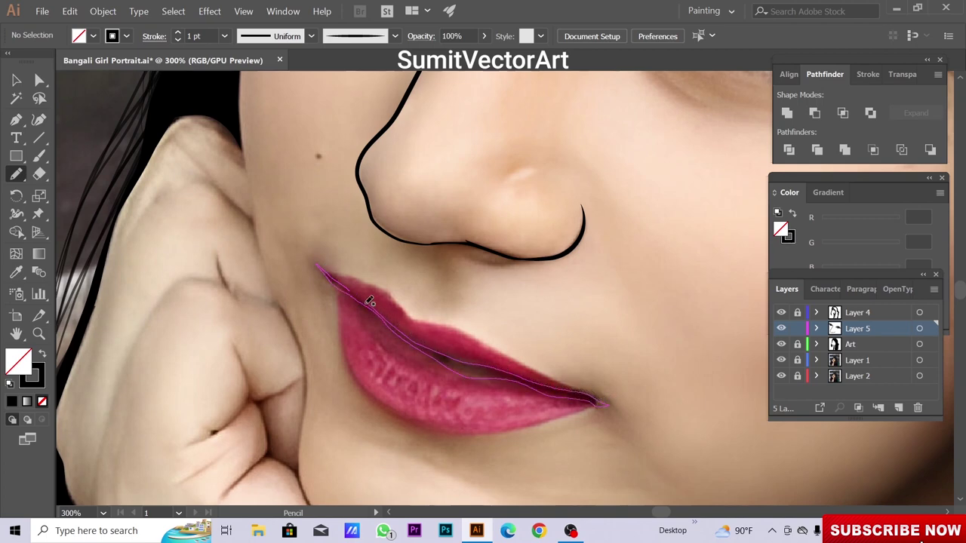
Pencil the mouth line and upper-lip contour, giving each a black outline with Shift+X
drag(370, 302, 319, 269)
key(shift+x)
scroll(350, 292, up, 1)
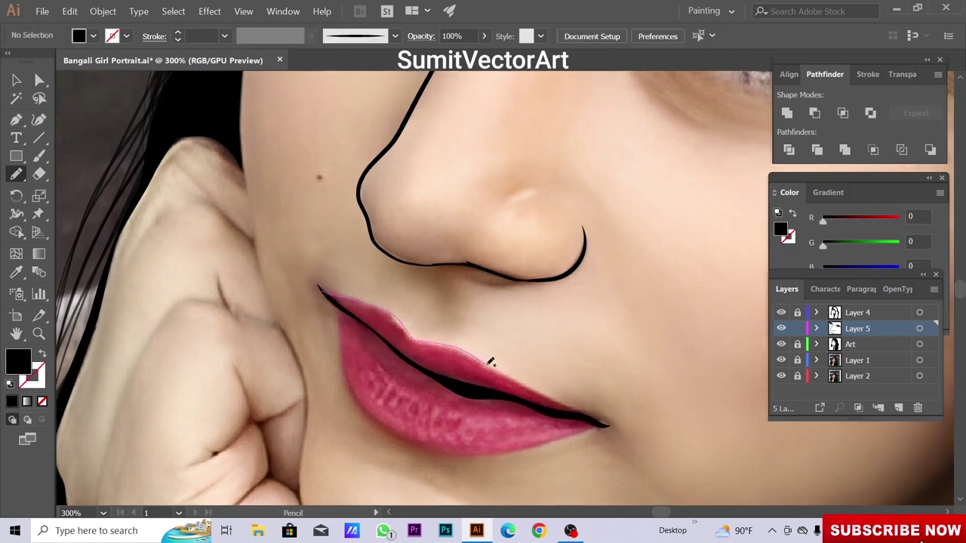
key(shift+x)
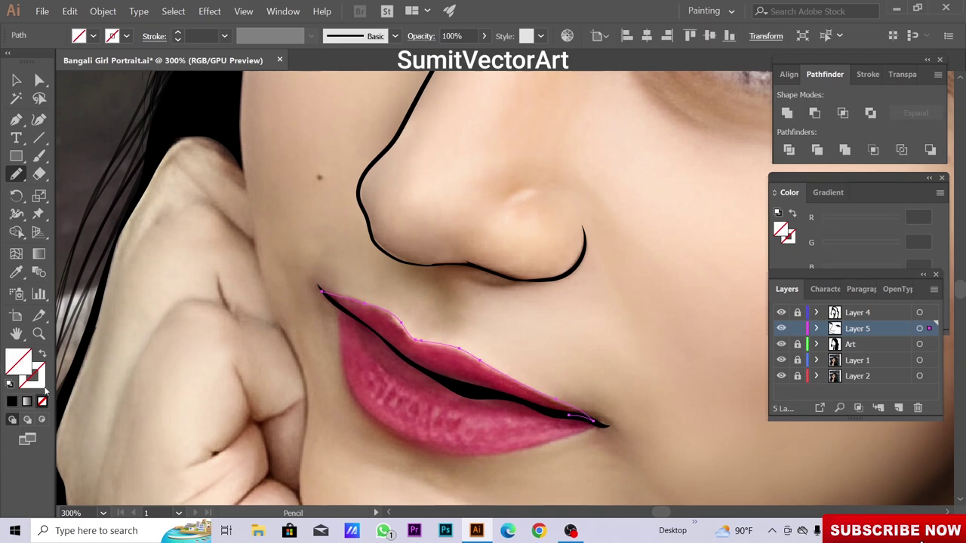
scroll(351, 228, down, 3)
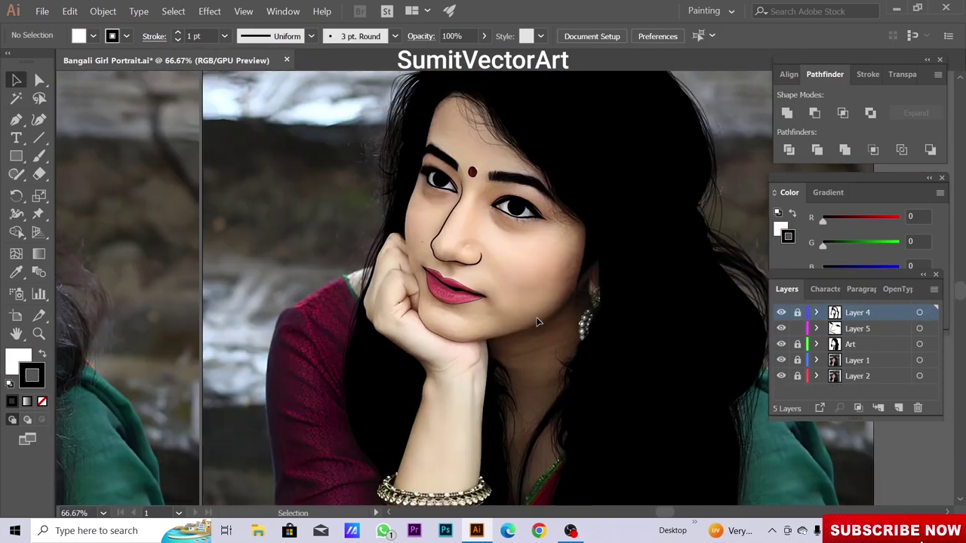
On the Art layer, begin a Pen path along the raised hand's outer edge and fist
click(860, 329)
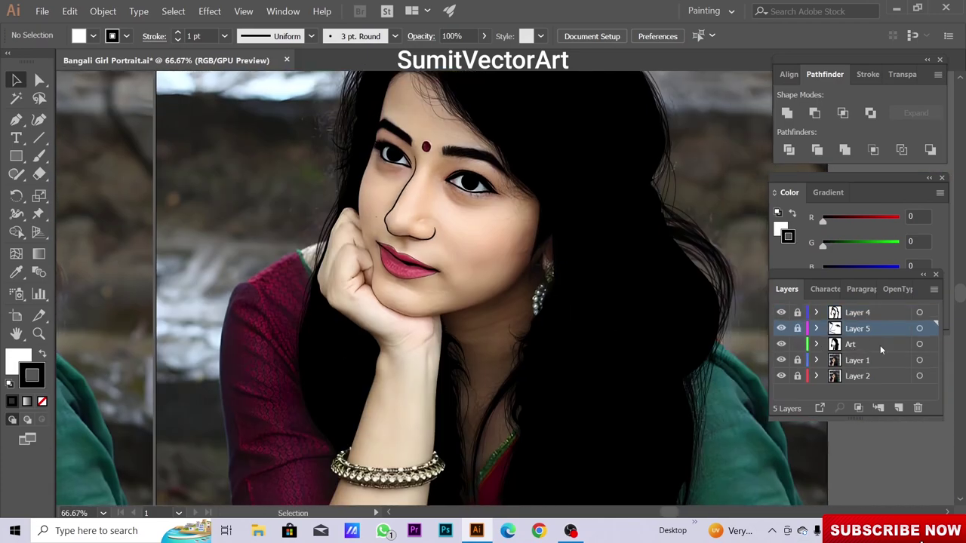
click(850, 344)
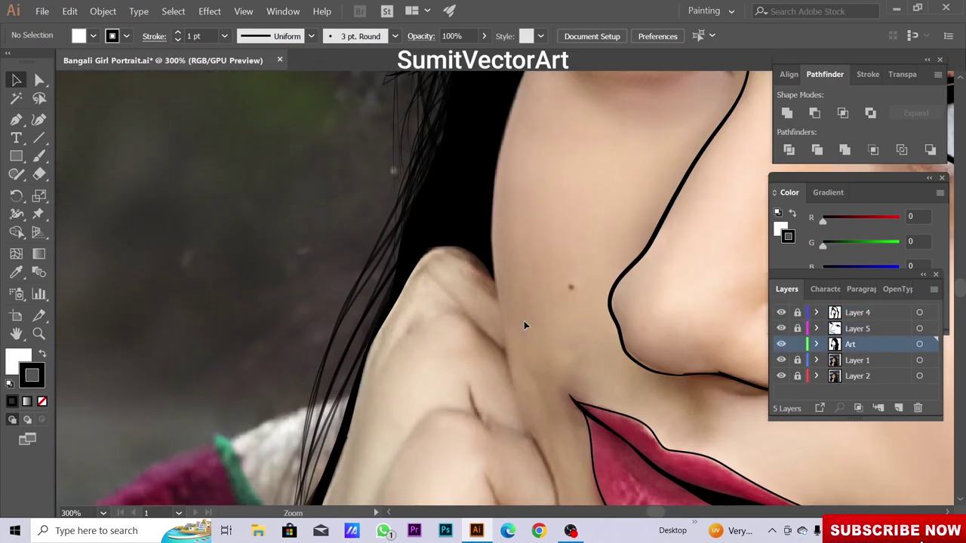
key(p)
click(437, 159)
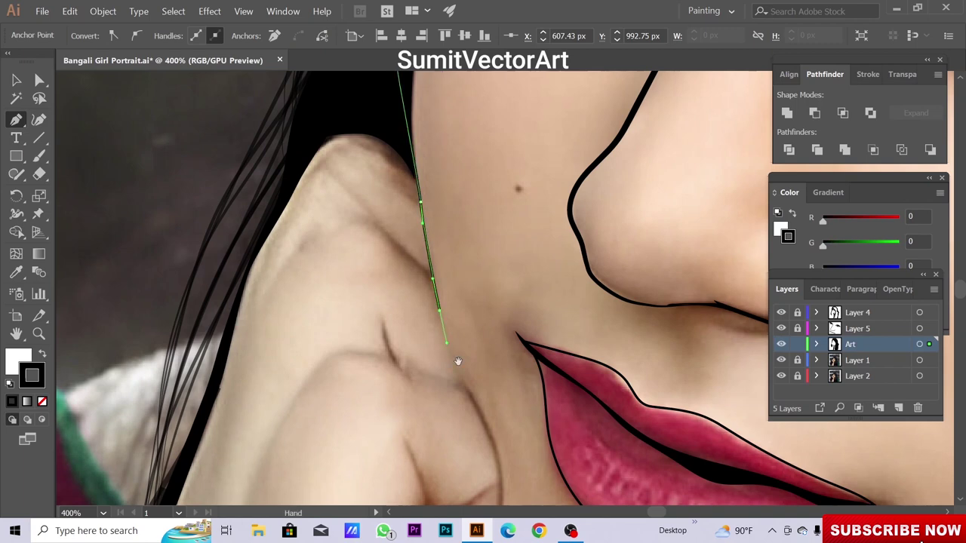
drag(457, 360, 371, 190)
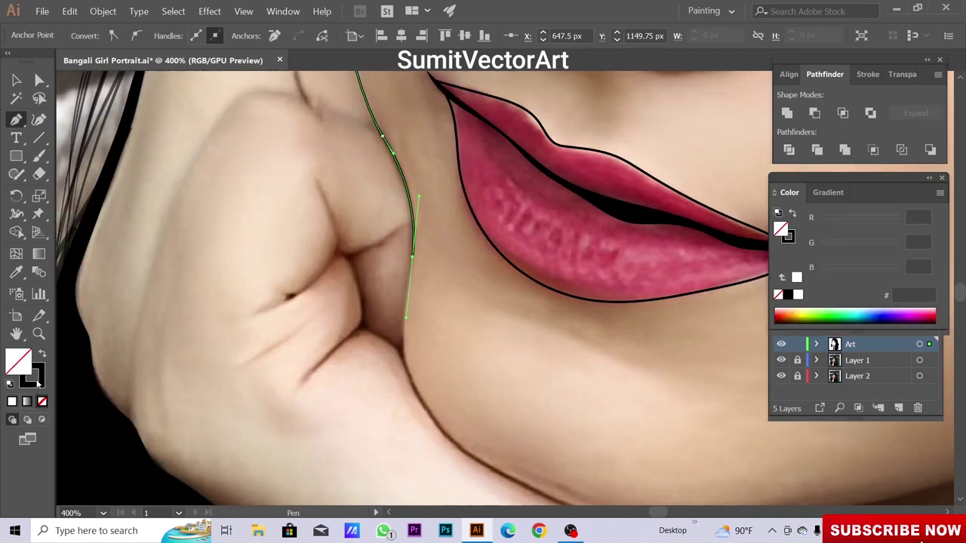
drag(453, 340, 430, 223)
click(384, 317)
click(413, 304)
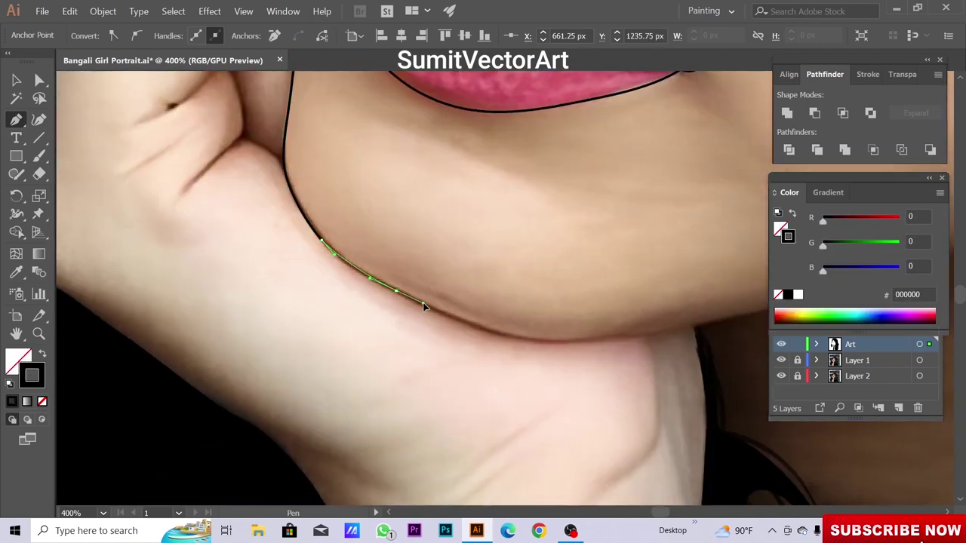
Continue the path along the hand's underside and down the wrist edge
drag(424, 306, 364, 272)
click(469, 315)
drag(517, 313, 453, 287)
click(528, 280)
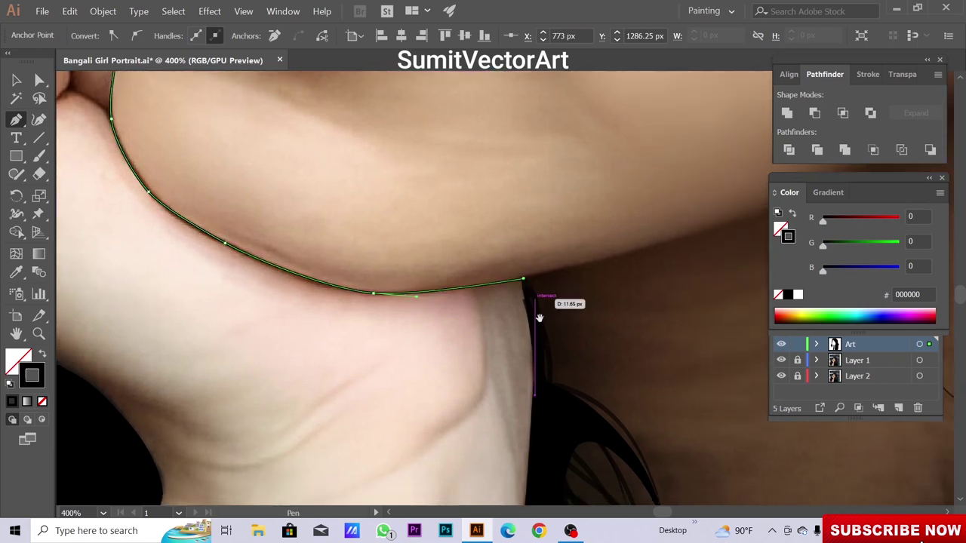
drag(538, 317, 502, 236)
click(503, 297)
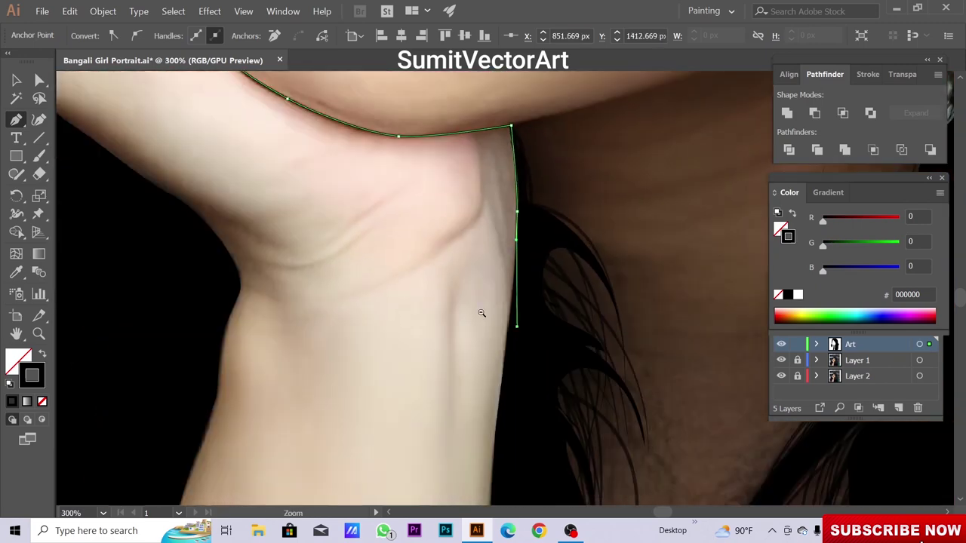
scroll(502, 320, down, 4)
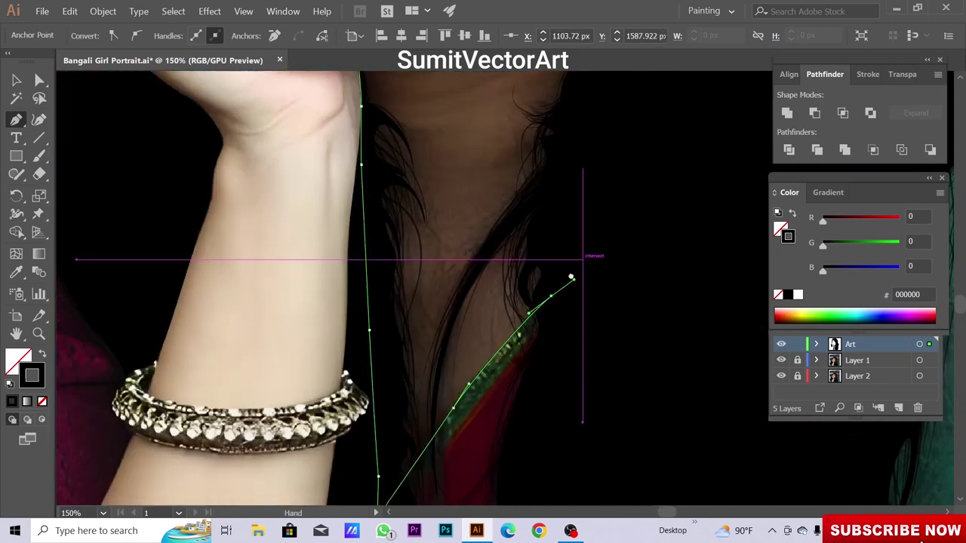
mouse_move(542, 301)
mouse_down()
mouse_move(537, 274)
mouse_move(690, 305)
mouse_move(690, 112)
mouse_up()
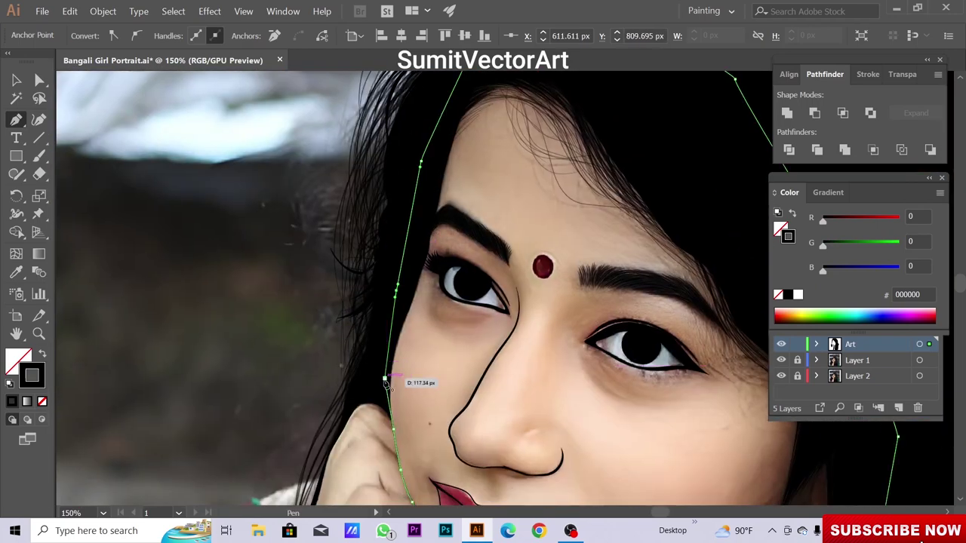
scroll(506, 321, down, 2)
scroll(505, 320, down, 3)
scroll(506, 321, up, 2)
scroll(528, 272, up, 2)
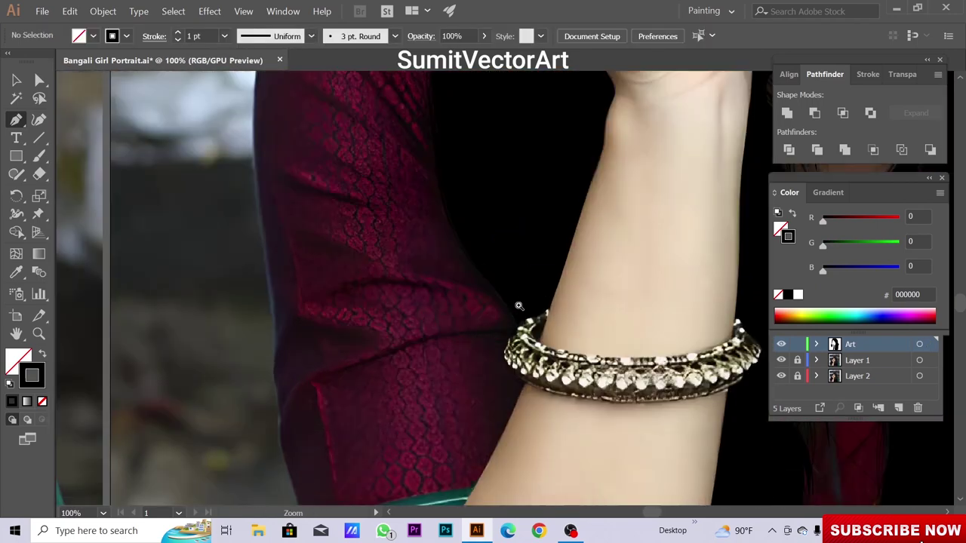
Trace the forearm edge past the saree border down to the artboard's bottom edge
click(559, 219)
drag(483, 460, 553, 247)
scroll(479, 354, down, 1)
click(464, 355)
click(441, 392)
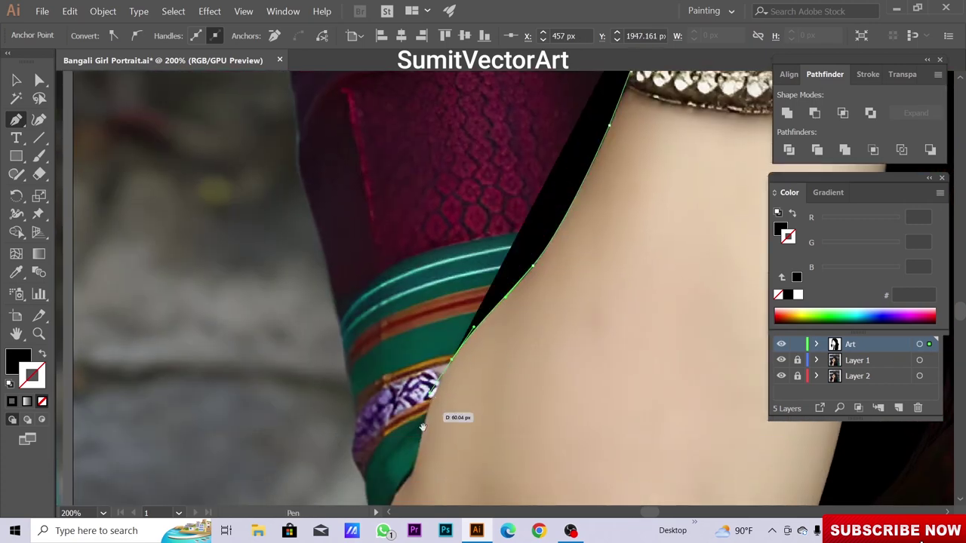
scroll(441, 393, down, 2)
click(468, 308)
drag(451, 340, 437, 366)
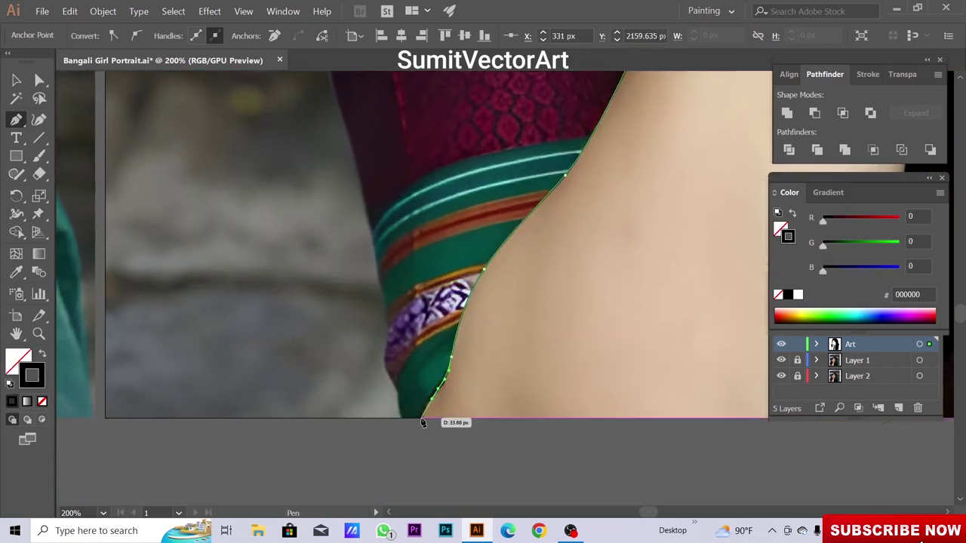
scroll(430, 422, right, 2)
scroll(453, 430, right, 1)
drag(459, 457, 470, 438)
scroll(469, 438, up, 5)
scroll(486, 415, up, 5)
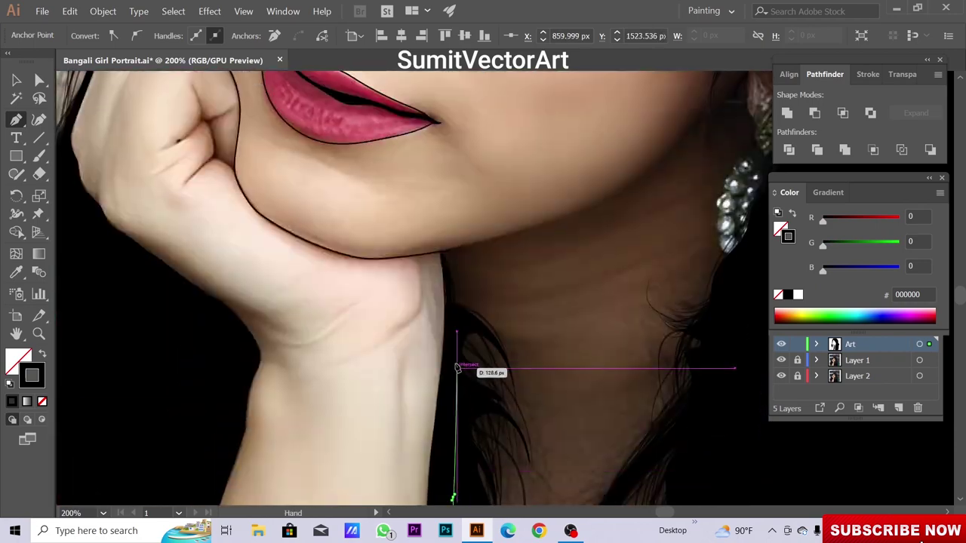
scroll(459, 370, up, 3)
scroll(442, 355, up, 2)
scroll(343, 274, up, 3)
scroll(345, 333, down, 2)
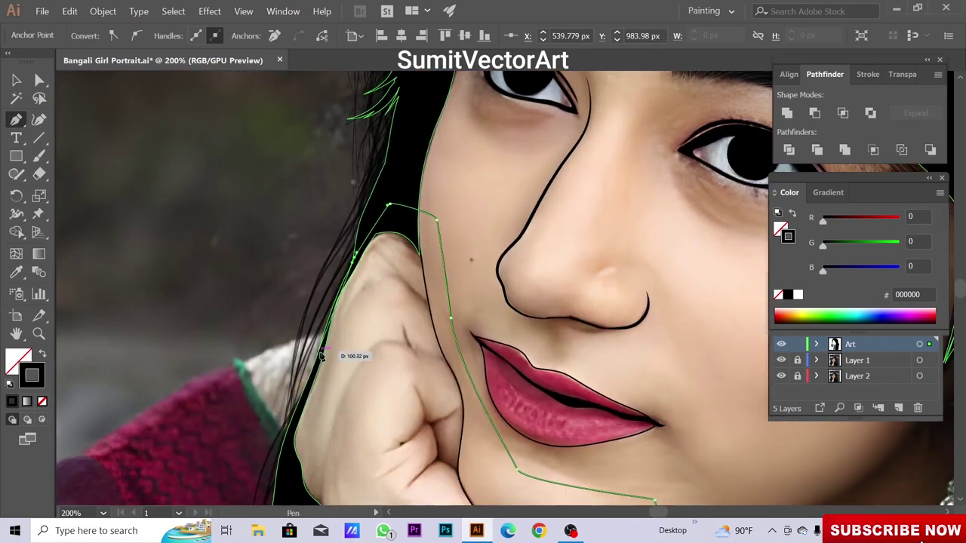
scroll(601, 300, up, 2)
scroll(571, 362, down, 2)
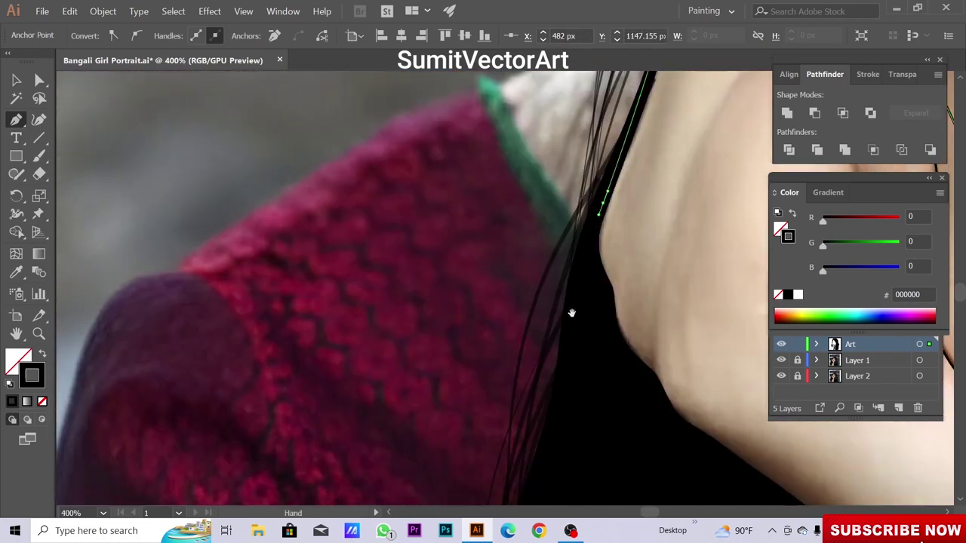
scroll(591, 373, down, 2)
scroll(506, 367, down, 2)
scroll(520, 385, down, 2)
scroll(519, 384, up, 2)
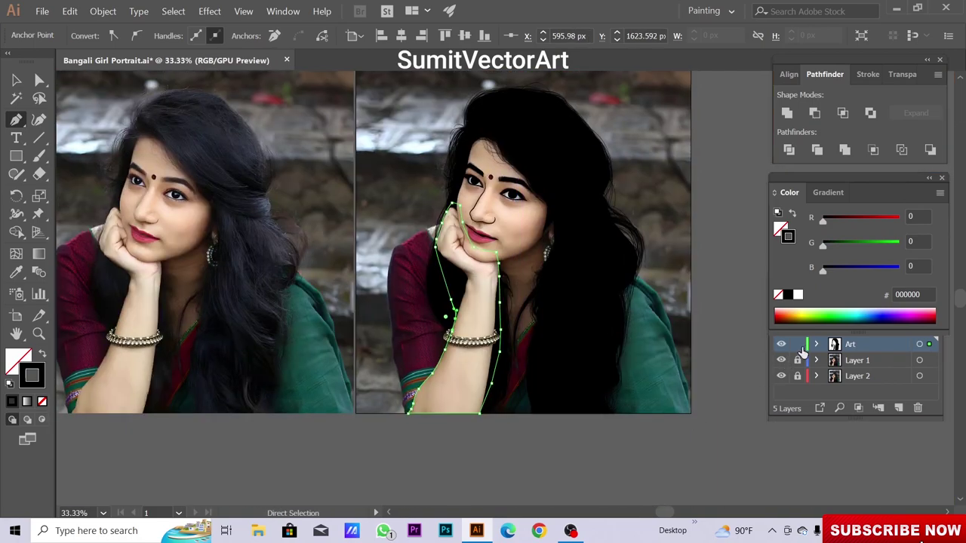
Hide the photo layer to check the line art zoomed out, then show it again
click(781, 360)
key(v)
scroll(452, 212, up, 1)
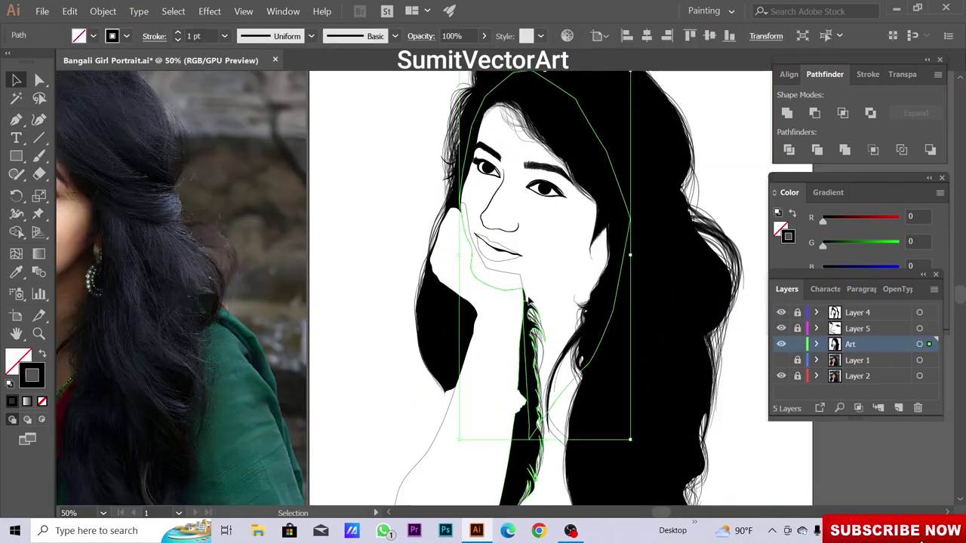
key(ctrl+minus)
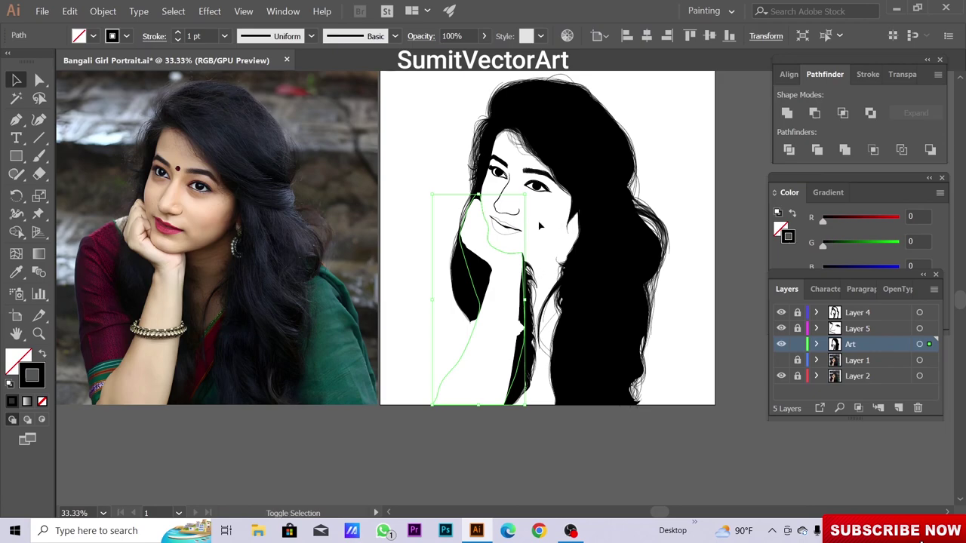
shift+click(591, 237)
click(243, 123)
click(781, 360)
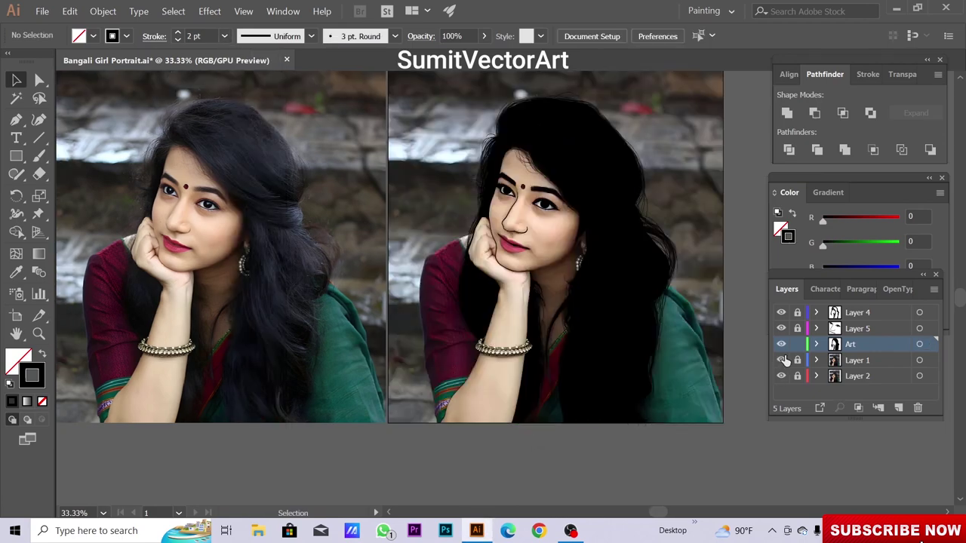
scroll(496, 249, up, 6)
Trace a Pen path from the sleeve's top edge along the shoulder and down the maroon sleeve
key(p)
click(518, 288)
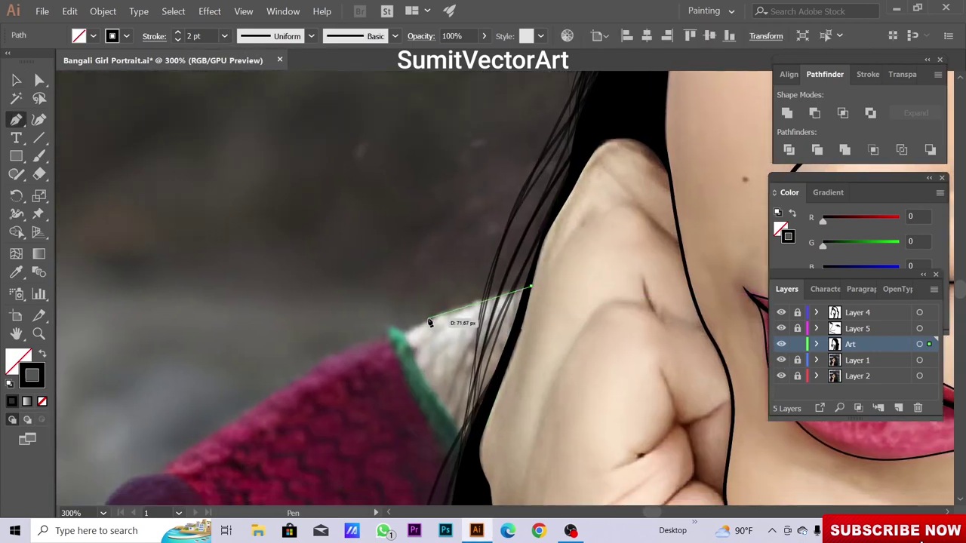
click(429, 319)
drag(390, 332, 391, 344)
click(340, 360)
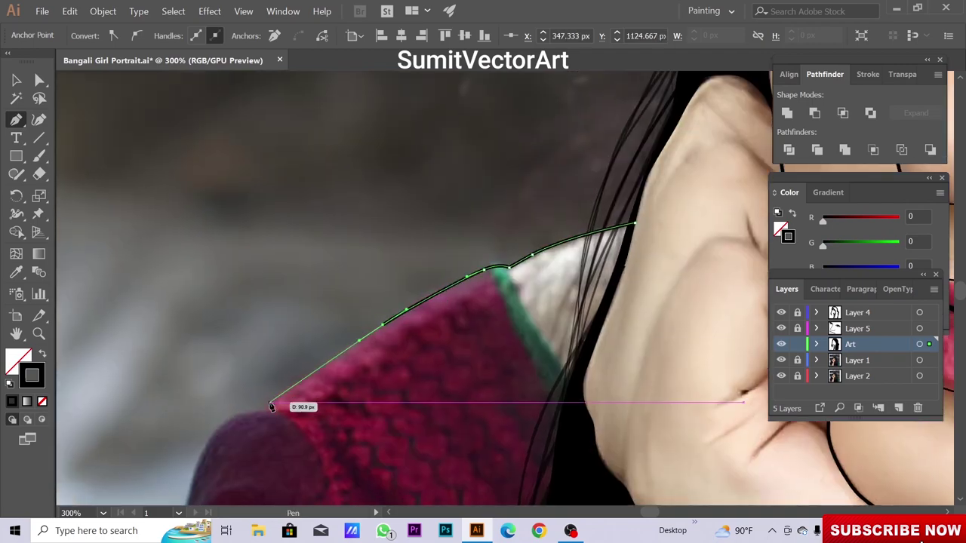
click(270, 401)
click(254, 395)
click(294, 293)
click(285, 341)
drag(289, 357, 270, 322)
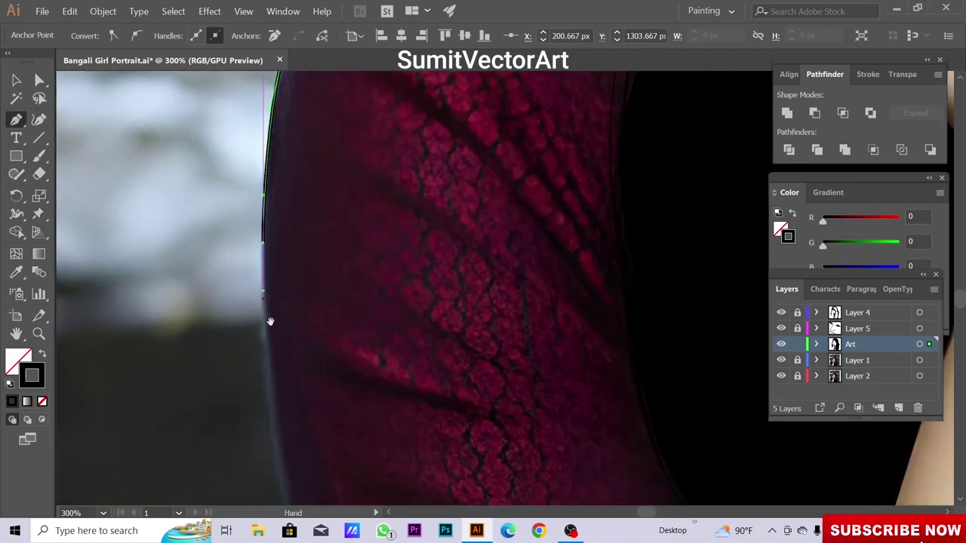
Pan along the artboard's bottom edge and back up to the head and green shoulder
scroll(259, 388, down, 3)
scroll(259, 381, down, 3)
scroll(259, 388, down, 3)
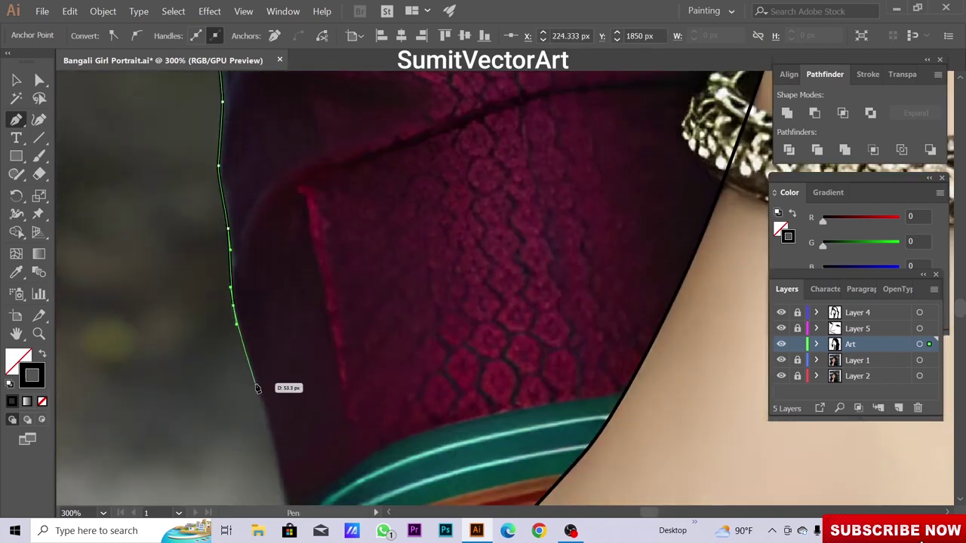
scroll(263, 390, down, 3)
scroll(263, 390, down, 3)
scroll(277, 452, down, 3)
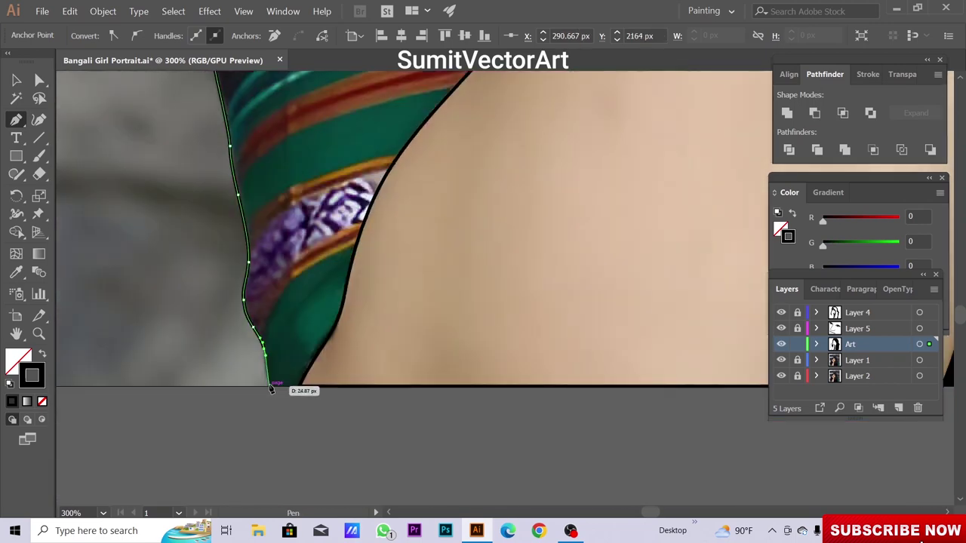
scroll(324, 370, right, 5)
scroll(556, 398, right, 5)
scroll(377, 405, right, 5)
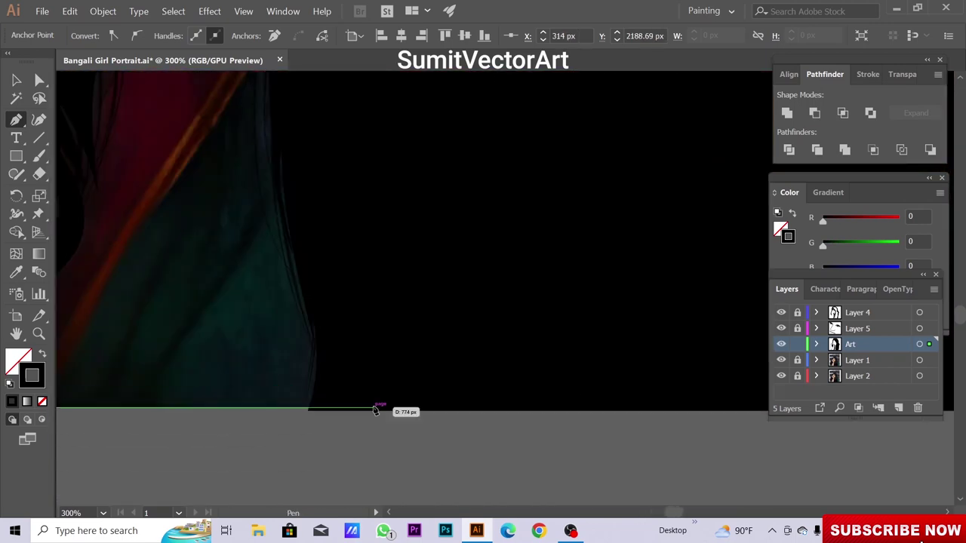
scroll(558, 247, down, 4)
scroll(694, 369, up, 1)
scroll(588, 282, up, 2)
scroll(509, 370, up, 2)
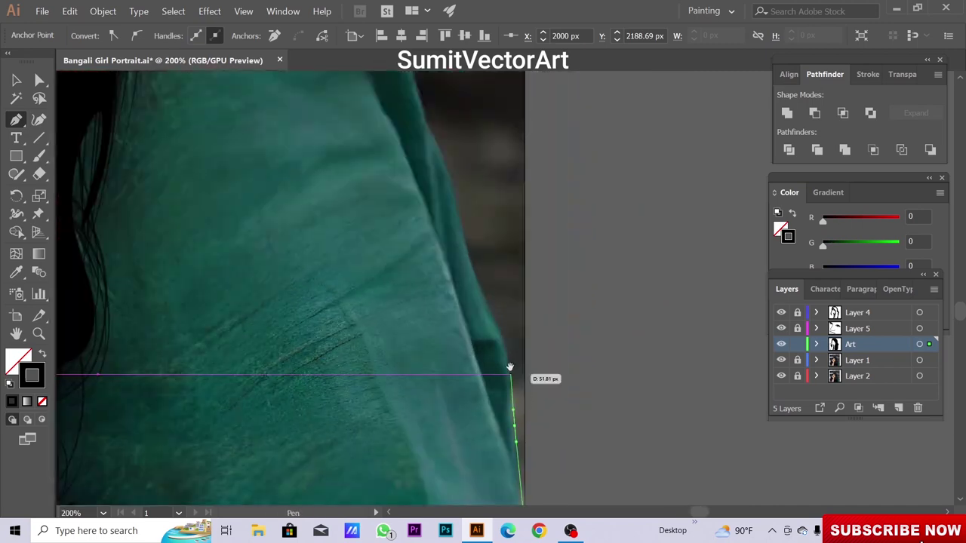
scroll(514, 359, up, 1)
scroll(521, 370, up, 2)
scroll(518, 370, up, 2)
scroll(496, 315, up, 2)
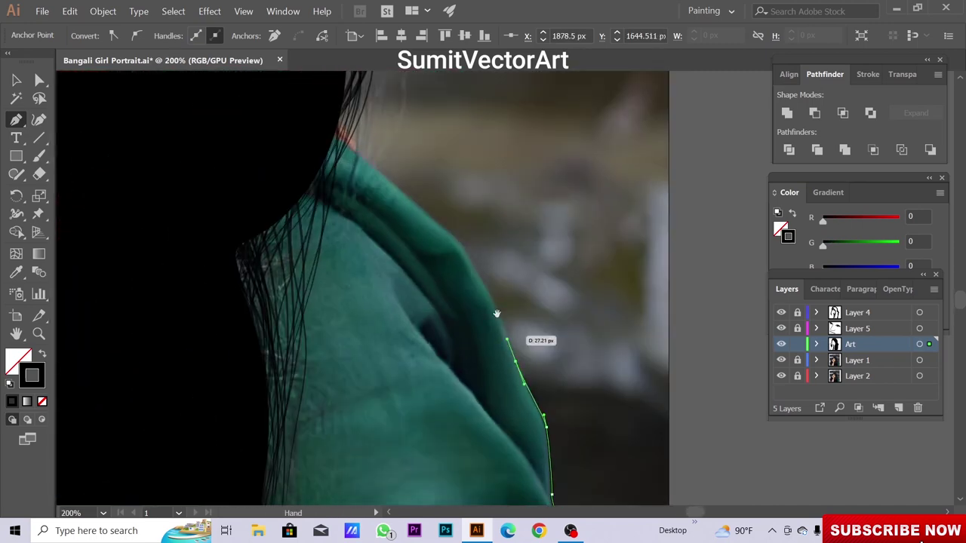
drag(496, 315, 515, 350)
scroll(514, 350, up, 2)
scroll(500, 350, left, 3)
scroll(500, 349, left, 3)
scroll(473, 349, down, 3)
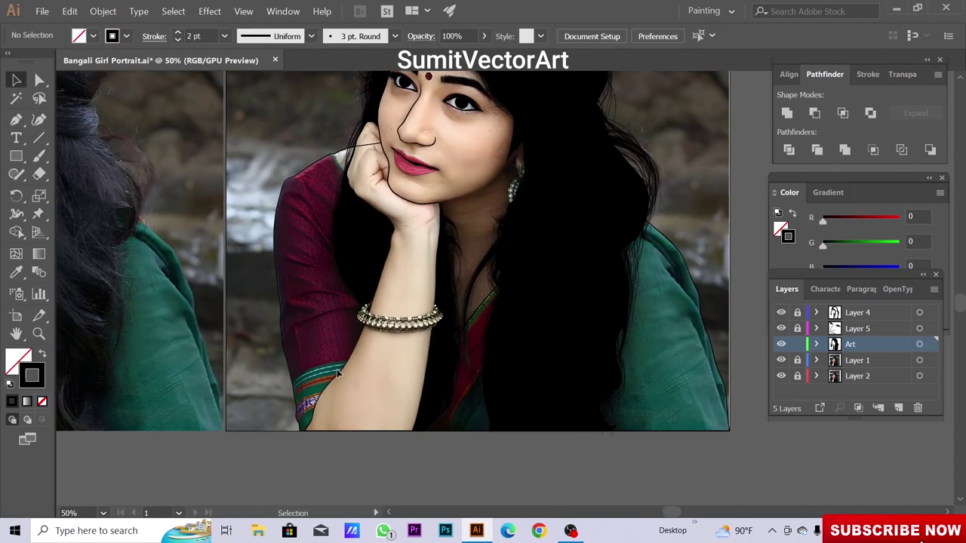
Trim the traced outline and the shapes beneath it into one face shape
click(337, 372)
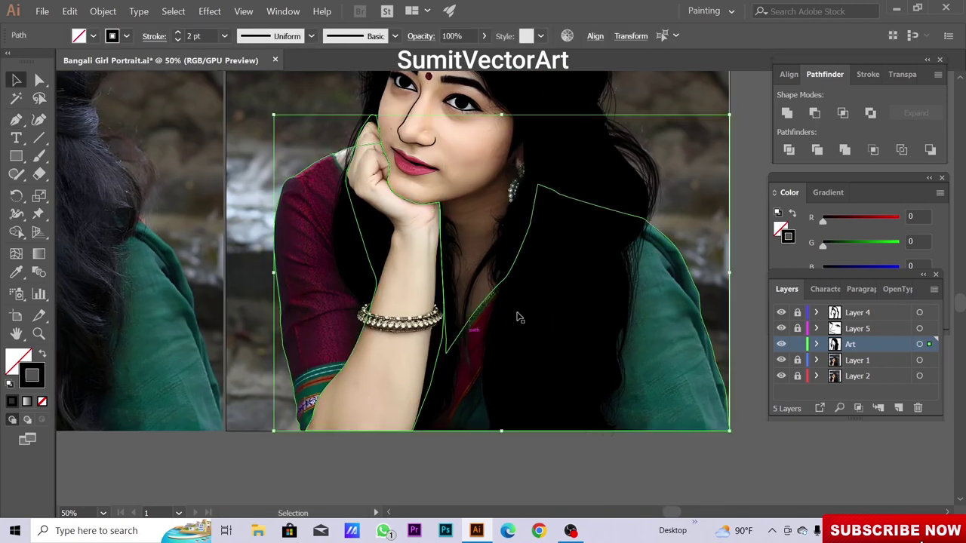
click(930, 151)
key(shift+e)
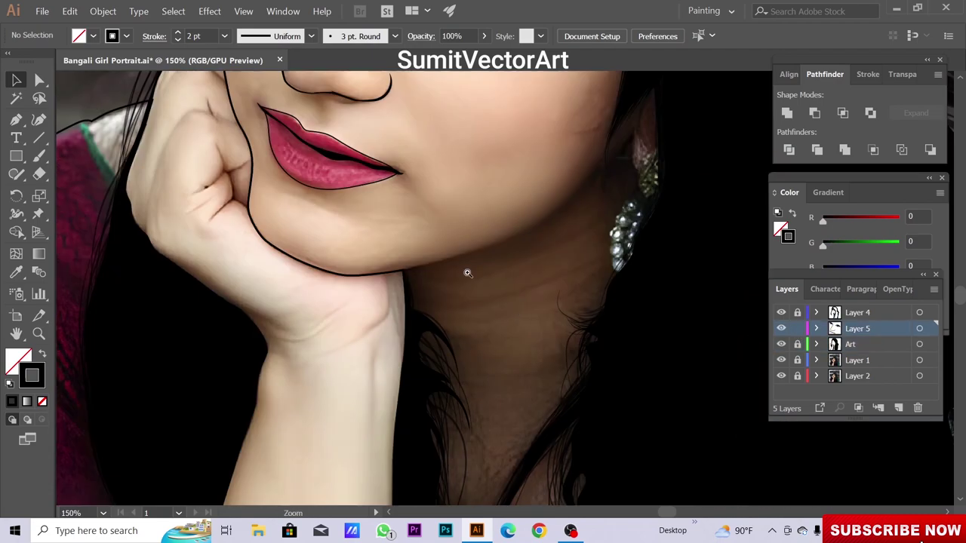
key(ctrl+equal)
key(ctrl+equal)
key(ctrl+equal)
Draw a jawline from the chin endpoint up to the ear with a tapered width profile
key(p)
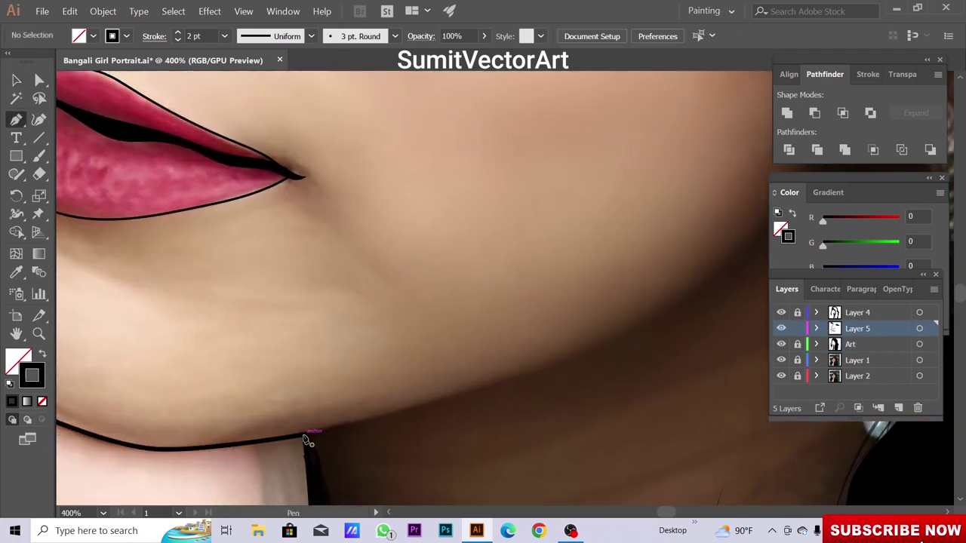
click(307, 442)
mouse_move(610, 349)
mouse_down()
mouse_move(697, 292)
mouse_move(471, 438)
mouse_up()
drag(617, 289, 640, 223)
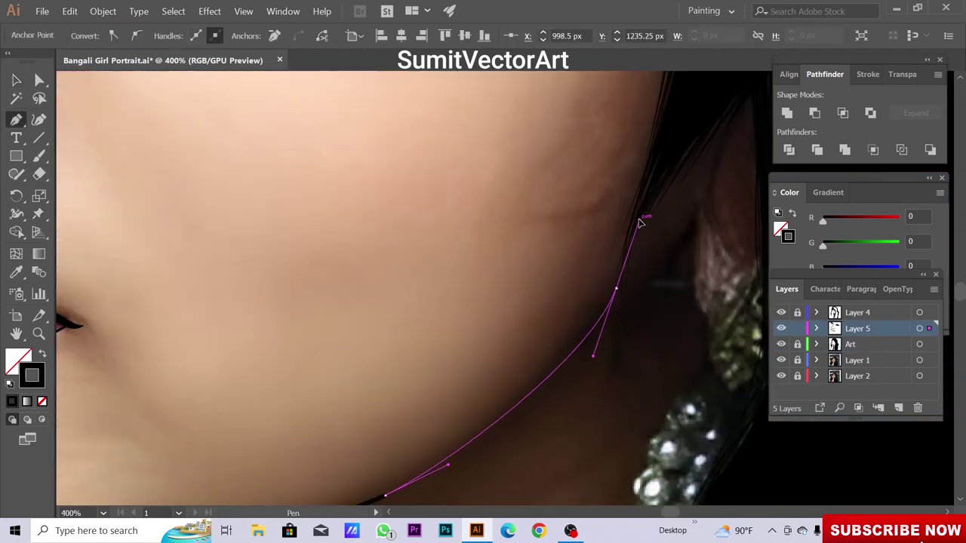
key(ctrl+minus)
key(ctrl+minus)
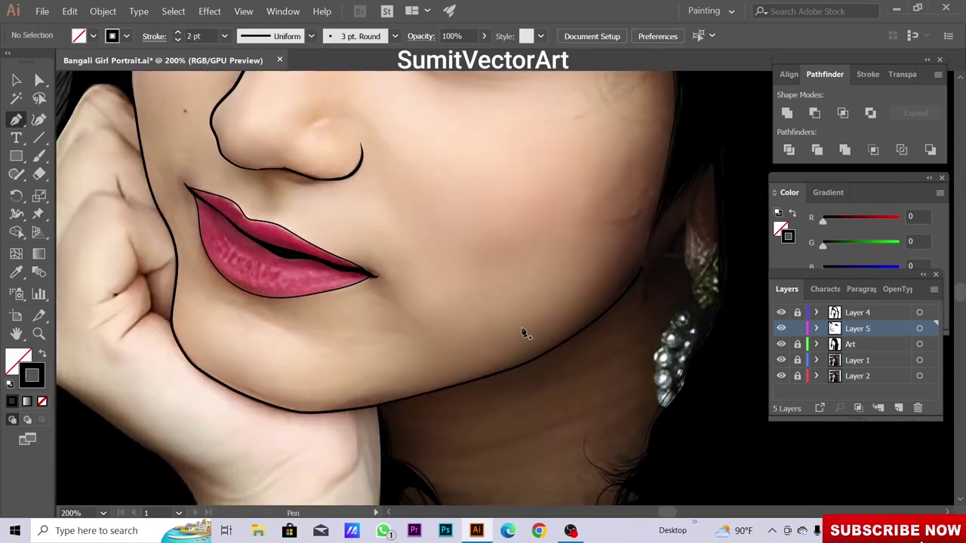
key(v)
click(311, 35)
click(262, 155)
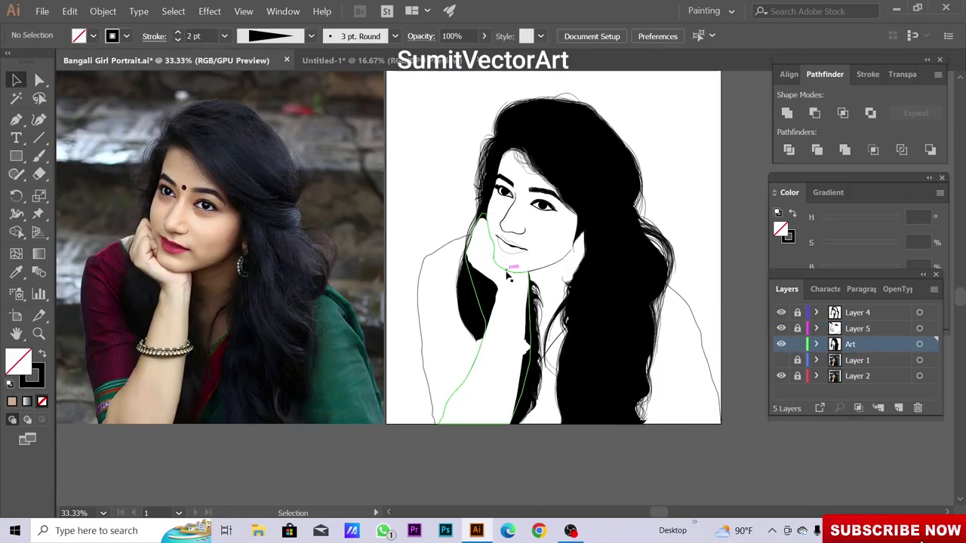
Send the face shape behind the hair and fill it with a sampled skin colour
right_click(508, 276)
click(680, 455)
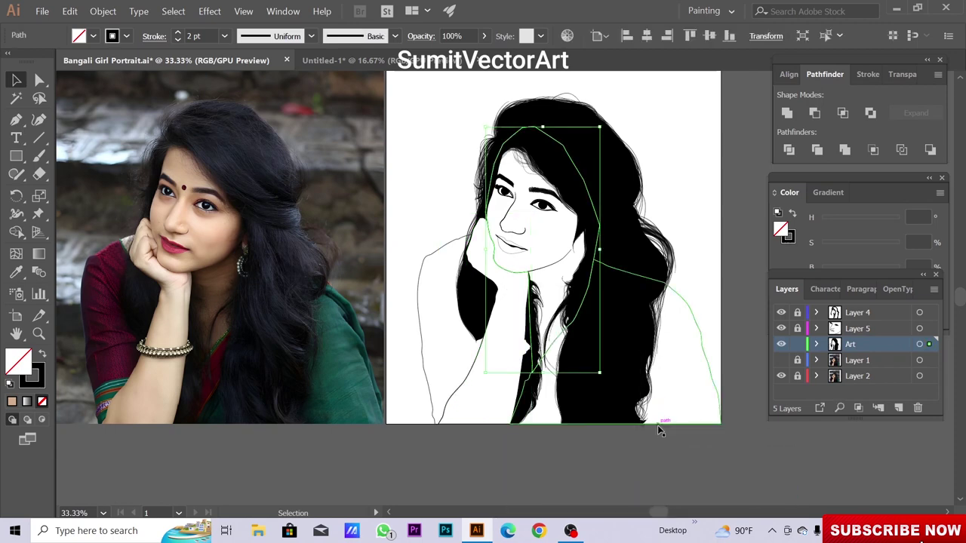
key(i)
click(175, 216)
Keep the face behind the hair and adjust its fill to a lighter, creamier skin tone
right_click(610, 376)
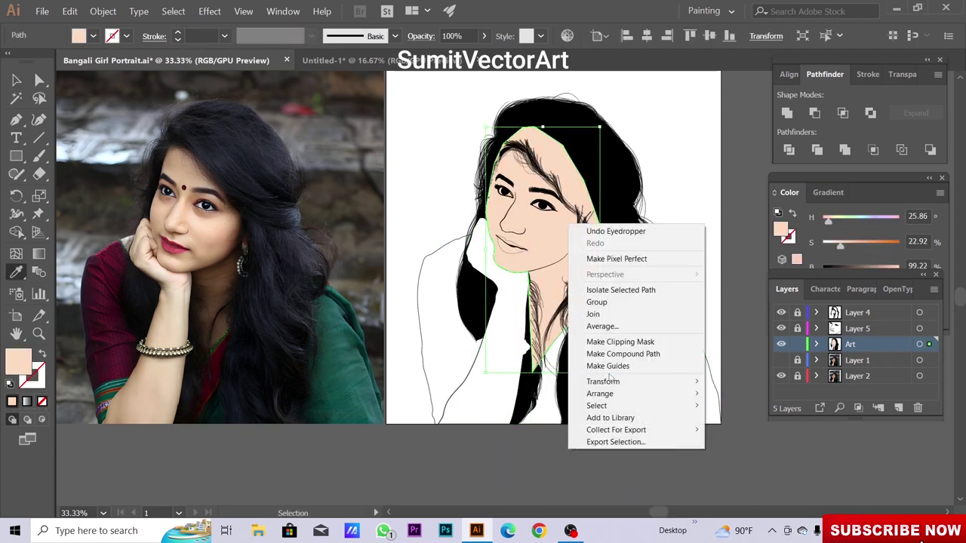
click(747, 429)
drag(856, 249, 846, 247)
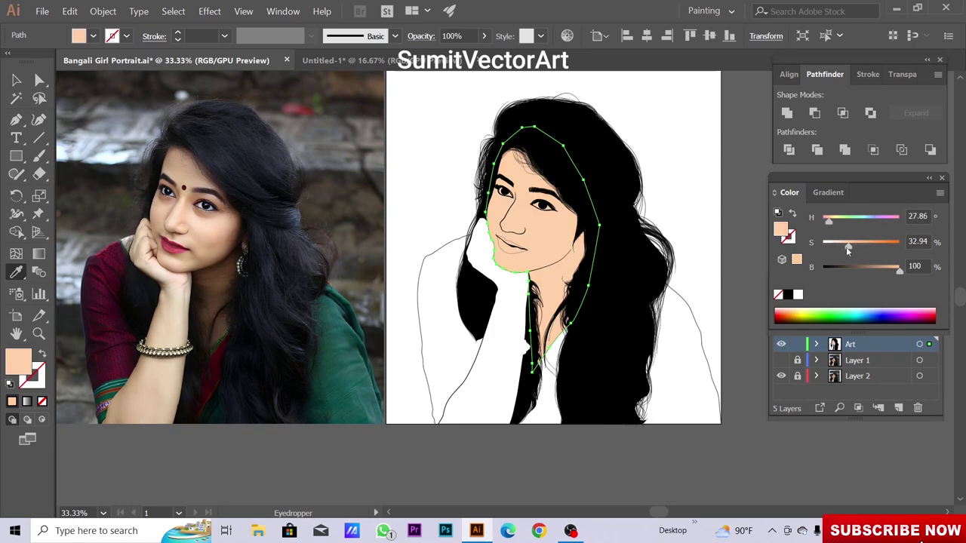
key(v)
key(i)
click(847, 247)
click(831, 223)
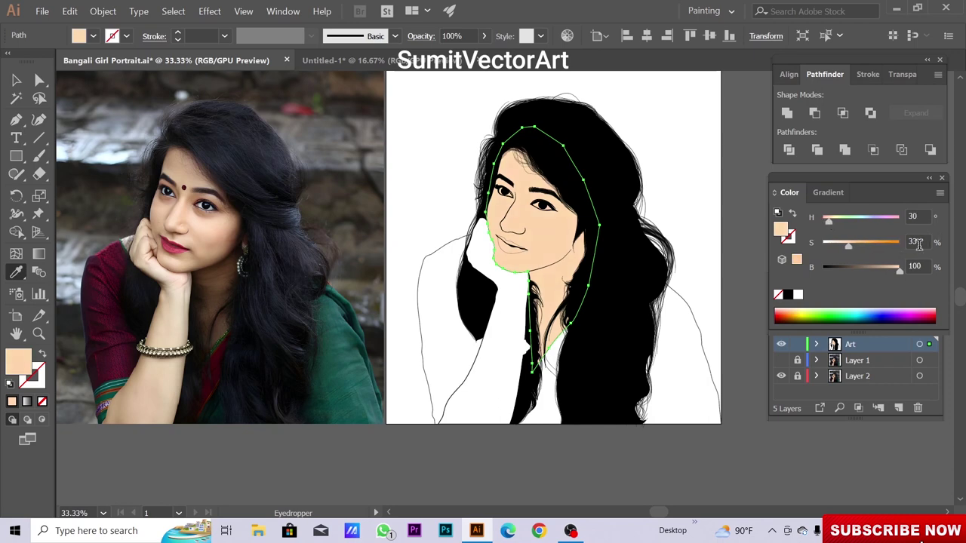
key(ctrl+shift+a)
Fill the hand and arm with a matching peach skin tone (H 31.72, S 34.12)
ctrl+click(483, 378)
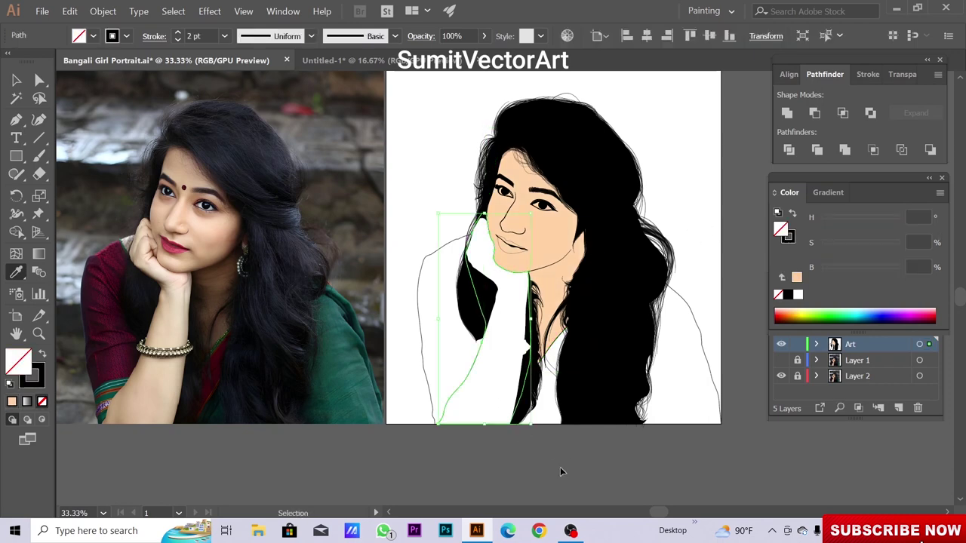
click(551, 254)
click(180, 308)
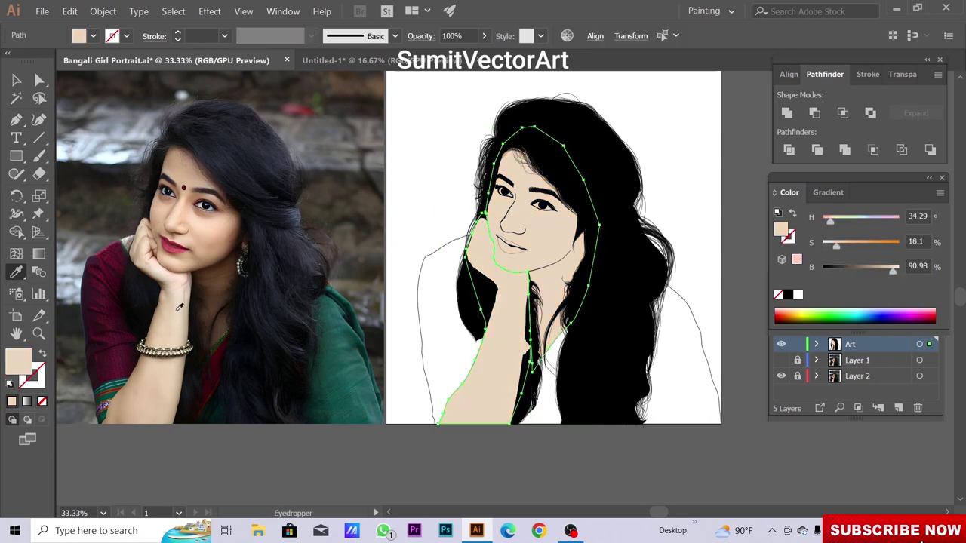
drag(836, 246, 851, 243)
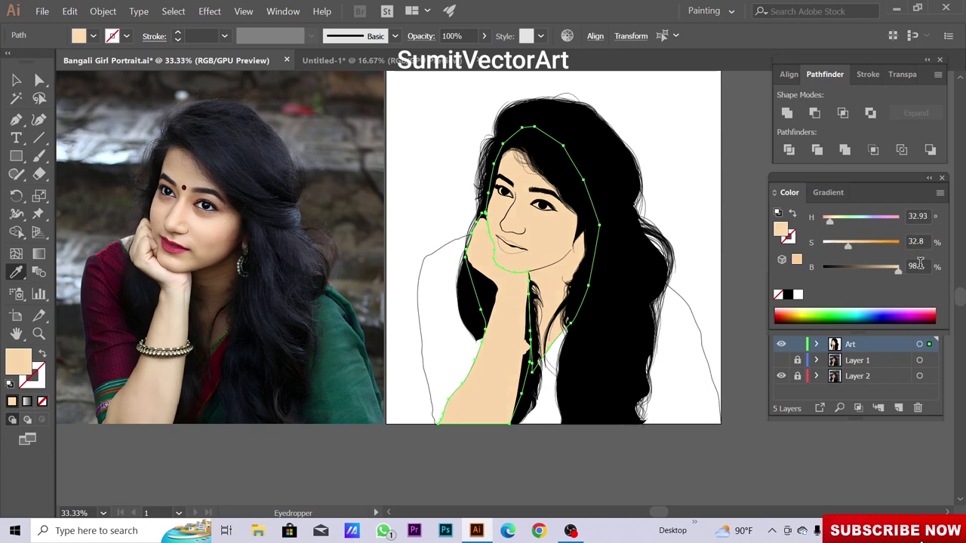
key(ctrl+shift+a)
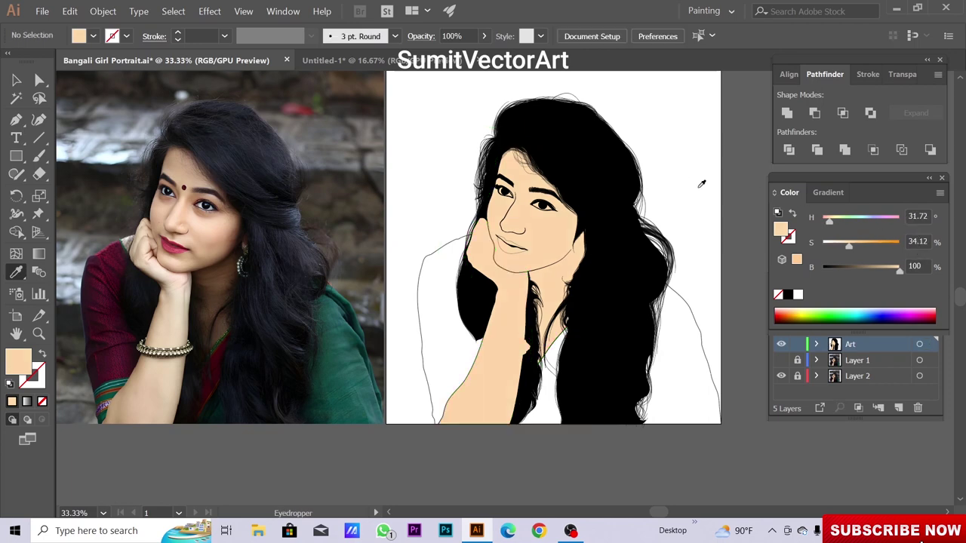
drag(699, 184, 695, 228)
click(812, 343)
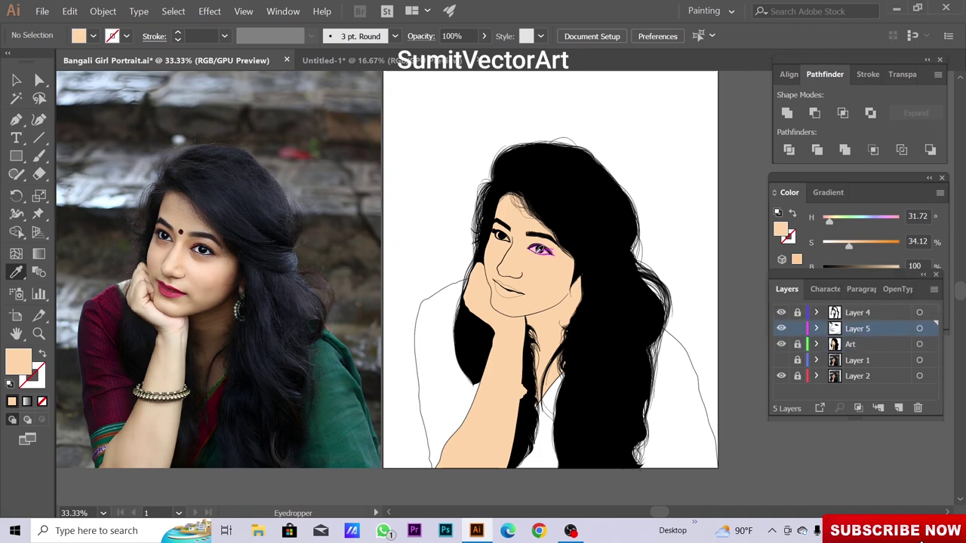
Float the reference photo over the canvas, restack the eye shape and hide the Art layer
drag(355, 61, 348, 76)
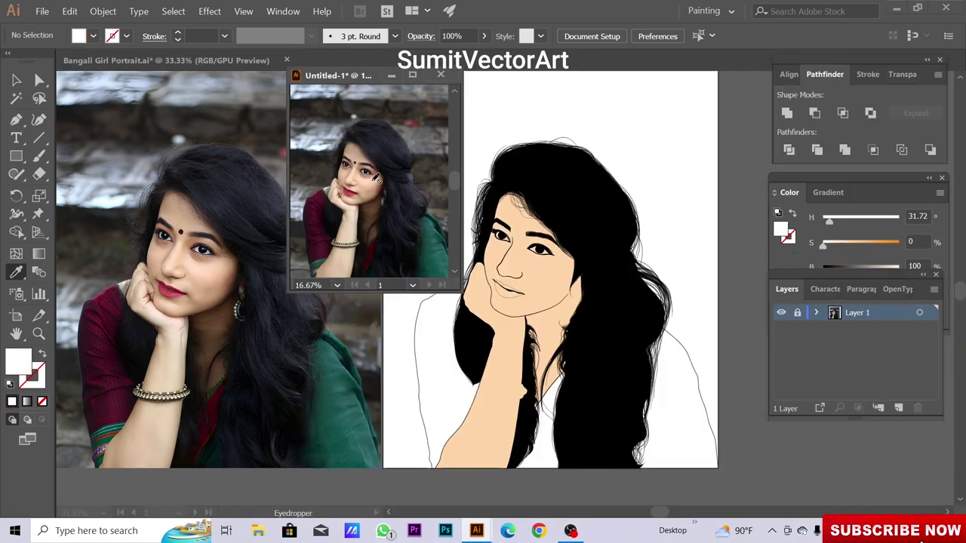
scroll(375, 179, up, 2)
scroll(376, 179, up, 1)
mouse_move(340, 75)
mouse_down()
mouse_move(168, 62)
mouse_move(152, 97)
mouse_up()
scroll(483, 272, up, 5)
click(548, 265)
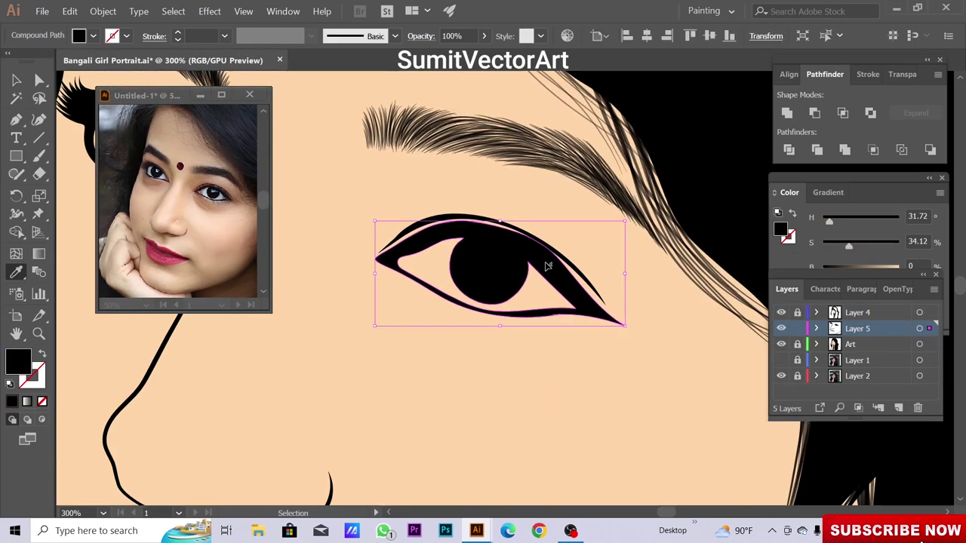
right_click(548, 266)
click(759, 378)
click(781, 344)
scroll(548, 313, up, 1)
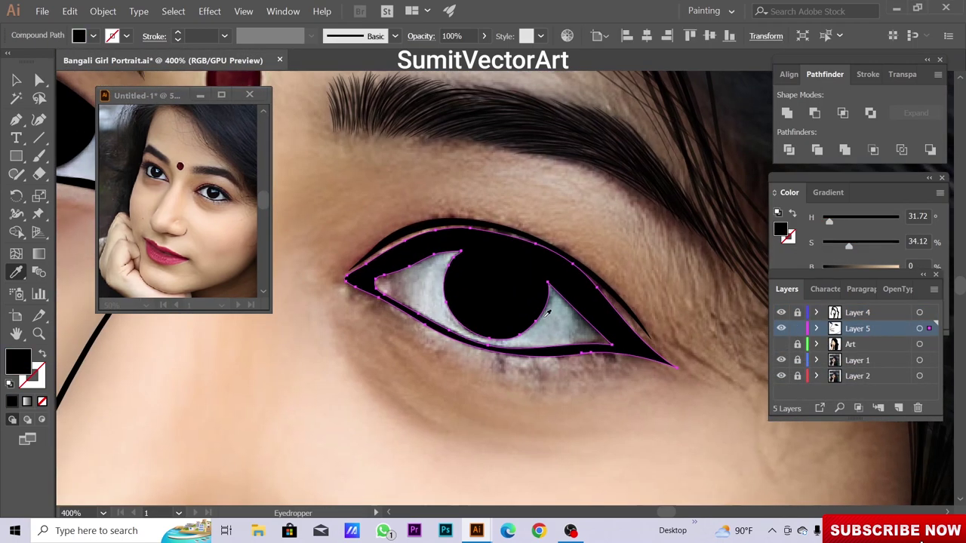
key(ctrl+shift+a)
Pencil a first eye-white outline and fill it with a sampled, lightened grey
key(n)
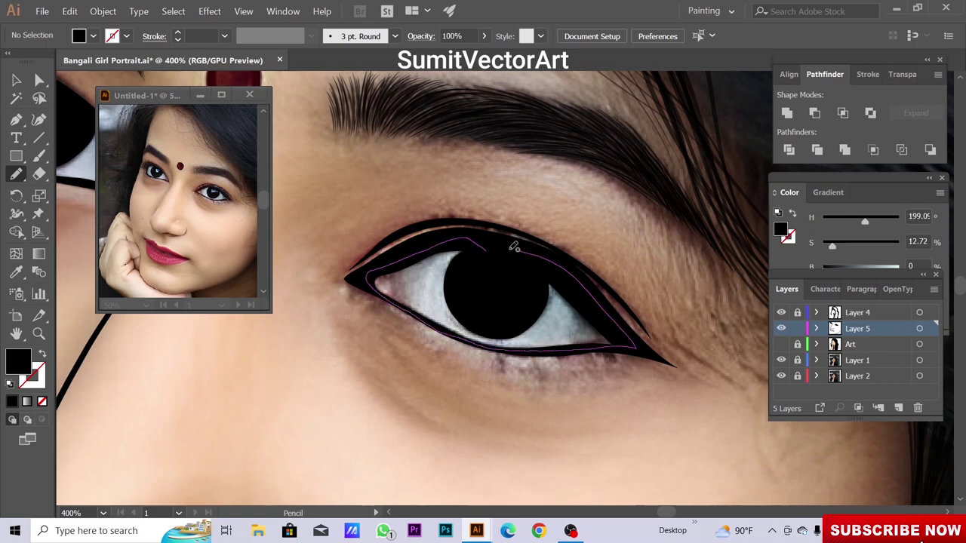
drag(512, 251, 485, 247)
drag(768, 253, 768, 332)
key(i)
click(448, 295)
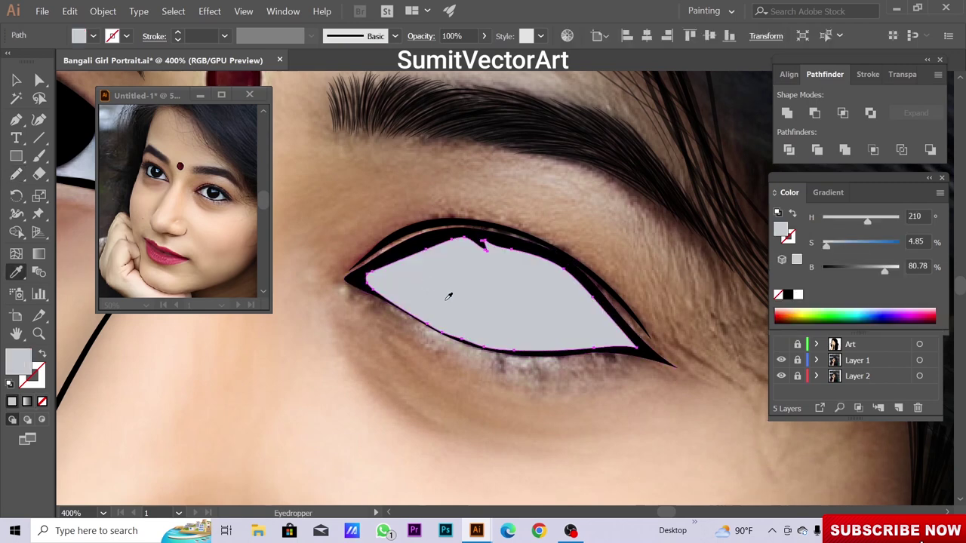
drag(898, 267, 891, 276)
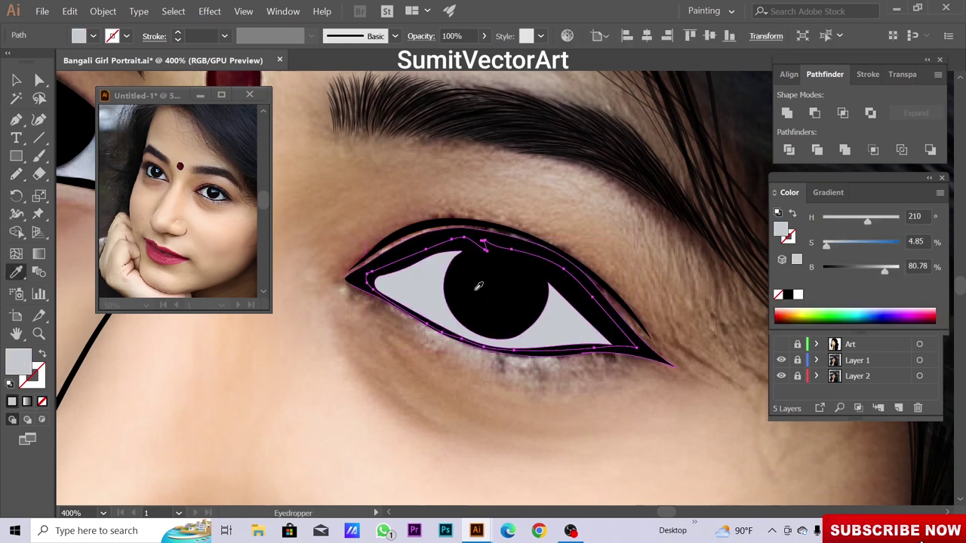
key(v)
click(526, 416)
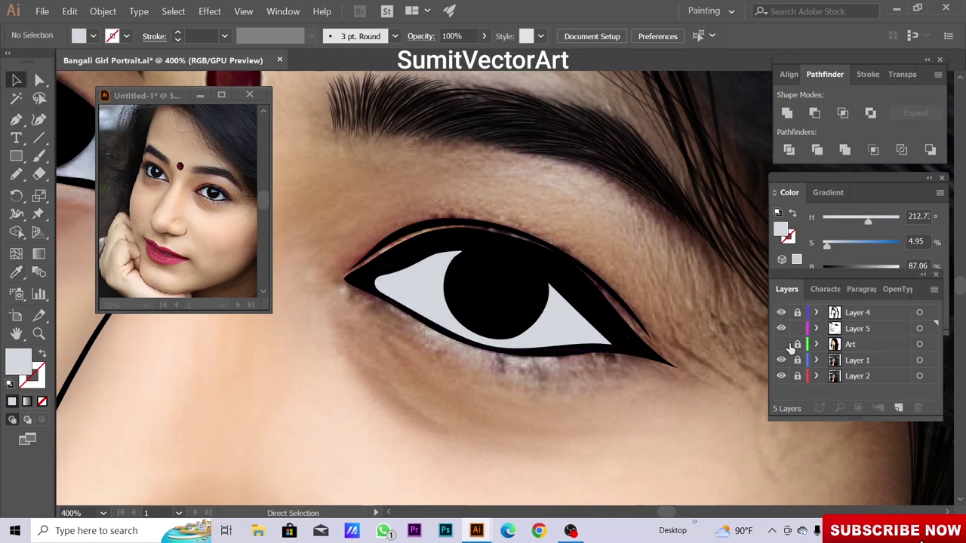
In outline view, trace the eye-white edge closely along the lower lid
key(ctrl+y)
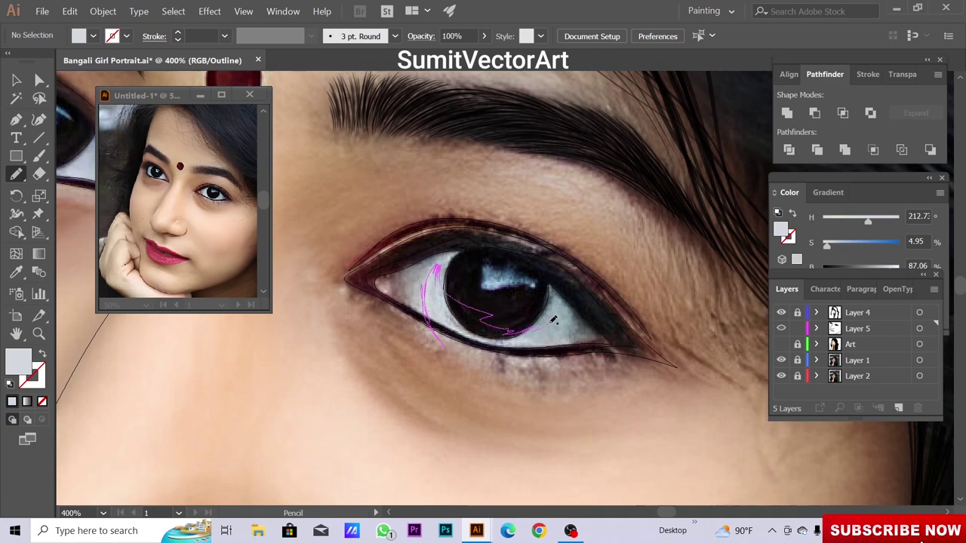
drag(346, 366, 449, 408)
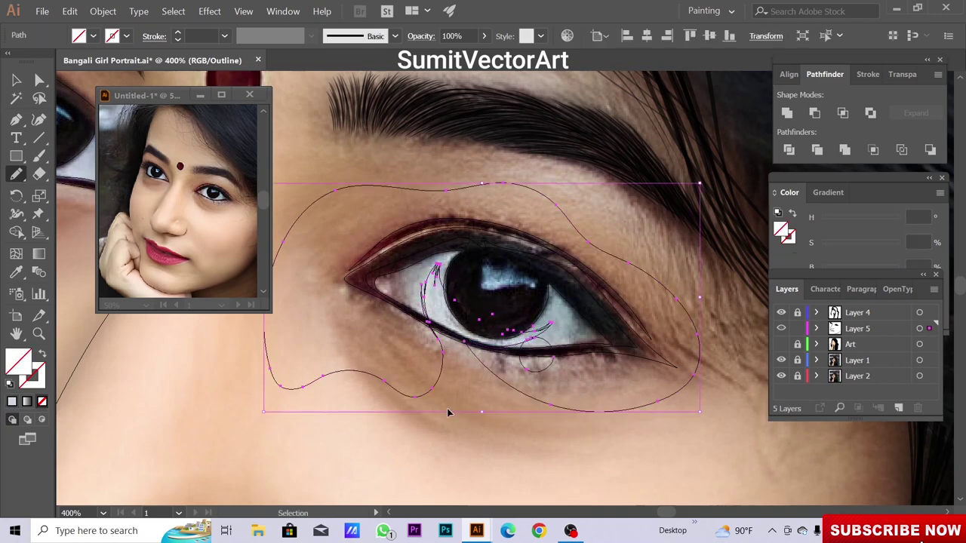
key(ctrl+equal)
key(ctrl+equal)
key(ctrl+equal)
drag(562, 356, 412, 313)
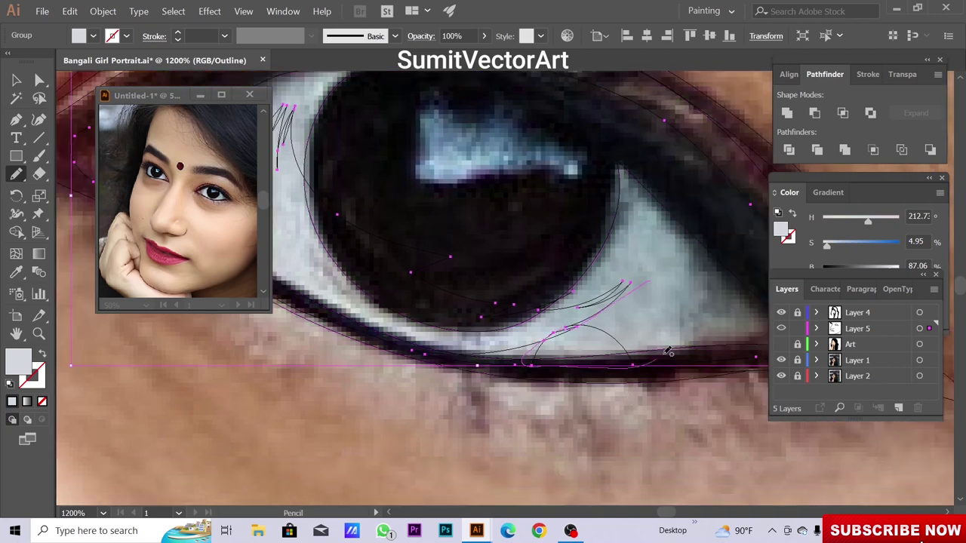
drag(668, 352, 574, 324)
key(ctrl+minus)
key(ctrl+minus)
key(ctrl+minus)
Fill the eye white pale grey (H 212.73, S 5.31, B 81.18) and send it behind the iris
key(i)
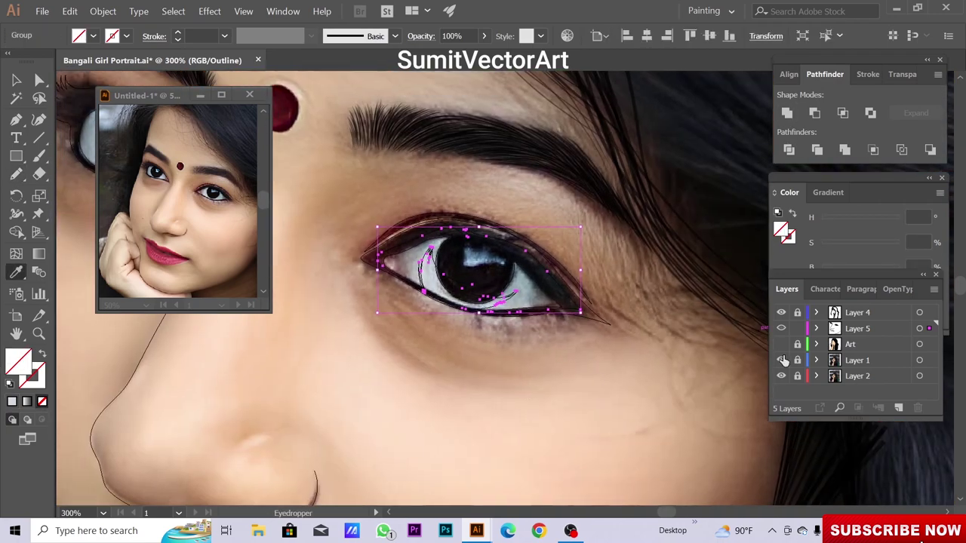
key(ctrl+y)
click(531, 292)
drag(877, 266, 876, 271)
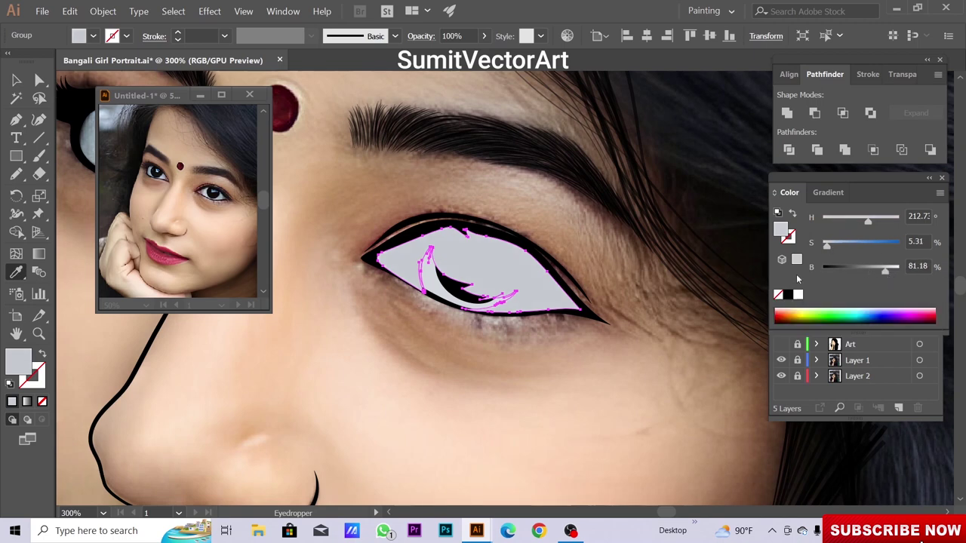
key(ctrl+bracketleft)
key(ctrl+shift+a)
click(784, 347)
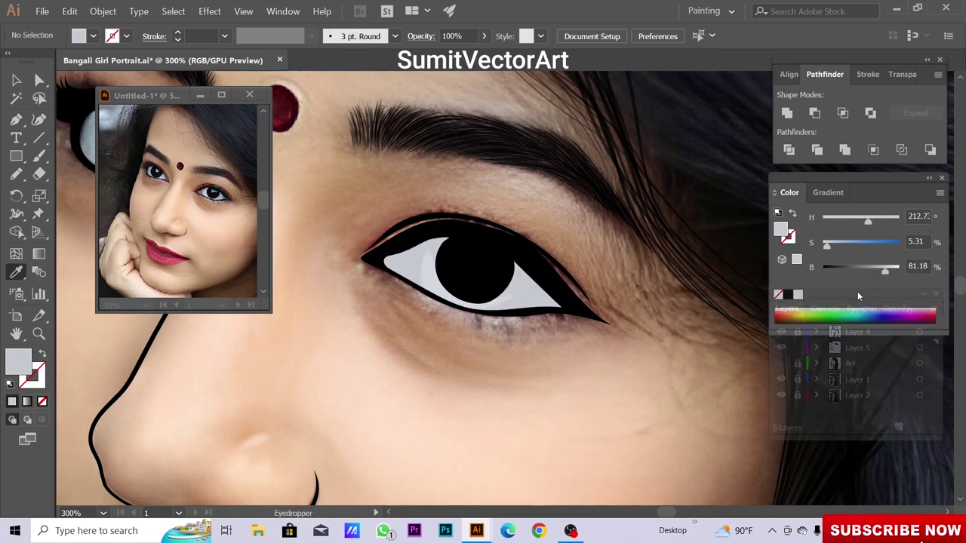
click(855, 290)
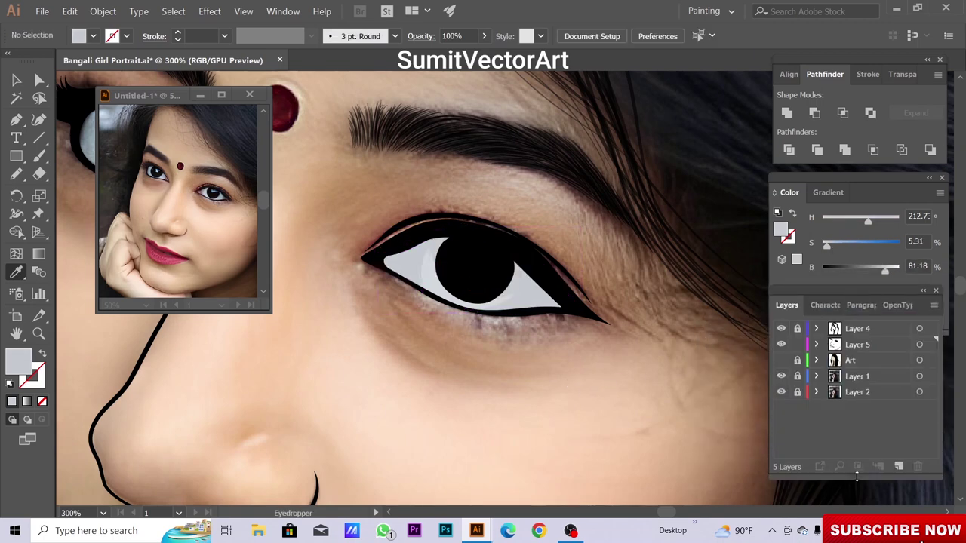
Trace a first shading shape in the eye white and fill it darker grey
drag(853, 289, 846, 302)
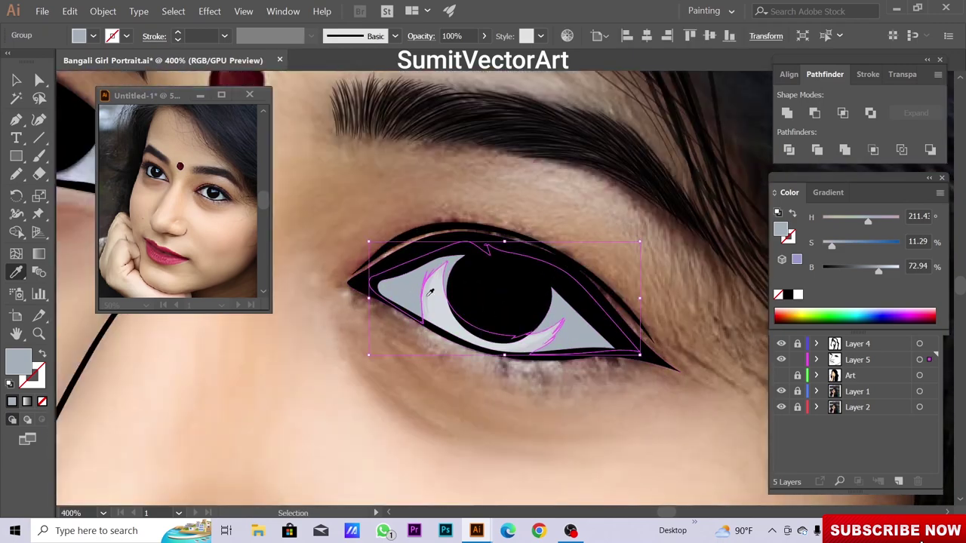
key(ctrl+shift+a)
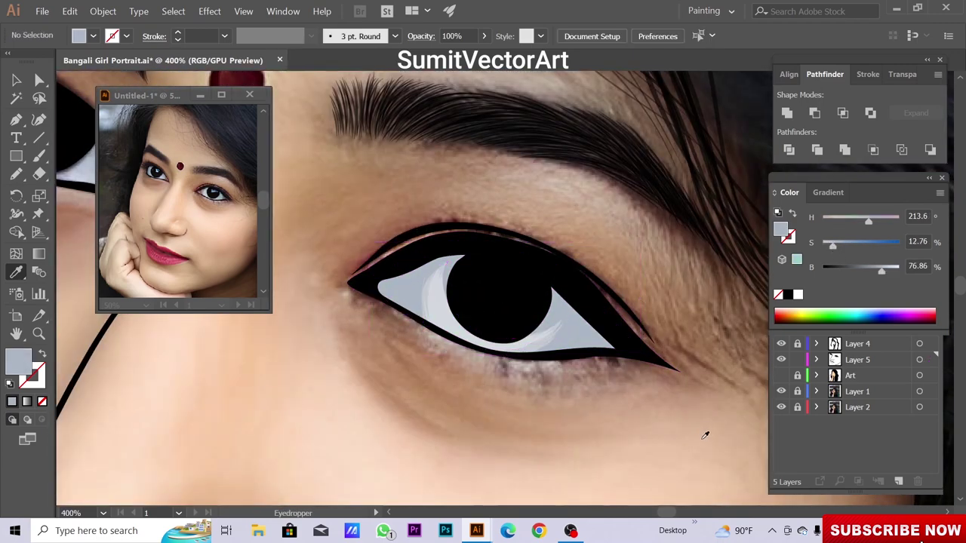
key(ctrl+y)
key(n)
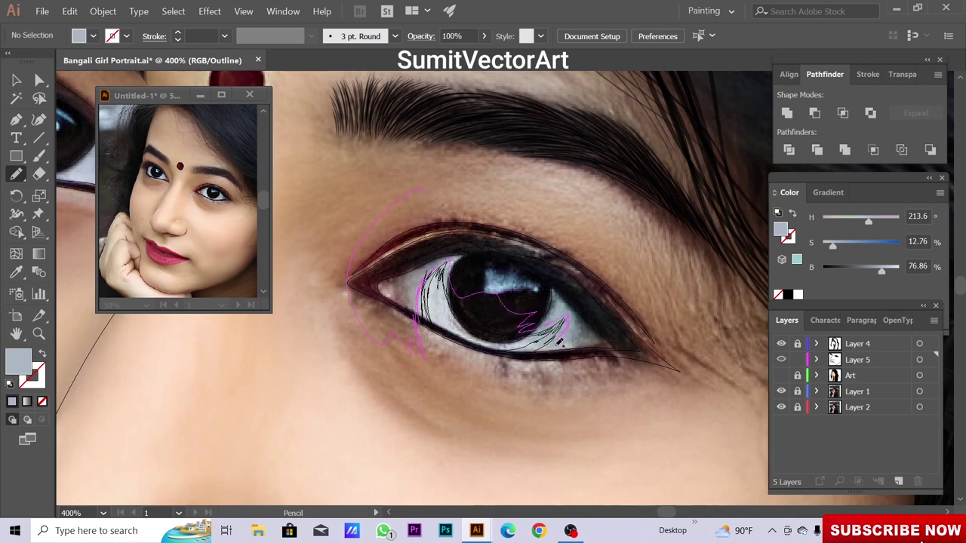
ctrl+click(460, 180)
key(ctrl+y)
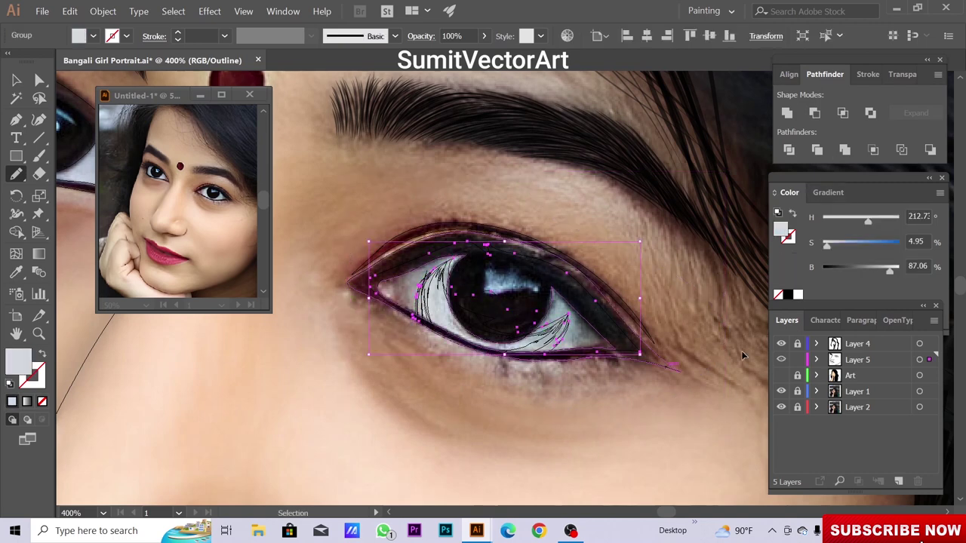
key(i)
click(220, 195)
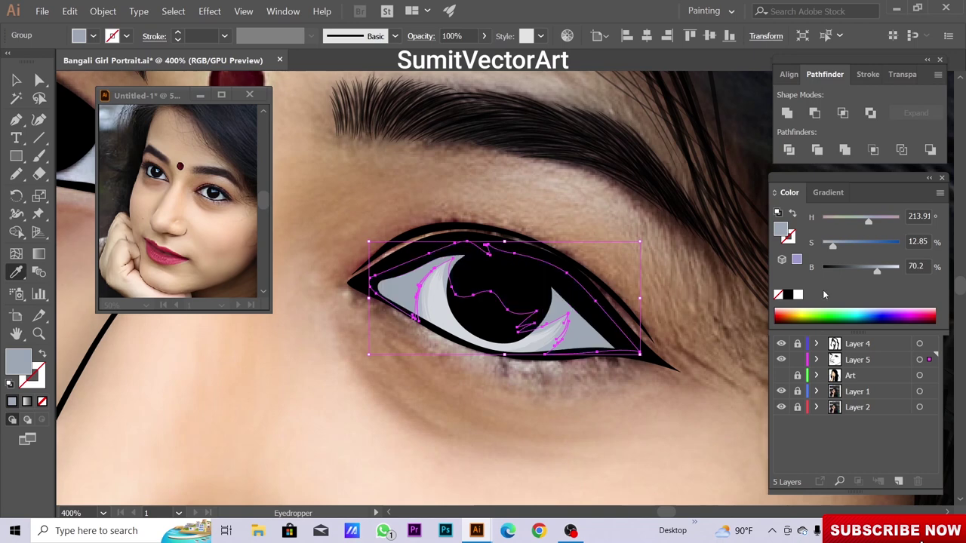
key(ctrl+shift+a)
Add a second eye-white shading shape with a darker grey fill
key(ctrl+y)
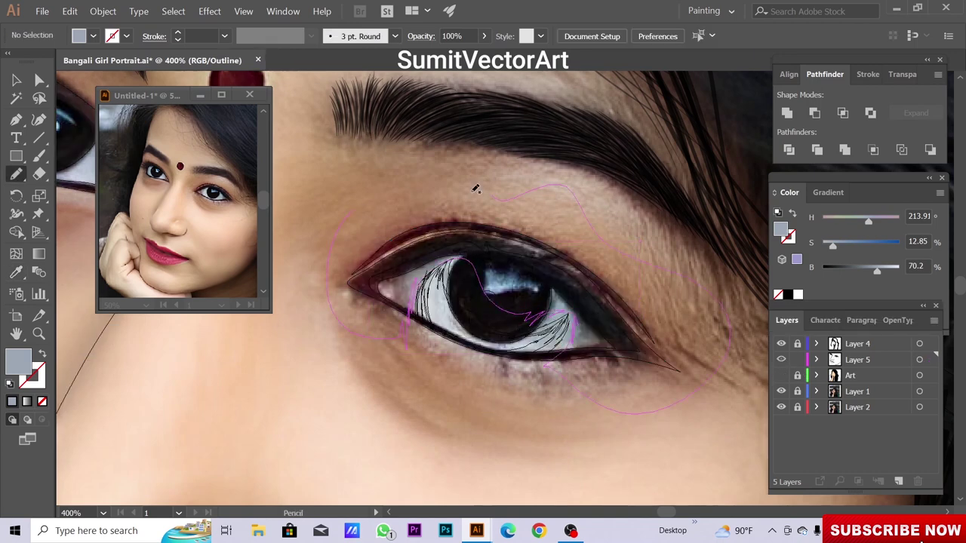
ctrl+click(409, 388)
key(i)
key(ctrl+y)
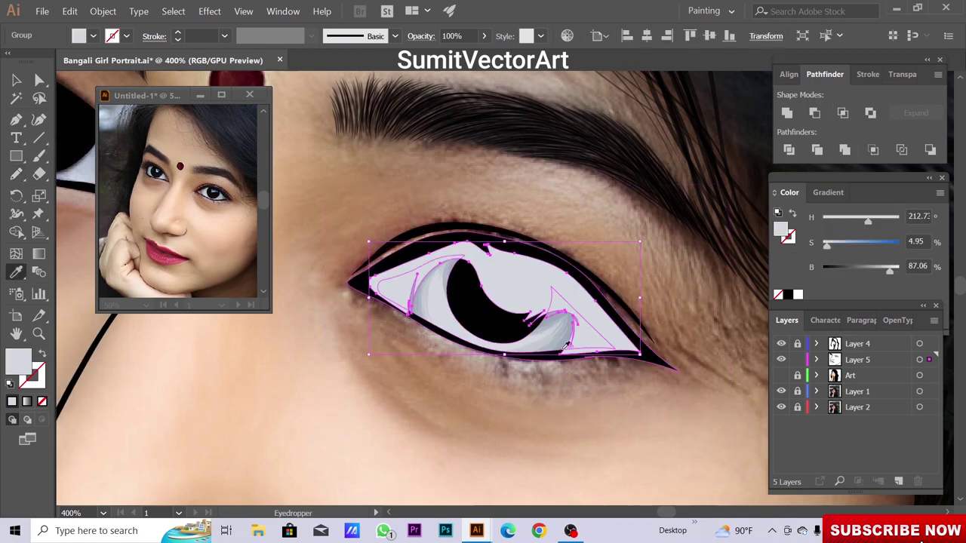
drag(827, 245, 830, 245)
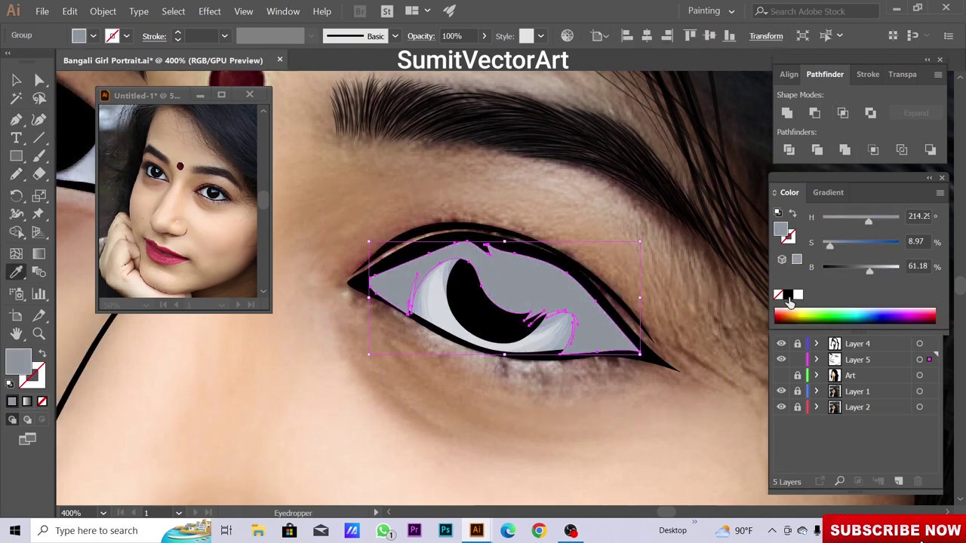
ctrl+click(693, 281)
Add a third mid-grey shading shape and trim it to fit inside the eye
key(ctrl+y)
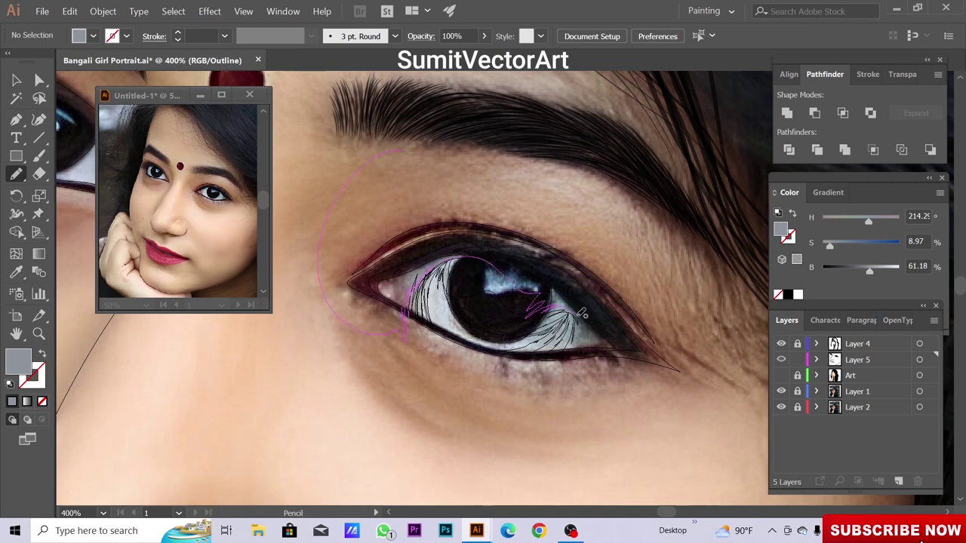
drag(392, 163, 393, 161)
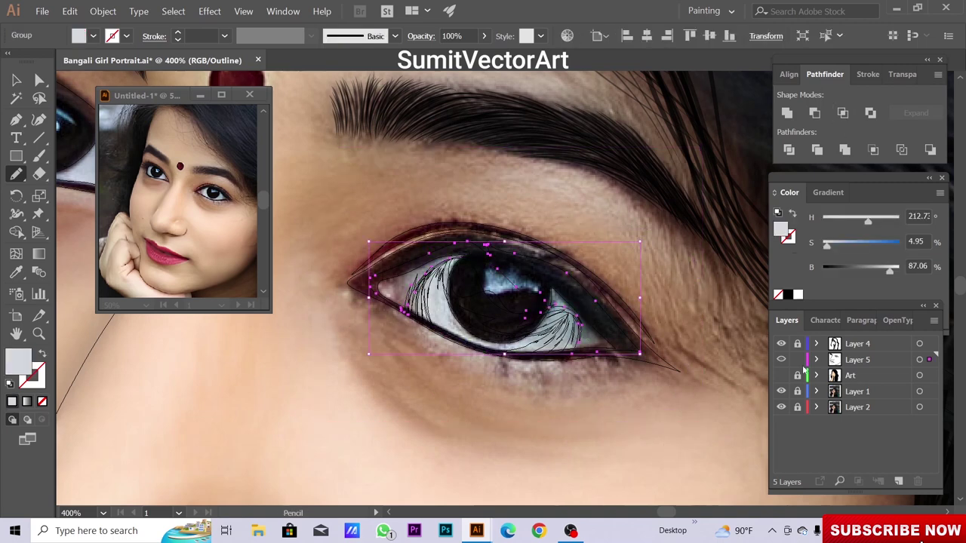
key(ctrl+y)
key(i)
drag(870, 273, 855, 270)
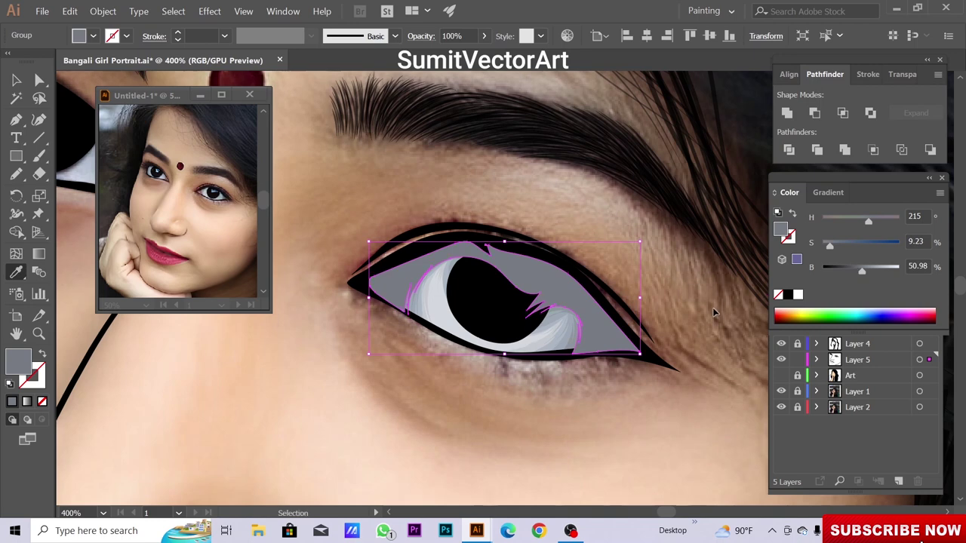
key(Delete)
click(781, 359)
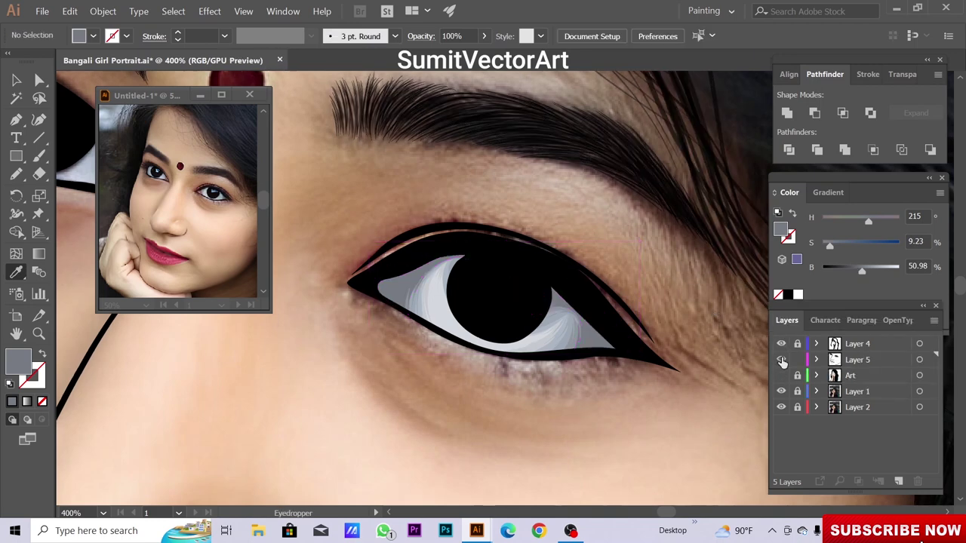
Draw the inner and outer eye-corner shapes filled dusky pink (H 0, S 34.34, B 65.1)
key(ctrl+y)
key(n)
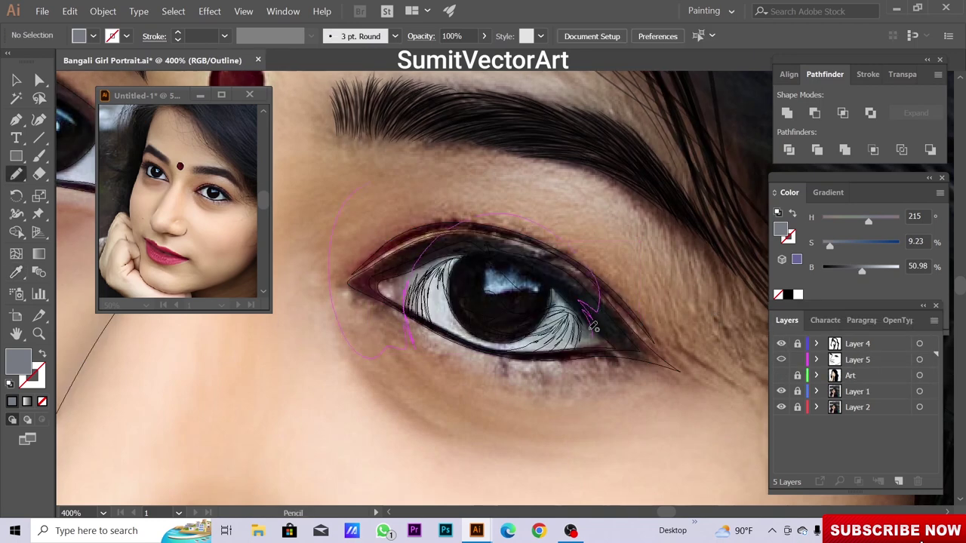
key(ctrl+a)
key(ctrl+y)
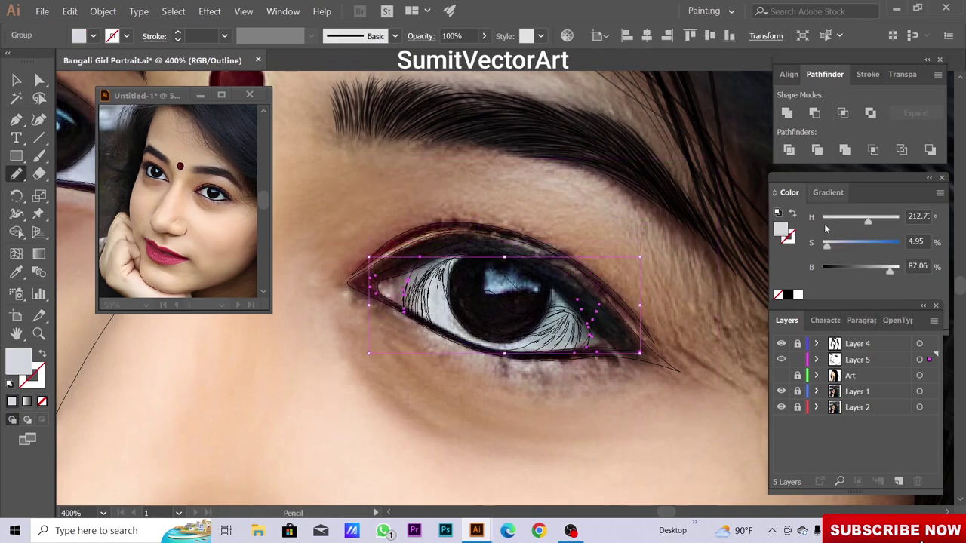
drag(827, 246, 846, 246)
drag(890, 270, 873, 273)
Deepen the eye-corner shapes to dusty rose and trim them to the eye outline with Pathfinder
key(ctrl+shift+a)
key(ctrl+minus)
key(ctrl+minus)
key(ctrl+minus)
key(ctrl+minus)
key(ctrl+minus)
scroll(498, 259, up, 5)
key(ctrl+z)
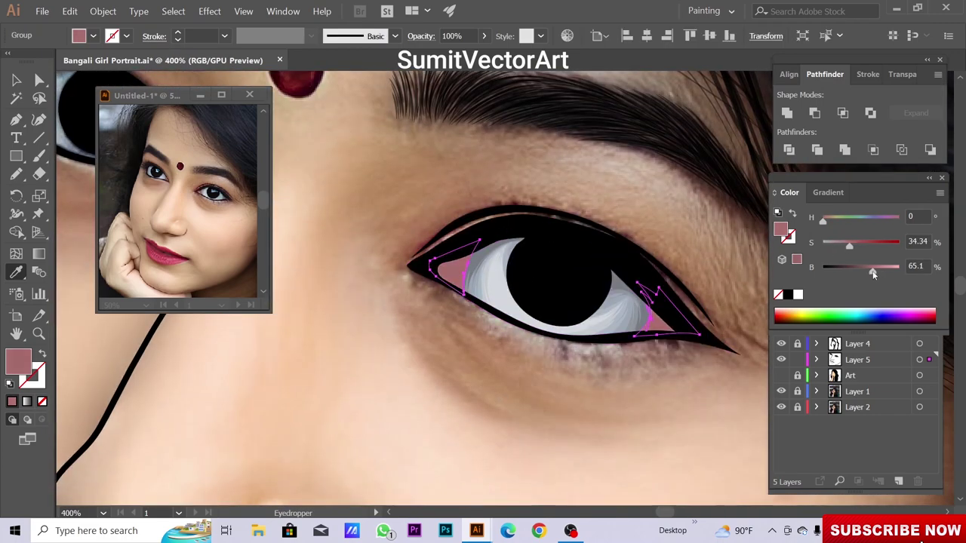
key(ctrl+shift+a)
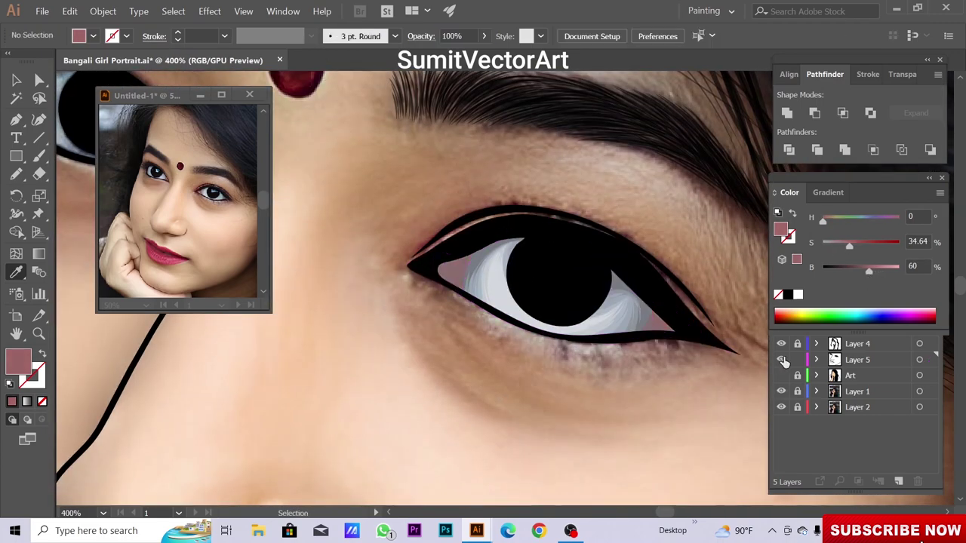
key(ctrl+y)
key(n)
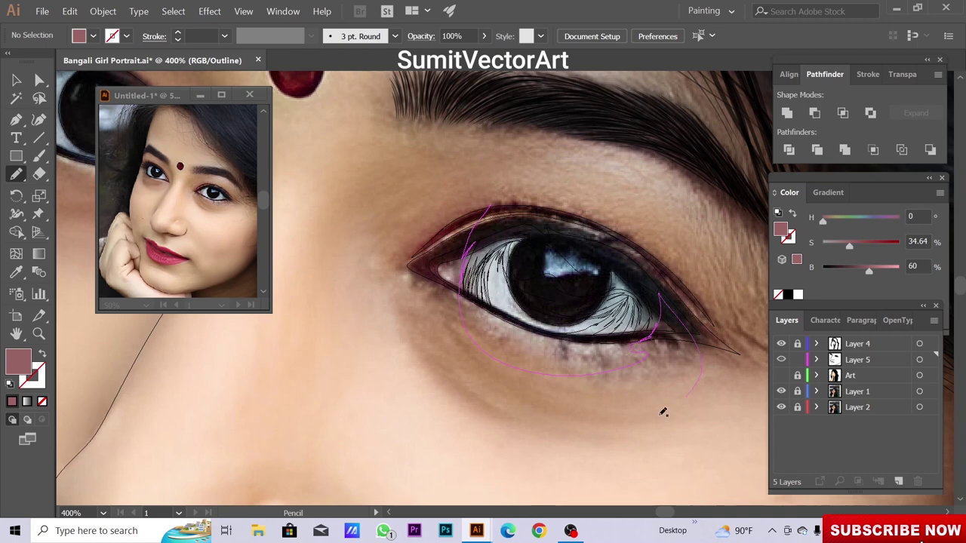
key(ctrl+y)
click(817, 150)
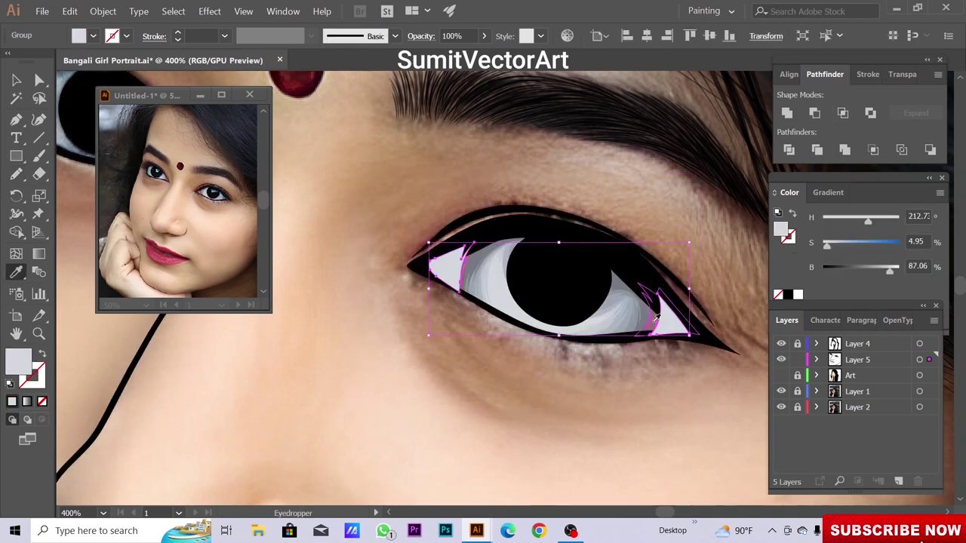
key(ctrl+z)
key(ctrl+shift+a)
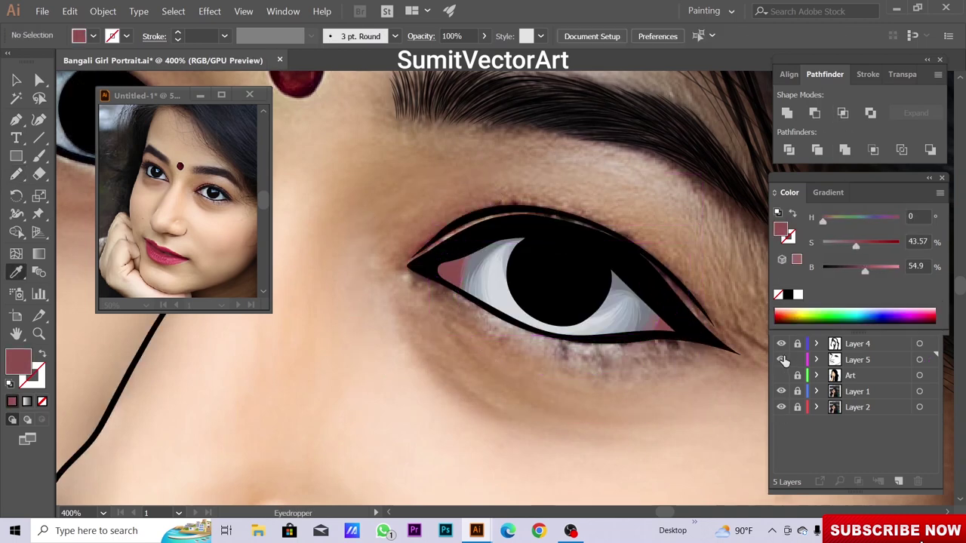
Trace an inner-corner shadow shape and fill it deep maroon (H 0, S 55.14, B 41.96)
key(ctrl+y)
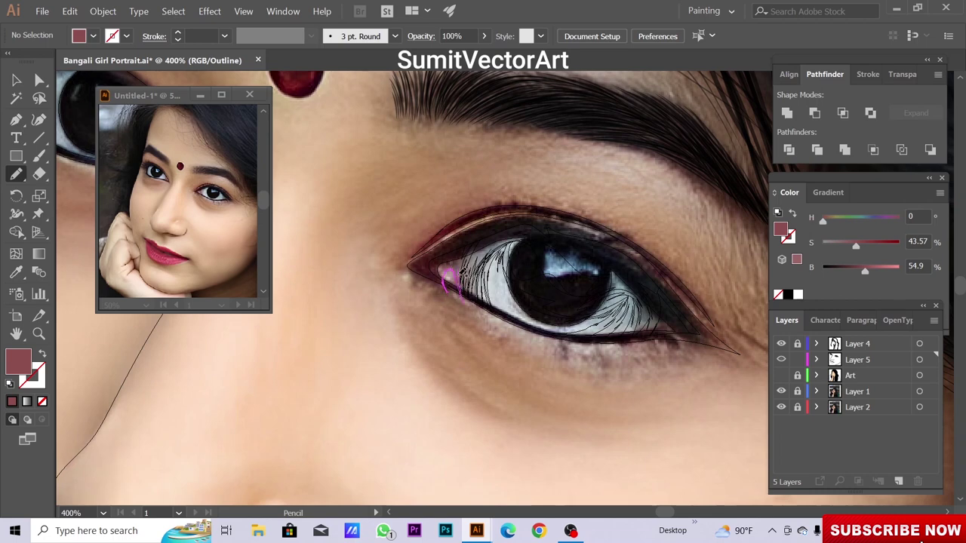
drag(461, 270, 444, 307)
key(ctrl+y)
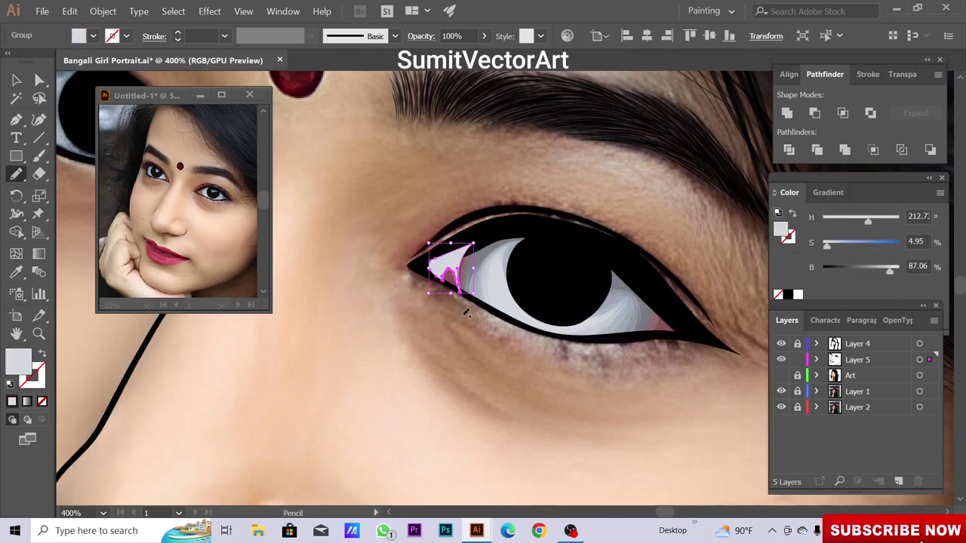
key(i)
drag(861, 268, 847, 267)
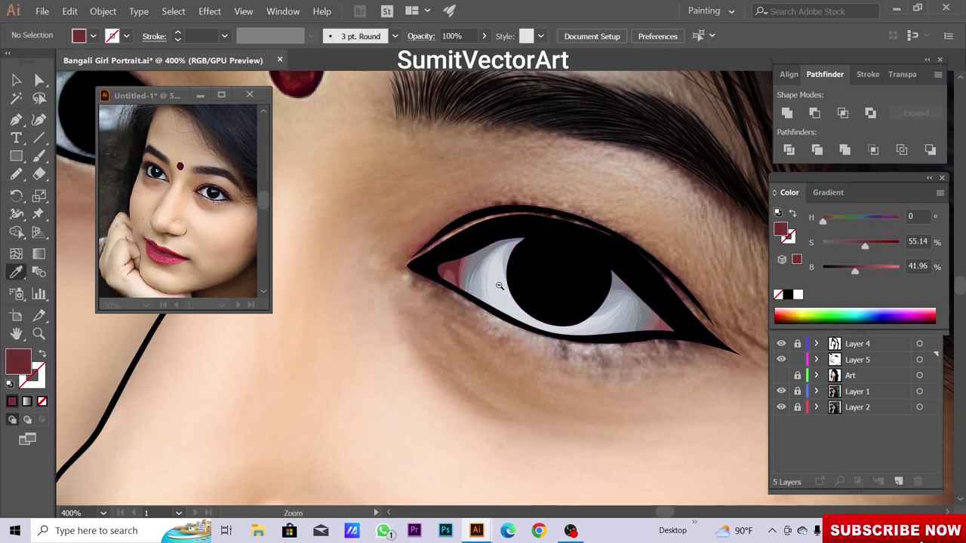
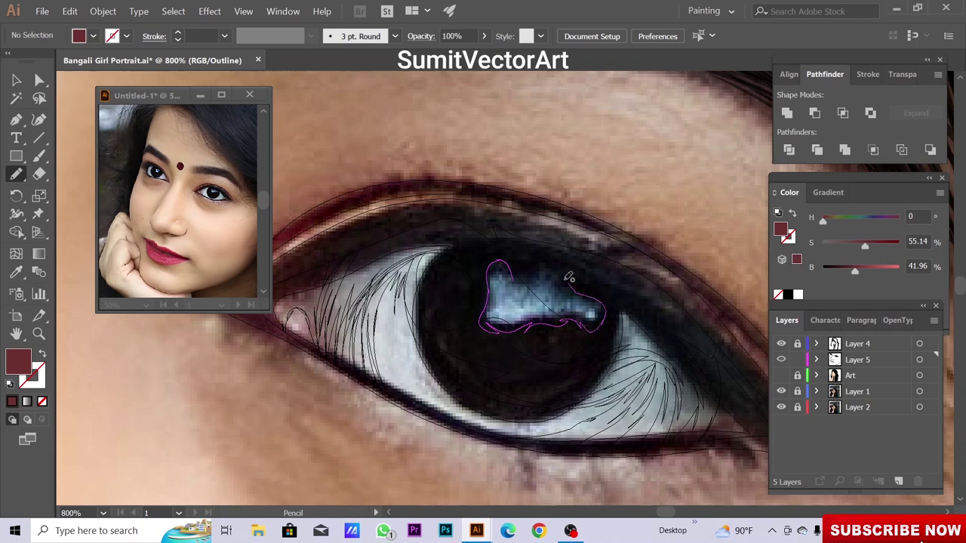
Trace the two highlight pieces on the right iris and return to full-colour preview
drag(498, 268, 489, 311)
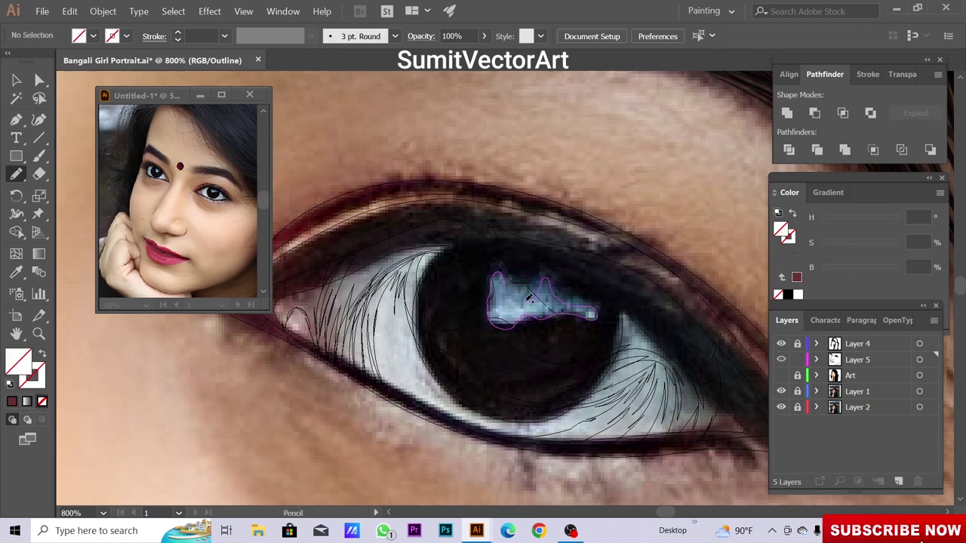
drag(548, 305, 546, 300)
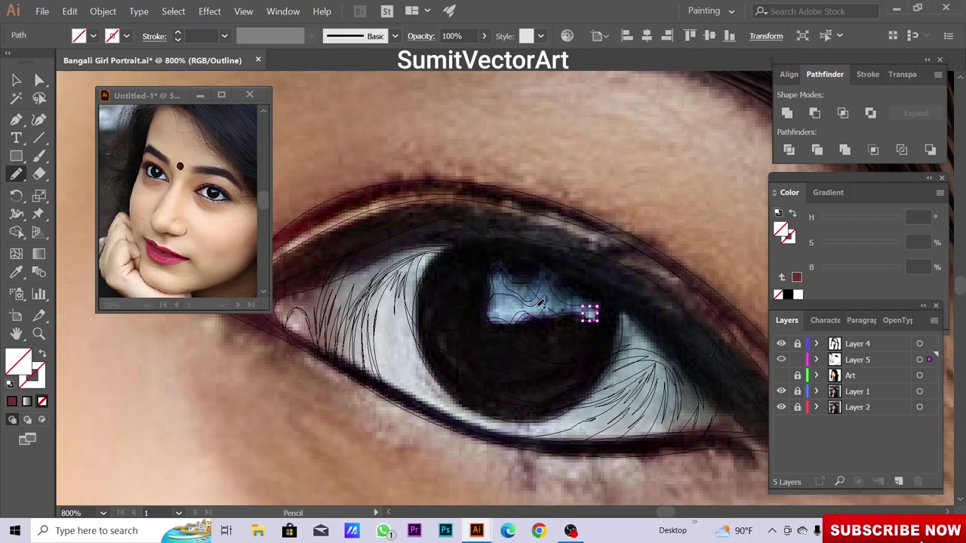
key(ctrl+y)
key(ctrl+minus)
key(ctrl+minus)
key(ctrl+minus)
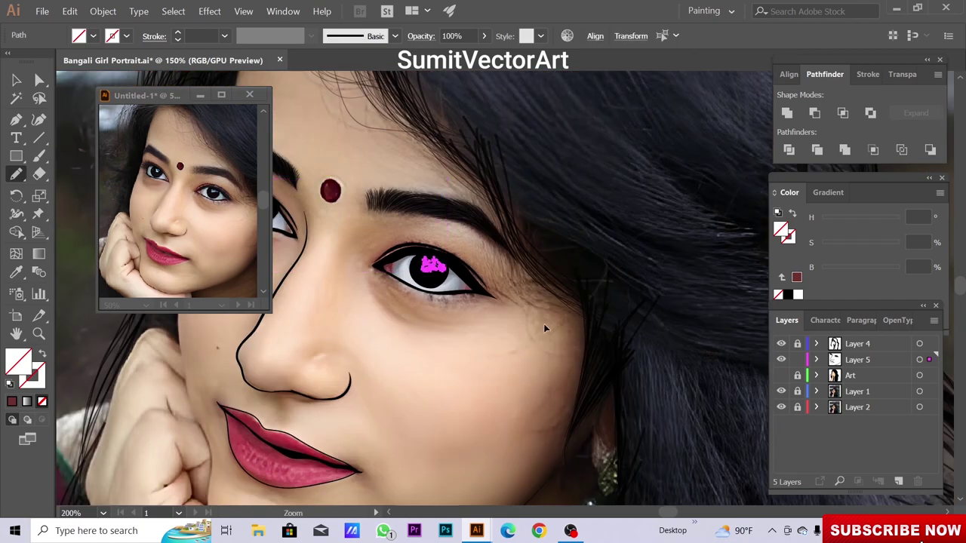
Fill the iris highlight with white and zoom out to review the whole portrait
key(shift+e)
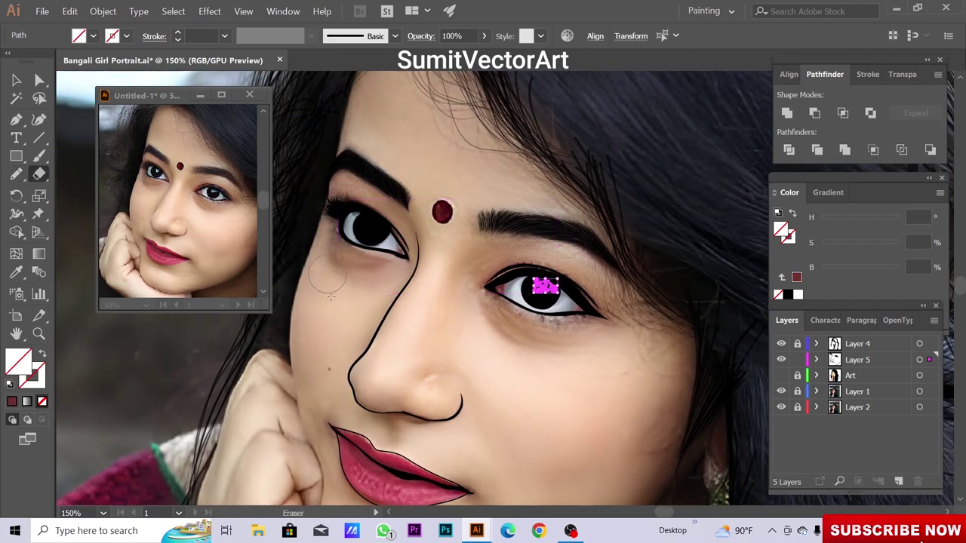
click(797, 295)
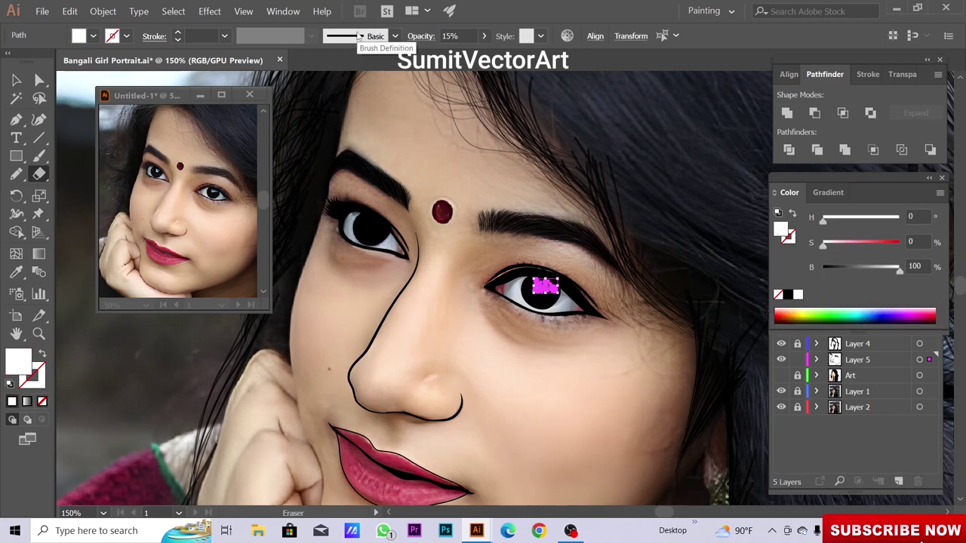
key(ctrl+minus)
key(ctrl+minus)
key(ctrl+minus)
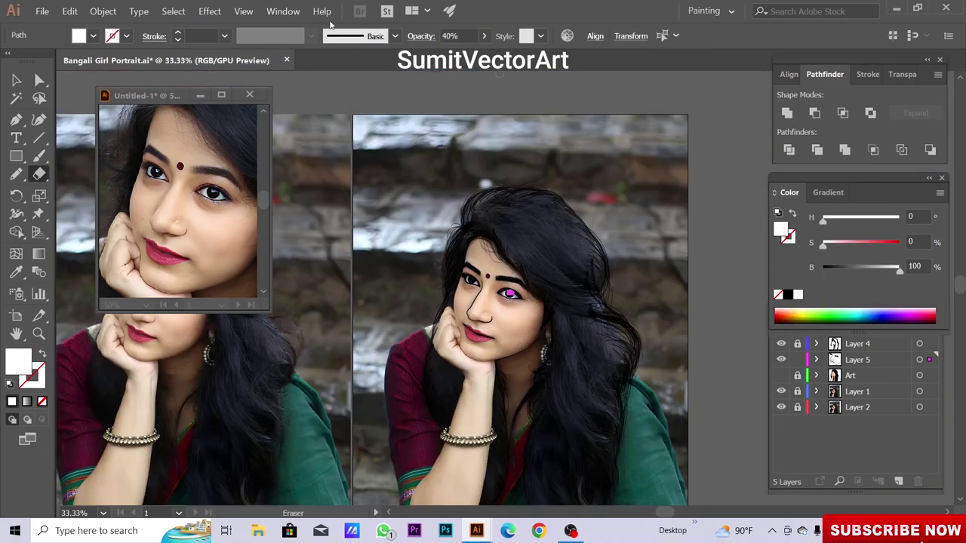
scroll(526, 232, up, 3)
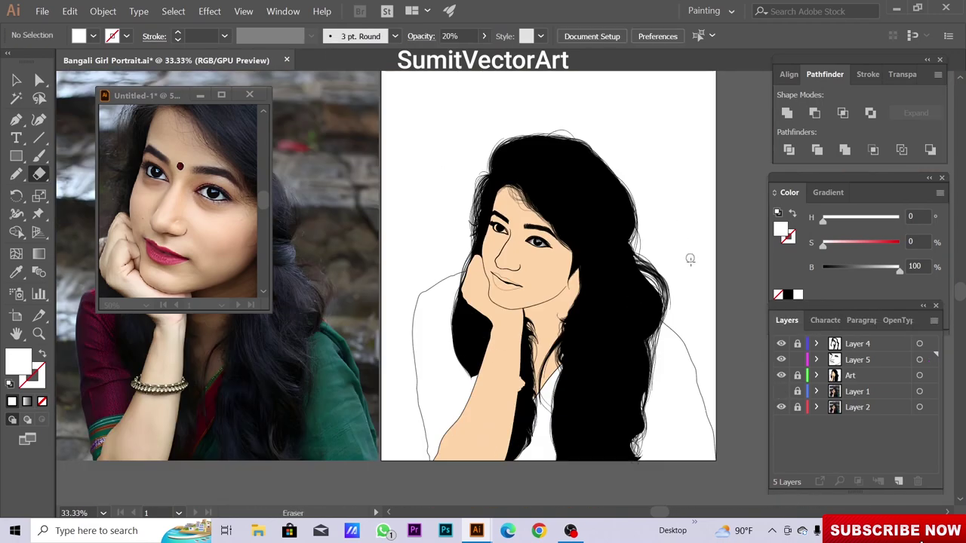
key(v)
scroll(596, 365, up, 1)
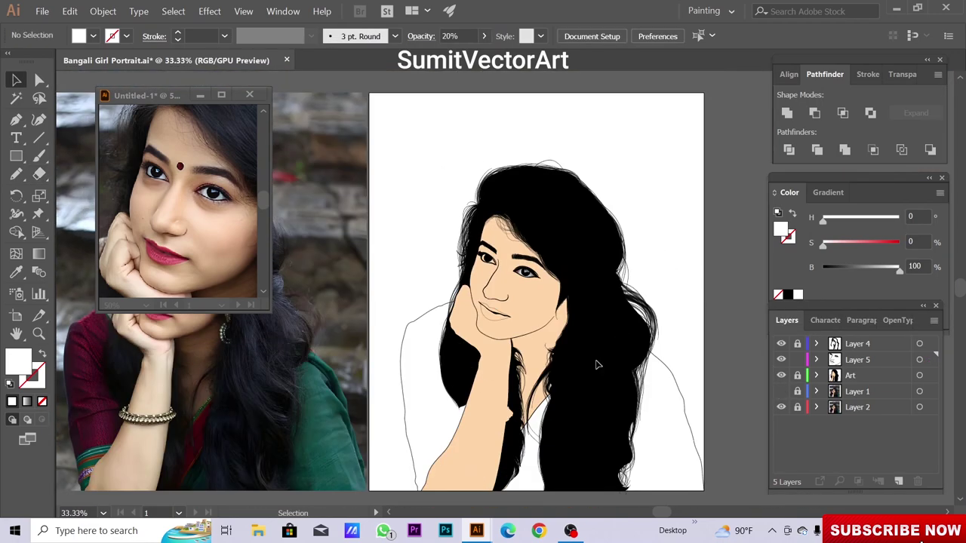
Zoom in on the left eye and select its eye group for stacking
key(z)
click(534, 285)
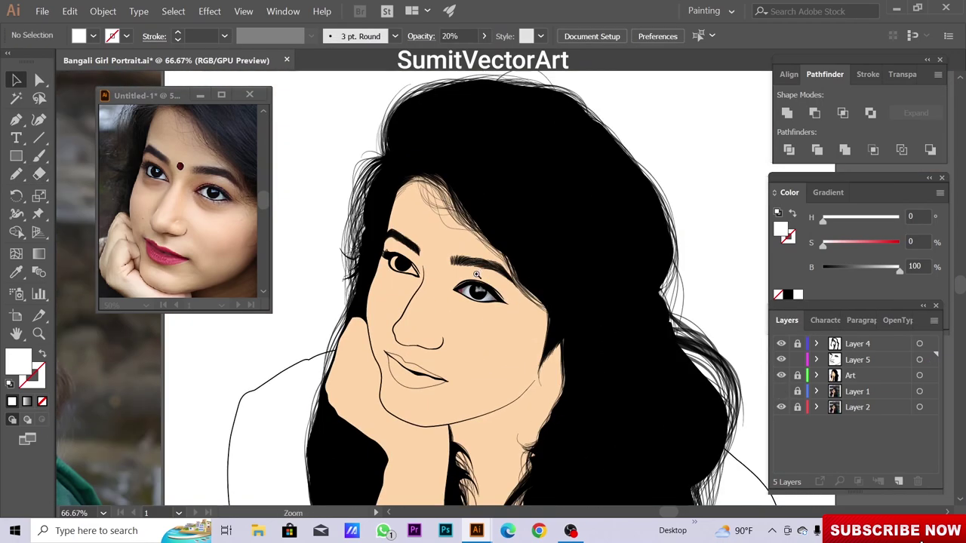
click(475, 303)
click(475, 304)
click(538, 275)
right_click(556, 295)
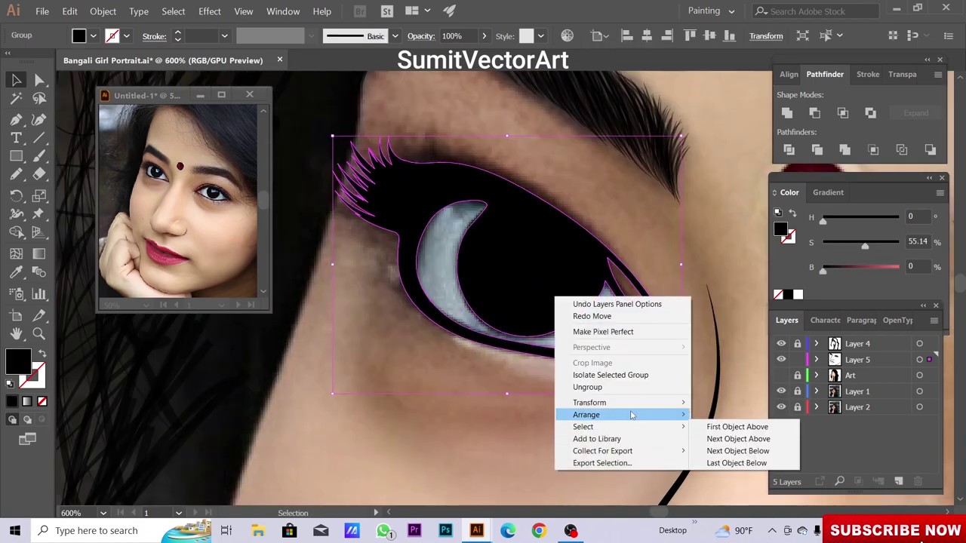
key(Escape)
key(ctrl+minus)
key(ctrl+minus)
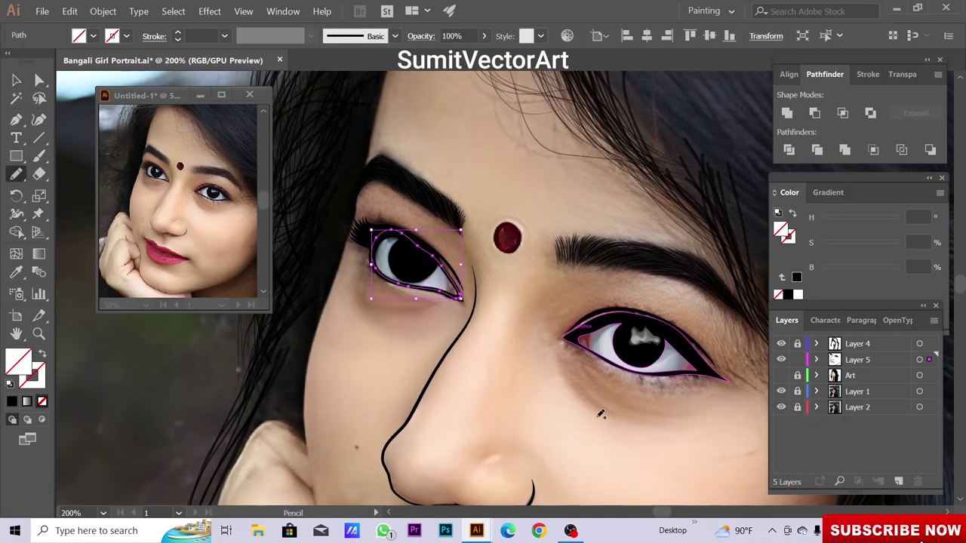
Fill the left eye white with light grey and add a first sampled-grey shading shape
key(i)
click(596, 343)
key(ctrl+plus)
key(ctrl+plus)
ctrl+click(781, 360)
key(n)
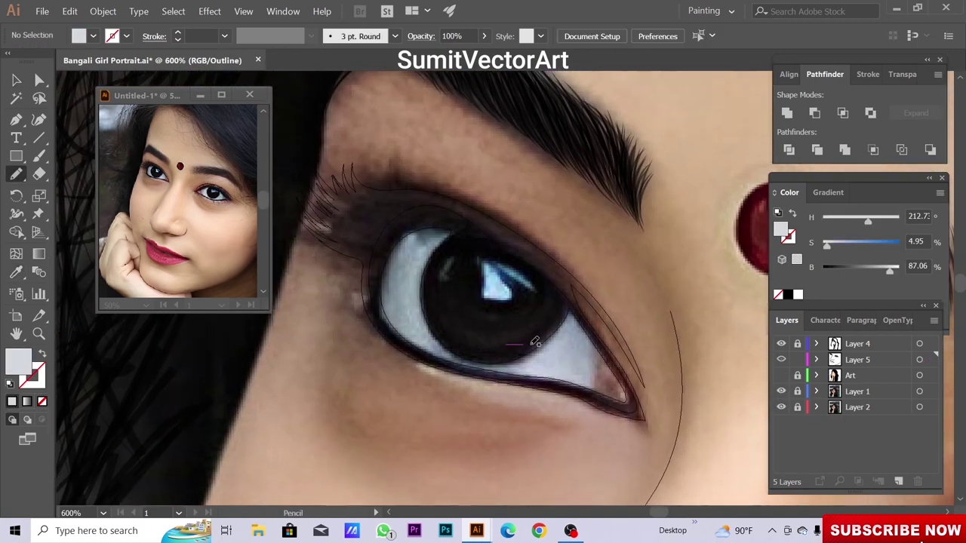
drag(742, 338, 578, 431)
key(ctrl+y)
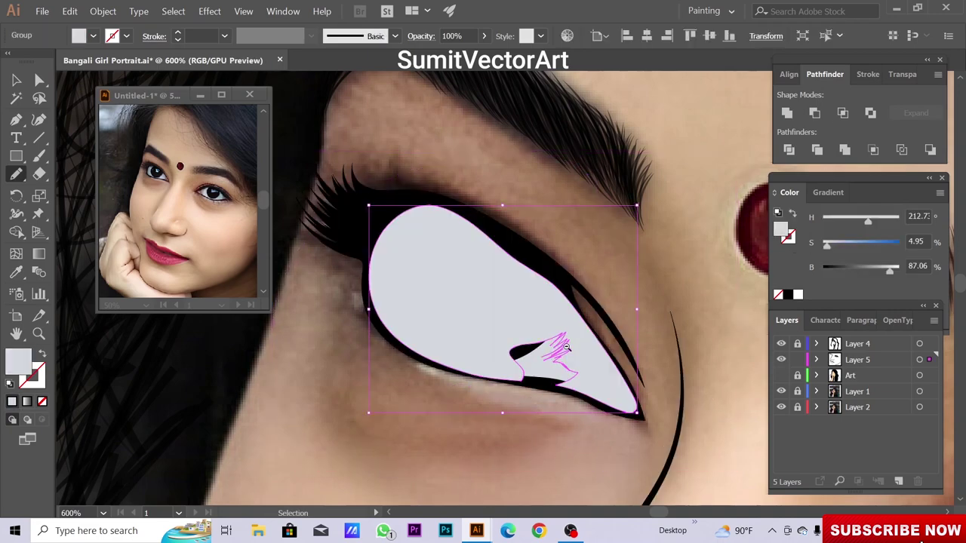
key(ctrl+minus)
key(i)
ctrl+click(781, 360)
key(n)
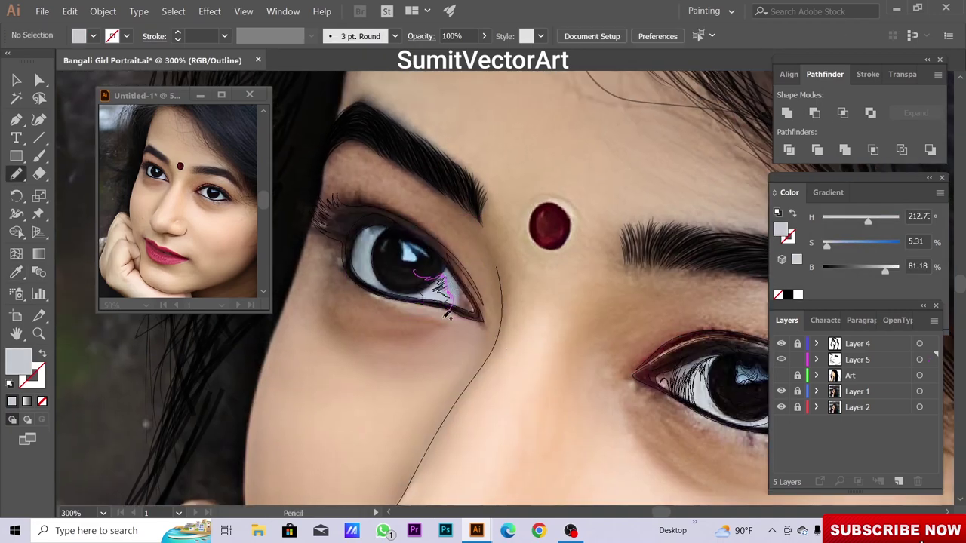
Trace a shading loop in the left eye white with a sampled grey fill
drag(447, 314, 449, 303)
key(i)
click(683, 396)
key(ctrl+y)
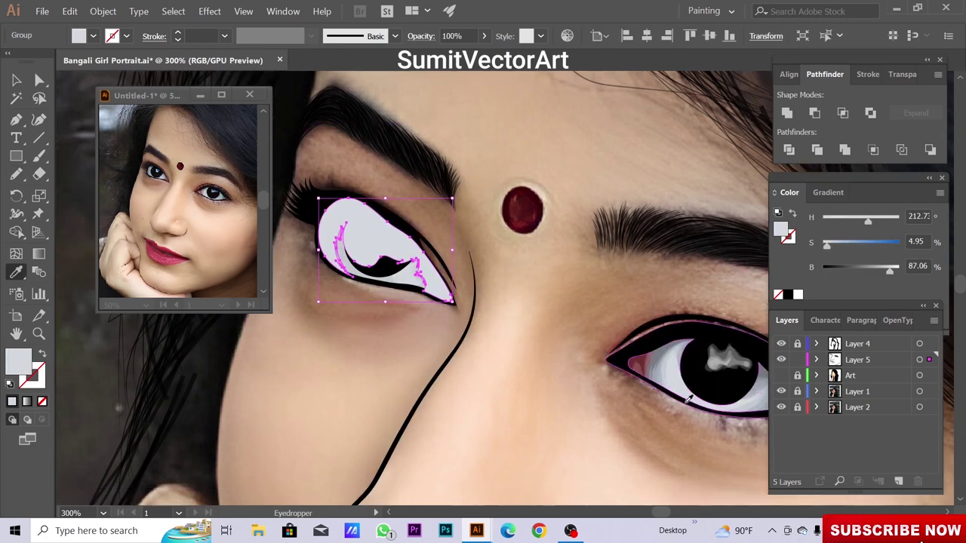
key(ctrl+shift+a)
key(ctrl+y)
key(n)
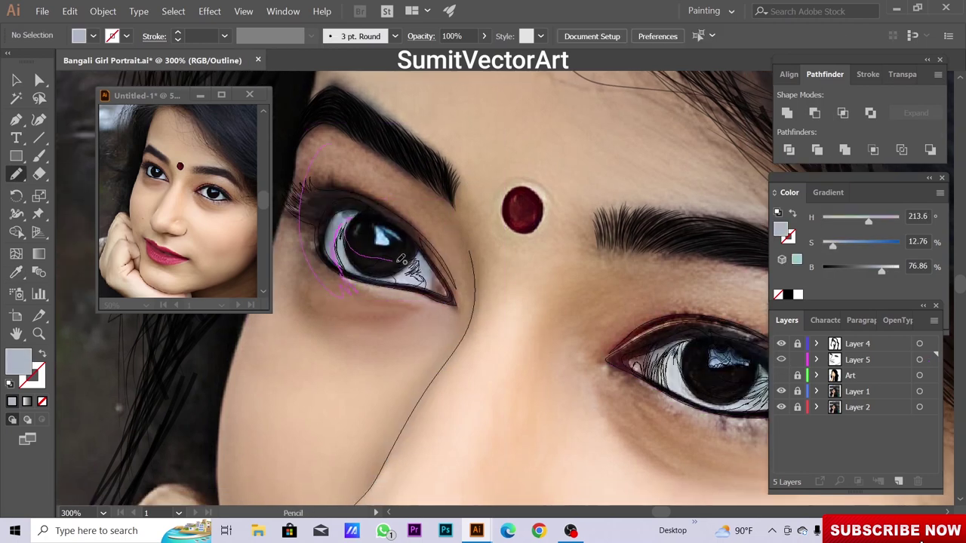
Add another shading loop in the left eye, sampled darker grey then lightened
drag(405, 202, 449, 341)
key(ctrl+y)
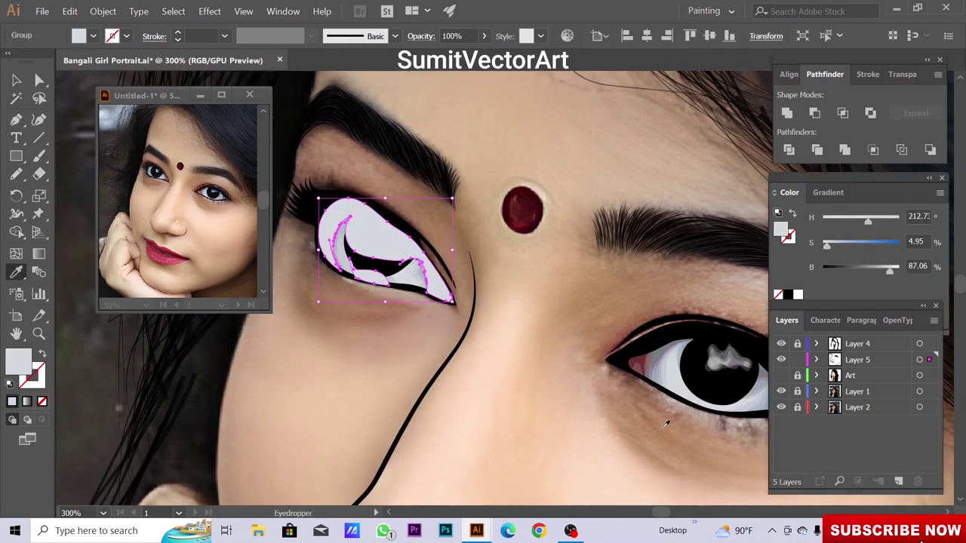
key(i)
click(664, 396)
click(672, 368)
key(ctrl+shift+a)
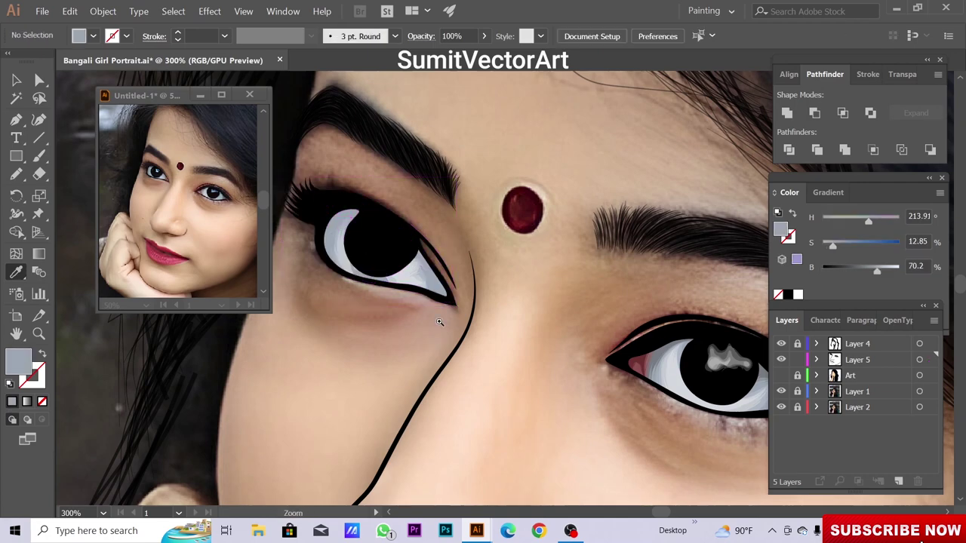
scroll(591, 342, up, 1)
scroll(574, 302, up, 1)
key(ctrl+y)
key(n)
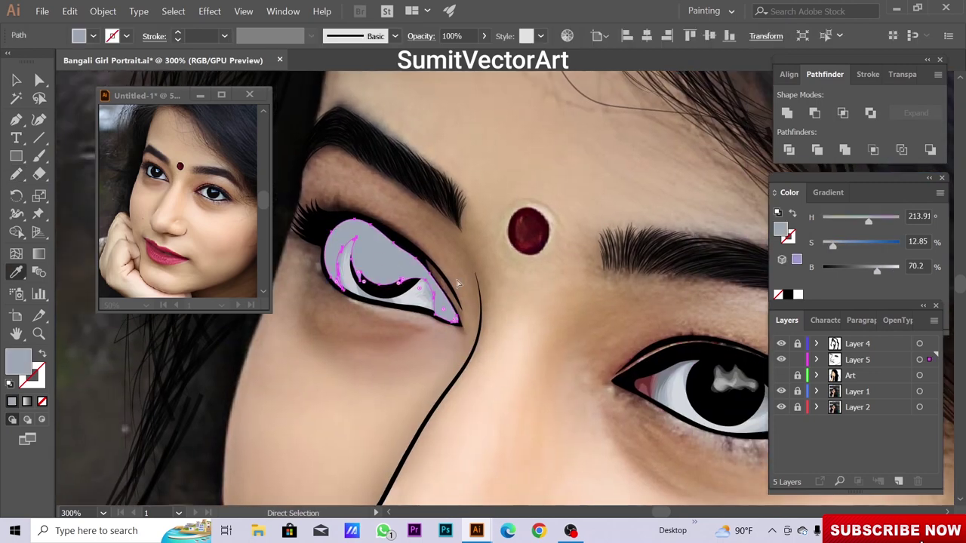
Send the grey eye shading behind the iris
key(ctrl+[)
key(ctrl+shift+a)
drag(551, 406, 559, 419)
key(ctrl+y)
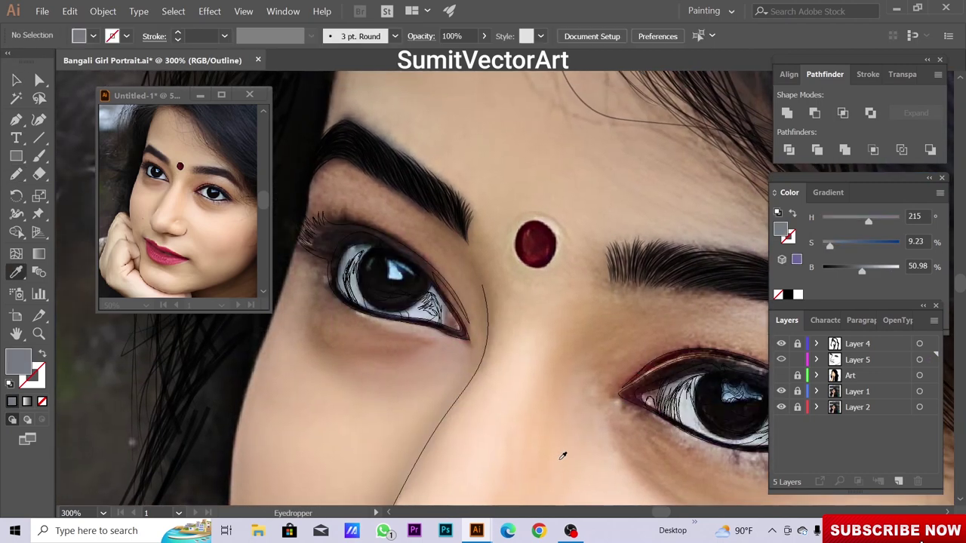
Draw a crescent beside the left iris with a sampled, slightly darkened grey fill
drag(377, 245, 389, 240)
key(ctrl+y)
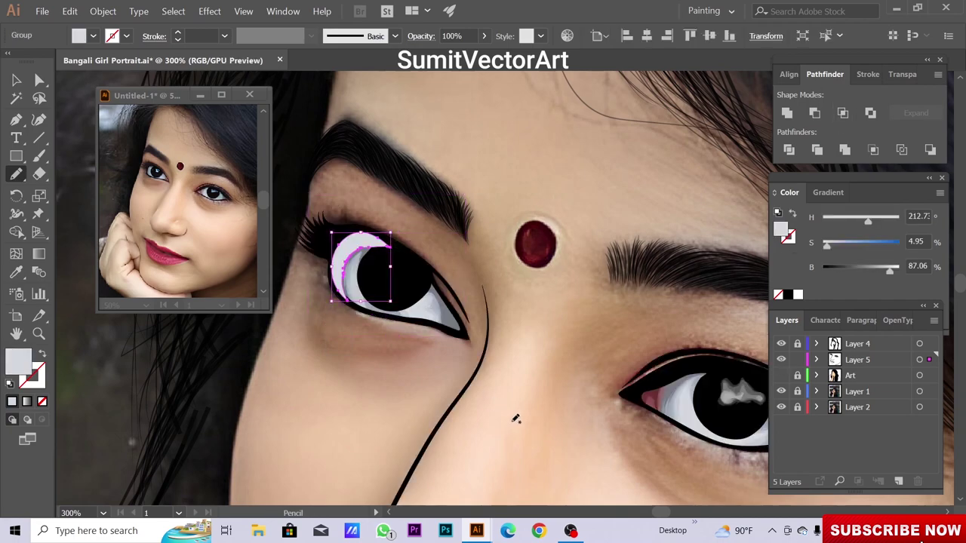
key(i)
drag(862, 269, 853, 269)
key(ctrl+shift+a)
scroll(498, 344, up, 3)
key(ctrl+y)
key(n)
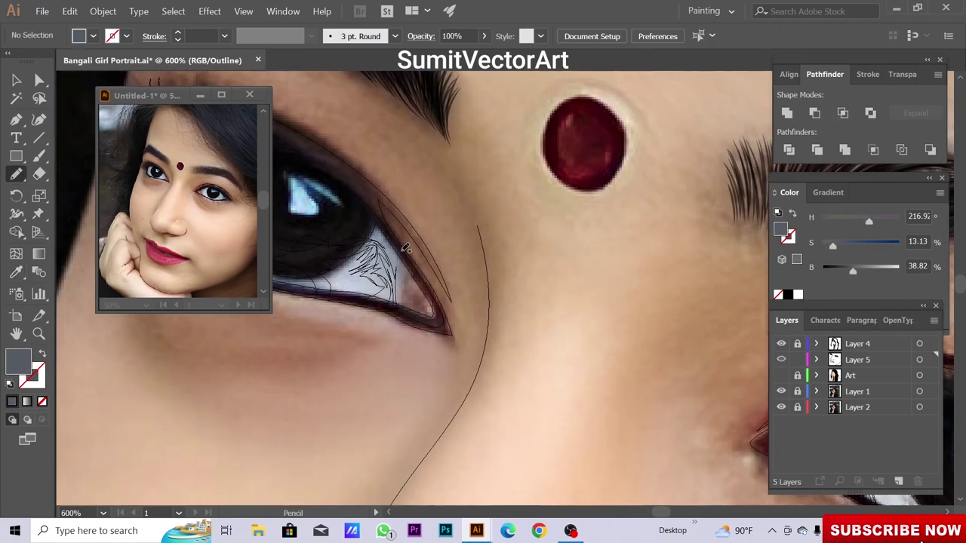
key(ctrl+y)
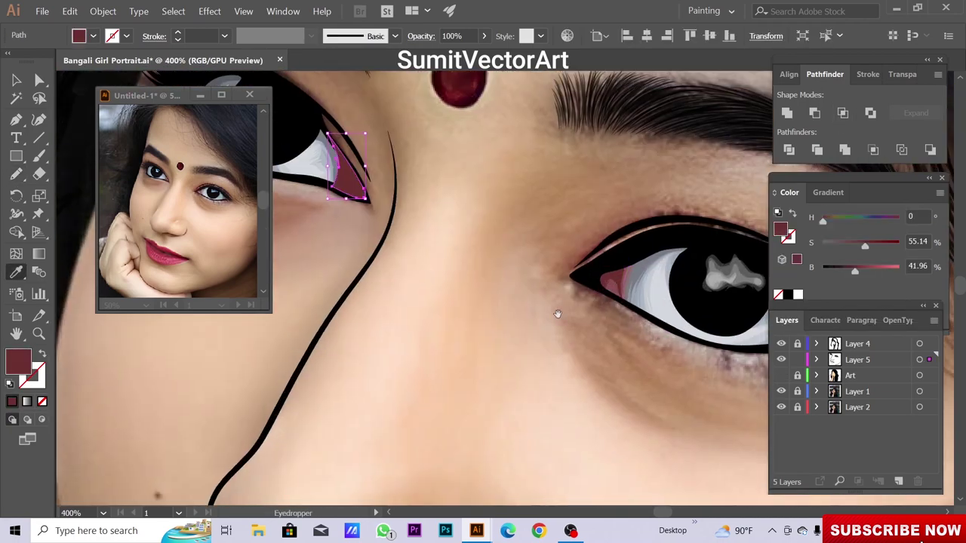
Dismiss the accidental Print dialog and give the corner shape a sampled light grey
key(ctrl+p)
key(Escape)
key(ctrl+y)
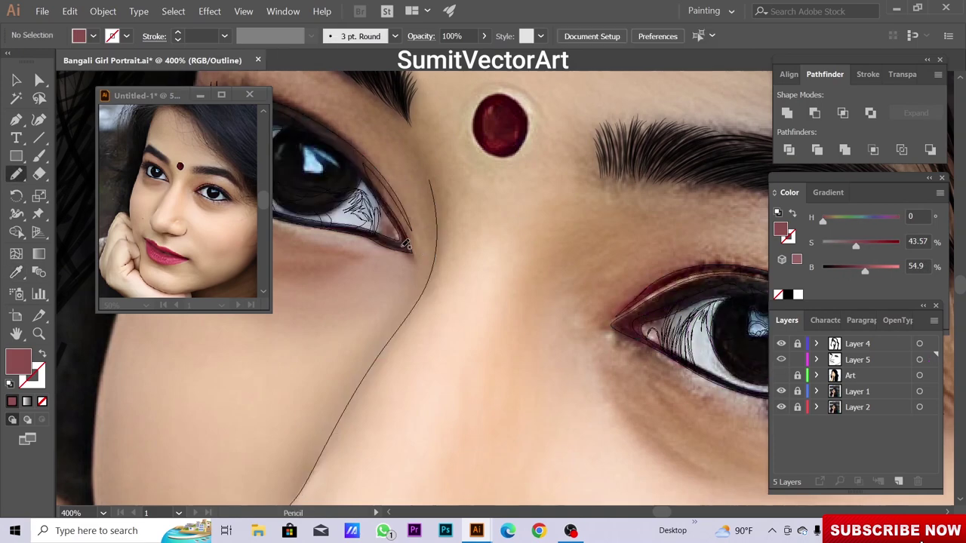
scroll(403, 241, up, 3)
key(i)
click(568, 355)
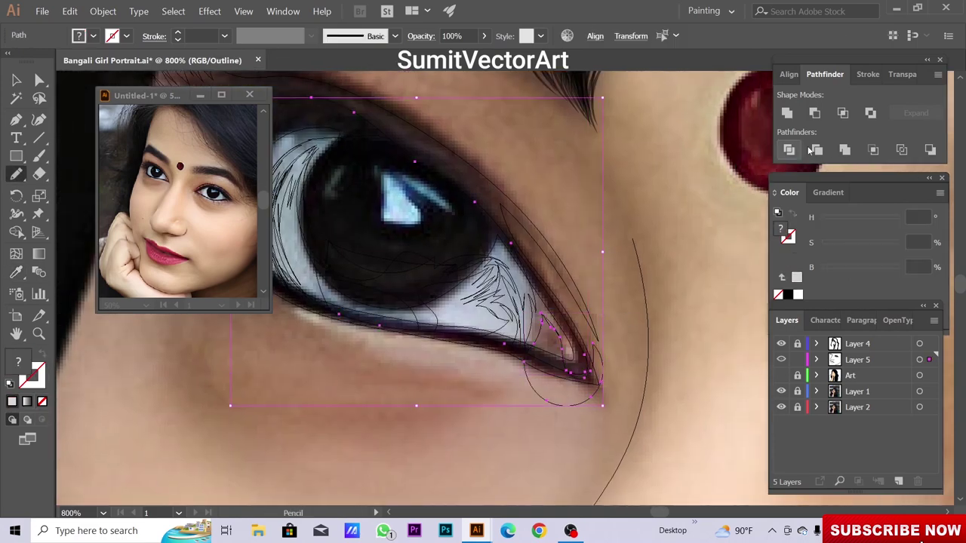
key(ctrl+y)
scroll(547, 317, down, 3)
Trace a stroke along the pupil edge of the left iris
key(ctrl+shift+a)
scroll(547, 317, down, 2)
scroll(547, 317, down, 2)
scroll(551, 317, down, 1)
key(i)
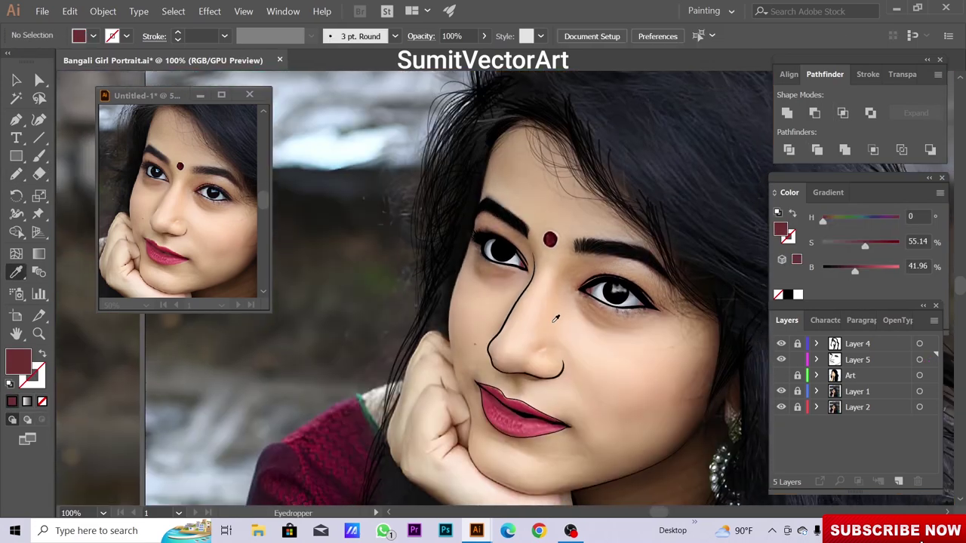
scroll(548, 282, up, 7)
key(ctrl+y)
key(n)
drag(402, 174, 377, 251)
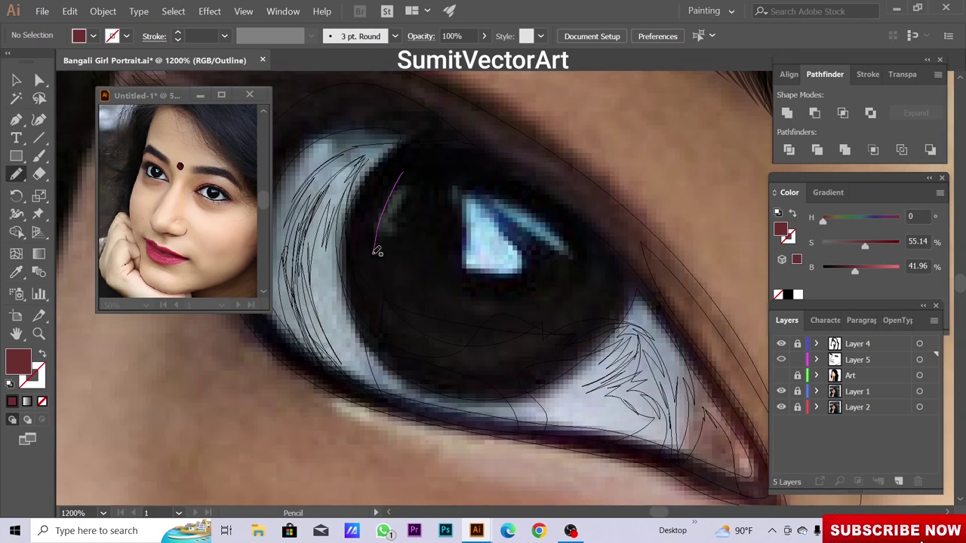
key(ctrl+y)
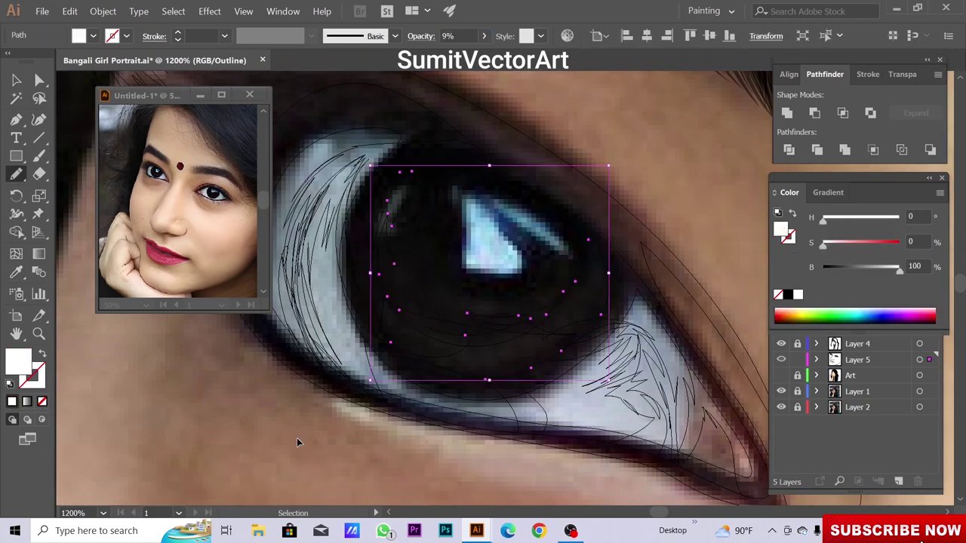
key(ctrl+y)
Trace the iris highlight shape and give it a faint white fill
drag(454, 182, 532, 251)
drag(468, 183, 463, 191)
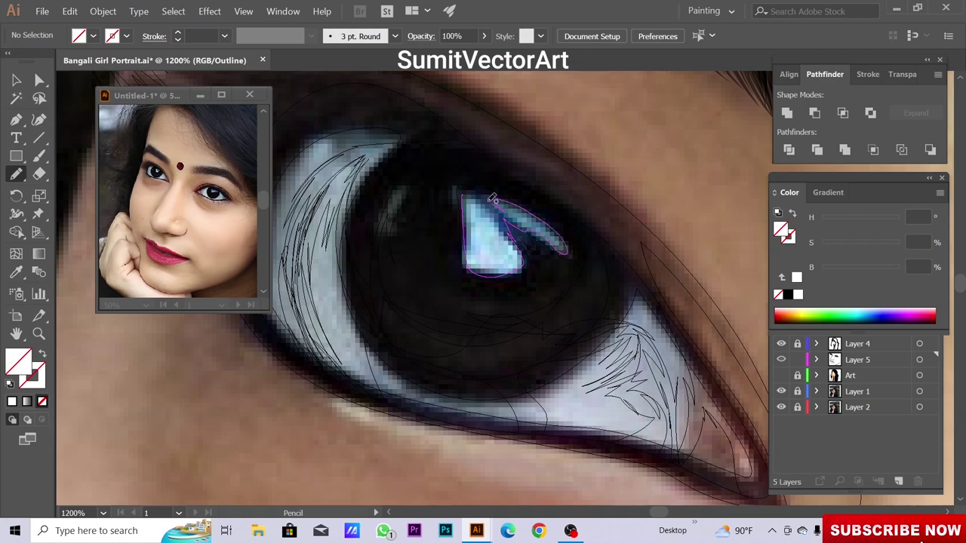
key(ctrl+shift+a)
ctrl+click(473, 252)
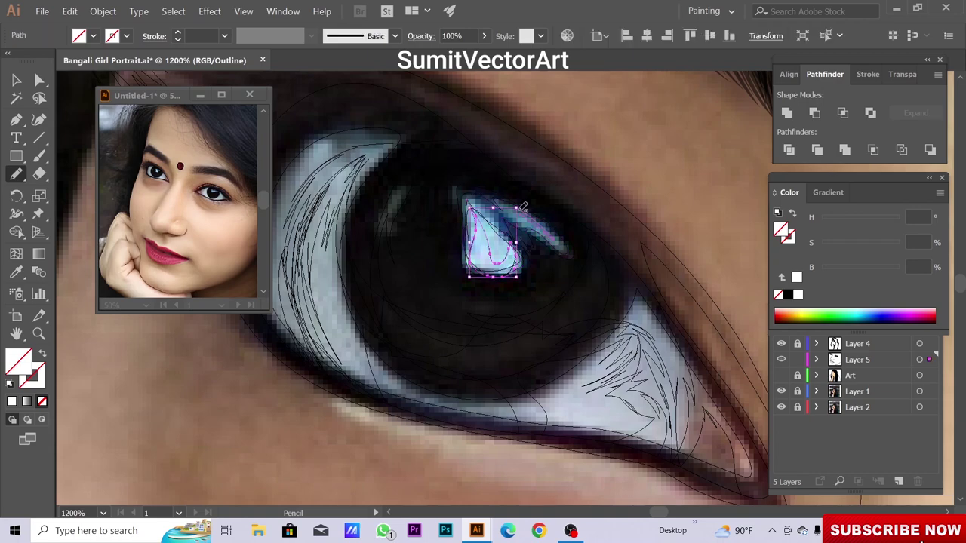
key(ctrl+y)
key(ctrl+minus)
Zoom out to view the whole portrait and toggle the reference photo layer
key(ctrl+minus)
key(ctrl+minus)
key(ctrl+minus)
key(i)
click(677, 346)
key(ctrl+plus)
key(ctrl+plus)
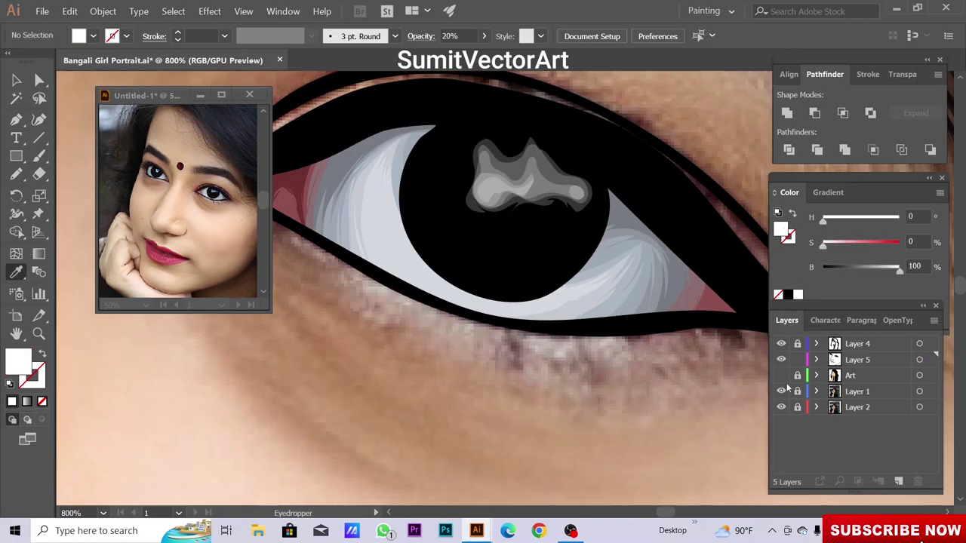
key(ctrl+y)
key(ctrl+shift+a)
key(n)
key(ctrl+y)
key(ctrl+minus)
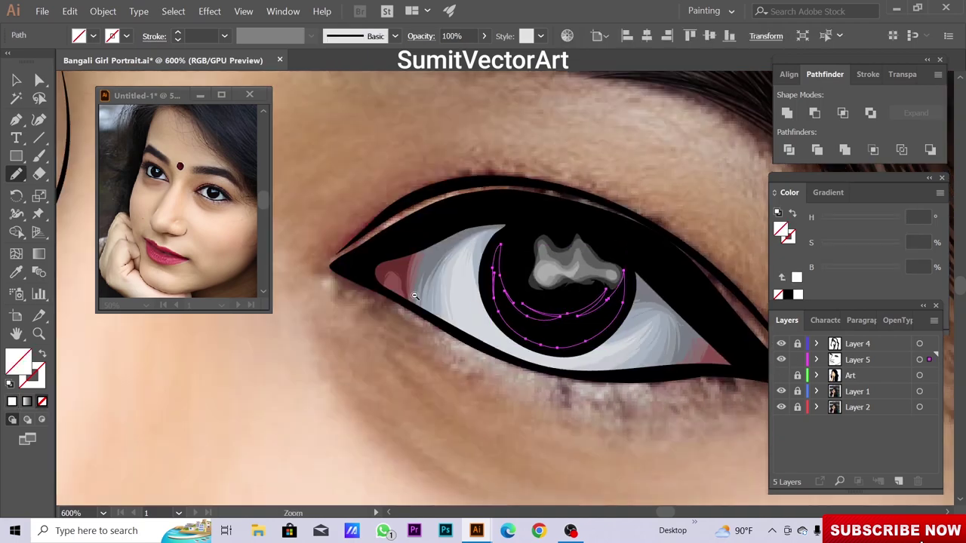
key(ctrl+minus)
key(ctrl+minus)
key(ctrl+minus)
key(i)
click(781, 391)
Hide the reference photo and retune the skin fill to about hue 29°, saturation 34%
click(781, 391)
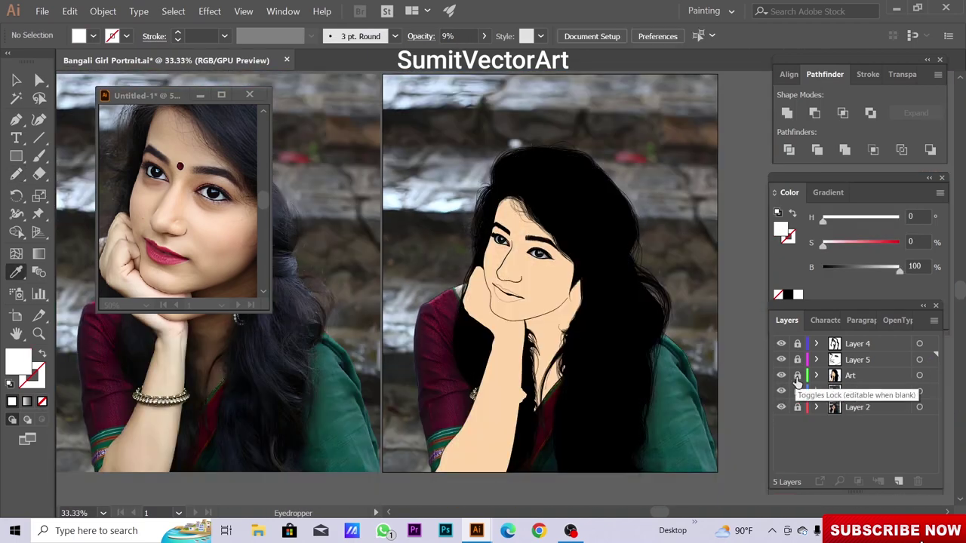
key(ctrl+minus)
ctrl+click(578, 402)
click(849, 246)
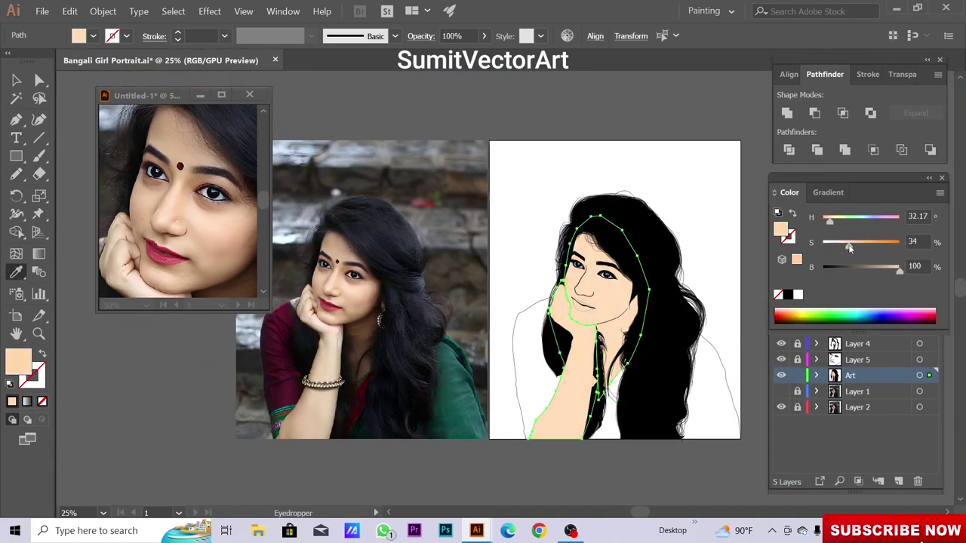
scroll(680, 227, up, 1)
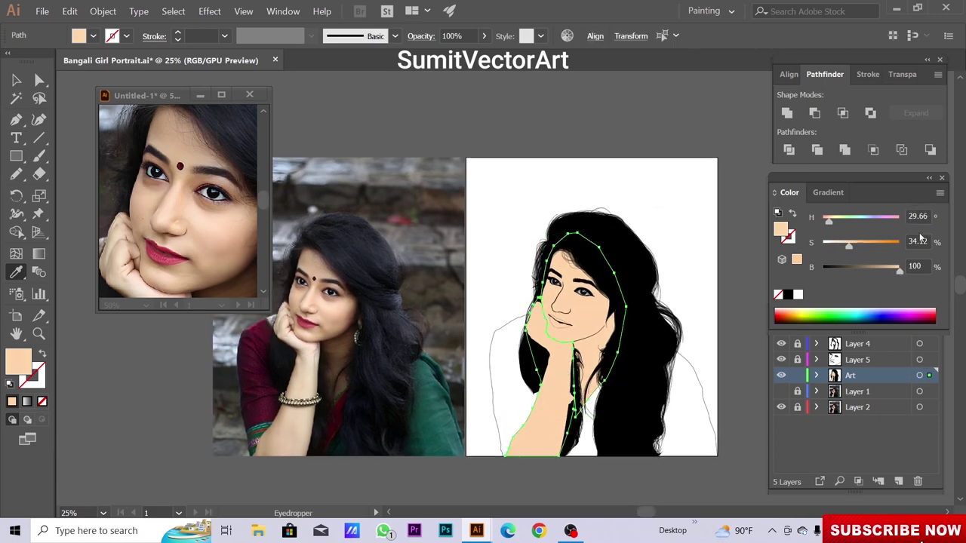
key(ctrl+shift+a)
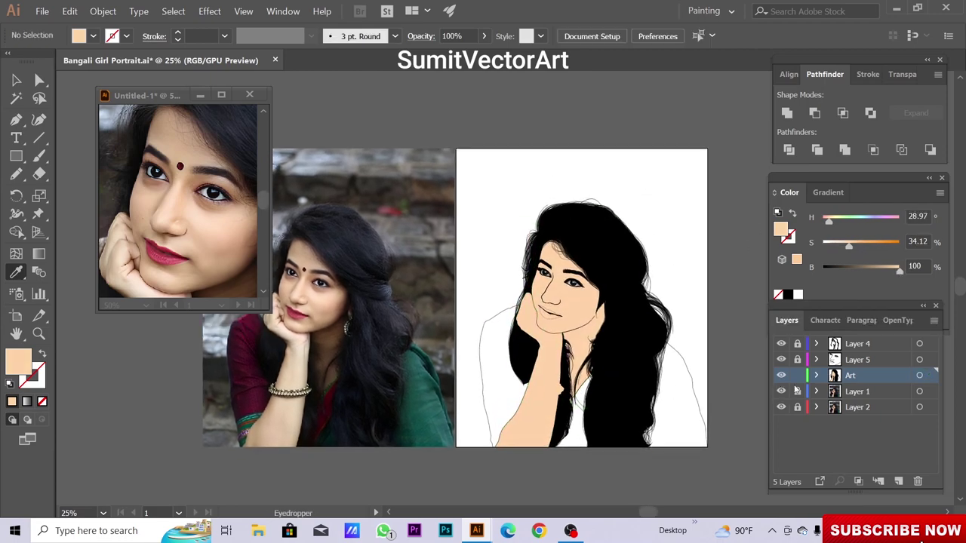
click(781, 391)
Make Layer 5 the working layer and zoom in on the face
click(857, 359)
key(z)
click(524, 299)
click(525, 300)
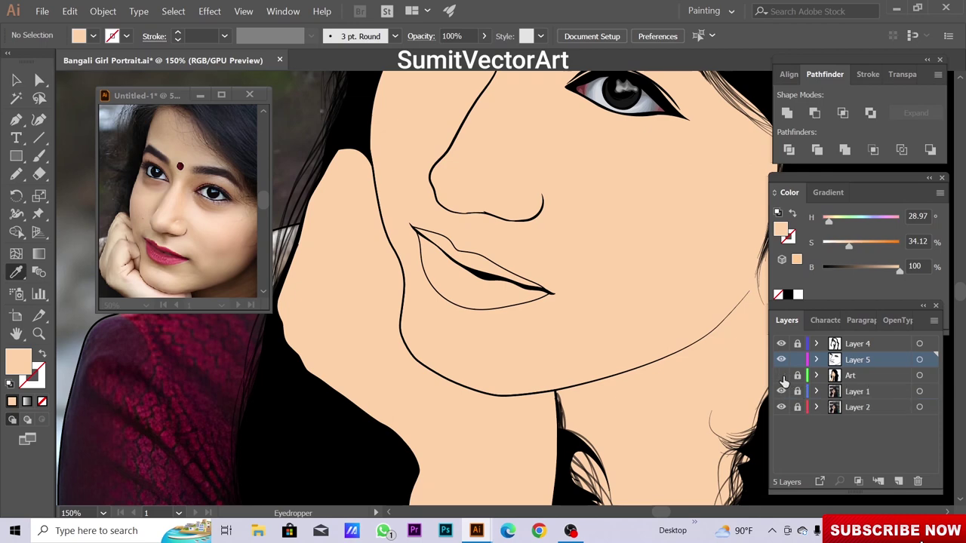
Pencil a closed shape around the lips, then divide it and ungroup the pieces
click(782, 377)
key(ctrl+plus)
key(d)
key(slash)
key(n)
drag(589, 310, 505, 261)
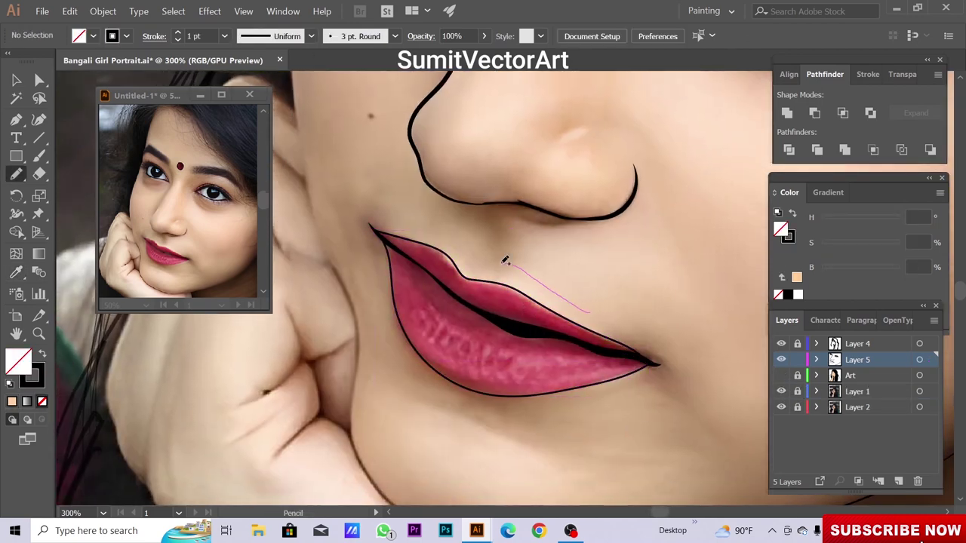
drag(617, 312, 592, 309)
key(shift+x)
key(v)
key(ctrl+a)
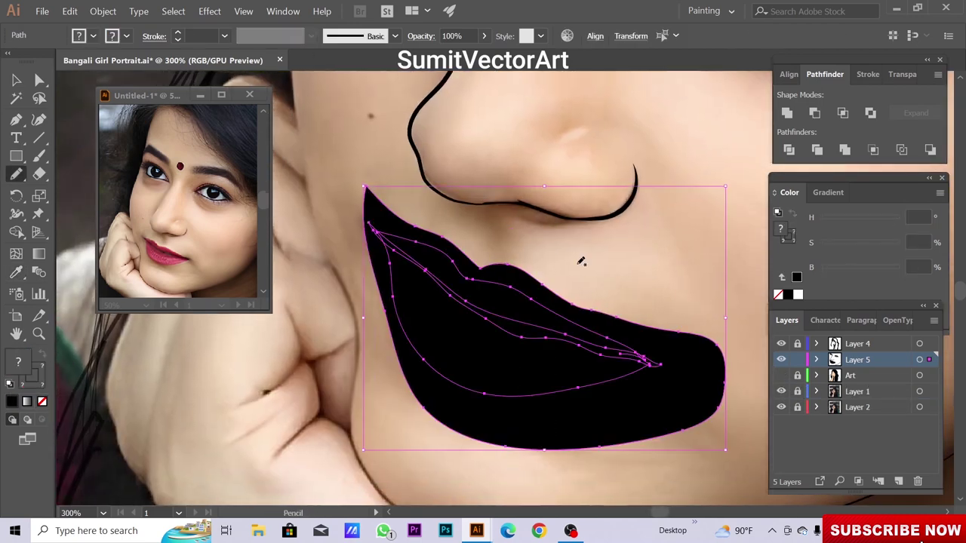
right_click(583, 306)
click(622, 398)
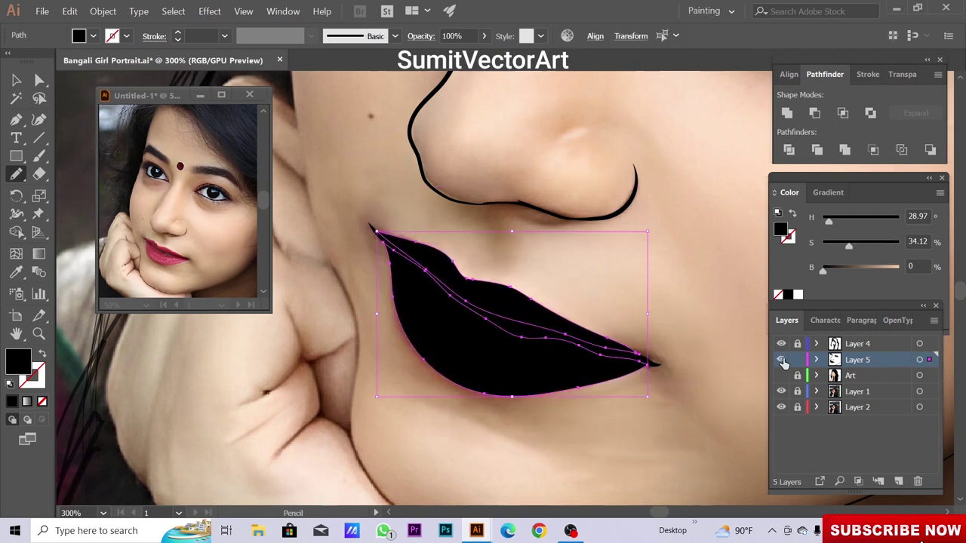
Fill the lip piece with crimson sampled from the photo, slightly adjusted
key(i)
click(521, 304)
drag(880, 246, 891, 247)
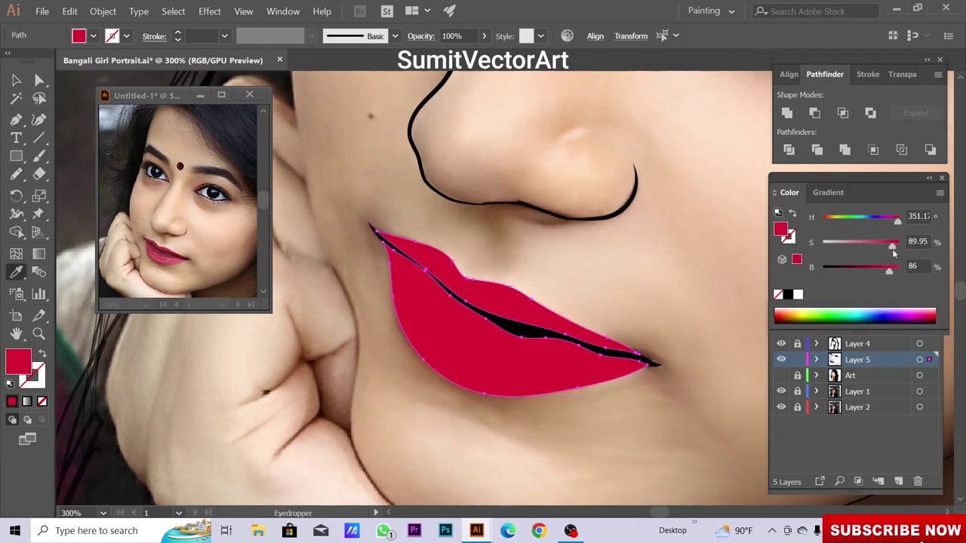
drag(890, 251, 887, 249)
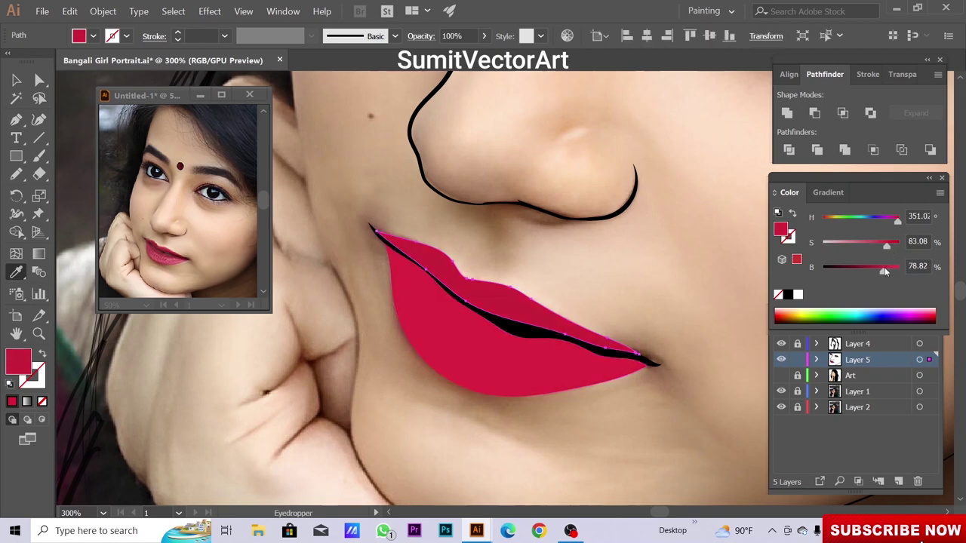
key(ctrl+shift+a)
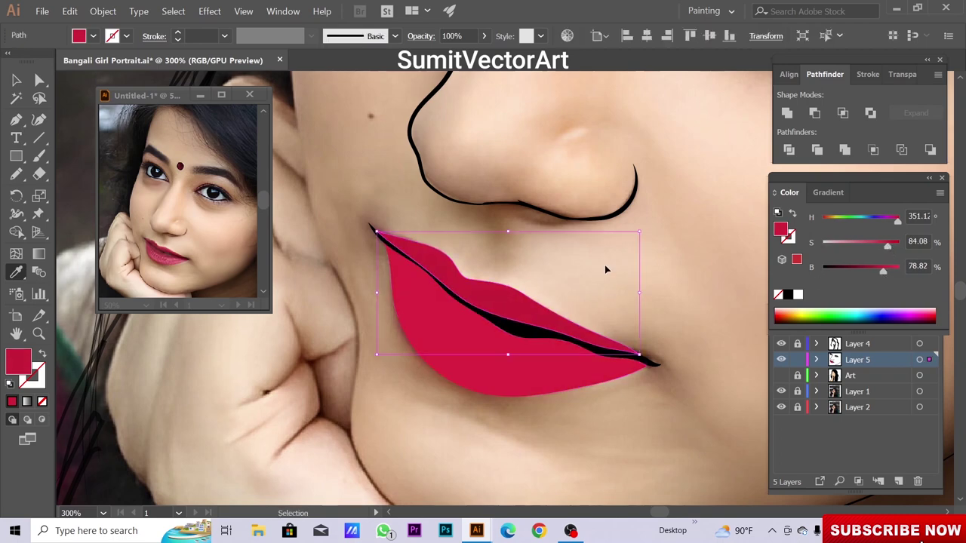
Trace two shading shapes on the upper lip in a darker red
key(ctrl+y)
key(ctrl+plus)
key(n)
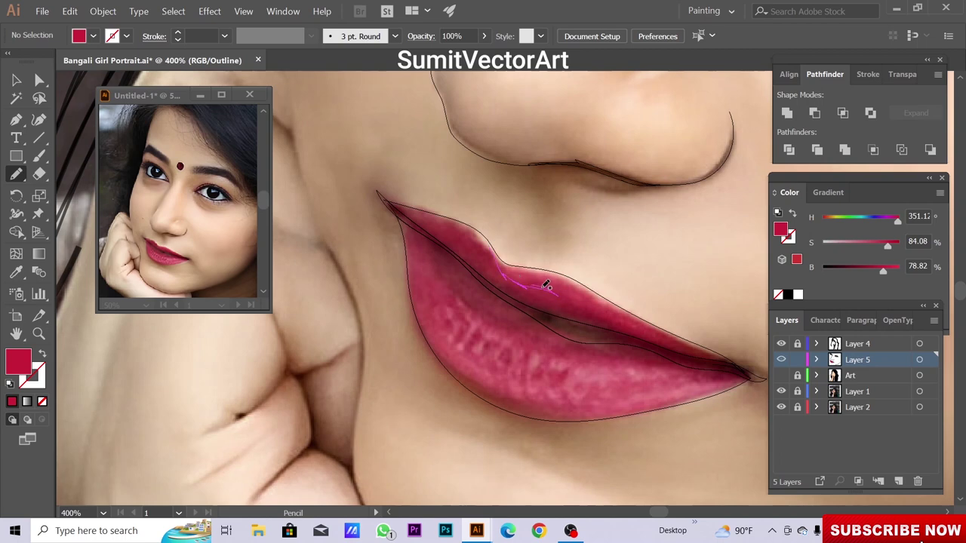
drag(355, 138, 353, 144)
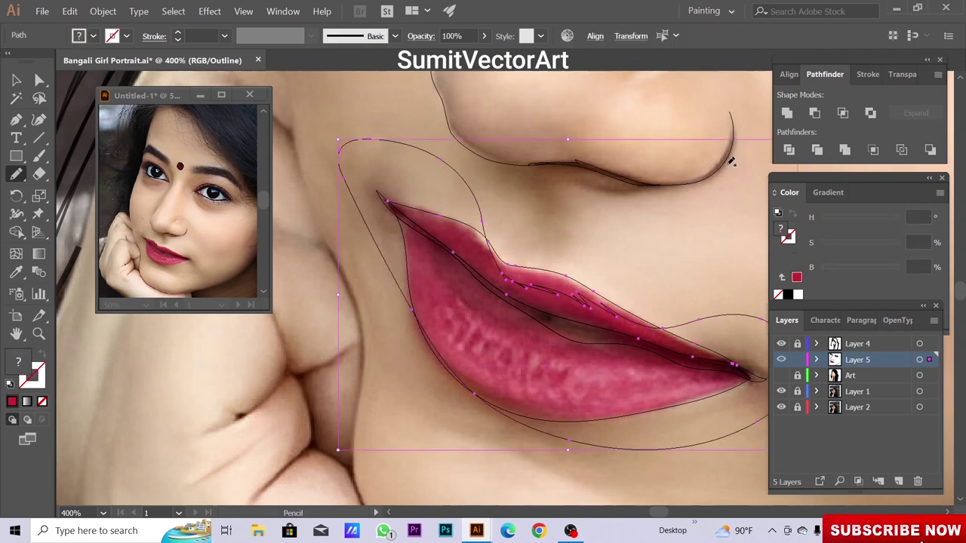
key(ctrl+y)
key(i)
drag(883, 270, 877, 270)
key(ctrl+shift+a)
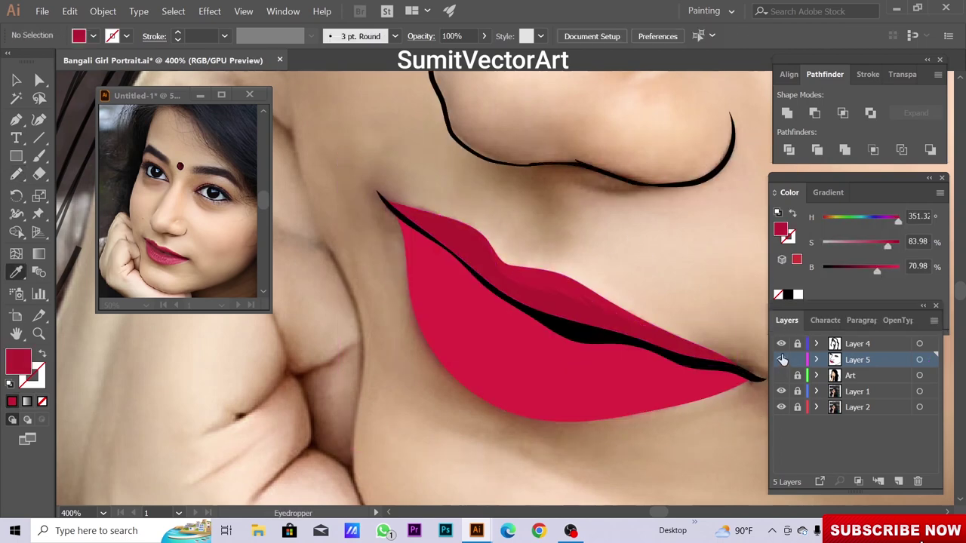
key(ctrl+y)
key(n)
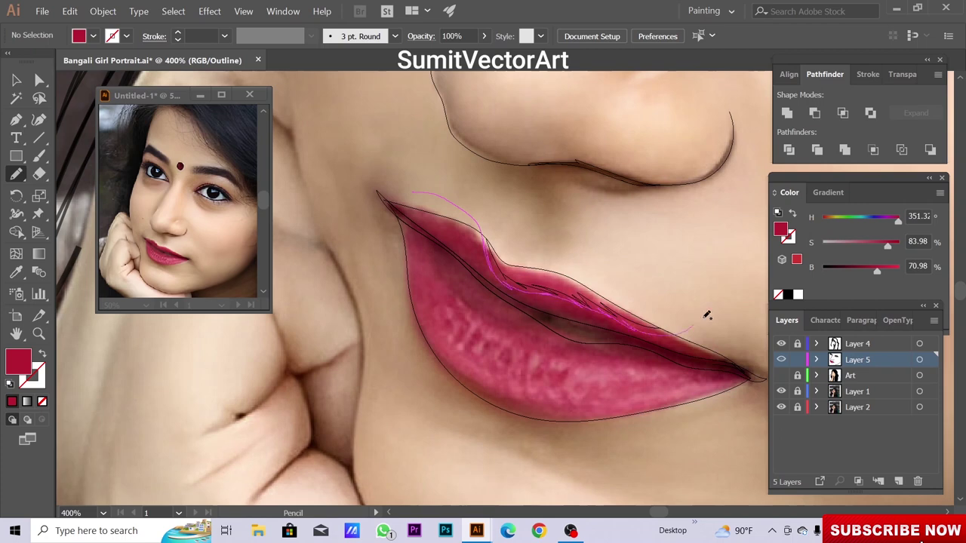
drag(403, 183, 381, 194)
key(ctrl+y)
key(i)
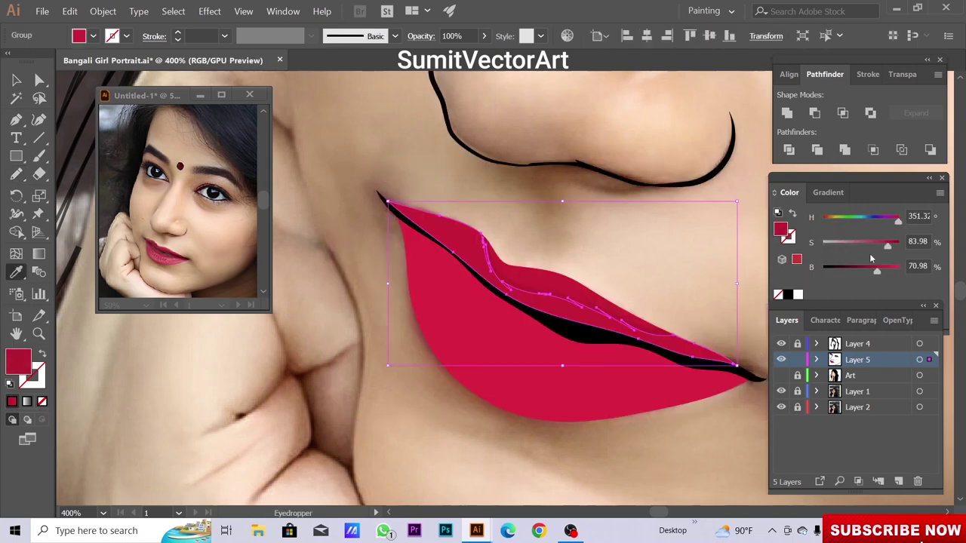
drag(888, 249, 889, 245)
key(ctrl+shift+a)
Add two more darker red shading shapes across the upper lip
key(ctrl+y)
key(n)
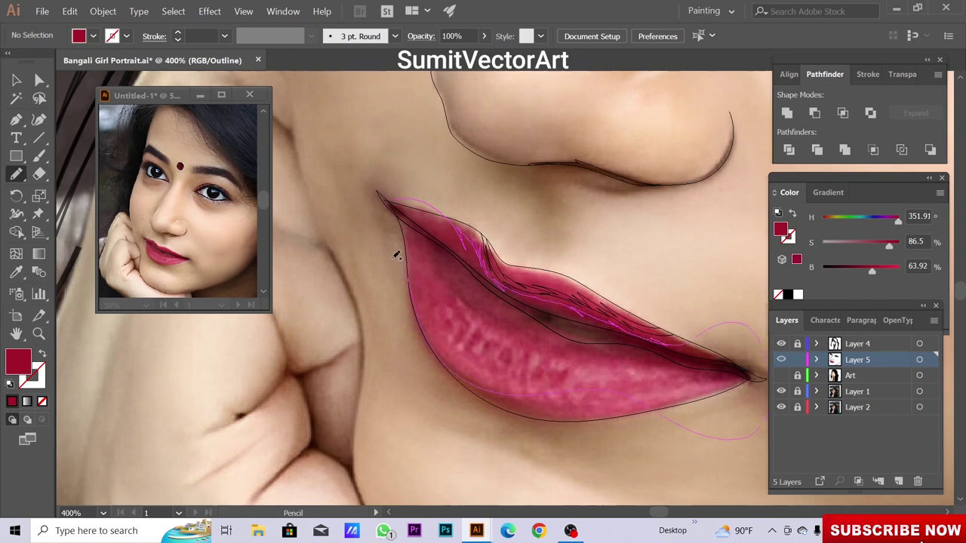
drag(396, 255, 385, 198)
key(ctrl+y)
key(i)
drag(872, 270, 864, 270)
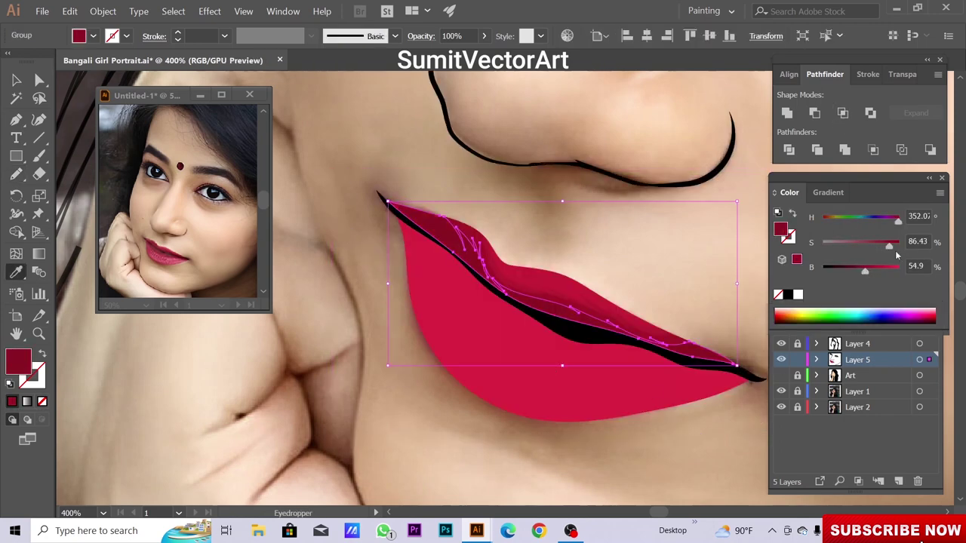
key(ctrl+shift+a)
key(ctrl+y)
key(n)
drag(308, 185, 394, 173)
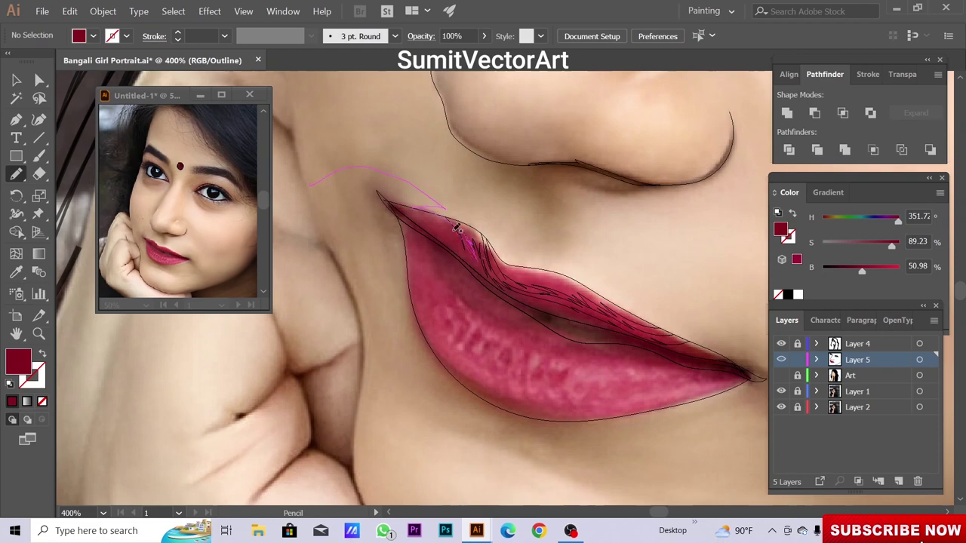
drag(336, 219, 356, 278)
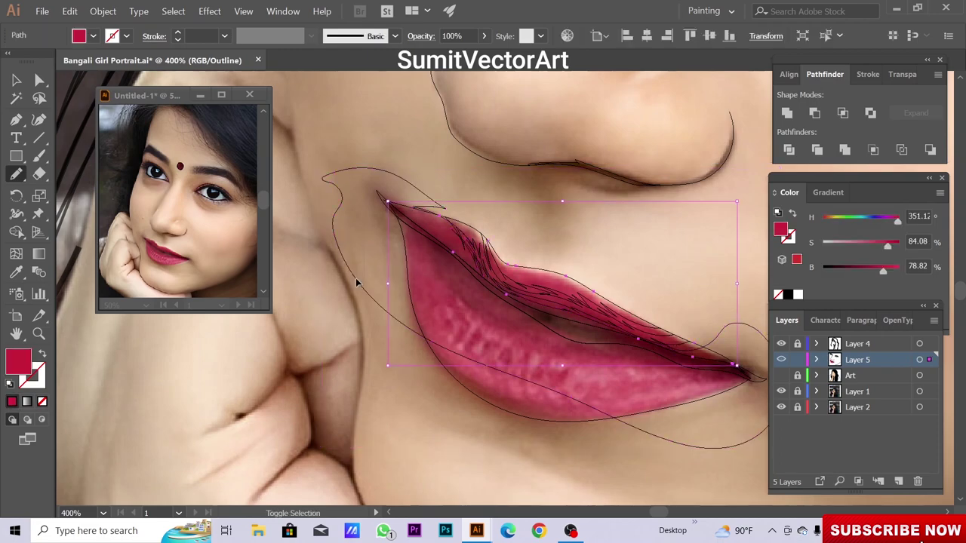
key(ctrl+y)
key(i)
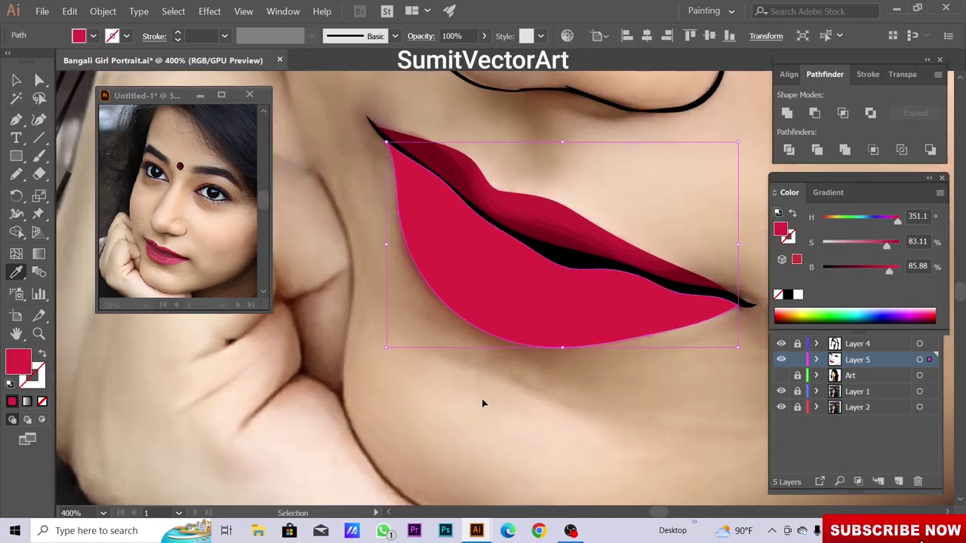
key(ctrl+shift+a)
key(ctrl+y)
key(n)
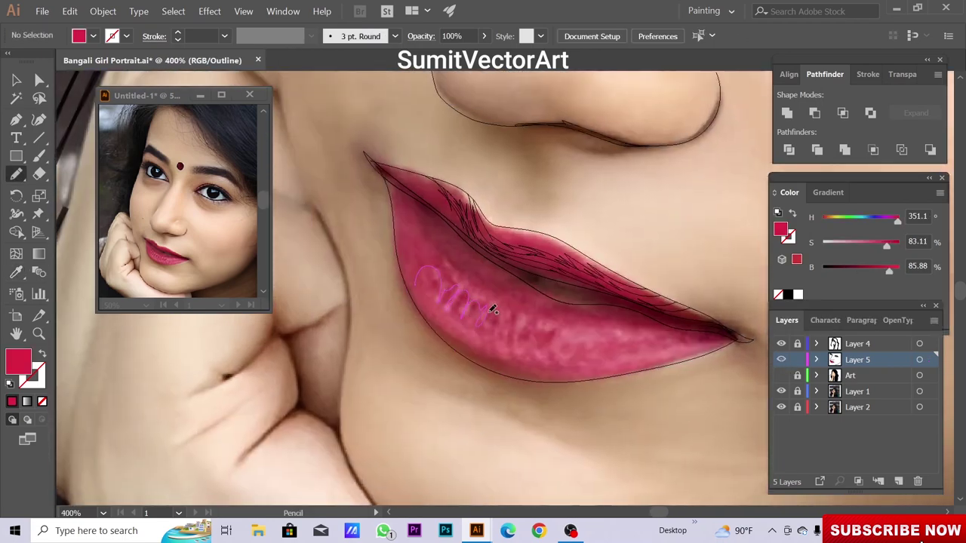
Trace two lower-lip shading shapes filled with a darkened lip red
drag(437, 256, 449, 283)
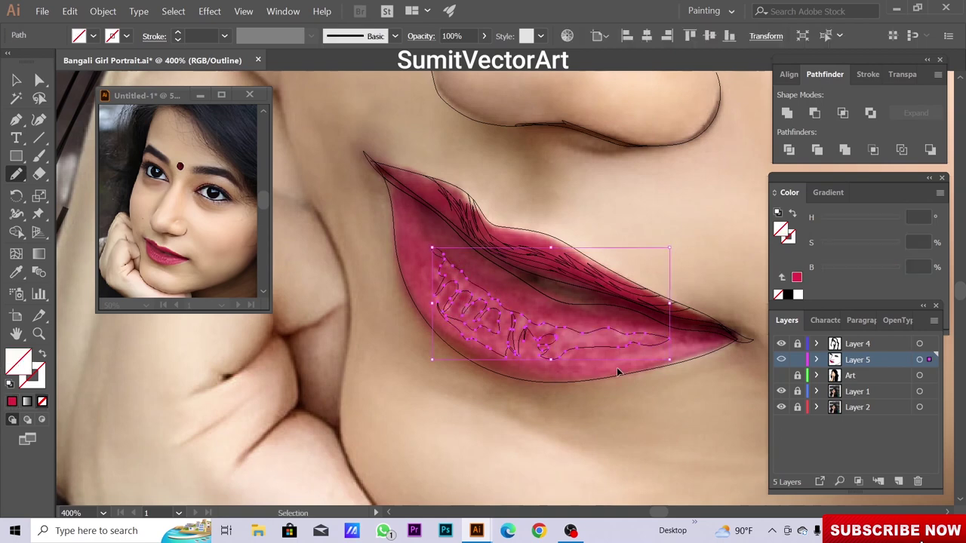
key(ctrl+y)
key(i)
drag(887, 246, 890, 249)
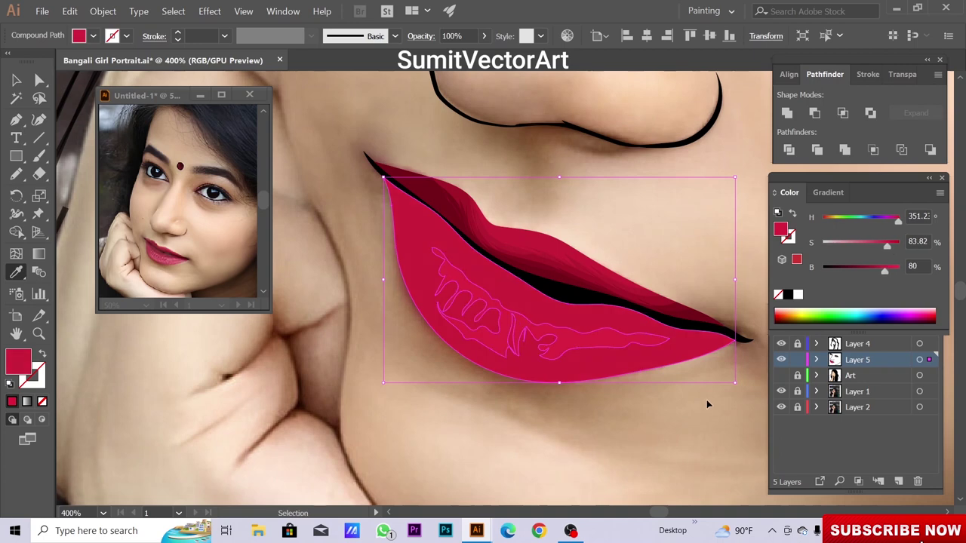
key(ctrl+shift+a)
key(ctrl+y)
key(n)
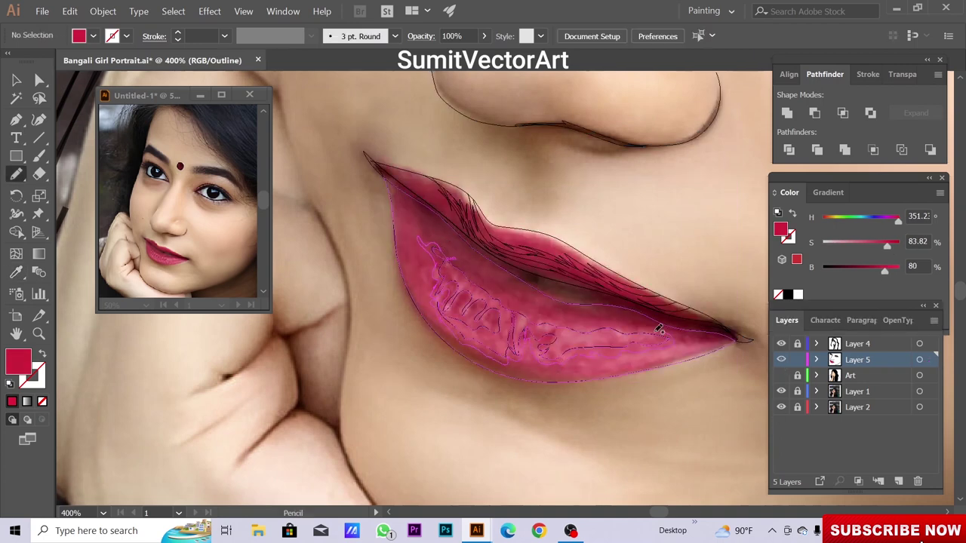
ctrl+click(508, 300)
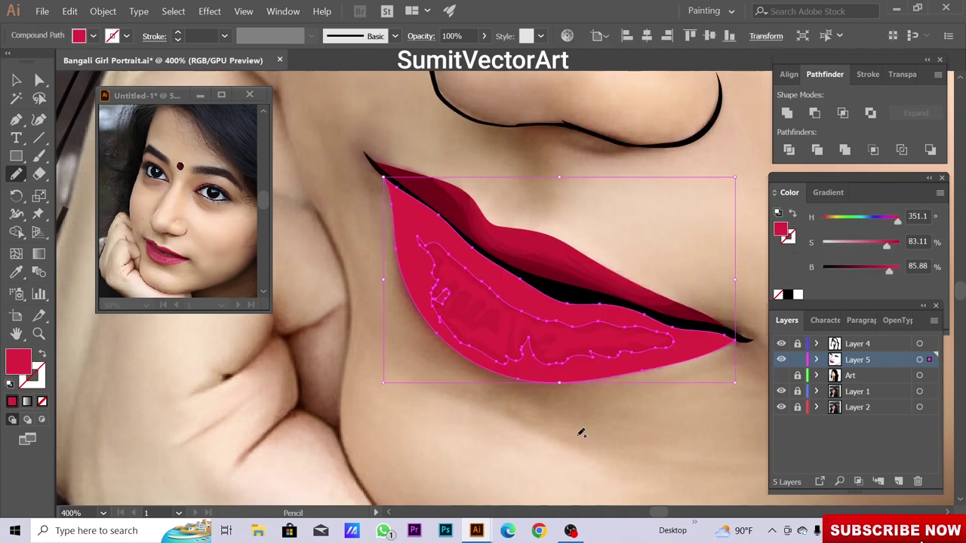
key(ctrl+y)
key(i)
drag(886, 246, 890, 246)
key(ctrl+shift+a)
key(ctrl+y)
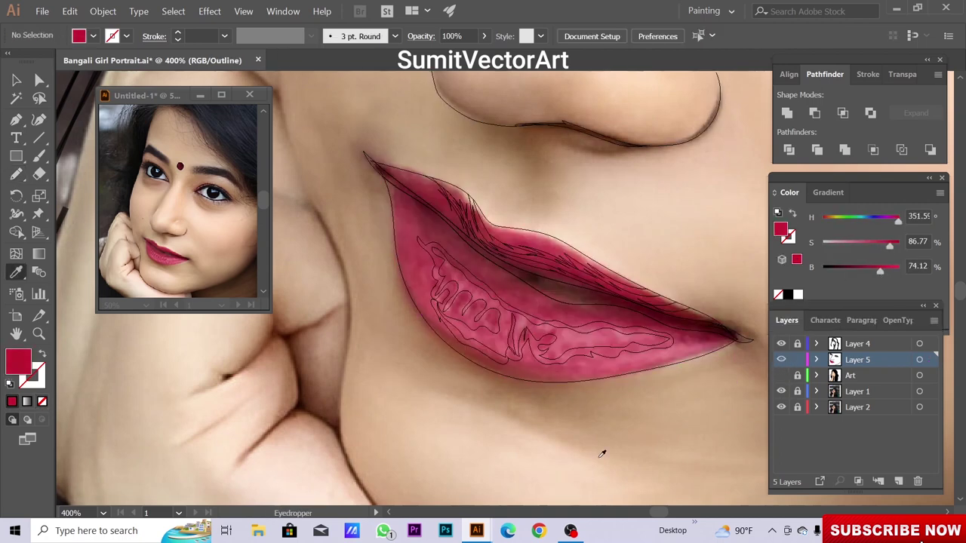
key(n)
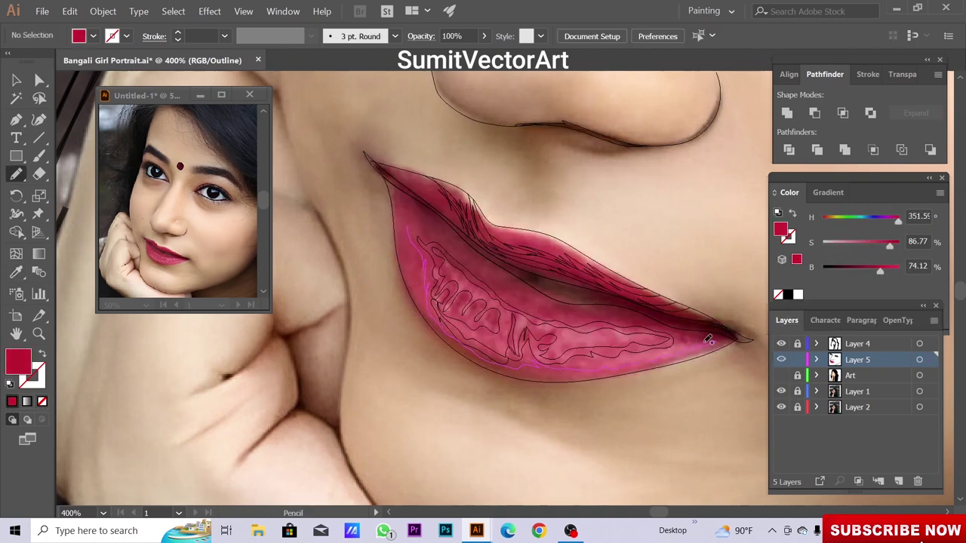
Add two more lower-lip shading shapes in a deeper, more saturated crimson
ctrl+click(432, 236)
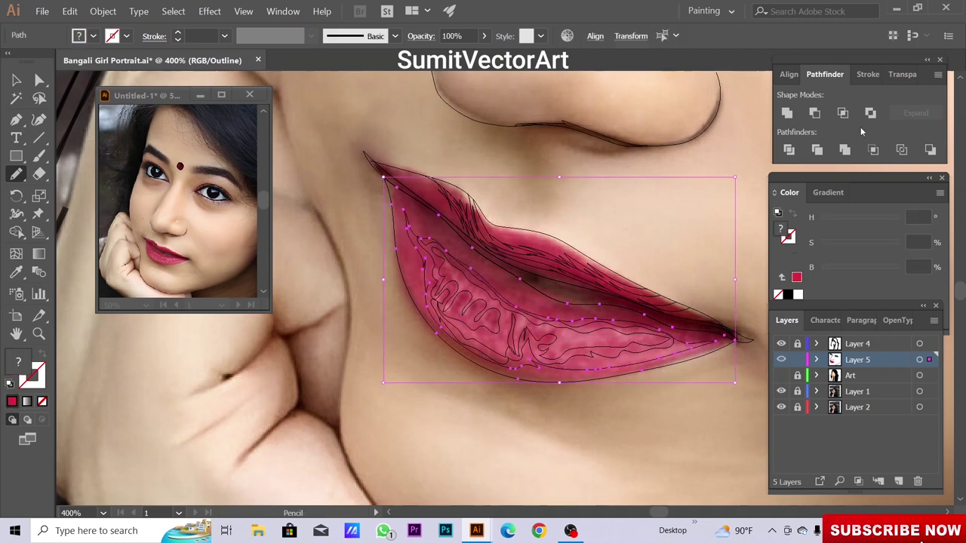
key(ctrl+y)
key(i)
drag(890, 246, 874, 270)
key(ctrl+shift+a)
key(ctrl+y)
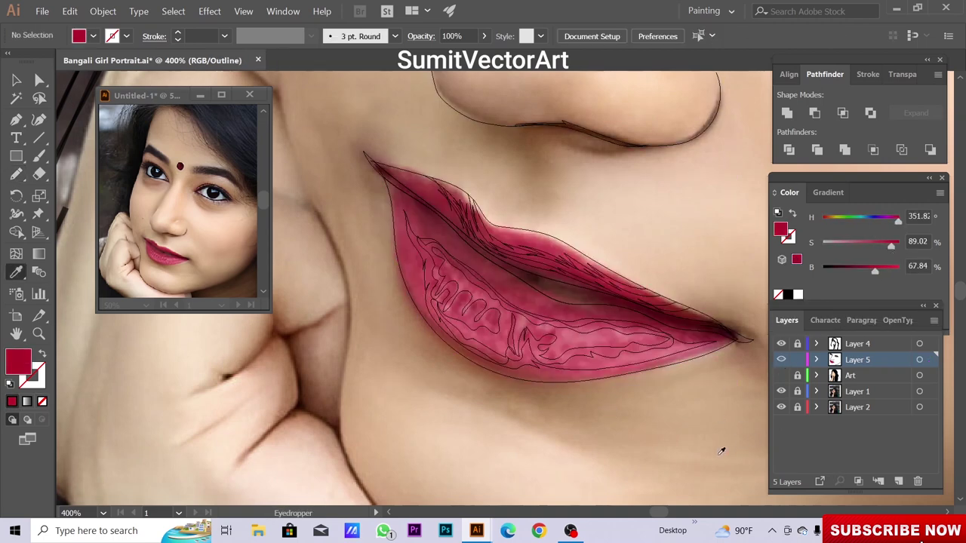
key(n)
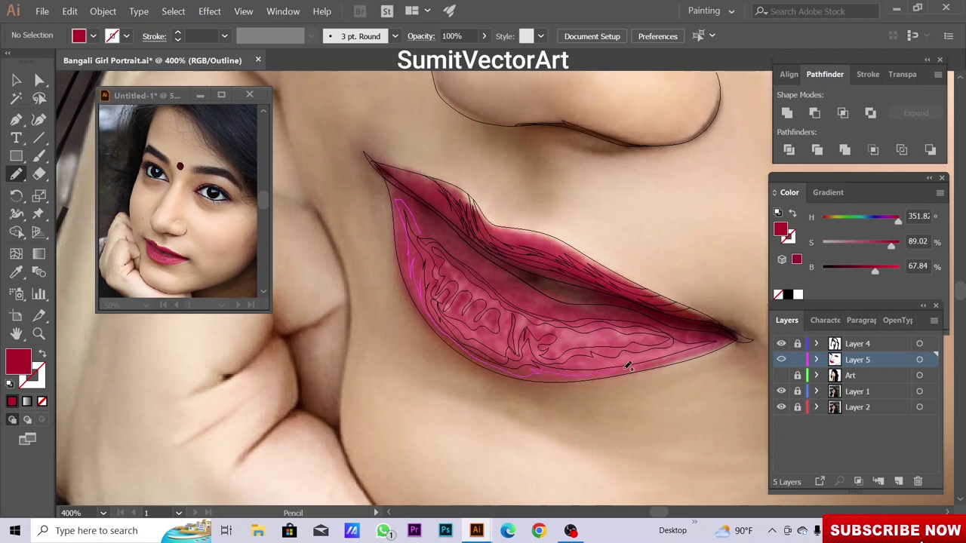
ctrl+click(434, 233)
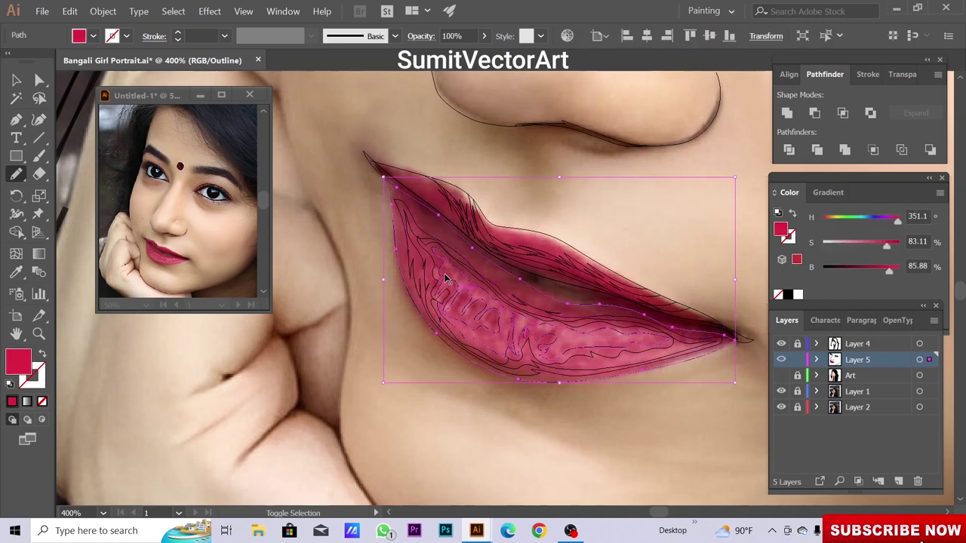
key(ctrl+y)
key(i)
drag(892, 247, 894, 246)
drag(875, 271, 869, 270)
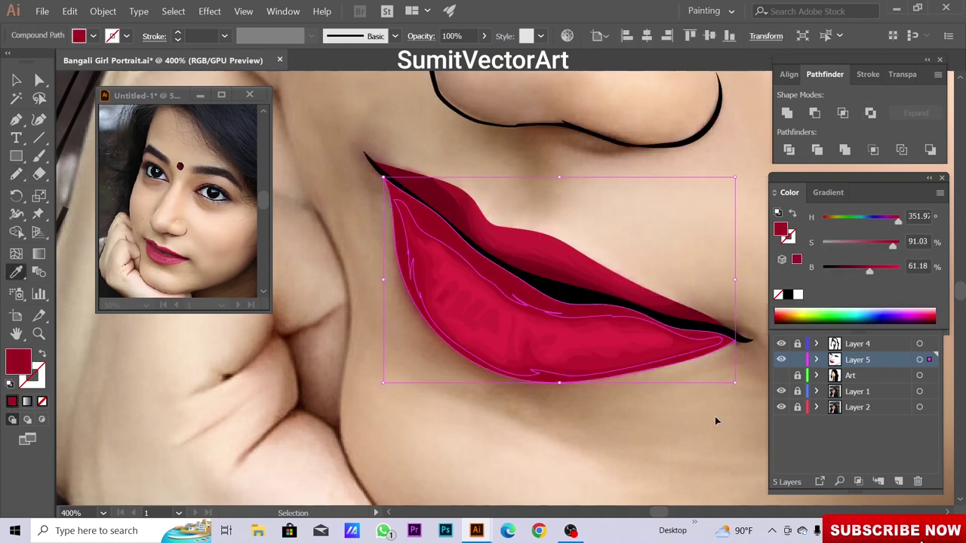
key(ctrl+shift+a)
key(ctrl+y)
key(n)
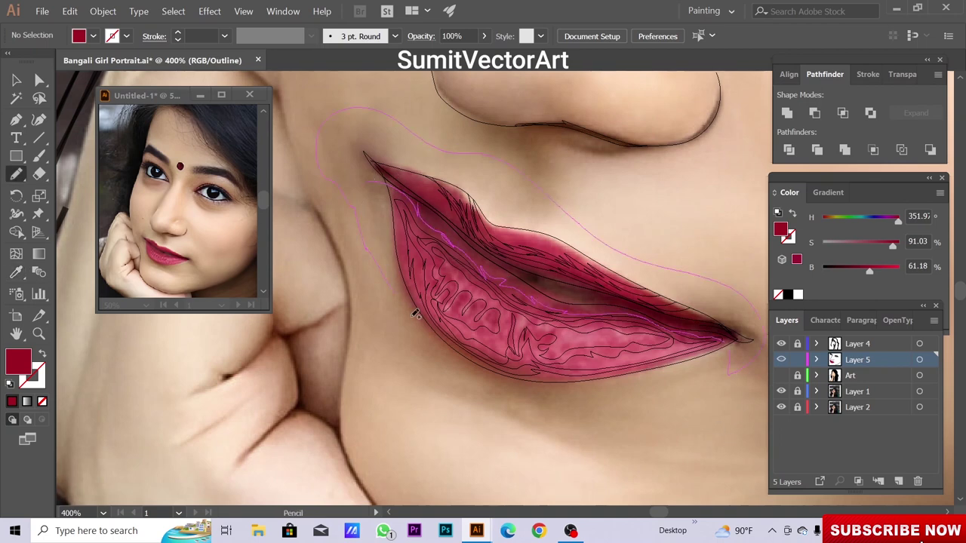
Darken the lip shading group to about 51% brightness
ctrl+click(458, 160)
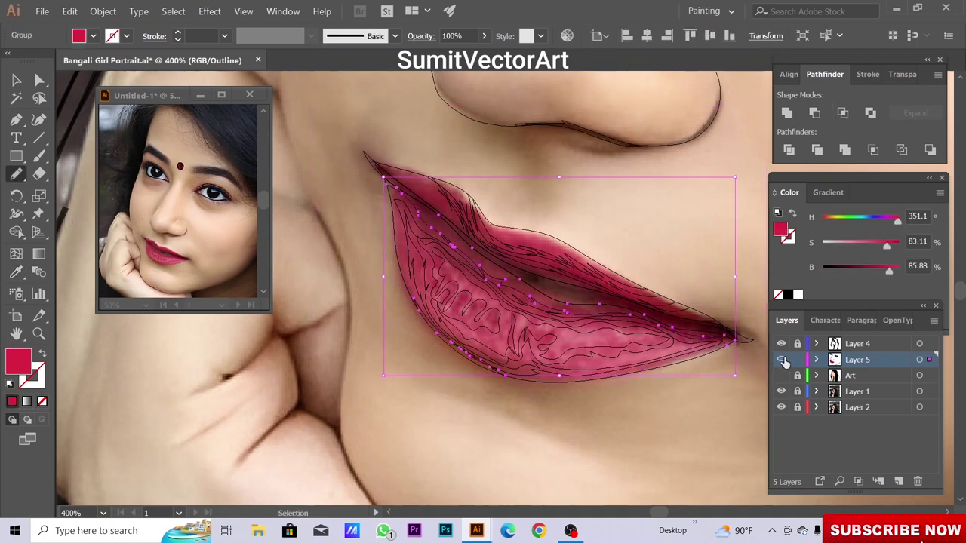
key(ctrl+y)
key(i)
drag(869, 270, 862, 270)
key(ctrl+shift+a)
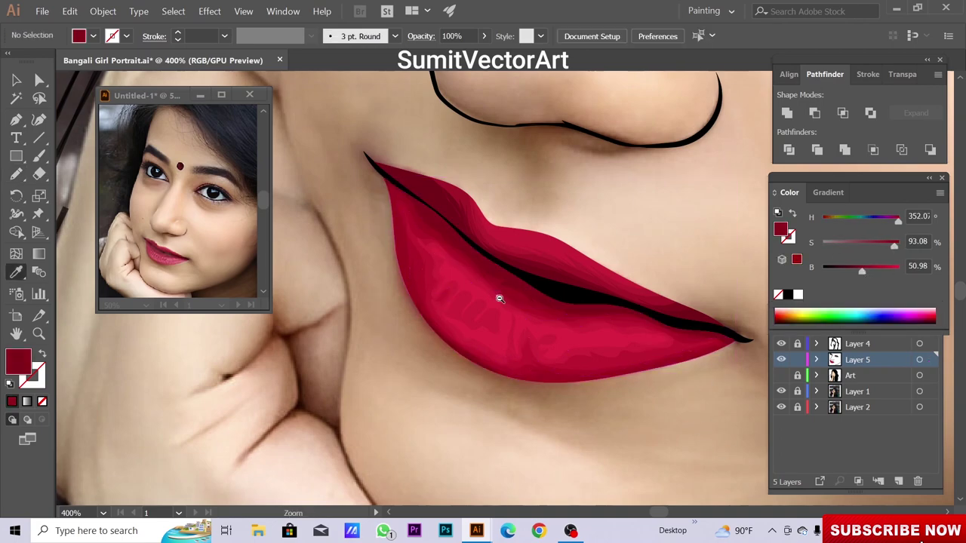
key(ctrl+0)
scroll(524, 325, up, 10)
key(ctrl+y)
Pencil the first highlight shapes across the left side of the lower lip
scroll(523, 325, up, 5)
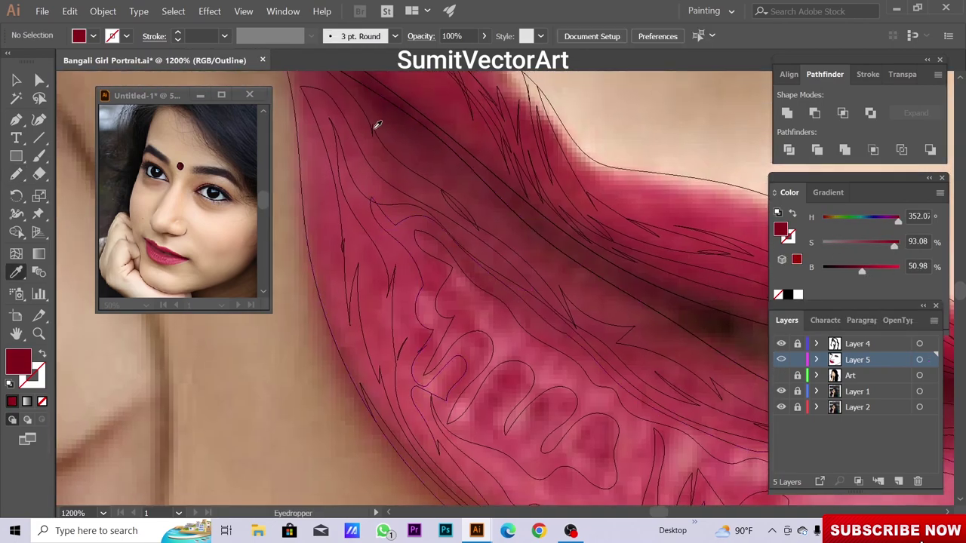
key(n)
drag(420, 234, 459, 278)
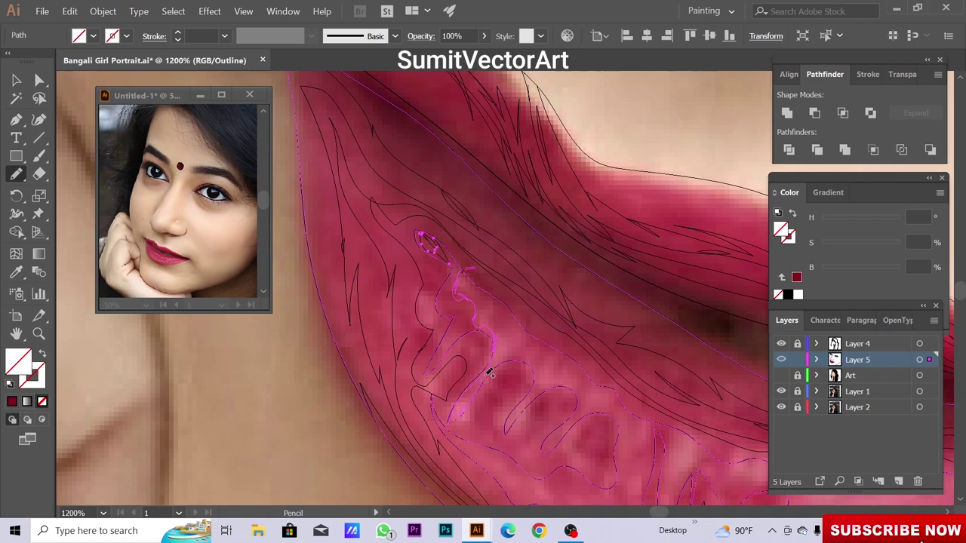
drag(504, 319, 522, 341)
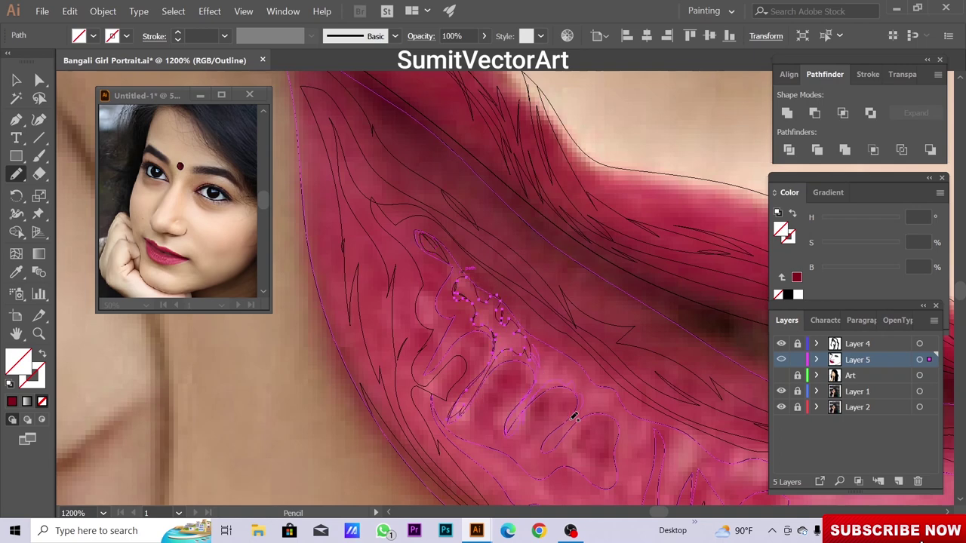
key(ctrl+shift+a)
scroll(591, 359, down, 3)
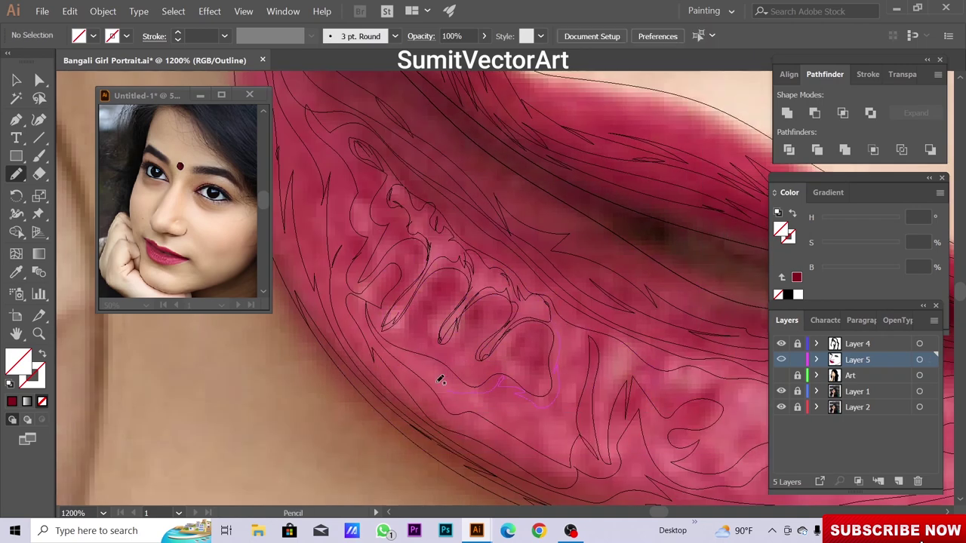
drag(578, 375, 581, 334)
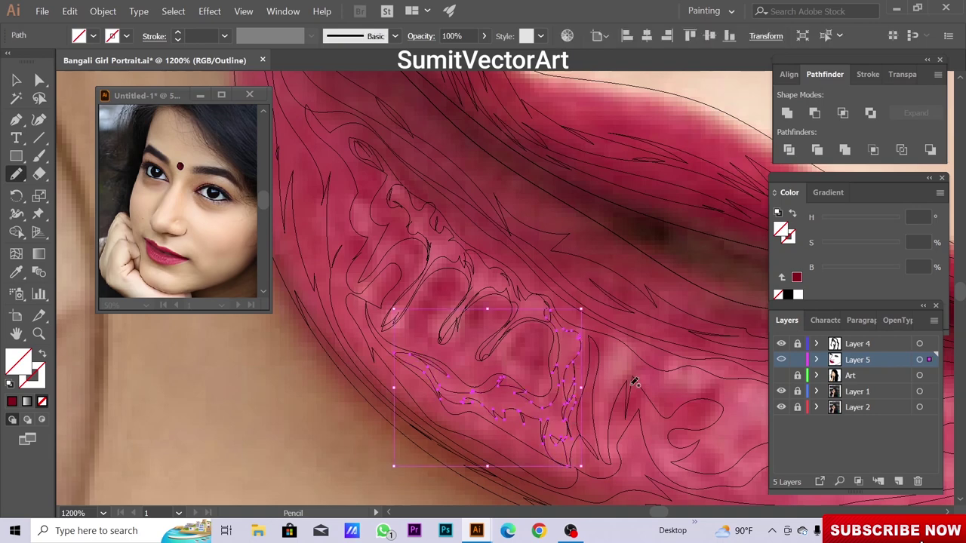
drag(606, 414, 607, 344)
scroll(588, 377, right, 2)
drag(651, 441, 656, 436)
Draw further narrow highlight shapes across the rest of the lower lip
scroll(649, 438, right, 4)
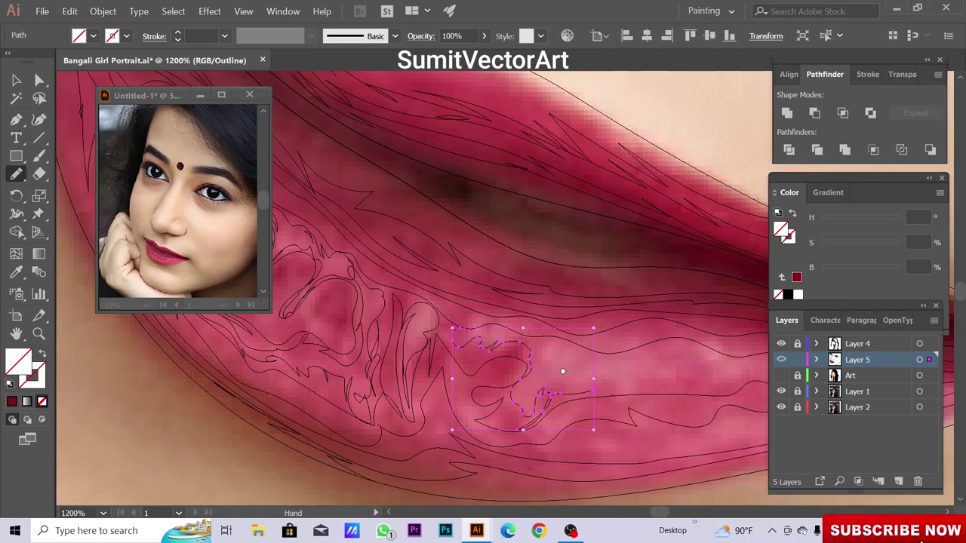
scroll(588, 385, down, 1)
scroll(459, 324, right, 2)
drag(603, 349, 652, 352)
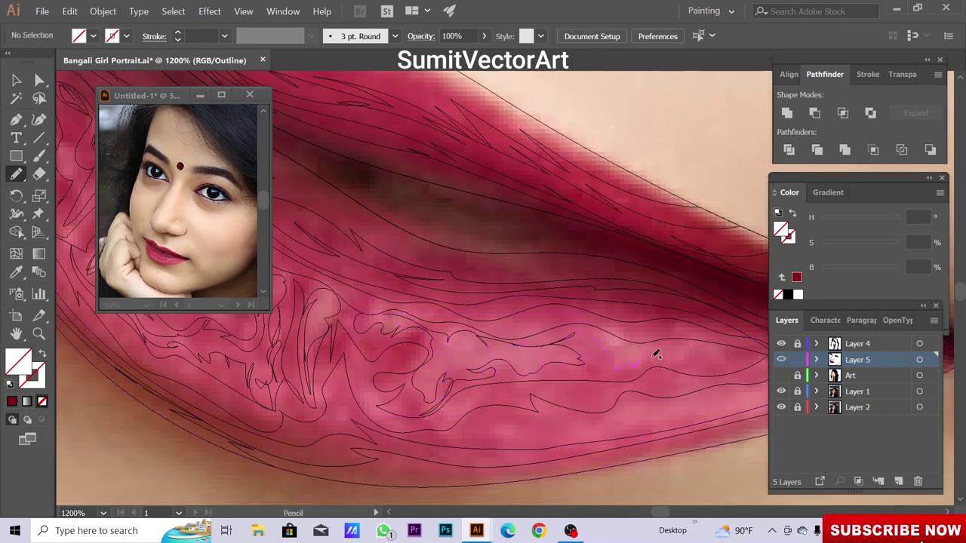
scroll(528, 362, left, 4)
scroll(562, 357, up, 1)
drag(463, 369, 487, 356)
scroll(546, 431, left, 2)
scroll(528, 408, up, 2)
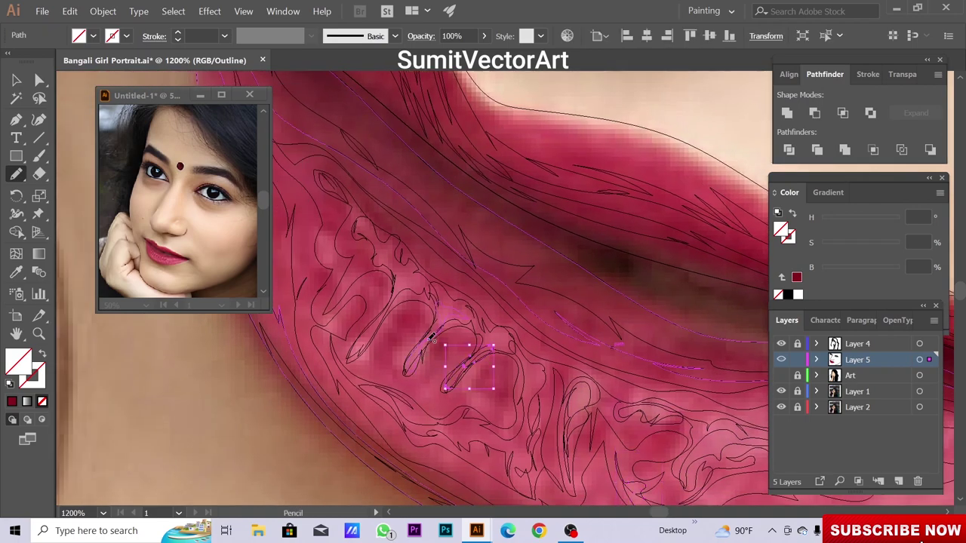
scroll(432, 338, left, 2)
drag(422, 377, 407, 296)
drag(501, 405, 561, 386)
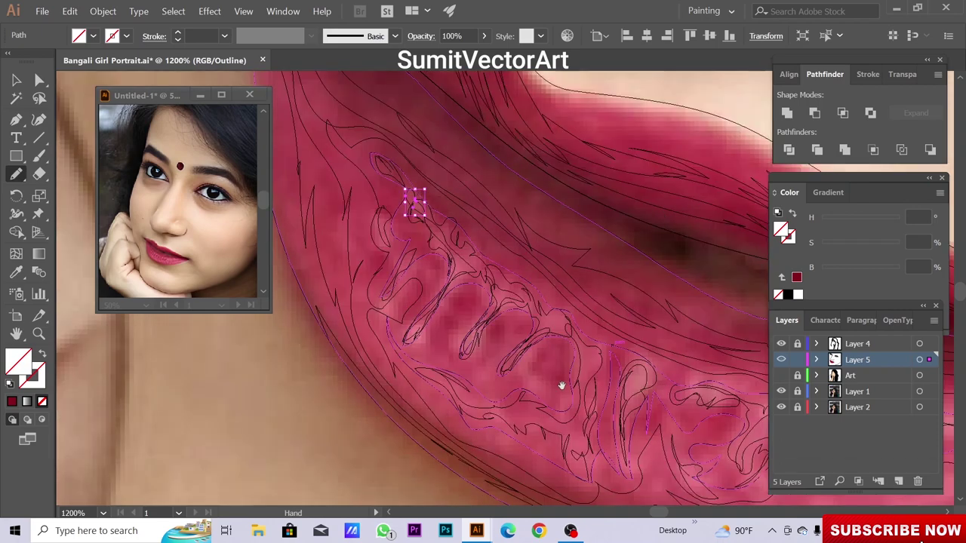
key(ctrl+minus)
Recolour the lip highlights light pink at 50% opacity
key(ctrl+a)
key(ctrl+y)
key(i)
click(749, 301)
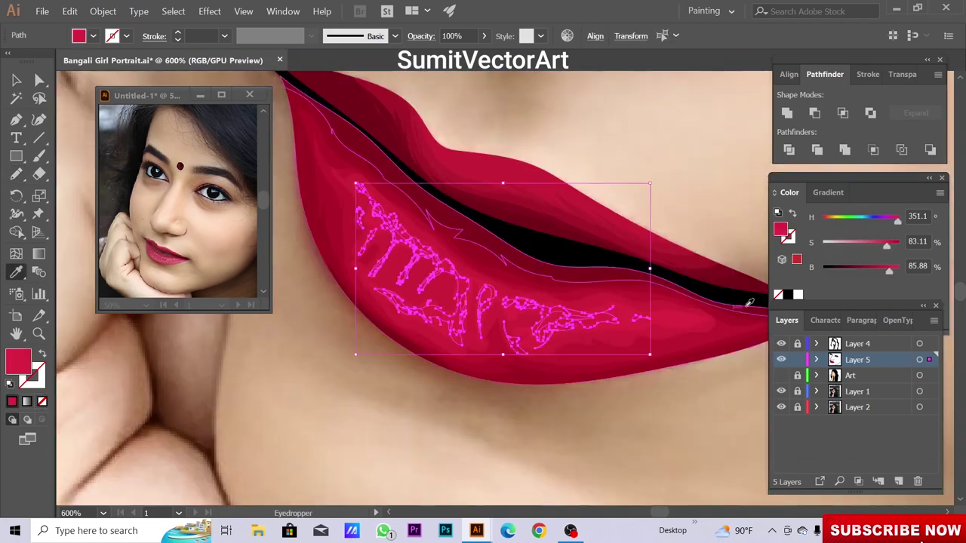
click(749, 302)
key(ctrl+shift+a)
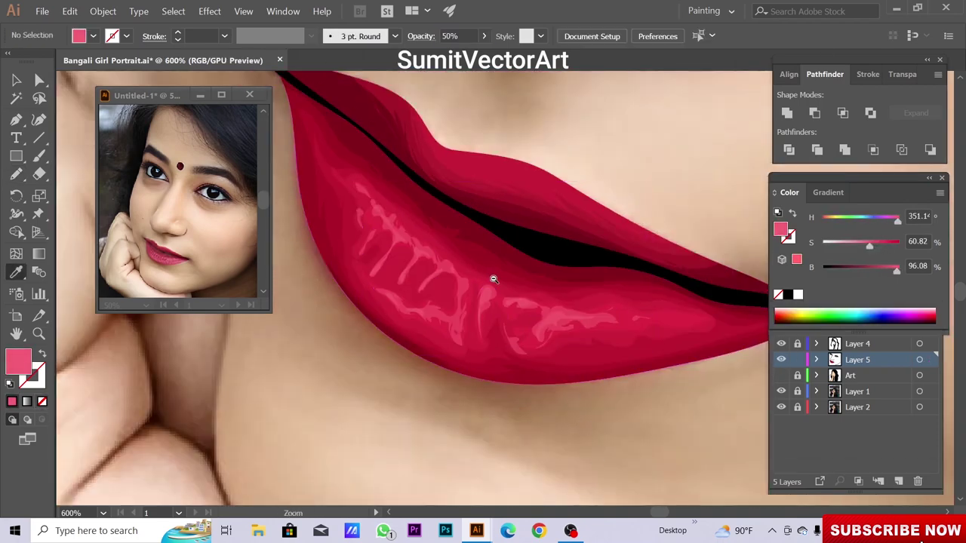
ctrl+alt+click(493, 279)
ctrl+alt+click(494, 280)
ctrl+alt+click(494, 279)
ctrl+alt+click(494, 279)
ctrl+alt+click(494, 279)
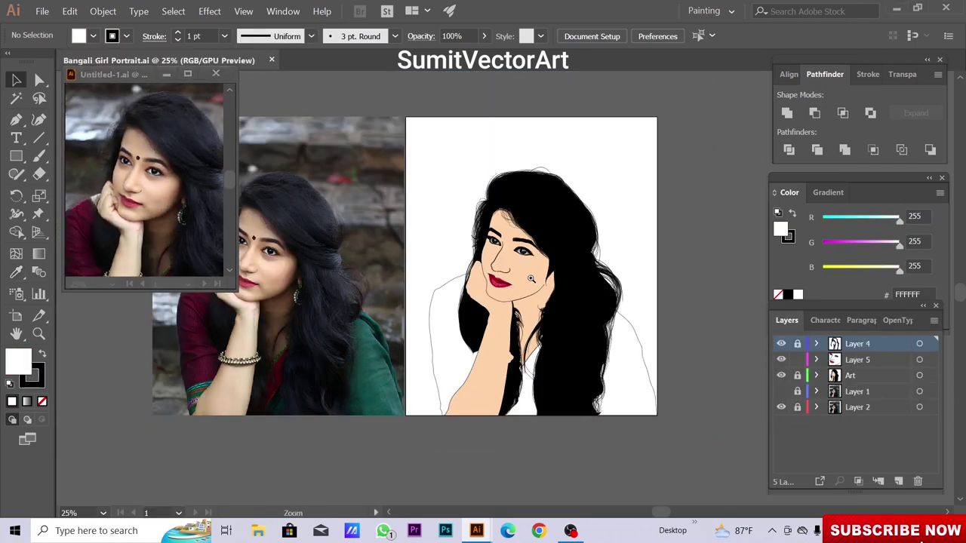
Unlock the Art layer and select the face skin shape with HSB colour shown
click(531, 279)
click(797, 375)
click(484, 288)
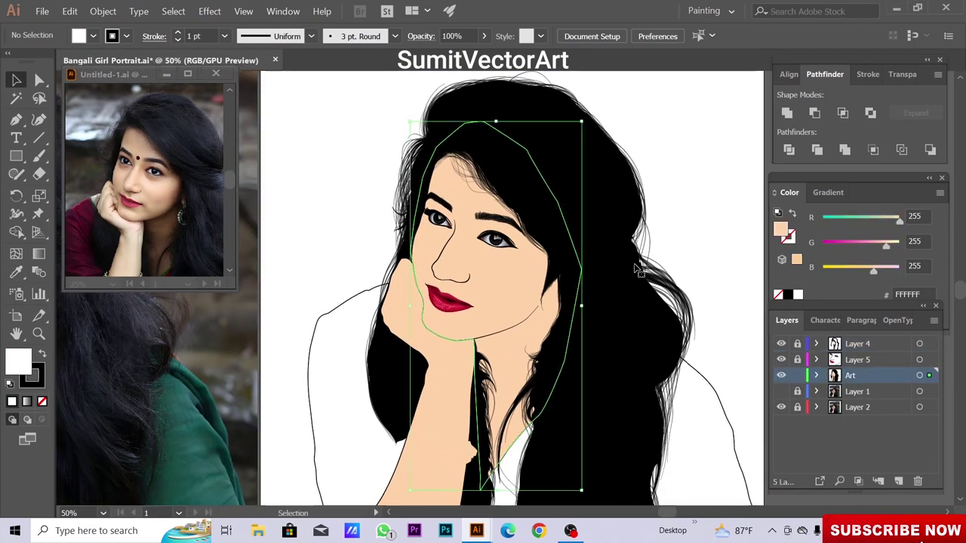
right_click(484, 287)
click(709, 459)
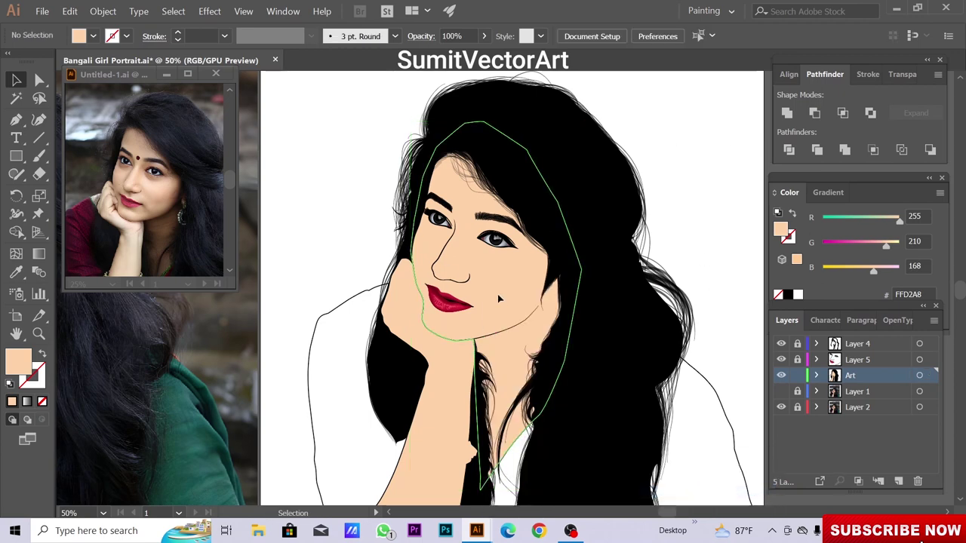
click(495, 289)
click(940, 192)
click(836, 234)
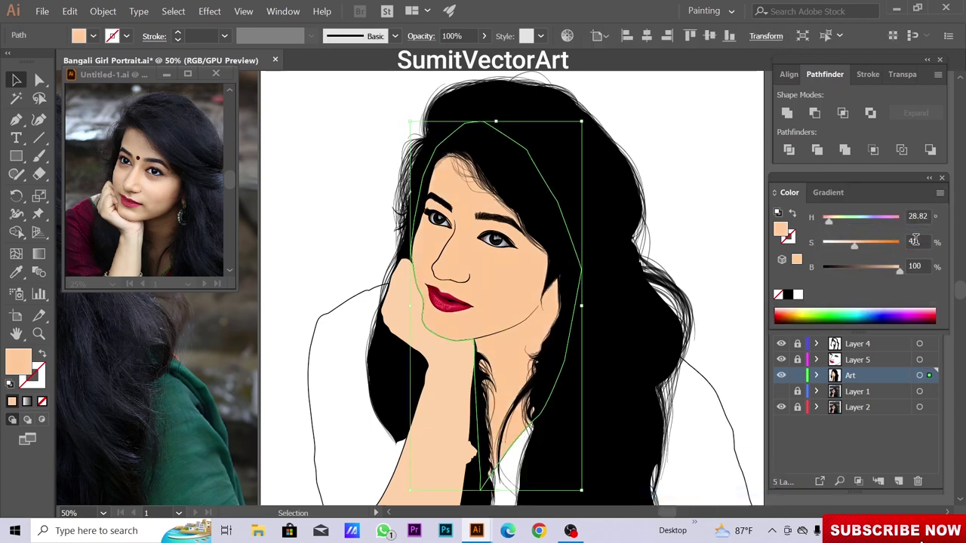
Set the skin fill to about 29° hue and 44% saturation
key(ctrl+shift+a)
key(a)
scroll(460, 337, down, 2)
click(717, 169)
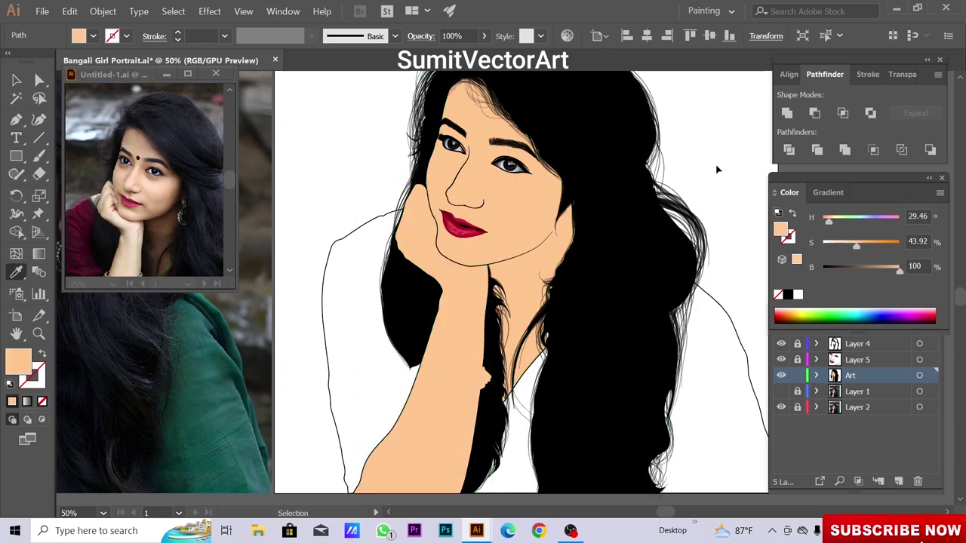
scroll(677, 231, down, 1)
scroll(717, 259, up, 1)
scroll(691, 218, up, 1)
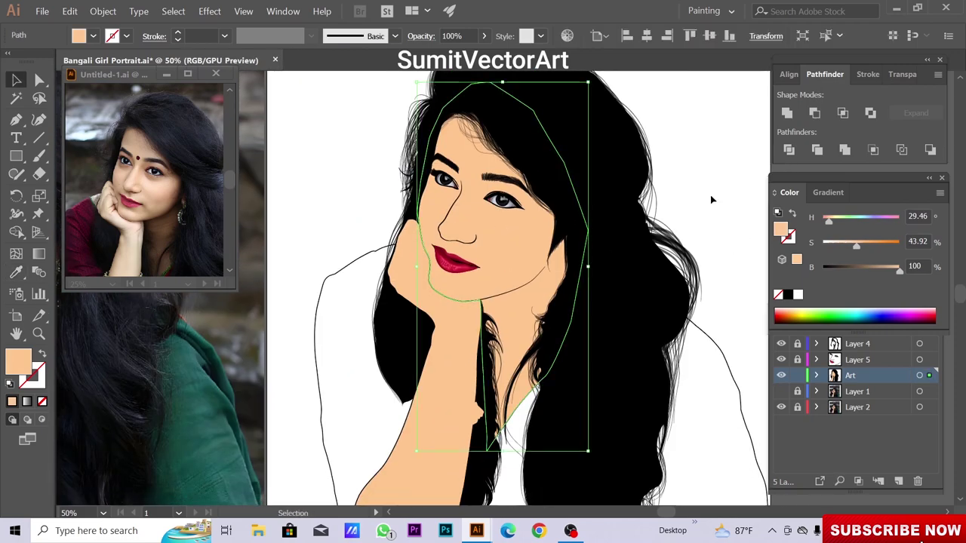
key(ctrl+y)
key(ctrl+plus)
With the Pencil tool, trace shading shapes above the left eyebrow and down the nose
scroll(581, 302, up, 1)
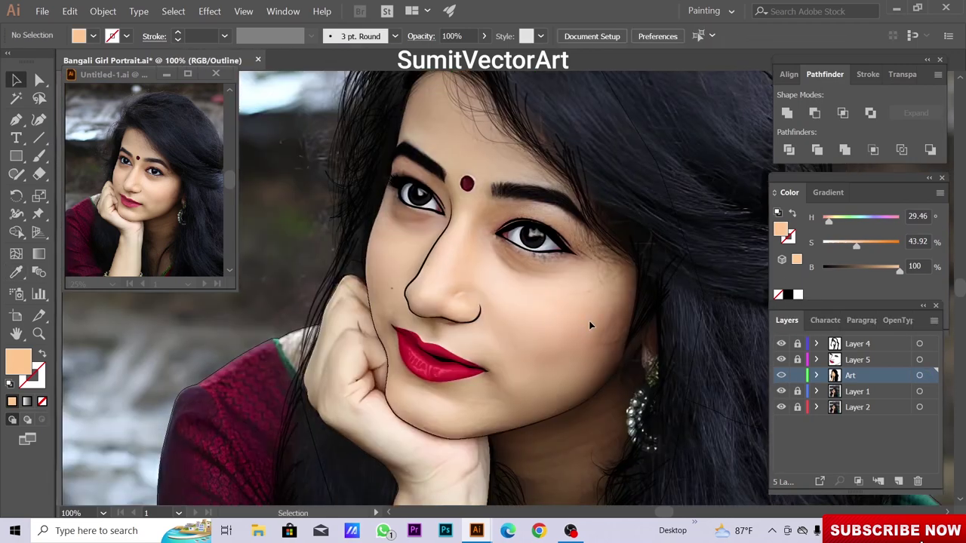
key(n)
drag(396, 150, 422, 136)
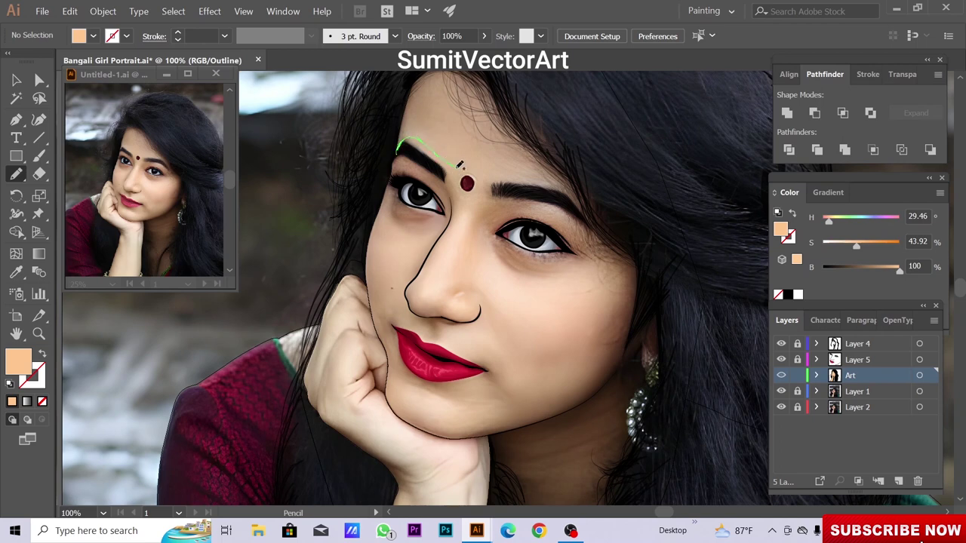
drag(528, 167, 540, 181)
drag(487, 203, 489, 206)
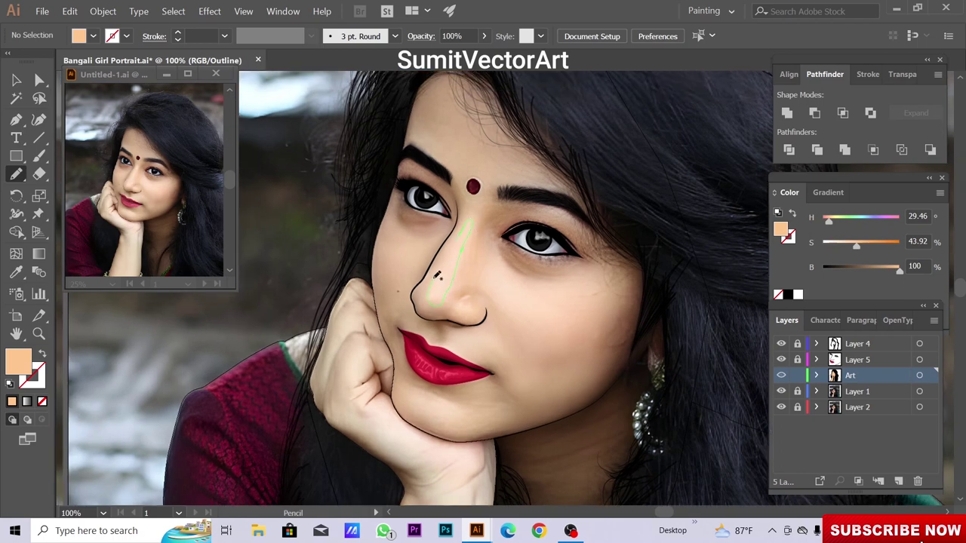
drag(436, 276, 456, 306)
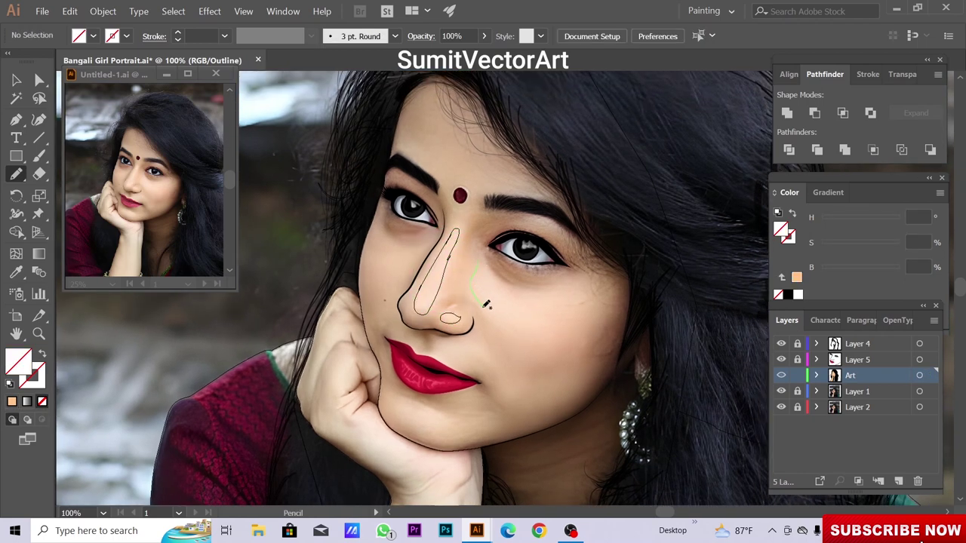
Trace cheek, upper-lip, chin and right-eyebrow shading shapes, then select everything
drag(524, 289, 512, 300)
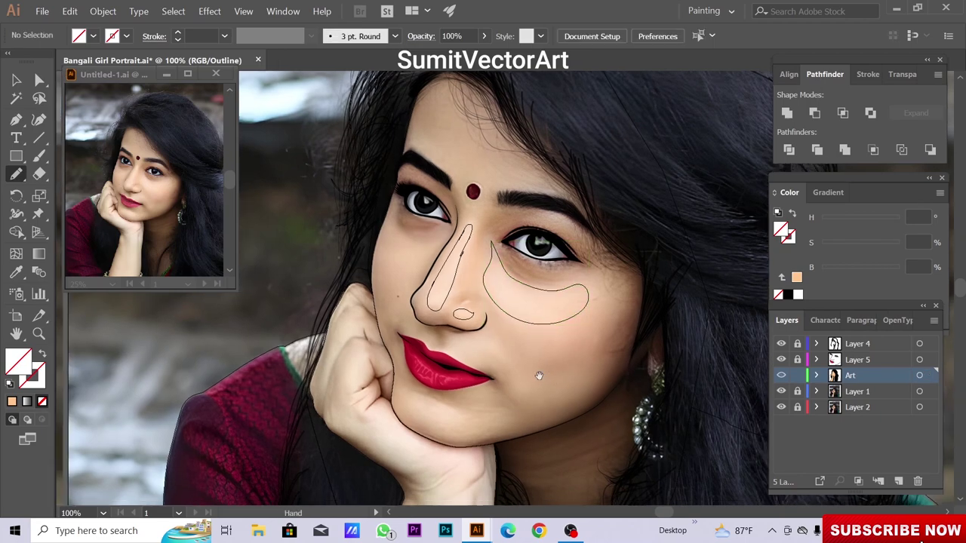
mouse_move(429, 339)
mouse_down()
mouse_move(463, 363)
mouse_move(508, 361)
mouse_up()
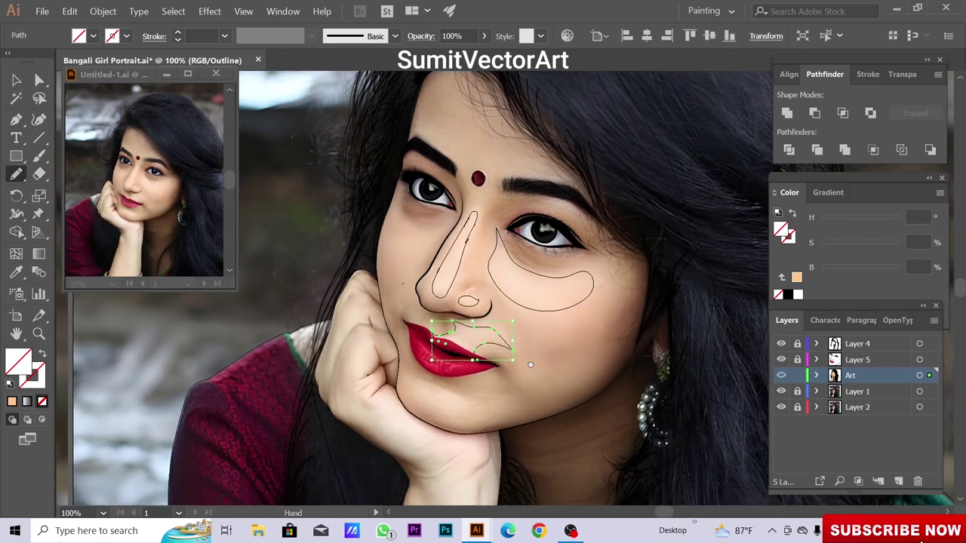
drag(450, 380, 423, 365)
drag(496, 404, 515, 392)
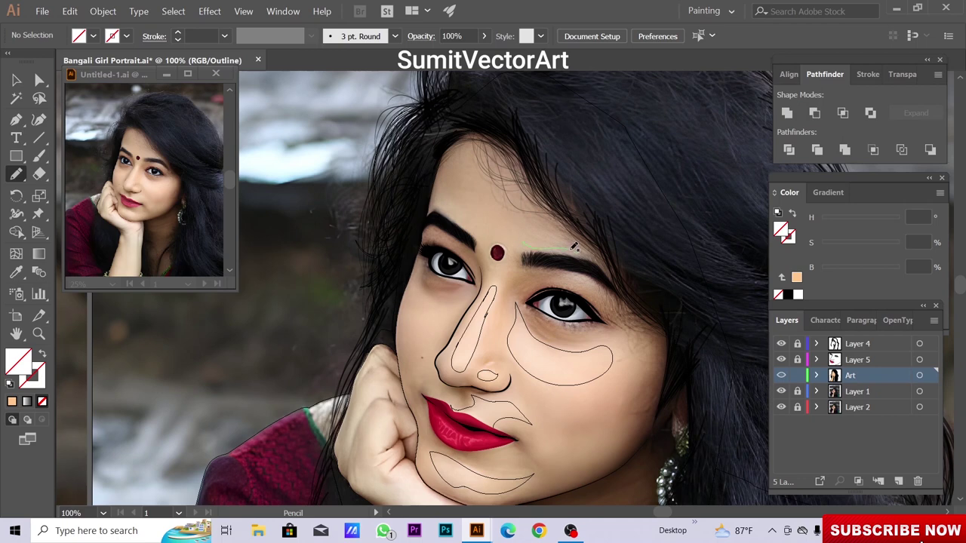
drag(574, 248, 577, 249)
scroll(576, 317, down, 3)
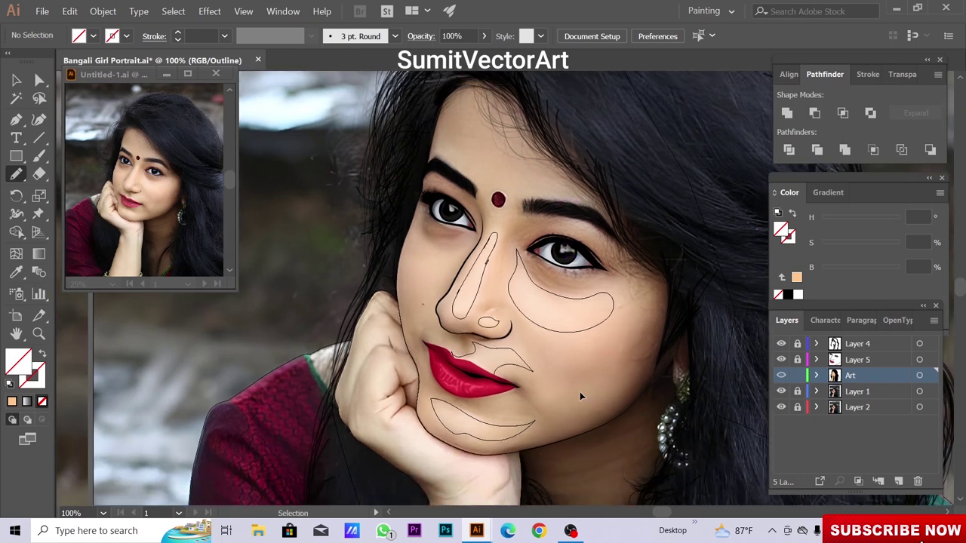
key(ctrl+a)
In colour preview, sample the peach skin and deepen it to about 28° hue, 46% saturation
click(796, 277)
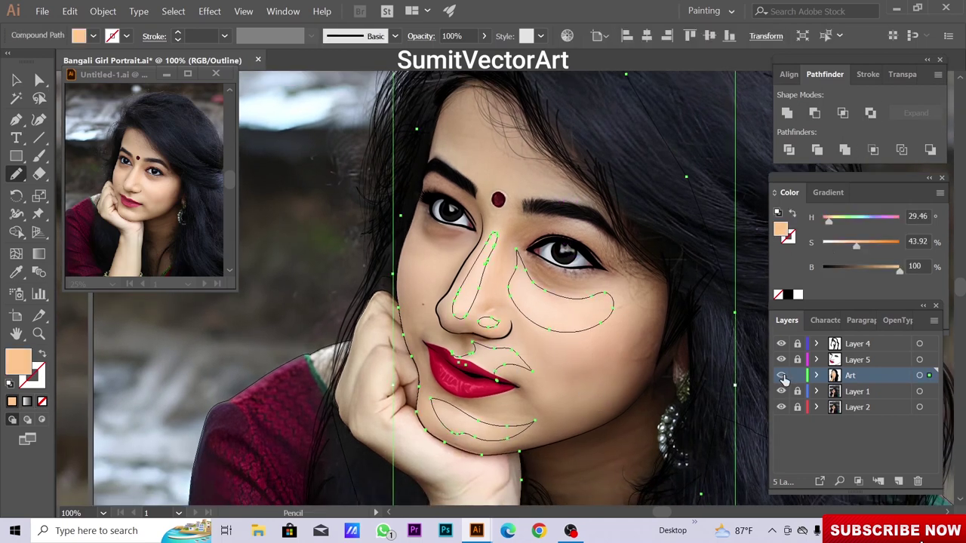
key(ctrl+y)
key(ctrl+minus)
click(781, 391)
key(i)
click(853, 257)
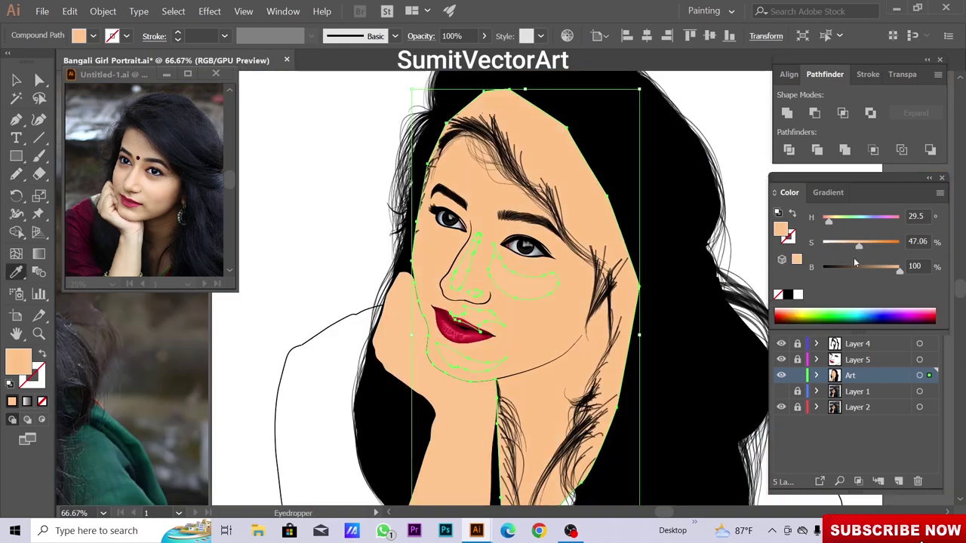
key(Return)
Send the peach shading behind the hair, deselect, and show the reference photo again
right_click(494, 249)
click(709, 390)
key(ctrl+shift+a)
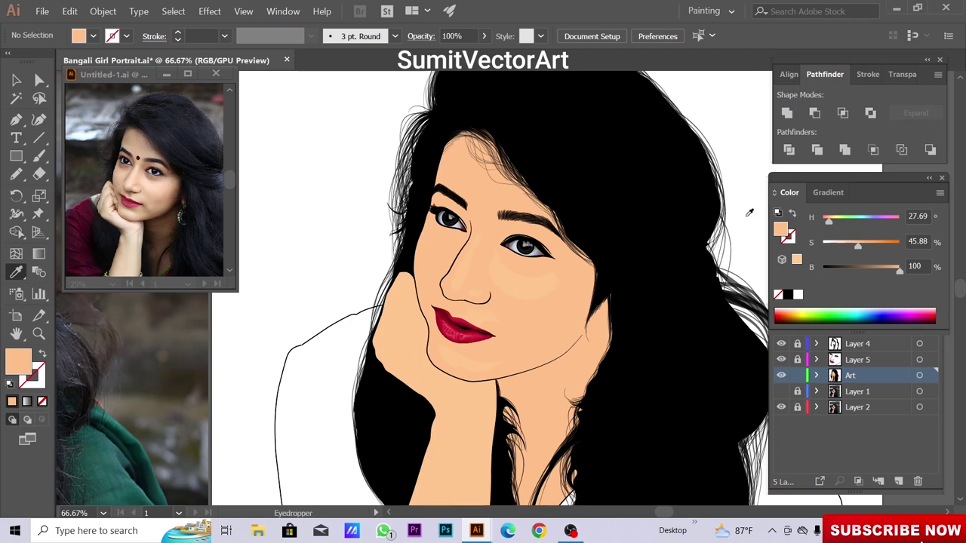
click(781, 391)
Switch to outline view over the photo, zoom in, and ready the Pencil with no fill
ctrl+click(781, 375)
key(ctrl+plus)
key(ctrl+plus)
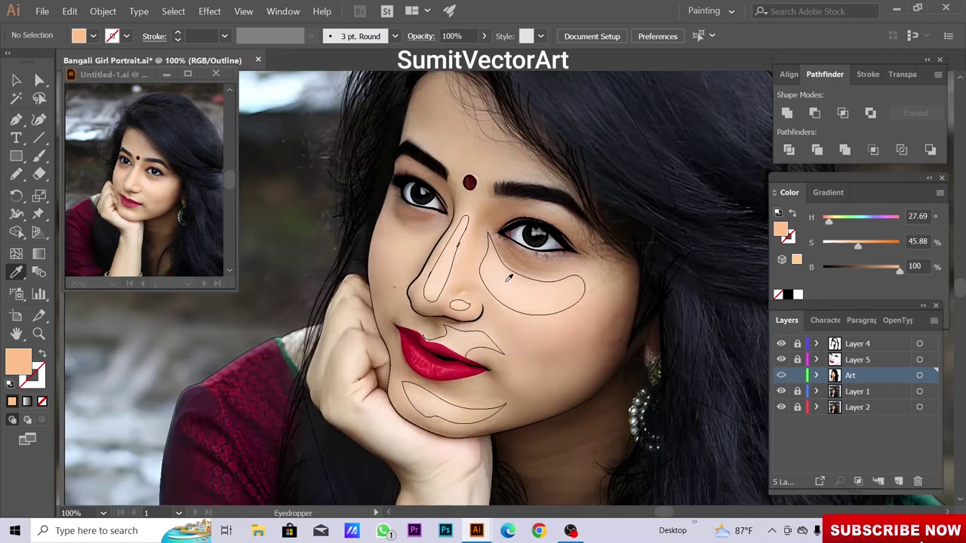
drag(505, 301, 516, 333)
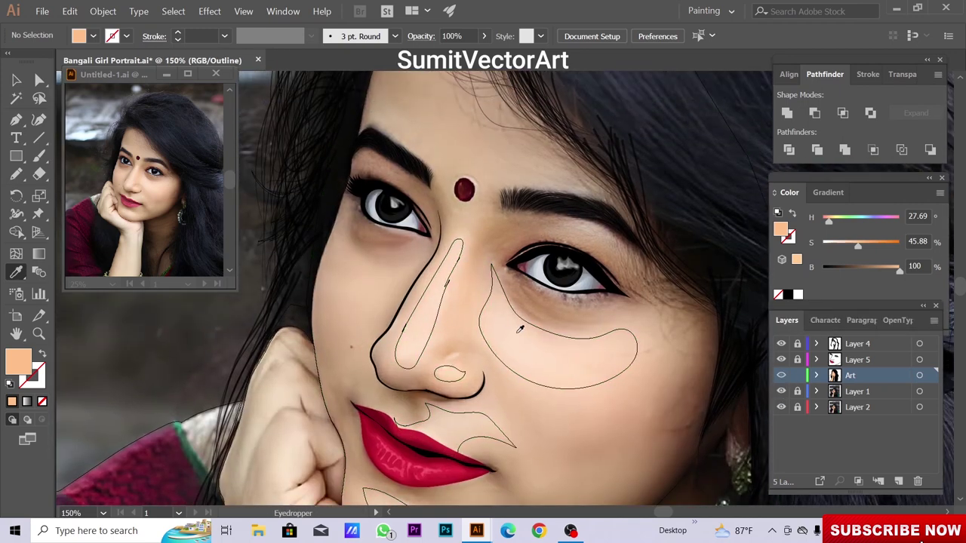
key(n)
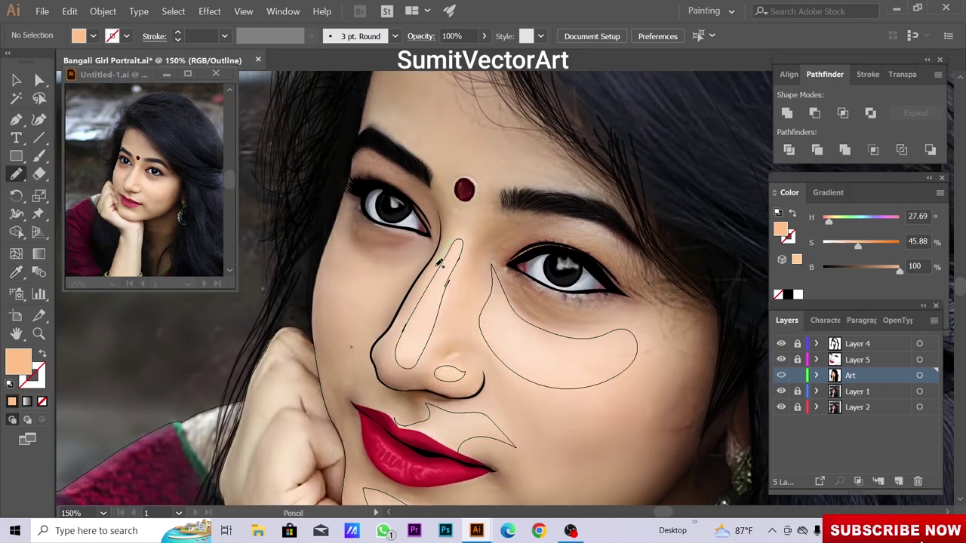
key(slash)
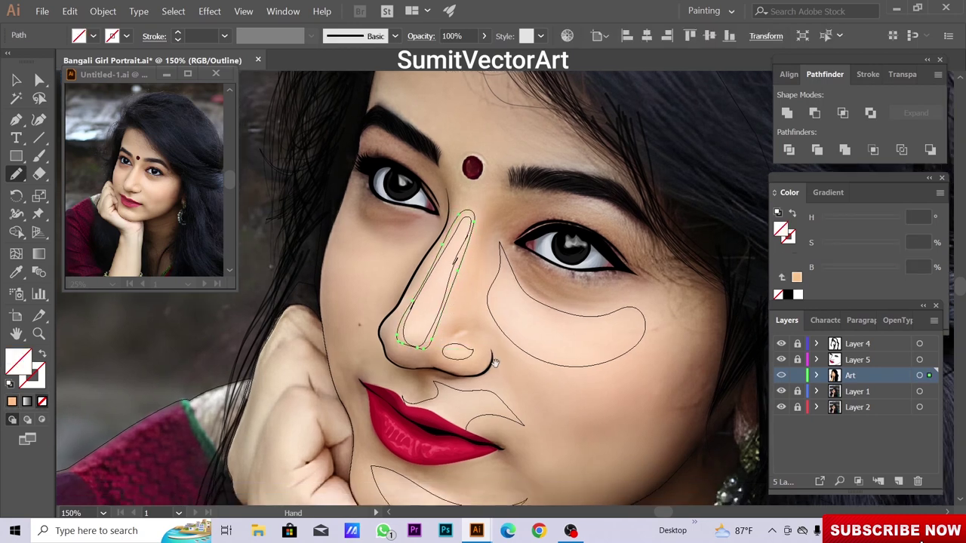
drag(459, 361, 468, 339)
scroll(501, 280, up, 1)
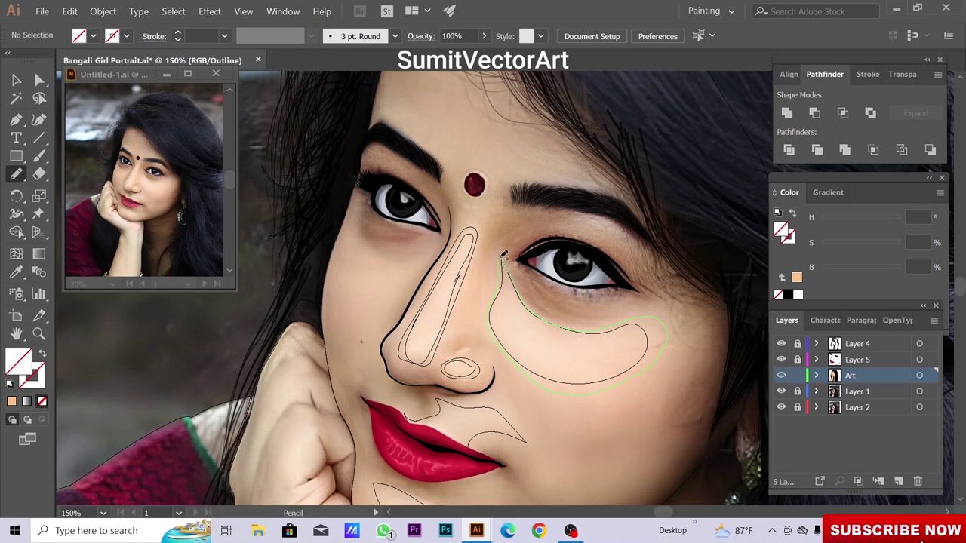
scroll(580, 402, down, 3)
Trace shading outlines along the upper lip and the chin
drag(388, 343, 442, 339)
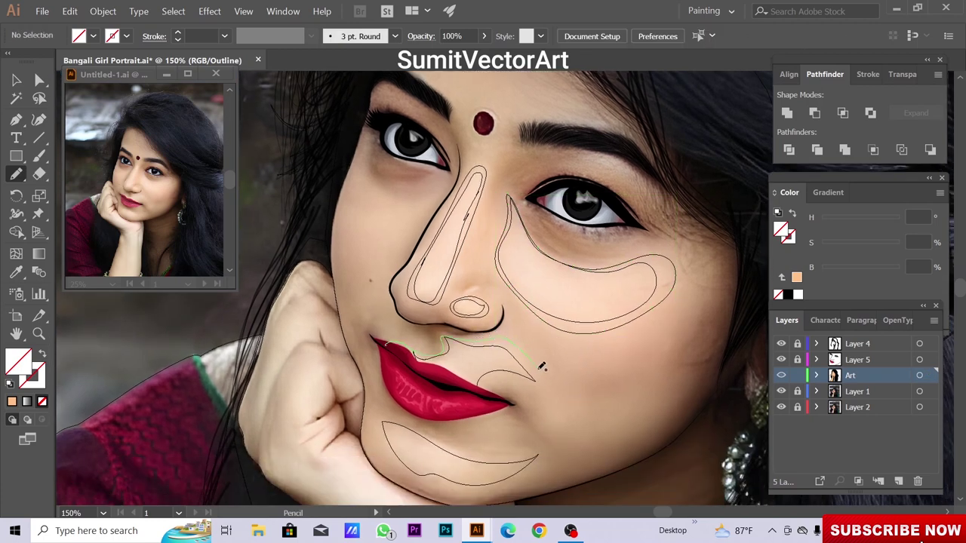
scroll(407, 368, down, 2)
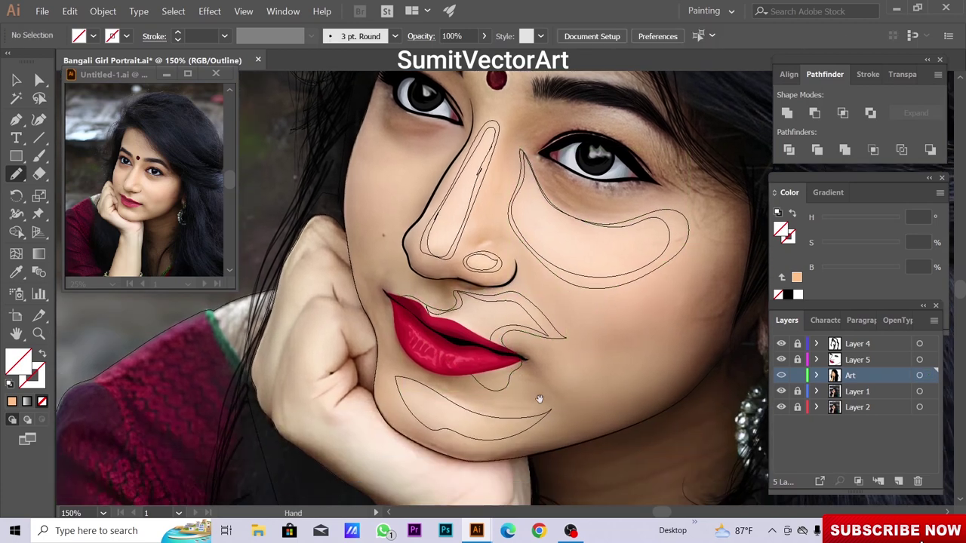
drag(450, 394, 410, 374)
drag(441, 429, 474, 405)
Draw closed shading shapes above both eyebrows, then select all in the Art layer
drag(615, 323, 618, 507)
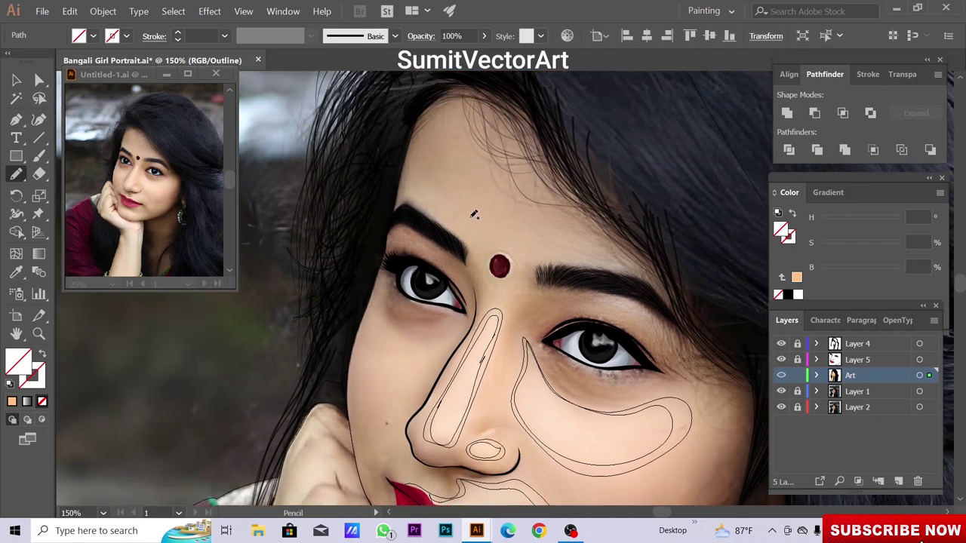
drag(436, 206, 437, 204)
drag(571, 237, 554, 260)
drag(414, 198, 446, 211)
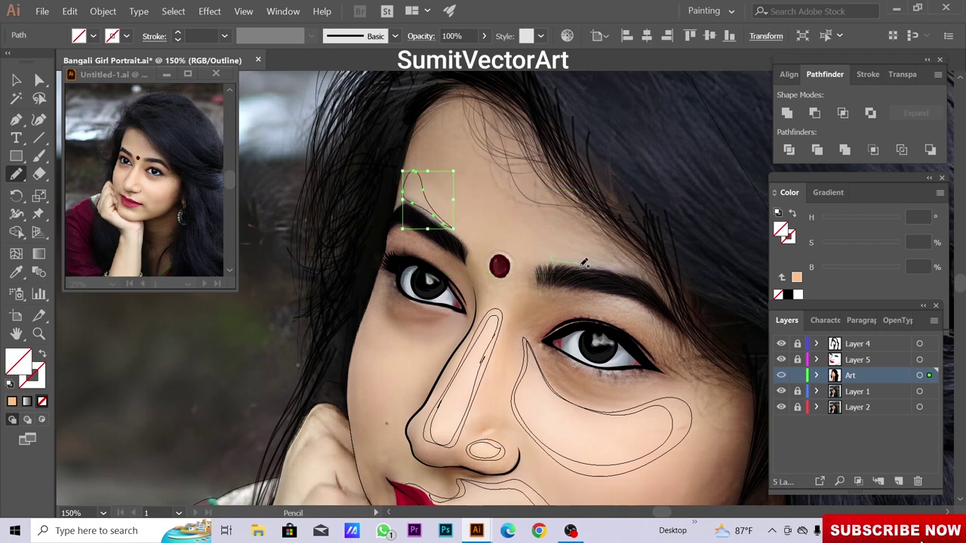
drag(583, 262, 615, 270)
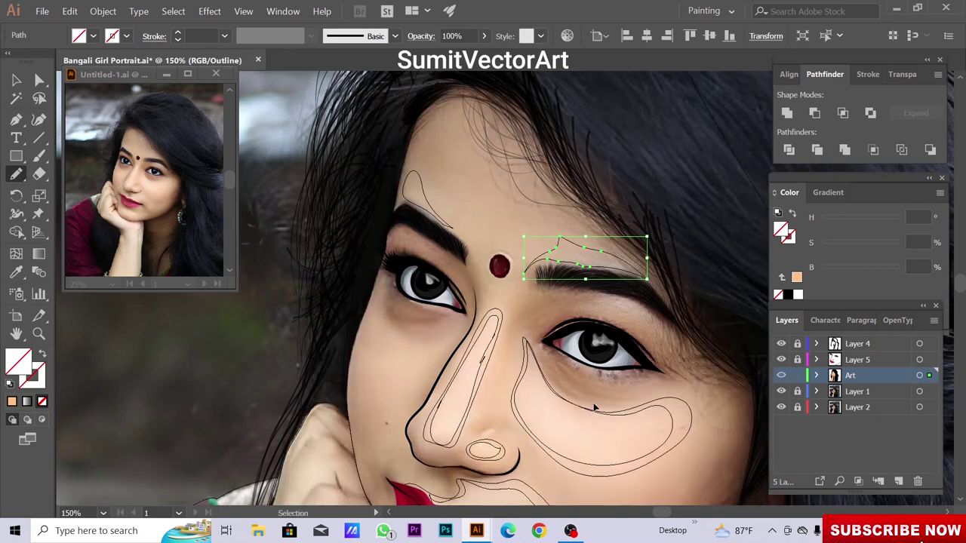
key(ctrl+a)
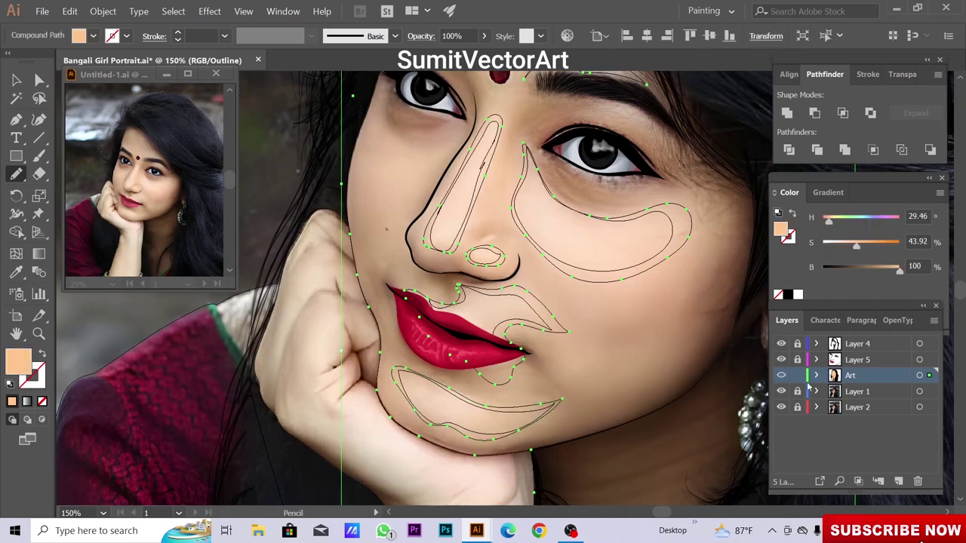
In preview, fill the selection with the peach skin colour at saturation 49.8
key(ctrl+y)
key(ctrl+minus)
key(ctrl+minus)
key(i)
click(547, 264)
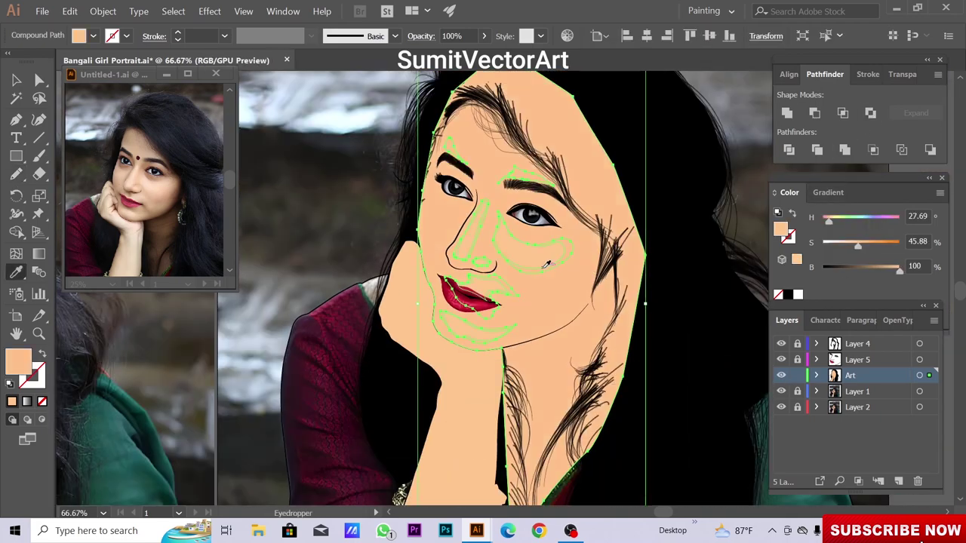
click(781, 391)
drag(858, 245, 860, 254)
ctrl+click(319, 263)
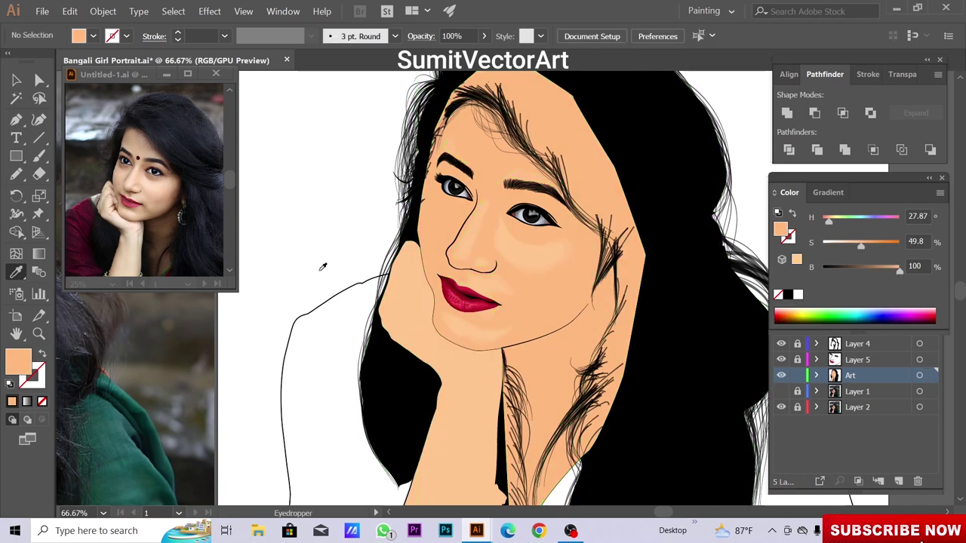
Send the face shading behind the hair strands, deselect, and return to outline view
right_click(536, 312)
click(724, 449)
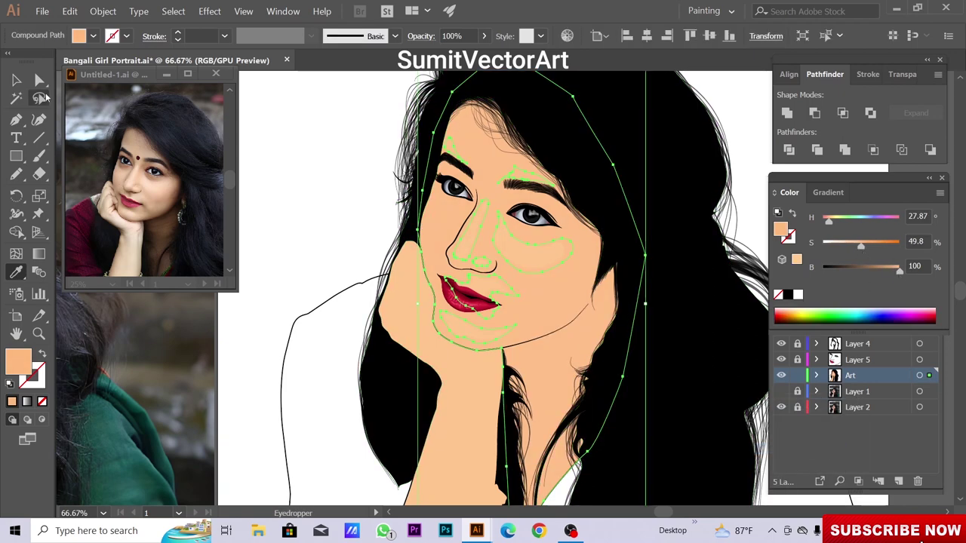
ctrl+click(300, 168)
scroll(640, 244, down, 2)
scroll(649, 265, up, 2)
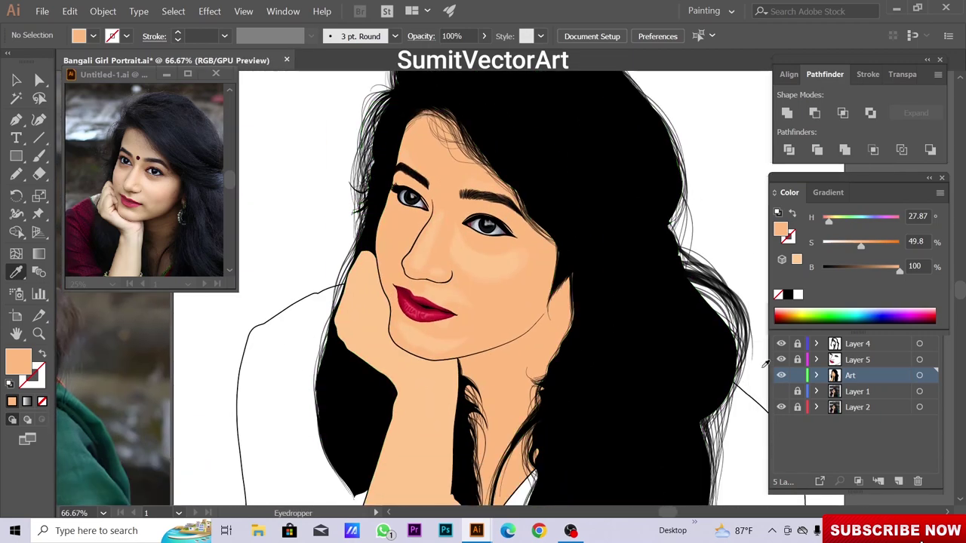
ctrl+click(781, 375)
scroll(422, 189, up, 2)
scroll(423, 188, up, 1)
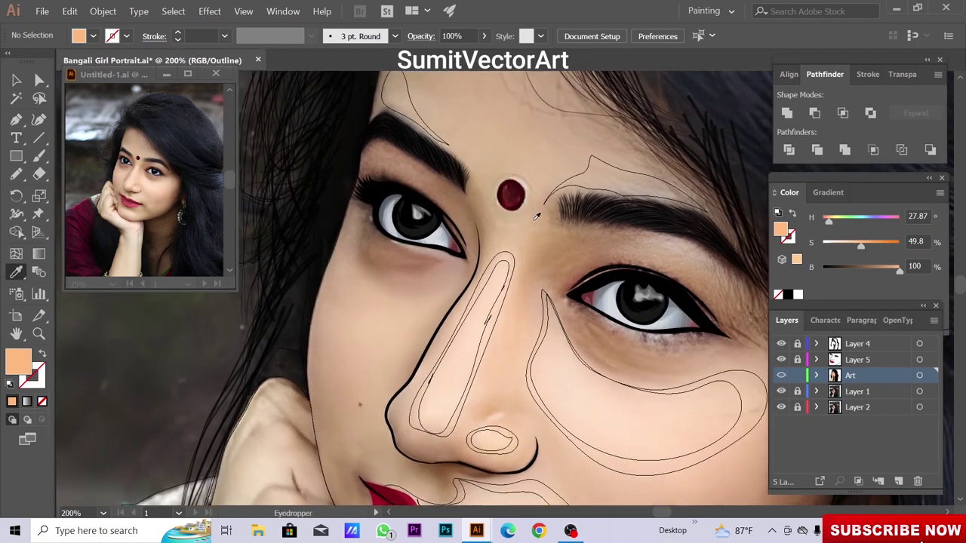
Trace a Pencil shading line from the cheek down the nose and around the nostril
key(n)
drag(320, 247, 436, 313)
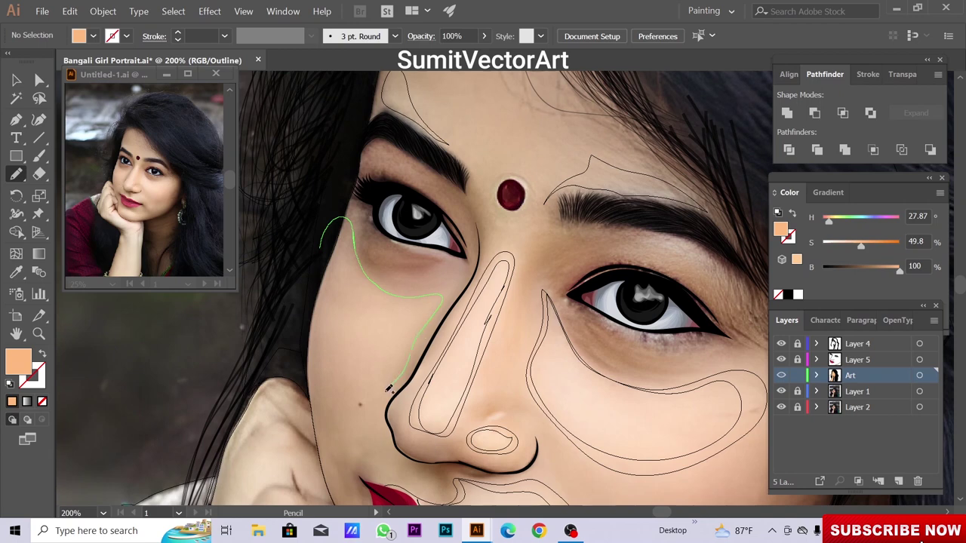
mouse_move(389, 388)
mouse_down()
mouse_move(398, 449)
mouse_move(441, 466)
mouse_move(500, 472)
mouse_move(535, 428)
mouse_up()
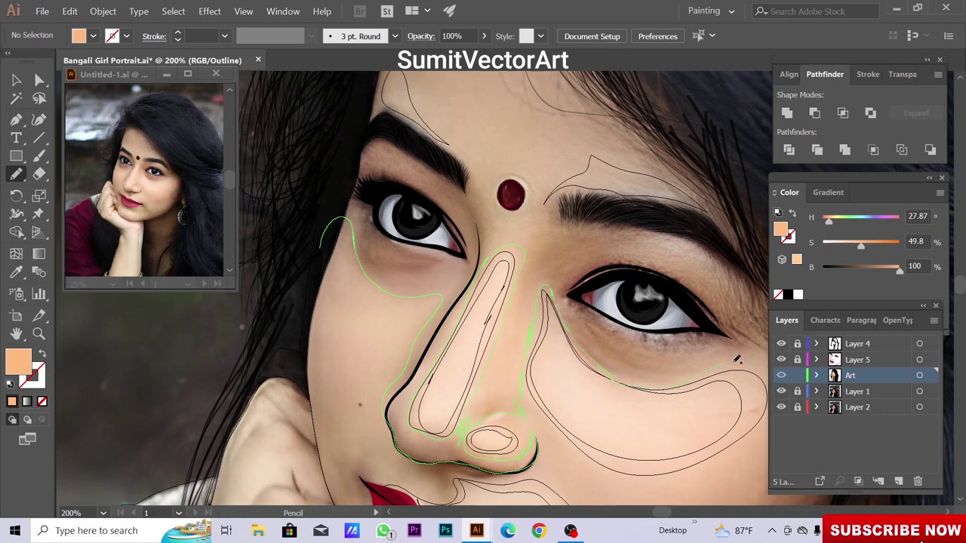
key(ctrl+a)
key(ctrl+minus)
Add shading outlines around the right cheek, along the lower lip and across the hairline
drag(599, 292, 636, 352)
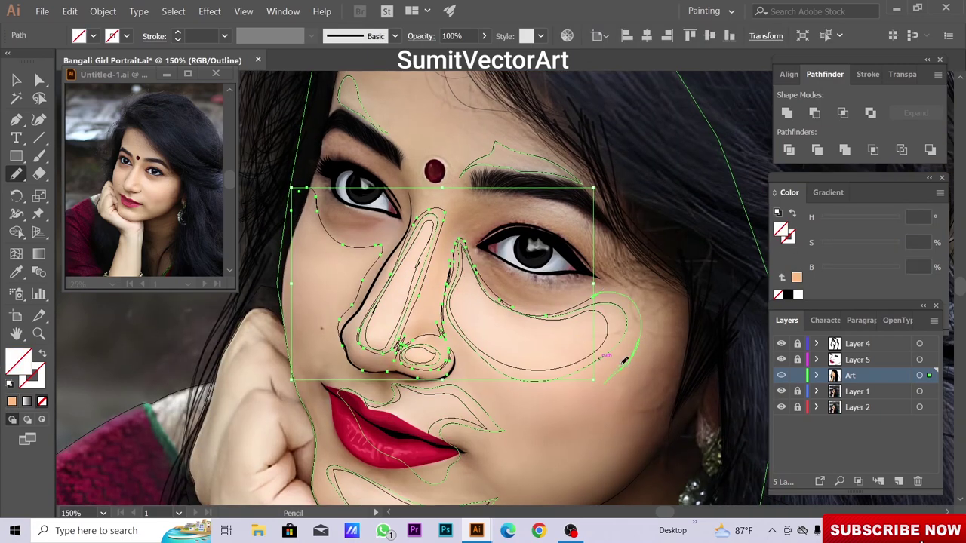
drag(537, 465, 541, 475)
scroll(553, 380, down, 3)
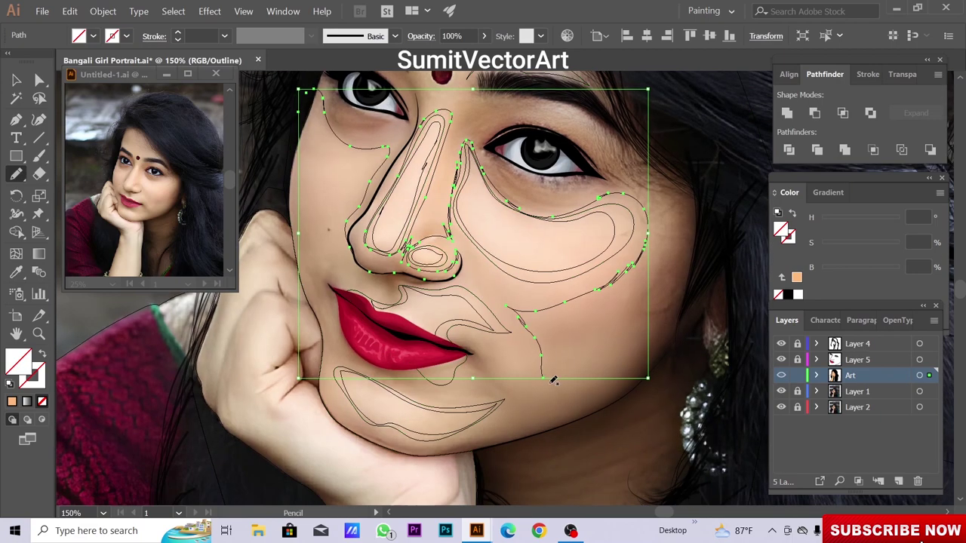
mouse_move(464, 387)
mouse_down()
mouse_move(374, 352)
mouse_move(373, 373)
mouse_move(355, 301)
mouse_up()
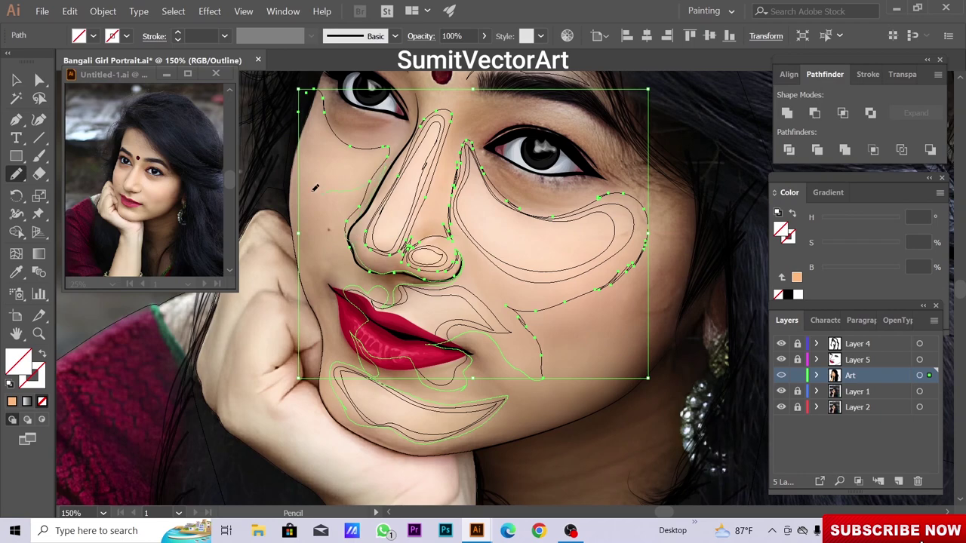
key(ctrl+minus)
scroll(408, 225, up, 1)
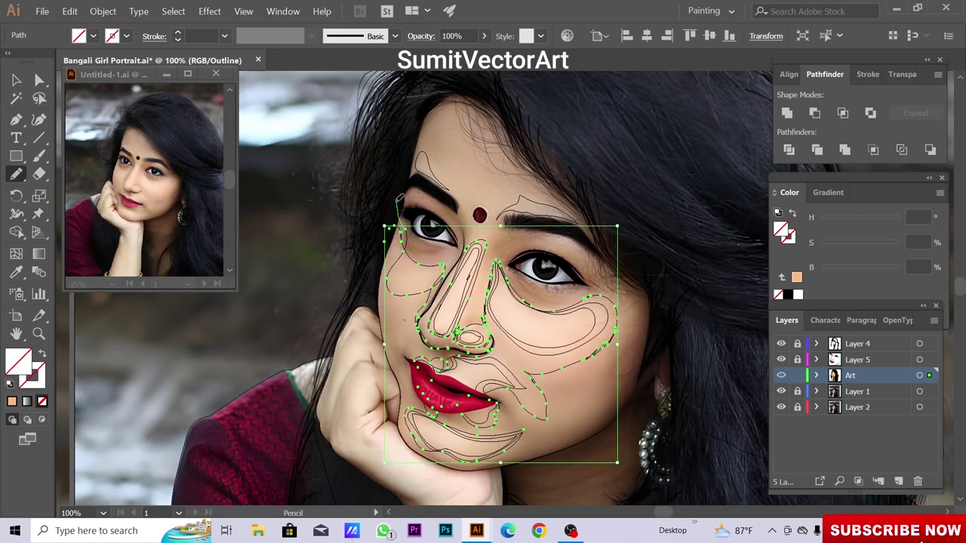
mouse_move(421, 149)
mouse_down()
mouse_move(480, 128)
mouse_move(612, 260)
mouse_move(669, 278)
mouse_up()
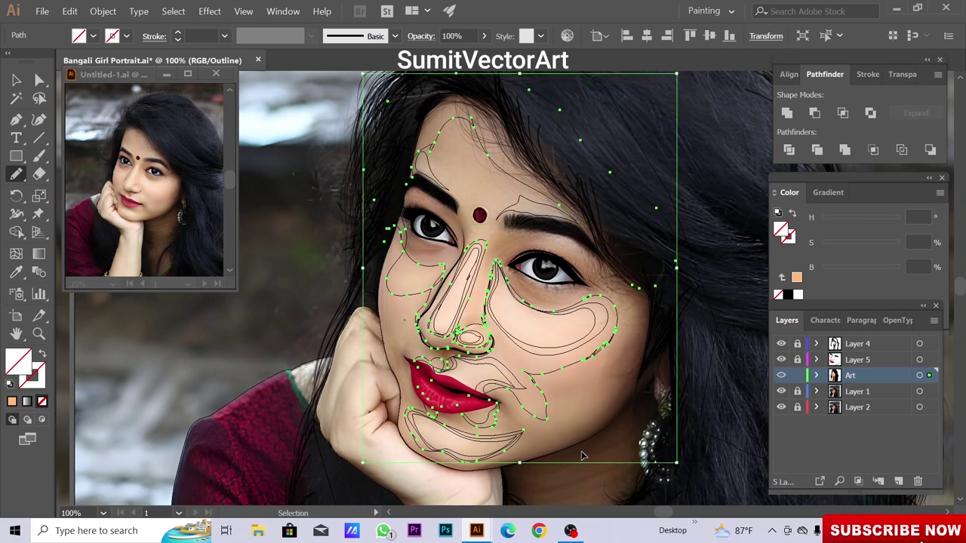
Undo the hairline outline and trace shading outlines under both eyes toward the nose
key(ctrl+z)
key(ctrl+z)
key(ctrl+z)
key(ctrl+z)
key(ctrl+equal)
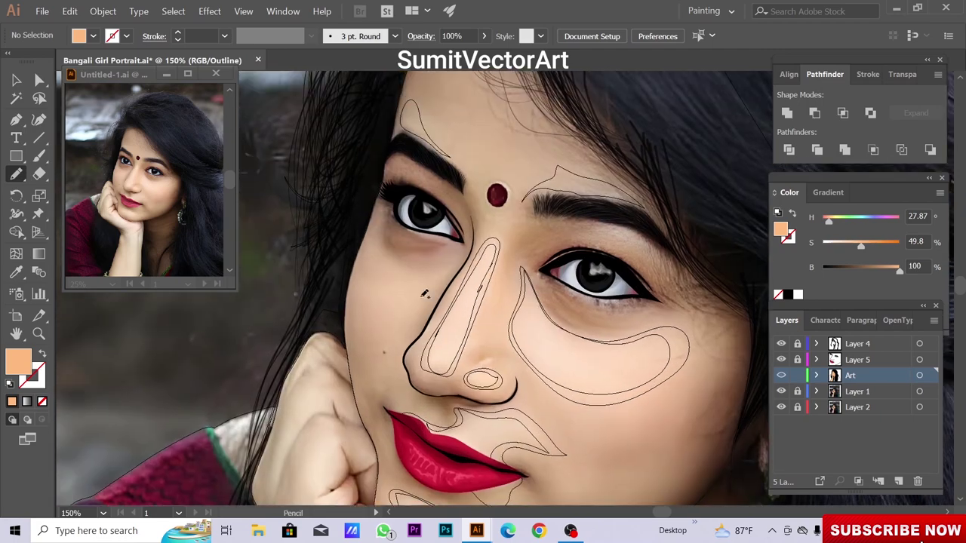
drag(364, 226, 464, 254)
drag(413, 326, 351, 266)
scroll(580, 352, down, 2)
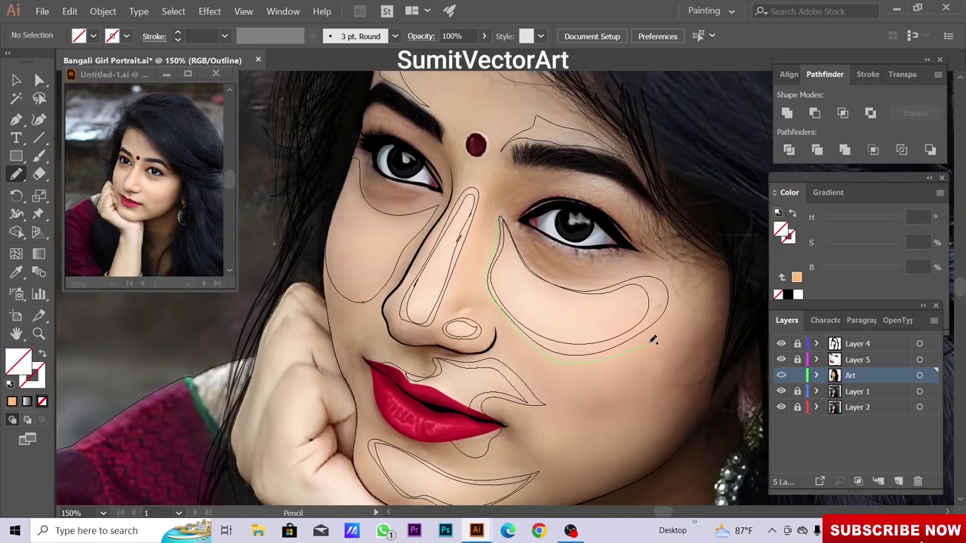
drag(577, 282, 502, 221)
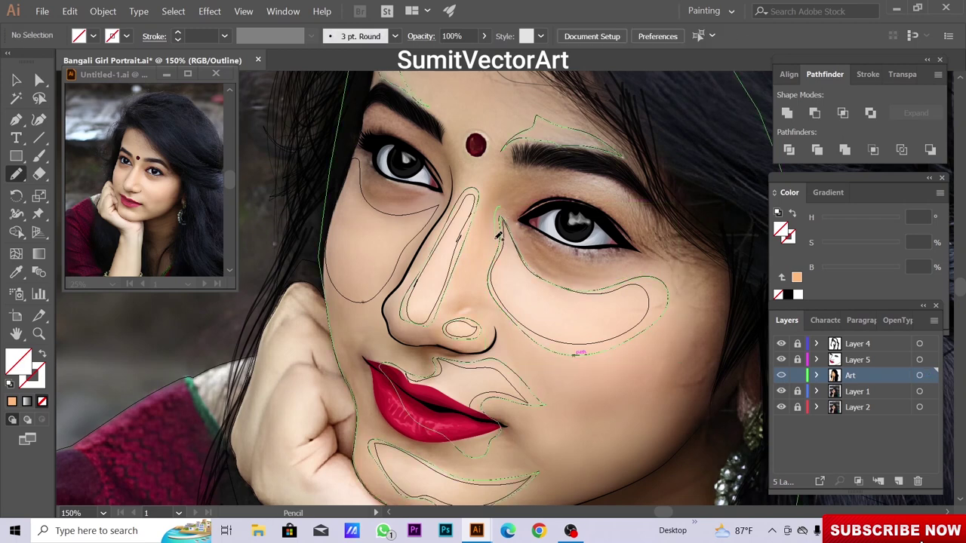
drag(568, 283, 507, 217)
Trace shading outlines along the upper lip and around the chin
drag(471, 182, 486, 197)
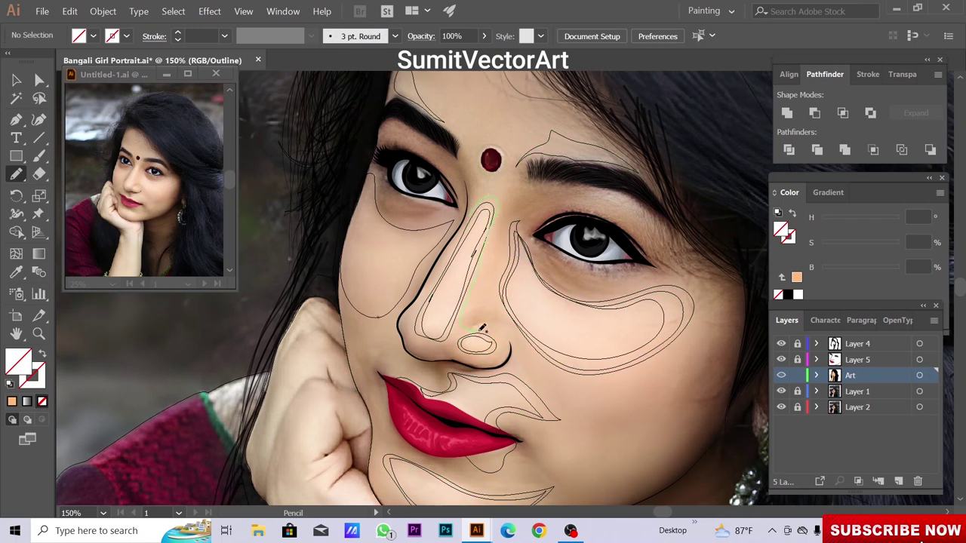
scroll(576, 381, down, 2)
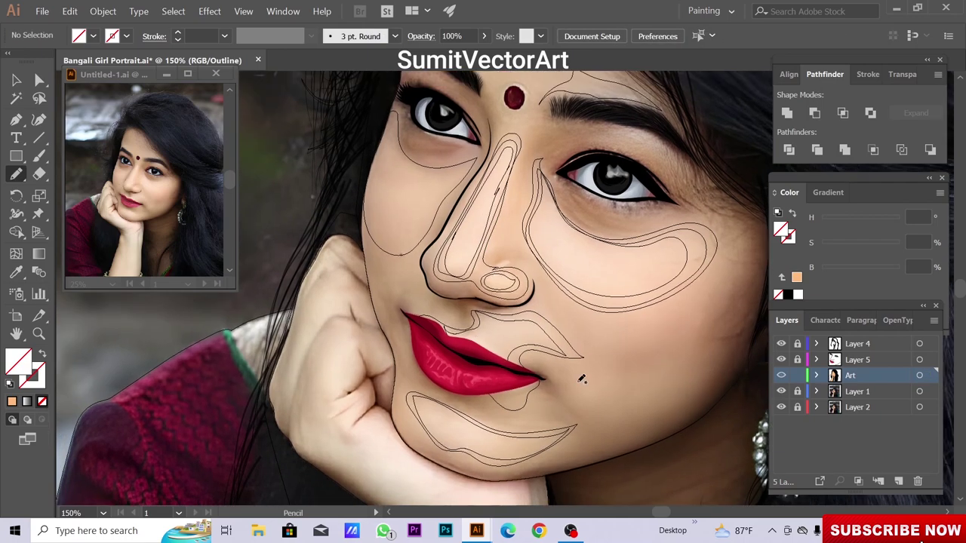
drag(409, 313, 510, 310)
drag(592, 358, 430, 358)
scroll(604, 385, down, 2)
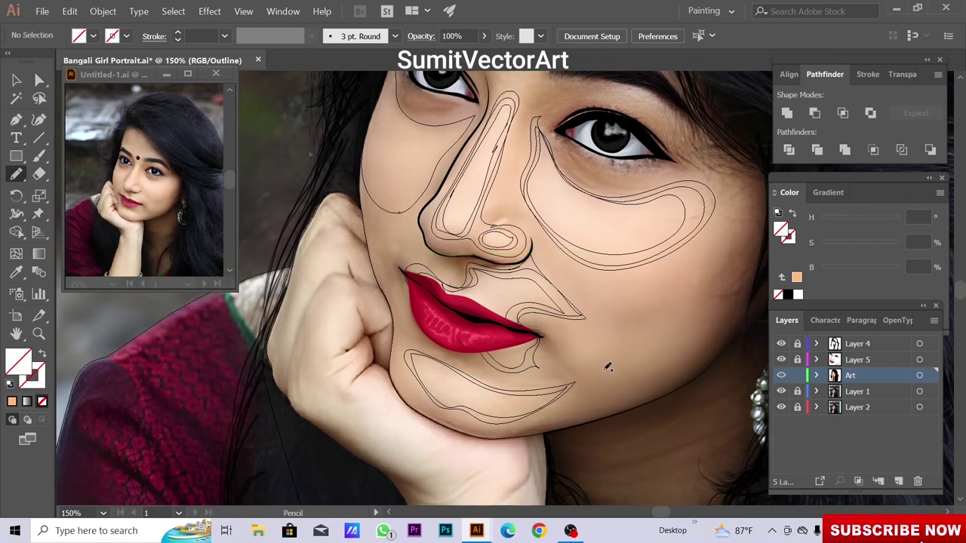
scroll(608, 367, down, 2)
drag(504, 318, 435, 313)
drag(512, 364, 598, 323)
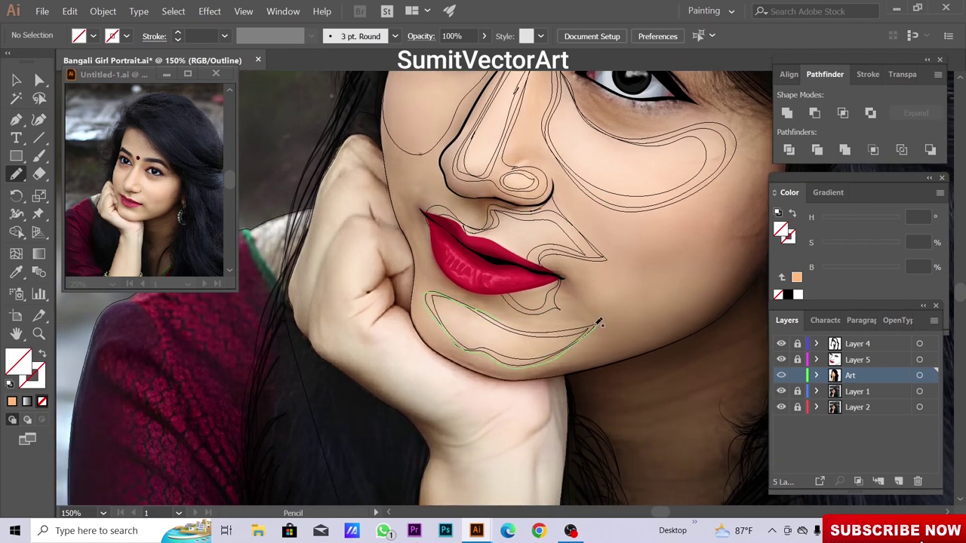
Outline shading shapes on the forehead above the left eyebrow and along the right eyebrow
scroll(641, 356, up, 7)
scroll(629, 362, up, 1)
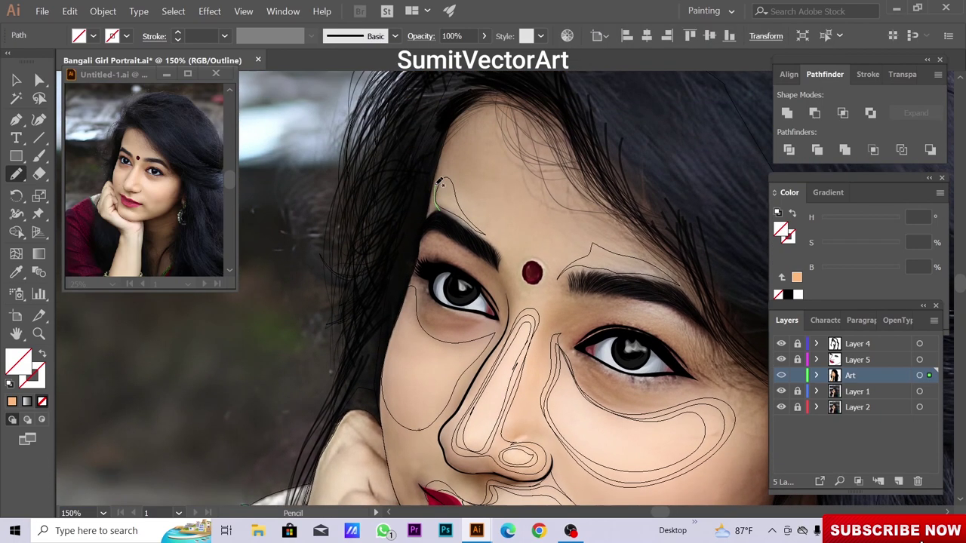
drag(439, 206, 494, 233)
mouse_move(558, 276)
mouse_down()
mouse_move(587, 268)
mouse_move(509, 252)
mouse_up()
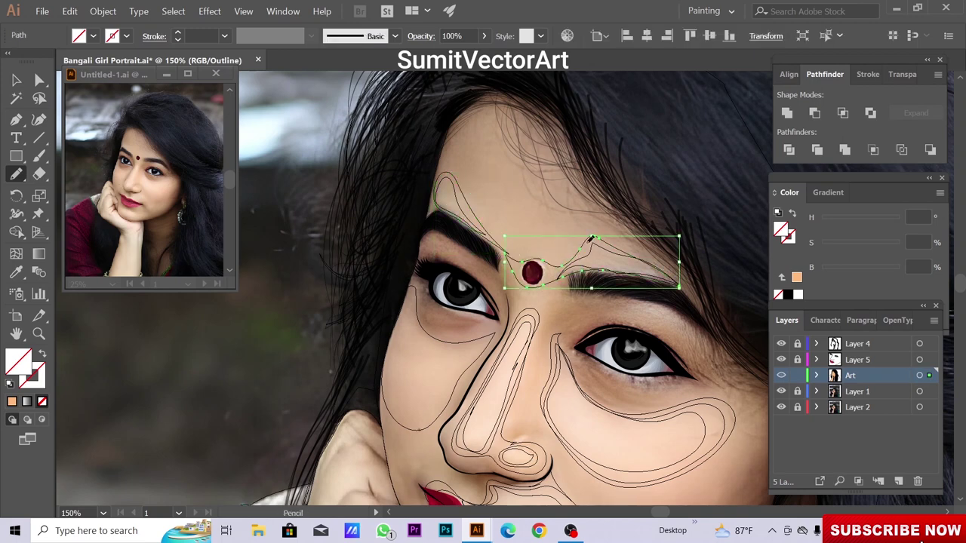
Select all the face shading outlines, combine them into one compound path, and preview colour
ctrl+click(625, 388)
scroll(623, 389, down, 1)
scroll(623, 389, down, 1)
key(ctrl+a)
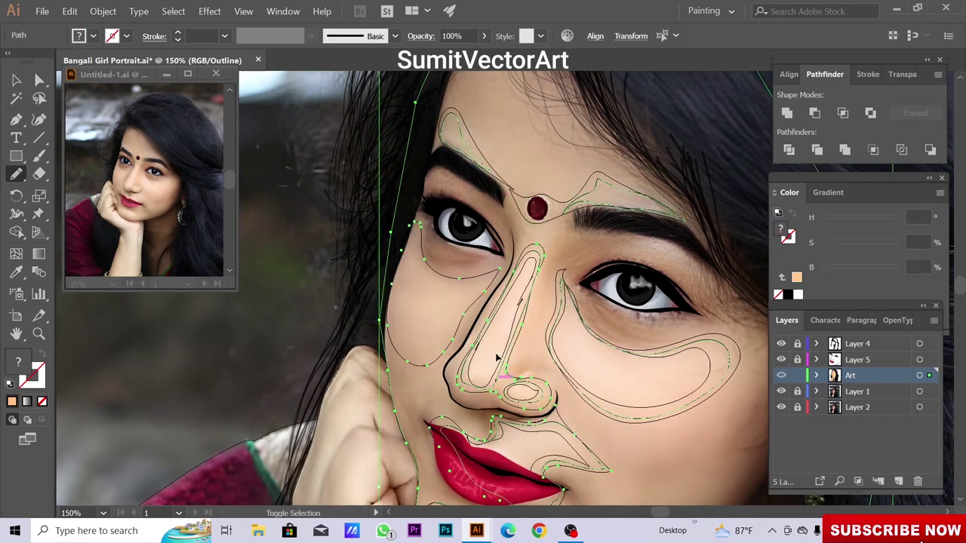
scroll(741, 355, down, 5)
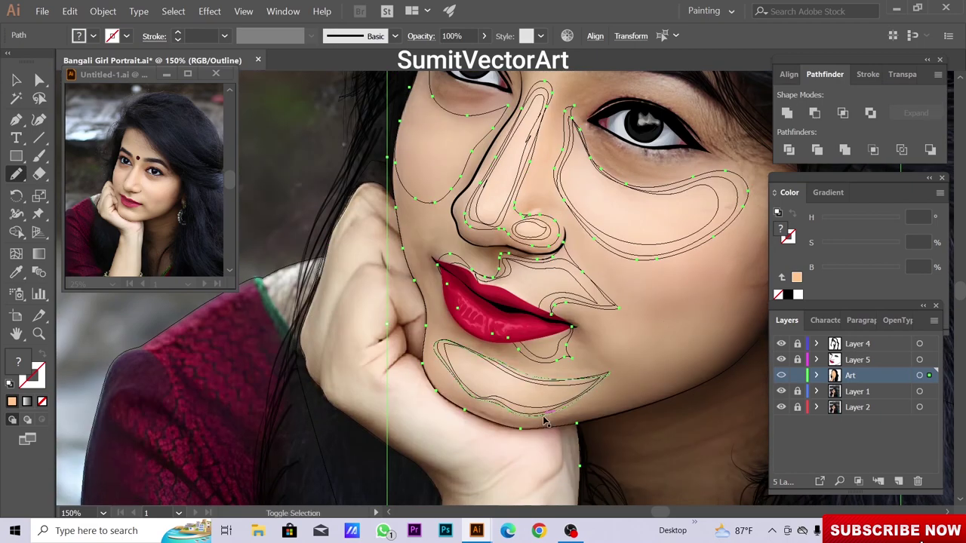
click(870, 113)
key(ctrl+y)
Sample the cheek colour and retune the shading to about 26° hue, 52% saturation
key(ctrl+minus)
key(ctrl+minus)
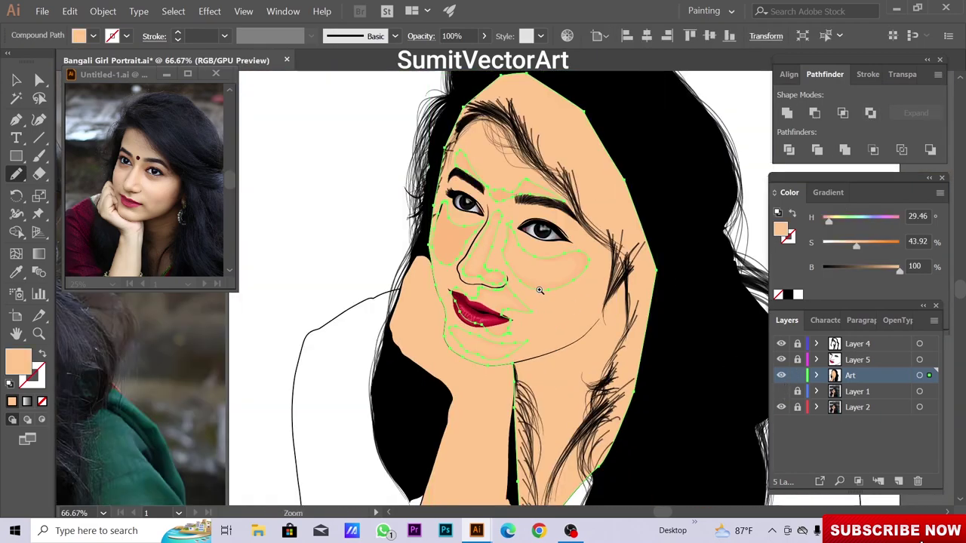
click(781, 391)
key(ctrl+plus)
key(i)
click(521, 270)
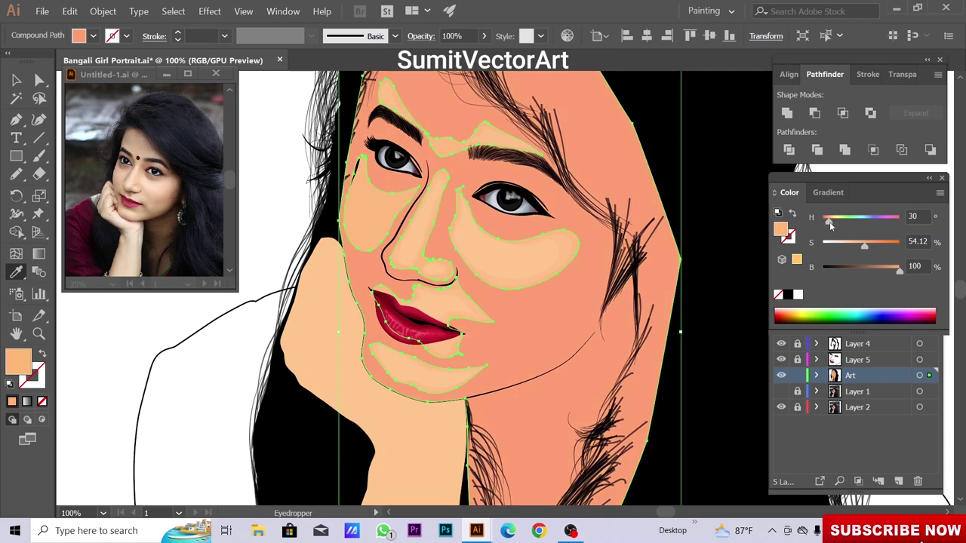
click(918, 217)
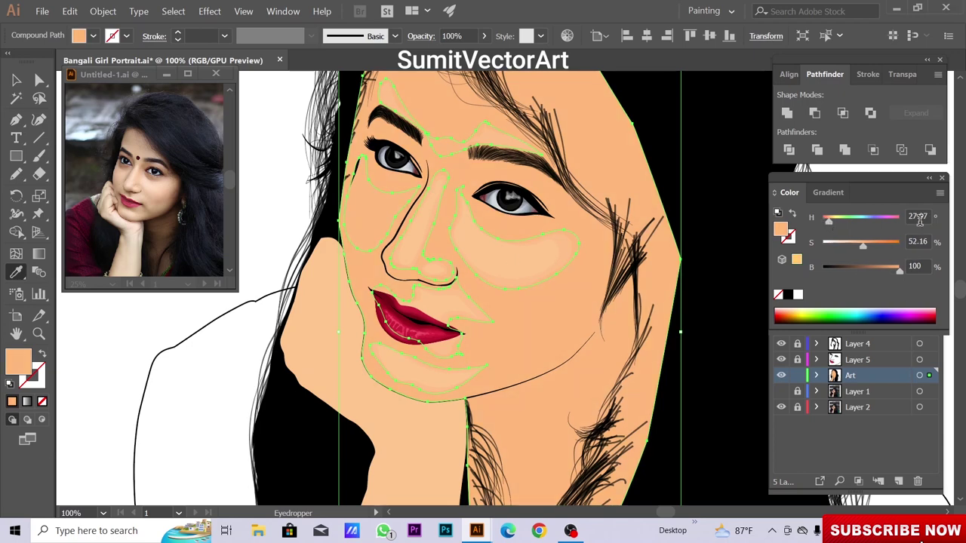
Send the shading shape behind the other artwork, deselect, and recentre the view on the face
right_click(621, 134)
mouse_move(647, 251)
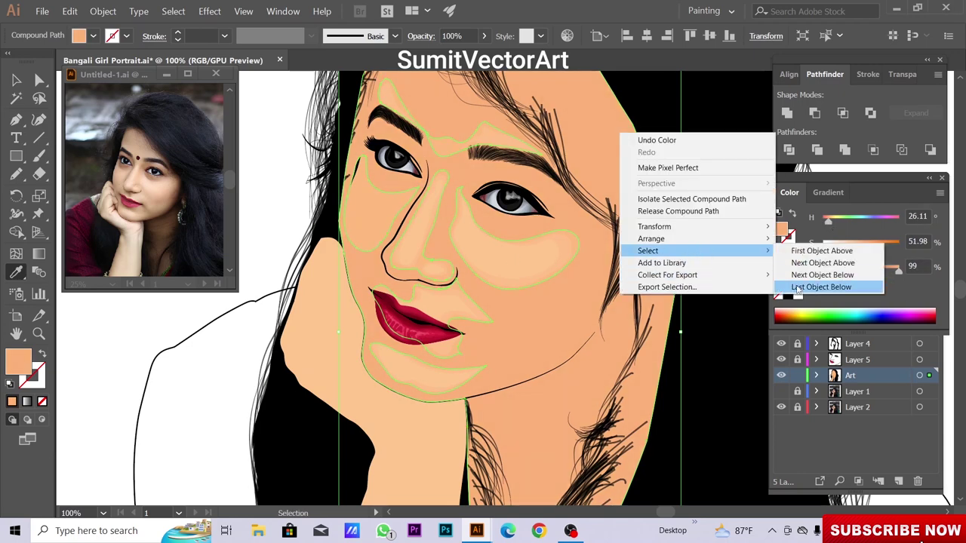
click(813, 274)
key(ctrl+shift+a)
key(ctrl+minus)
key(ctrl+minus)
key(ctrl+minus)
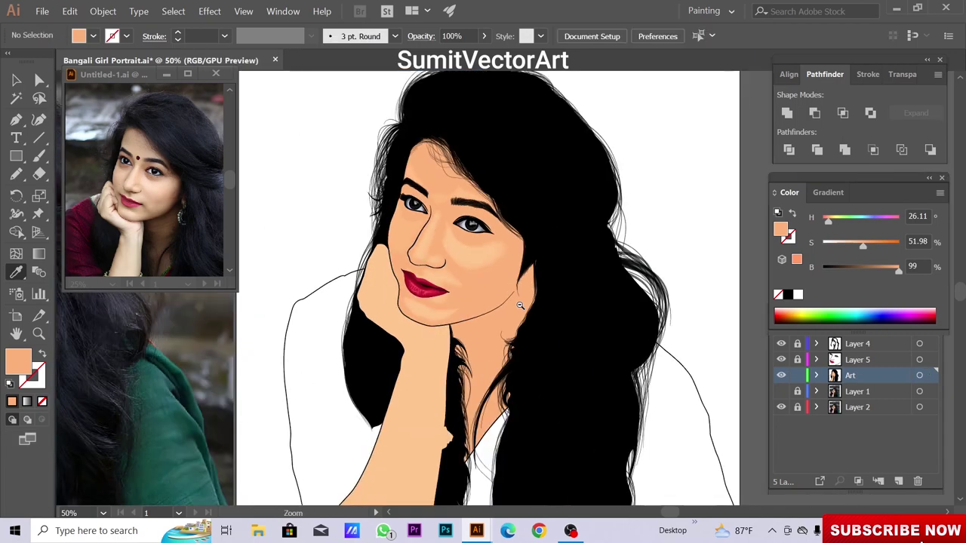
drag(665, 286, 688, 312)
drag(477, 280, 541, 290)
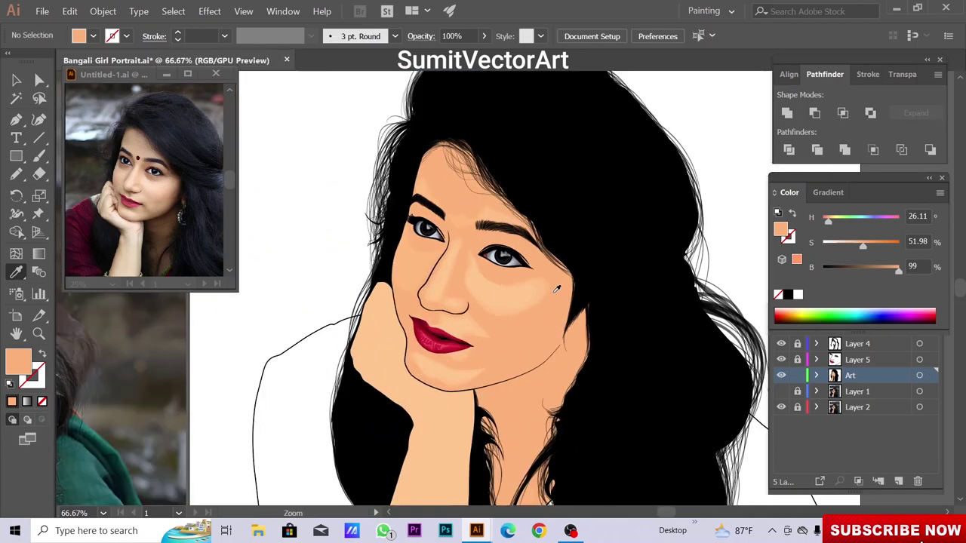
key(ctrl+minus)
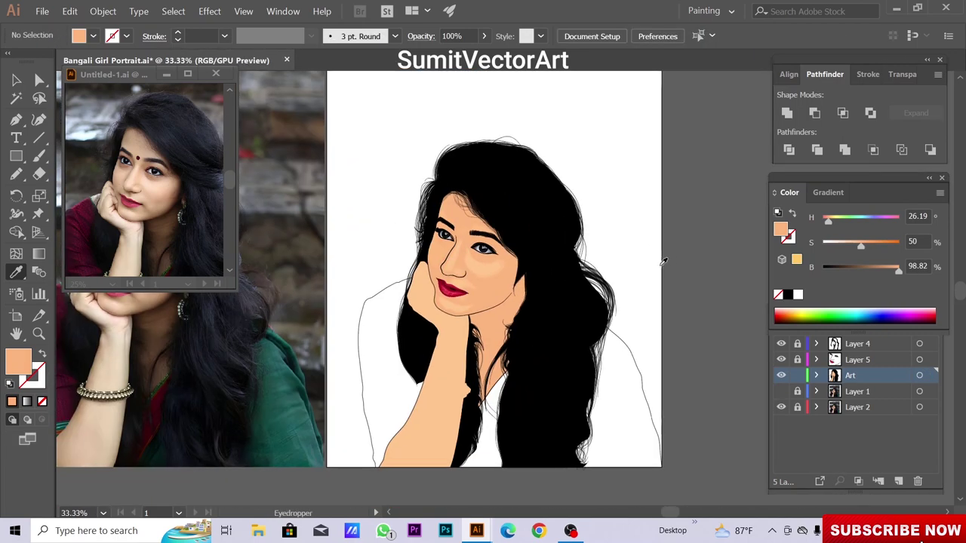
key(ctrl+plus)
key(ctrl+plus)
In outline view over the photo, trace a closed Pencil outline around the forehead bindi
click(781, 390)
ctrl+click(781, 375)
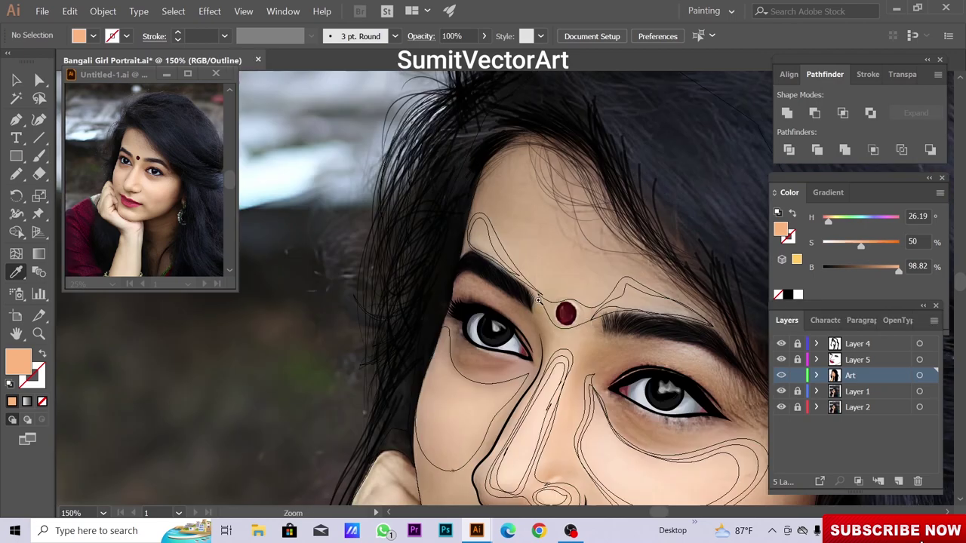
scroll(453, 249, up, 6)
key(n)
drag(496, 224, 522, 255)
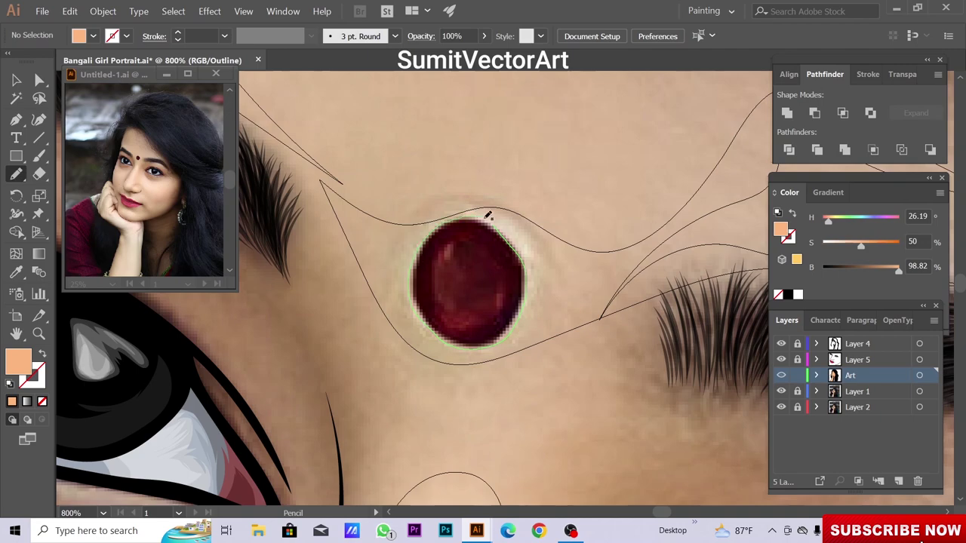
drag(487, 217, 491, 219)
Fill the bindi with the lip red sampled by Eyedropper, viewed in colour preview
key(i)
click(543, 329)
key(ctrl+y)
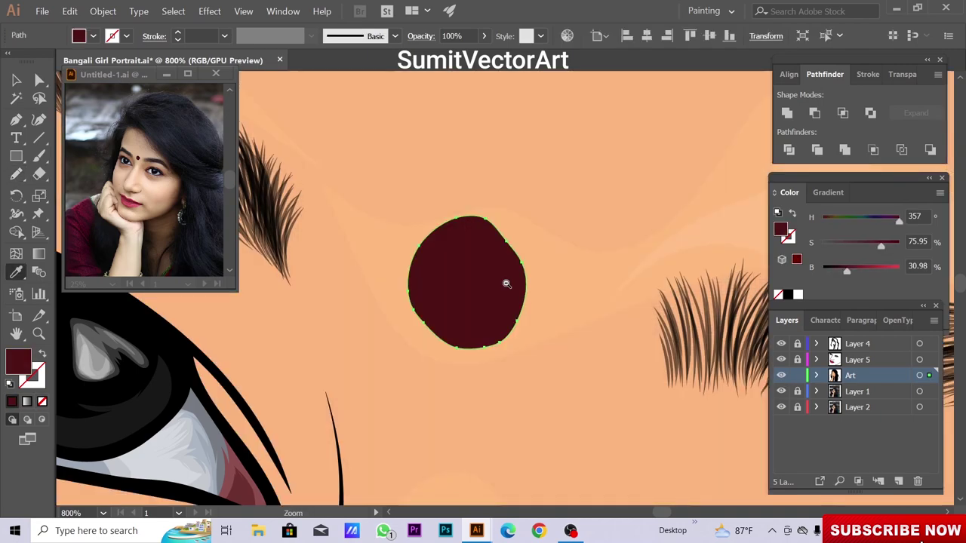
key(ctrl+1)
click(463, 413)
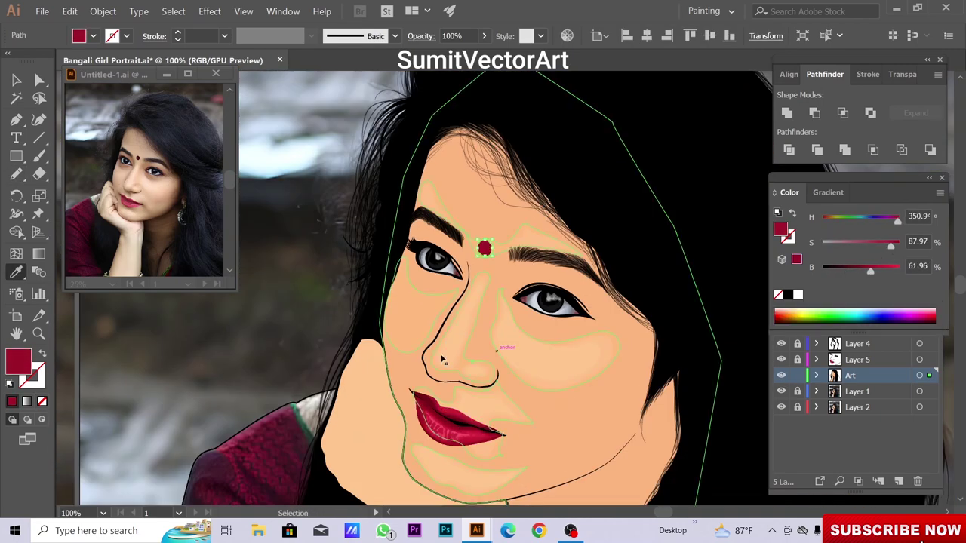
key(ctrl+shift+a)
key(ctrl+minus)
key(ctrl+plus)
key(ctrl+plus)
key(ctrl+plus)
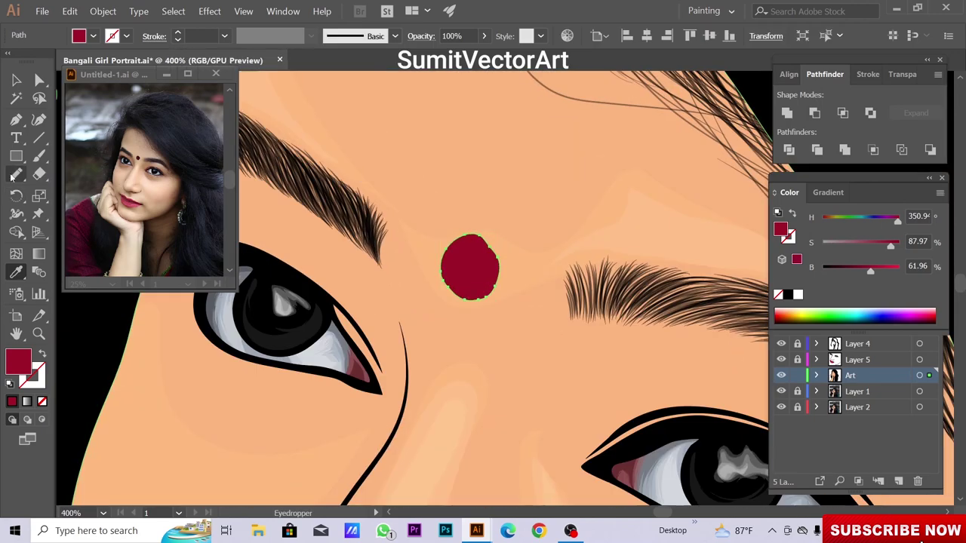
Smooth the bindi's uneven edge with the Smooth tool, then deselect and zoom in
drag(15, 173, 76, 209)
drag(476, 239, 453, 294)
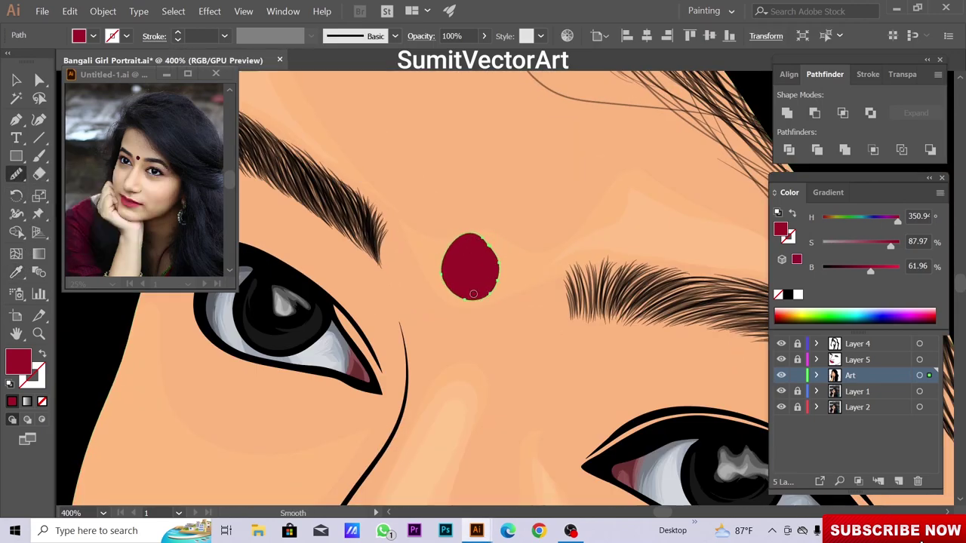
ctrl+click(528, 252)
key(ctrl+minus)
key(ctrl+minus)
key(ctrl+minus)
key(ctrl+minus)
key(ctrl+minus)
key(ctrl+shift+a)
key(ctrl+plus)
key(ctrl+plus)
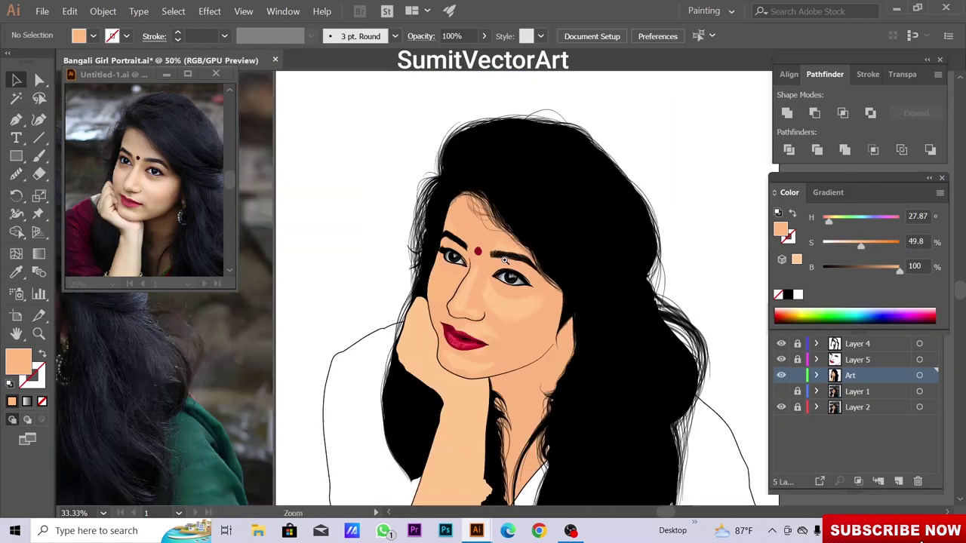
key(ctrl+plus)
key(ctrl+plus)
key(ctrl+plus)
Pencil-trace shading outlines around the lower eye socket and down the nose to the nostril
key(ctrl+y)
drag(489, 280, 493, 287)
key(n)
mouse_move(308, 262)
mouse_down()
mouse_move(351, 227)
mouse_move(434, 298)
mouse_move(434, 332)
mouse_up()
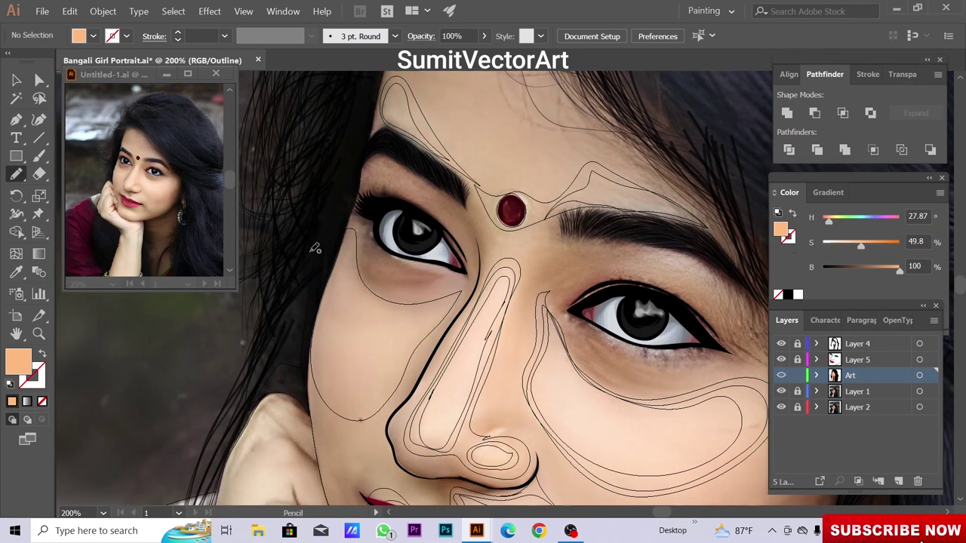
drag(311, 251, 400, 299)
drag(446, 323, 386, 435)
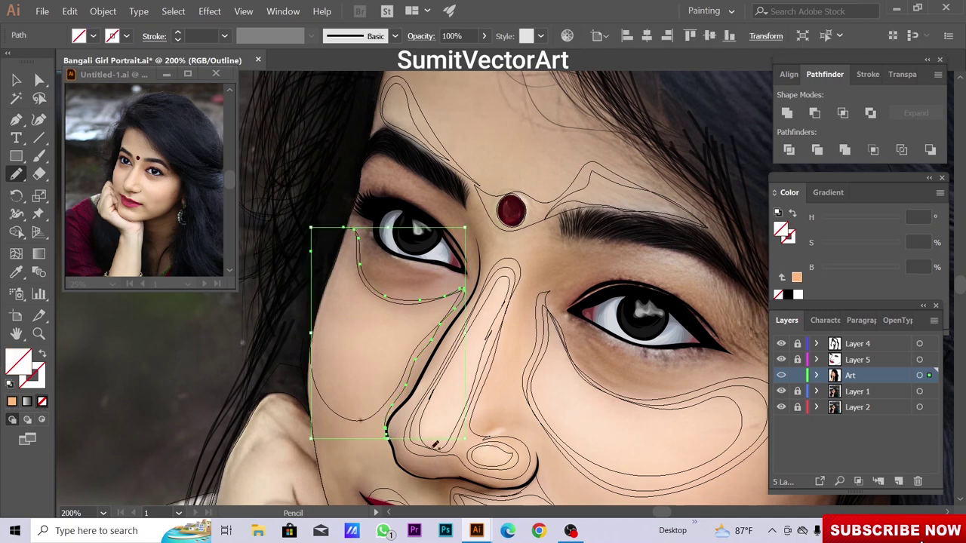
scroll(428, 431, down, 1)
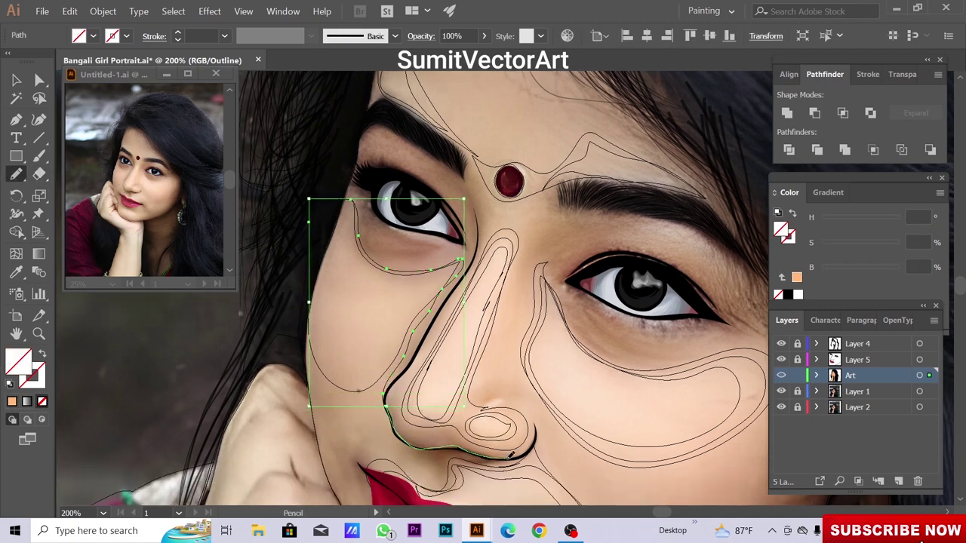
drag(537, 430, 439, 426)
Trace a shading shape along the forehead hairline and deselect it
drag(449, 129, 481, 283)
mouse_move(415, 248)
mouse_down()
mouse_move(553, 141)
mouse_move(381, 353)
mouse_up()
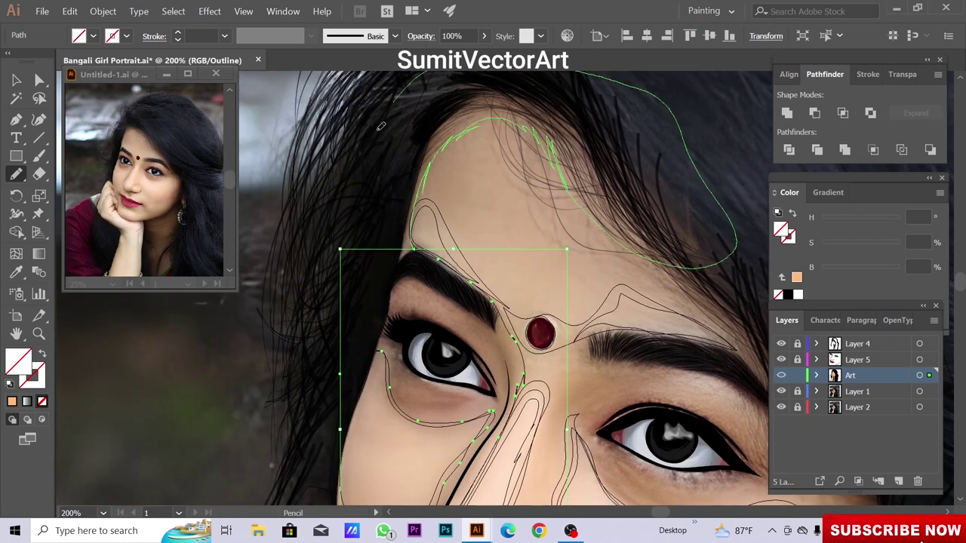
key(comma)
key(ctrl+shift+a)
Trace shading along the right side of the nose and cheek, then send it behind the hair
drag(527, 366, 519, 167)
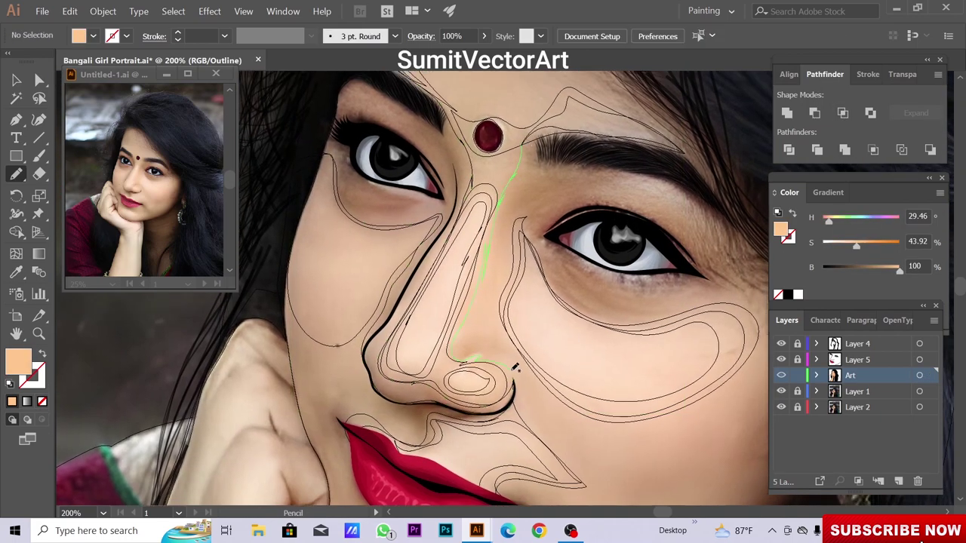
drag(524, 218, 550, 273)
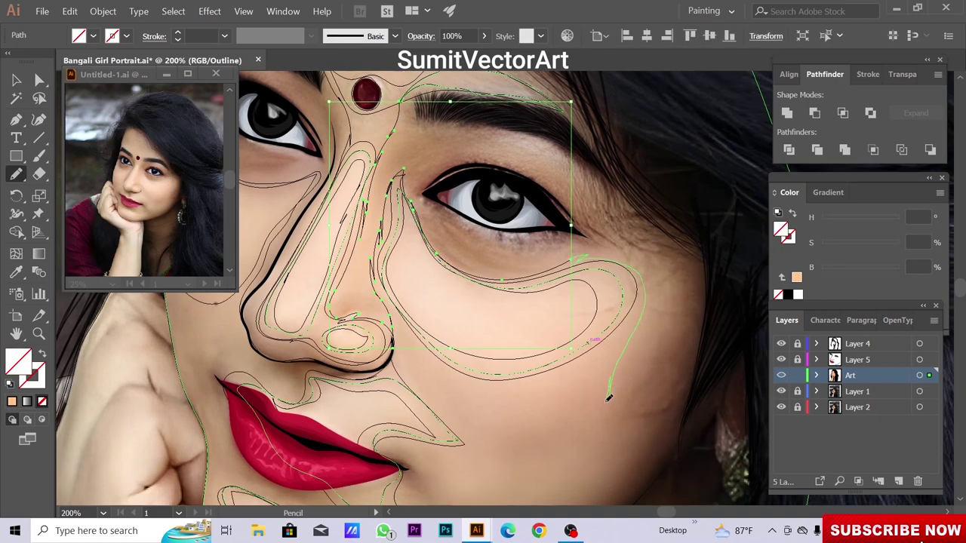
mouse_move(668, 311)
mouse_down()
mouse_move(638, 268)
mouse_move(545, 288)
mouse_move(599, 334)
mouse_move(468, 308)
mouse_move(453, 347)
mouse_move(468, 403)
mouse_move(326, 420)
mouse_up()
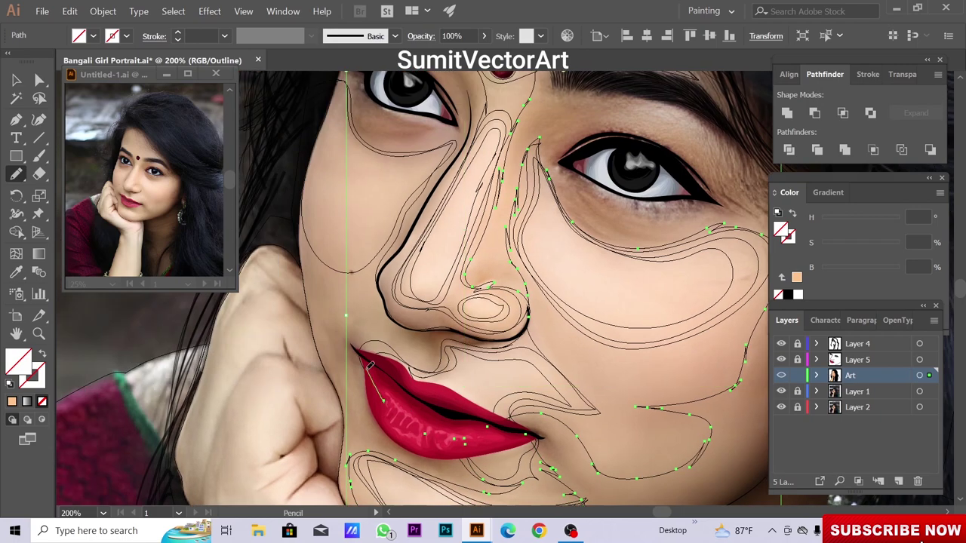
key(ctrl+1)
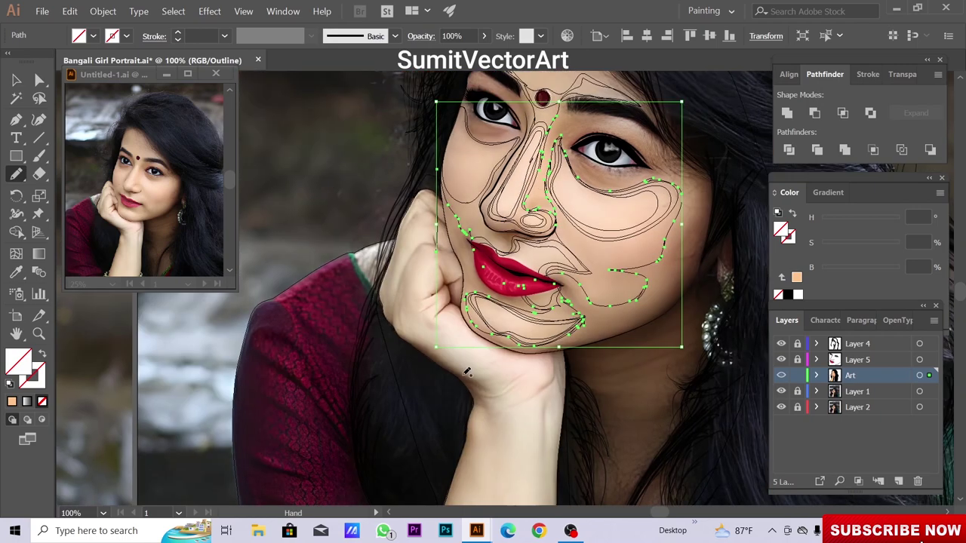
key(ctrl+minus)
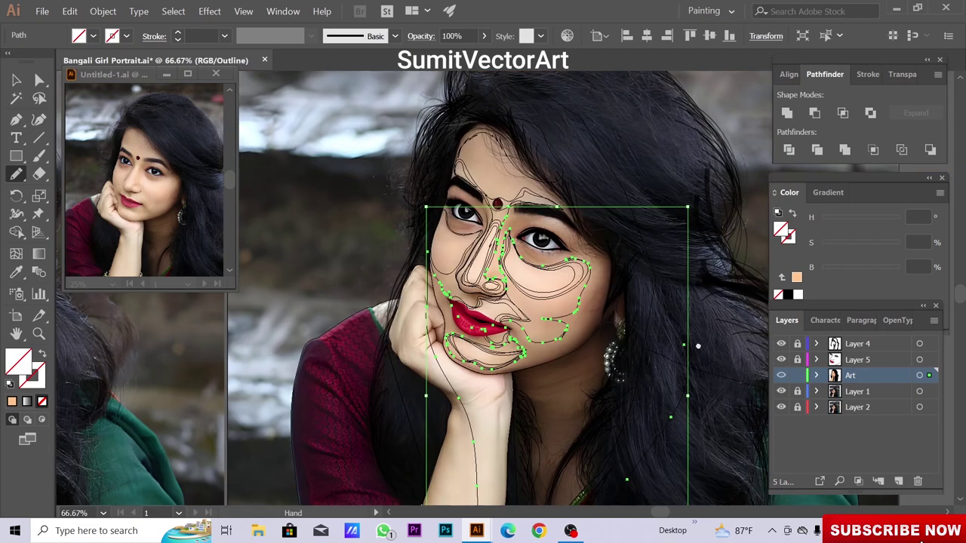
drag(679, 400, 674, 271)
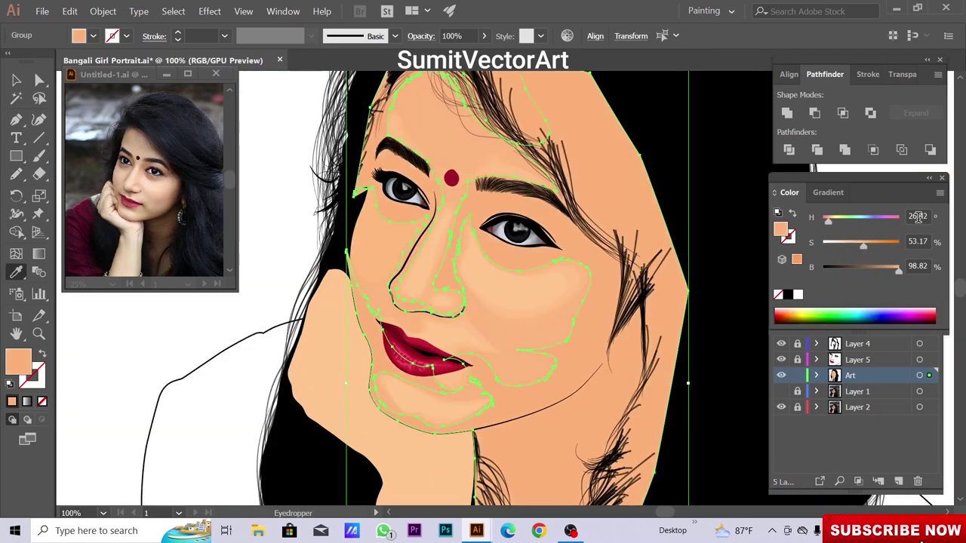
right_click(600, 176)
click(766, 320)
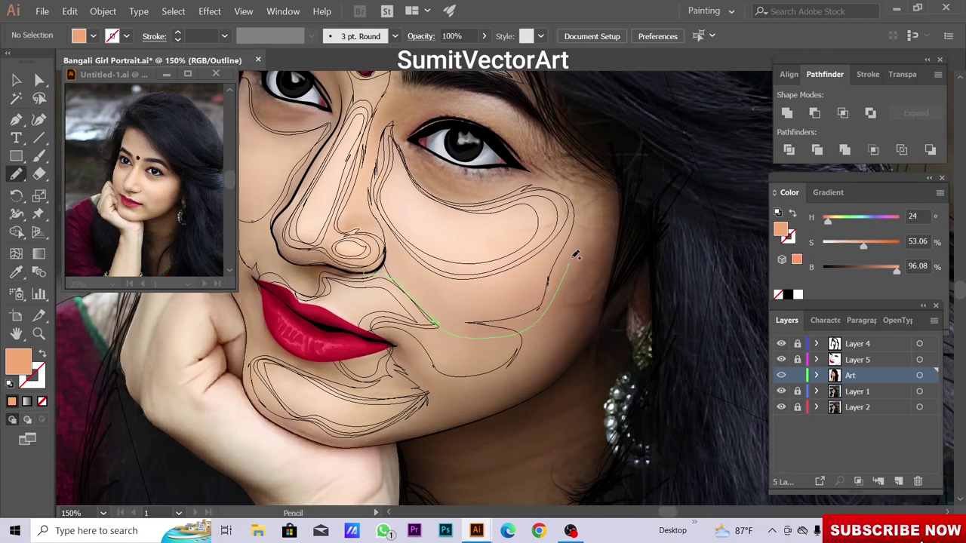
Add a curved right-cheek shading shape filled with the deeper peach, sent behind the outlines
drag(387, 249, 385, 252)
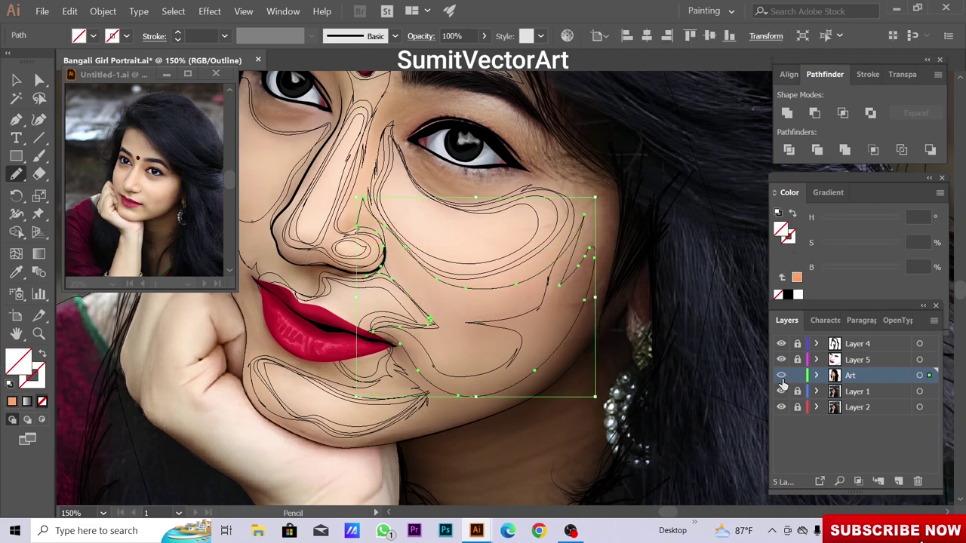
key(ctrl+y)
key(i)
click(549, 323)
right_click(548, 327)
click(723, 295)
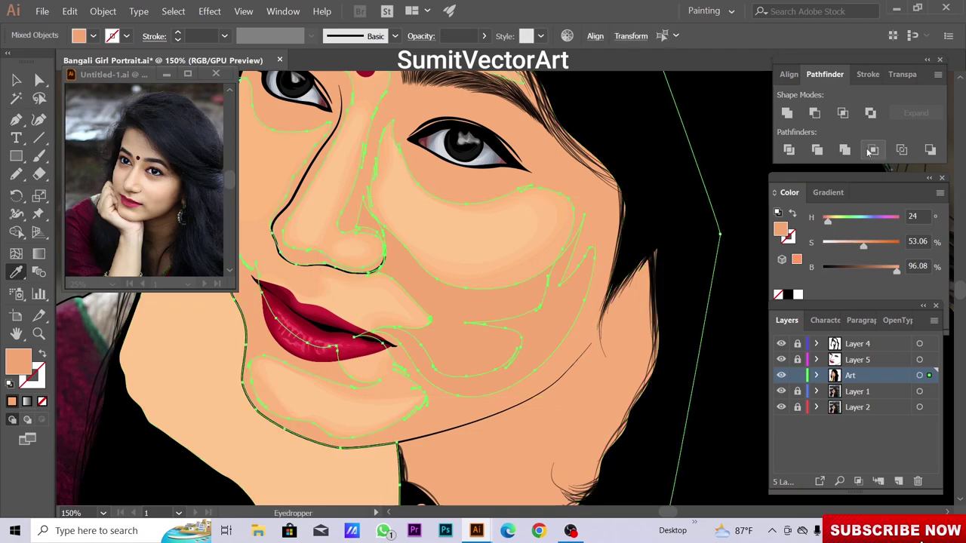
Deselect, hide the reference photo layer, and zoom to 50% to show the full portrait
key(ctrl+minus)
key(ctrl+minus)
key(ctrl+minus)
key(ctrl+shift+a)
key(ctrl+minus)
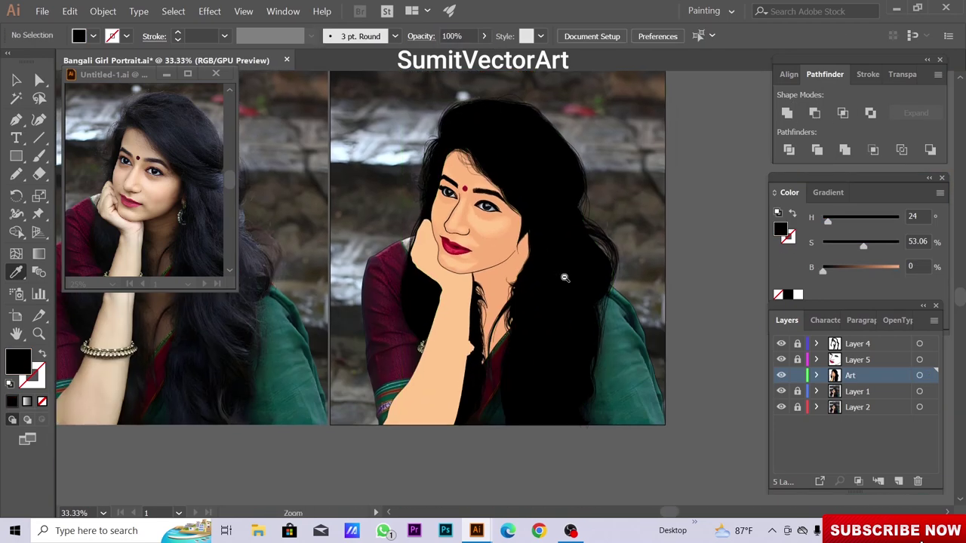
key(ctrl+minus)
click(782, 393)
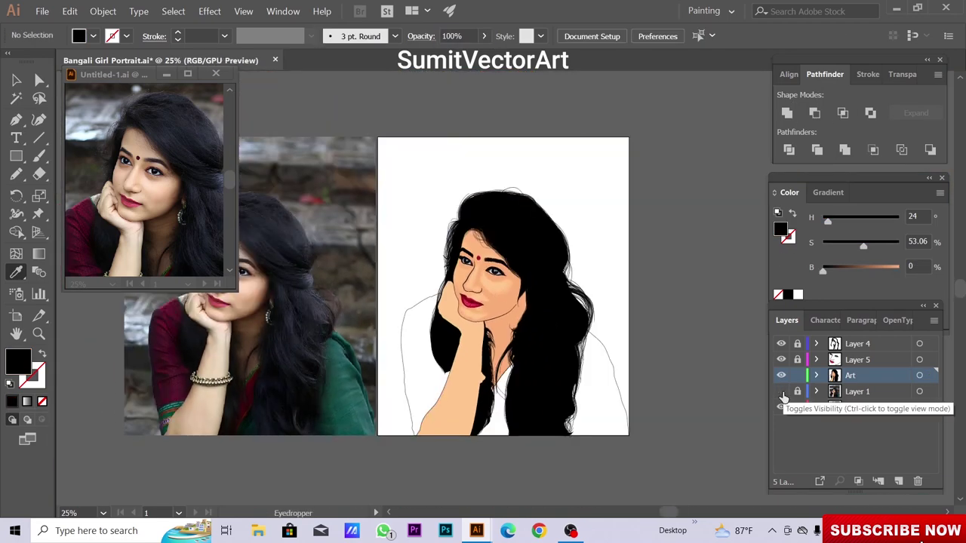
key(ctrl+plus)
key(ctrl+plus)
scroll(732, 278, up, 2)
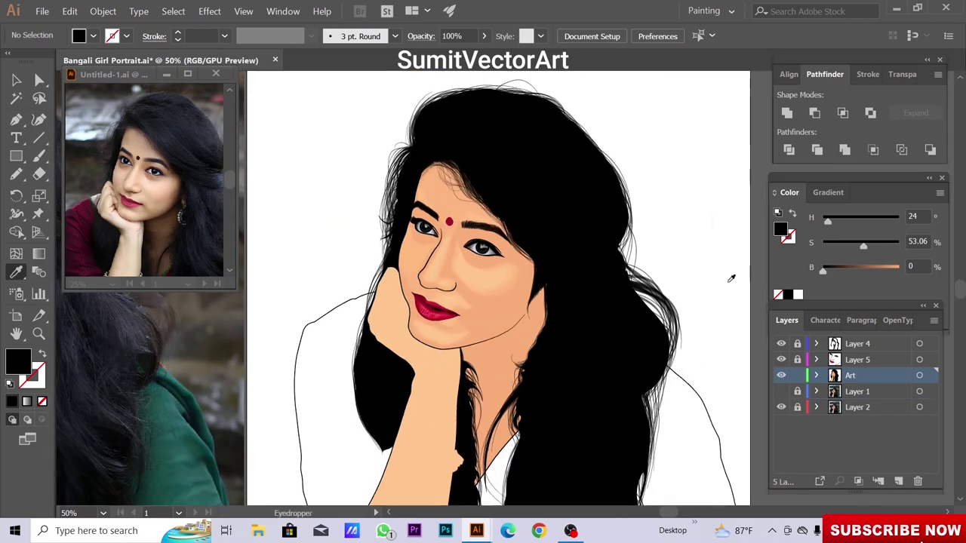
Over the photo in Outline view, pencil a shadow outline under the left eye and down the cheek
click(513, 296)
click(782, 391)
key(ctrl+y)
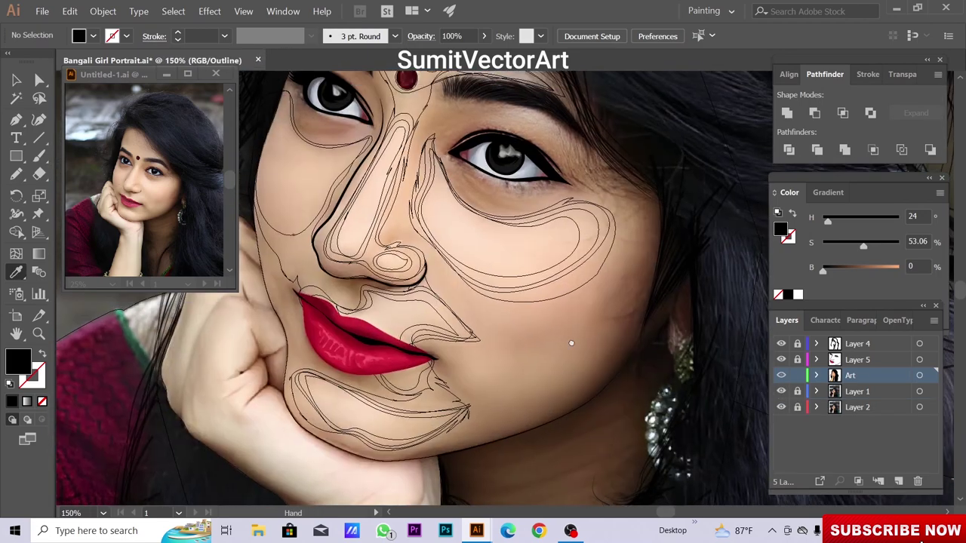
click(613, 289)
drag(613, 289, 616, 299)
key(n)
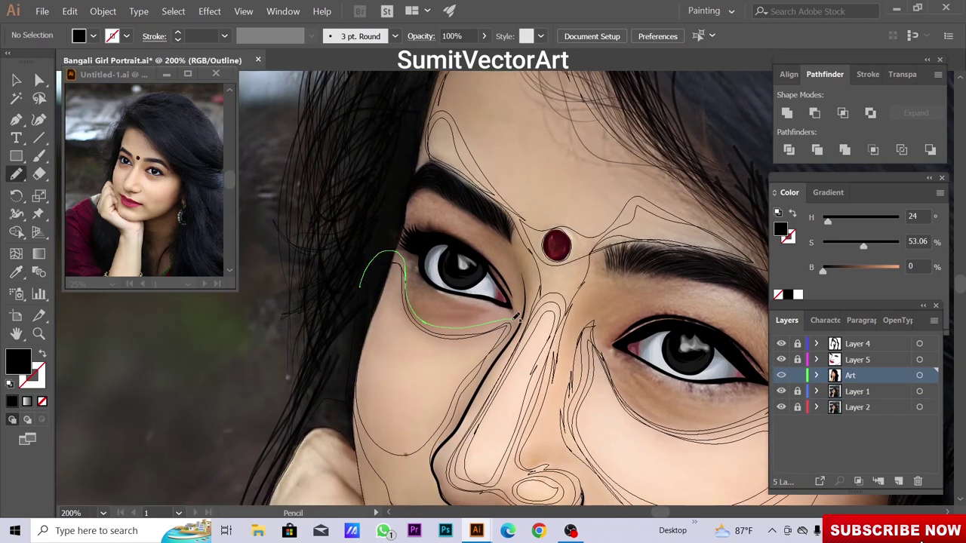
drag(428, 143, 333, 96)
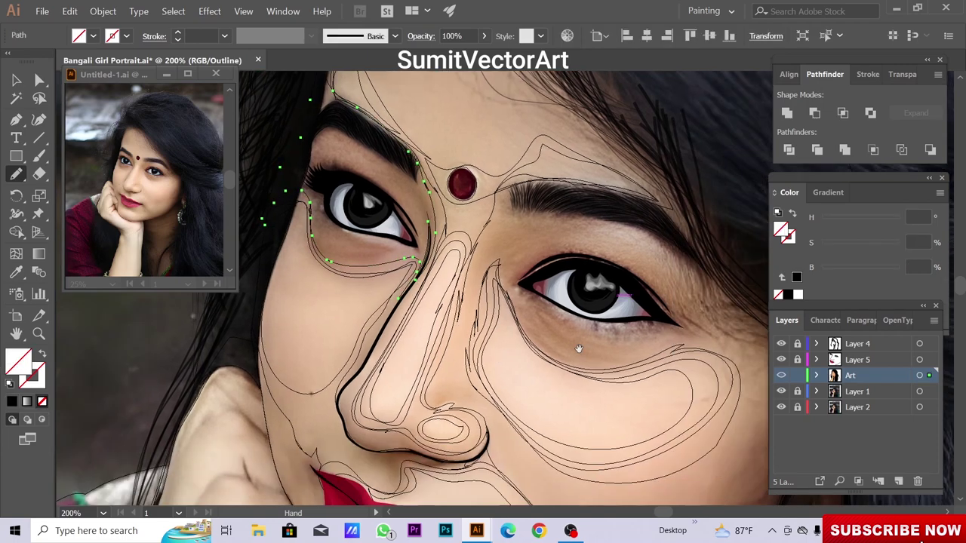
drag(501, 275, 509, 300)
drag(663, 363, 717, 348)
drag(719, 347, 541, 377)
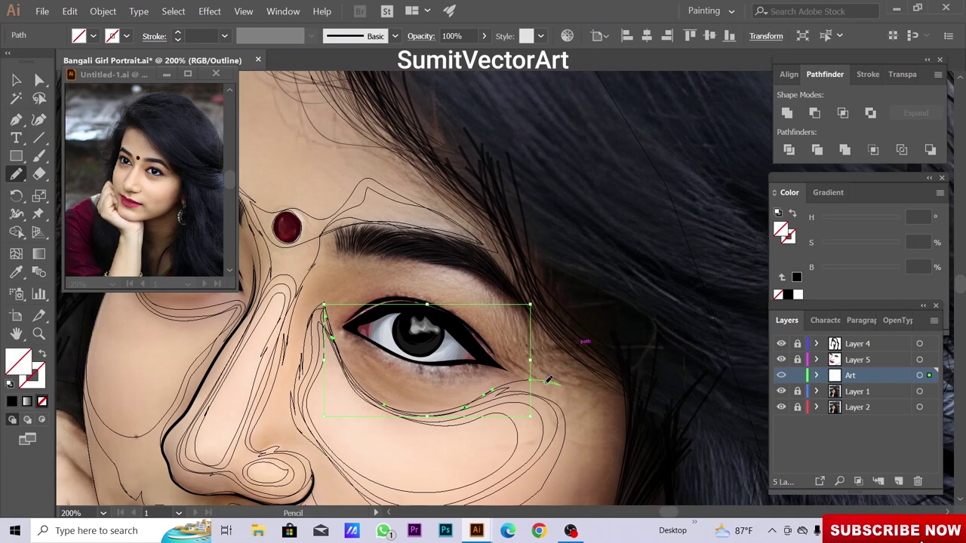
Fill the eye shadow shape with sampled peach, then undo that colour change
key(ctrl+minus)
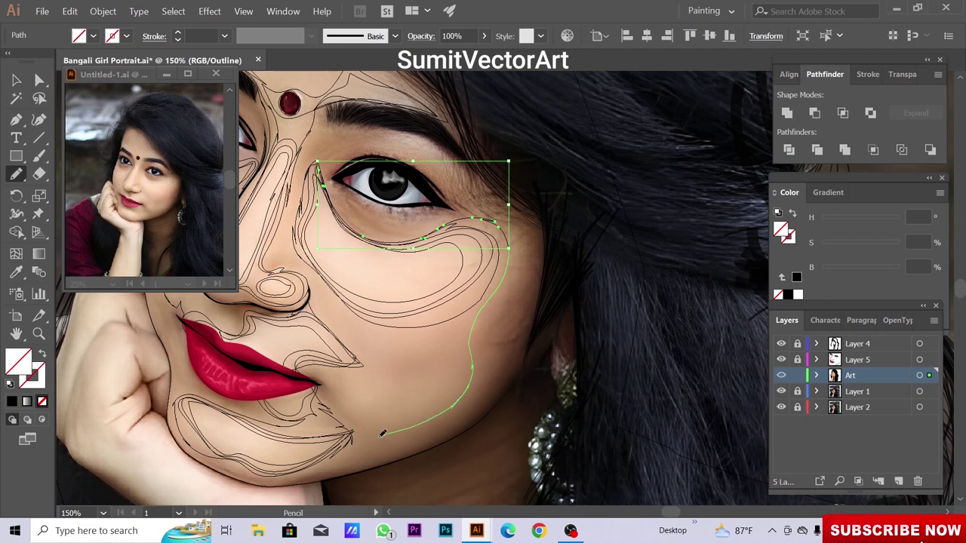
key(ctrl+minus)
key(ctrl+minus)
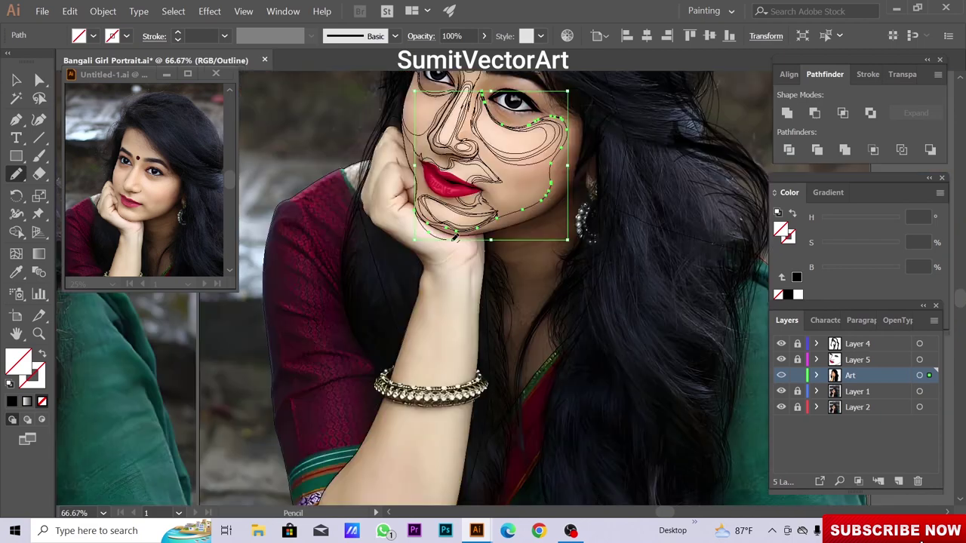
drag(643, 144, 617, 284)
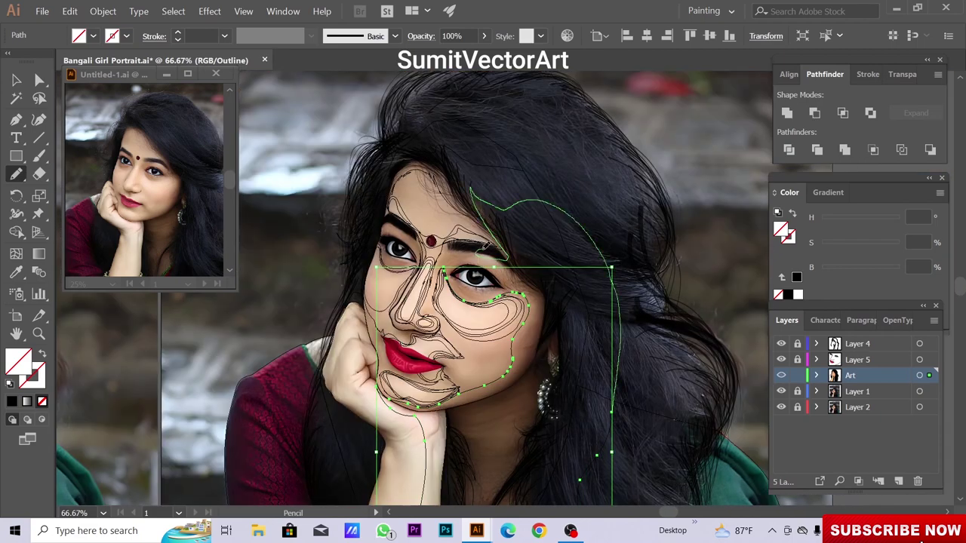
ctrl+click(445, 256)
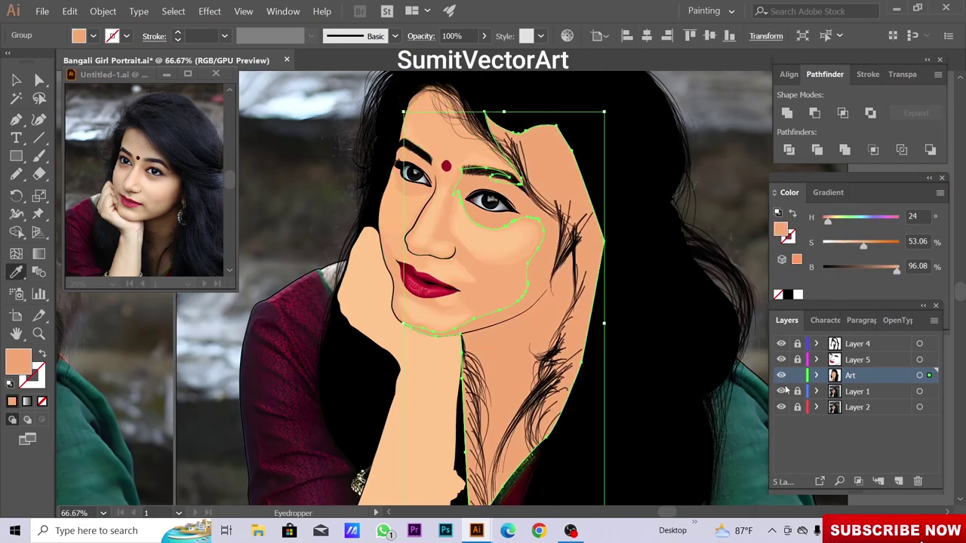
right_click(559, 160)
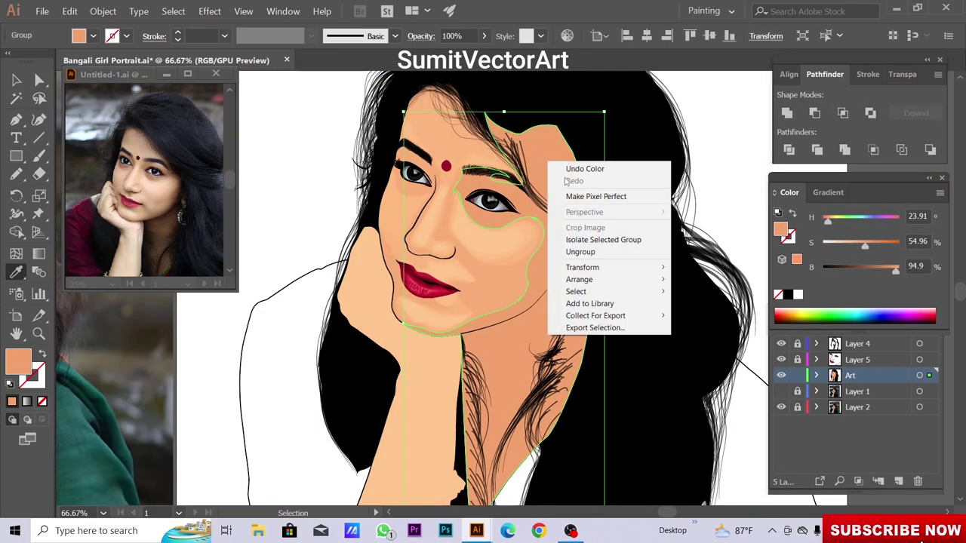
click(585, 167)
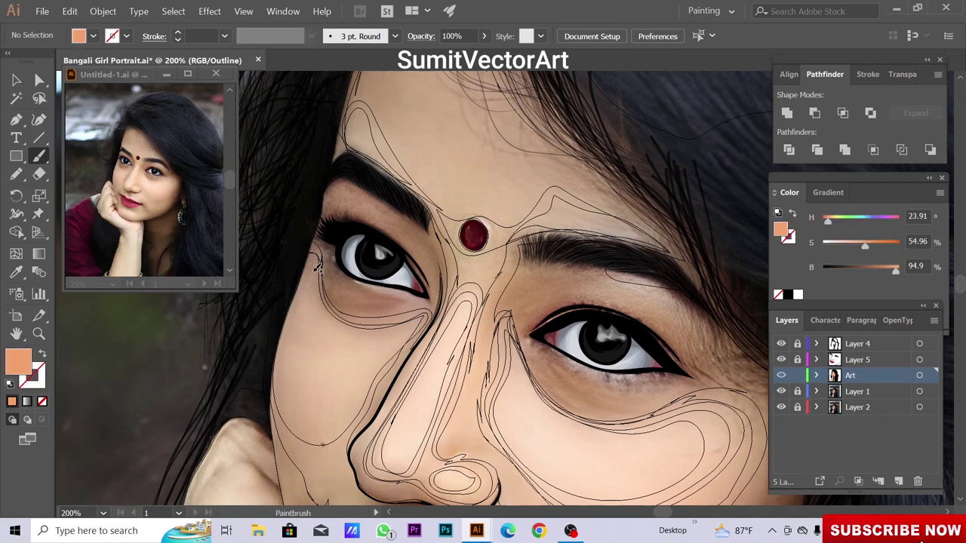
Refill the eye-socket shadow with deeper peach (about 21° hue, 58% saturation), undo a stray change, and deselect
key(n)
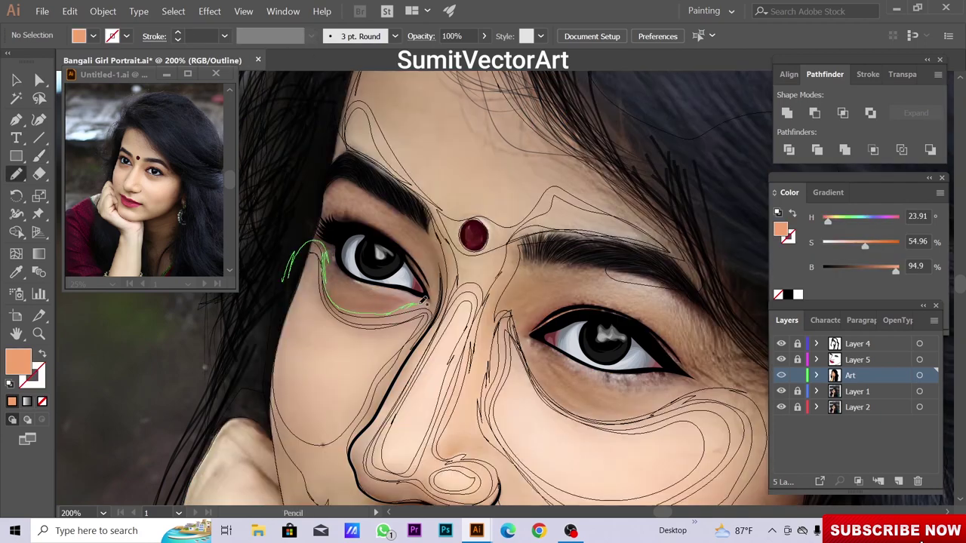
key(ctrl+y)
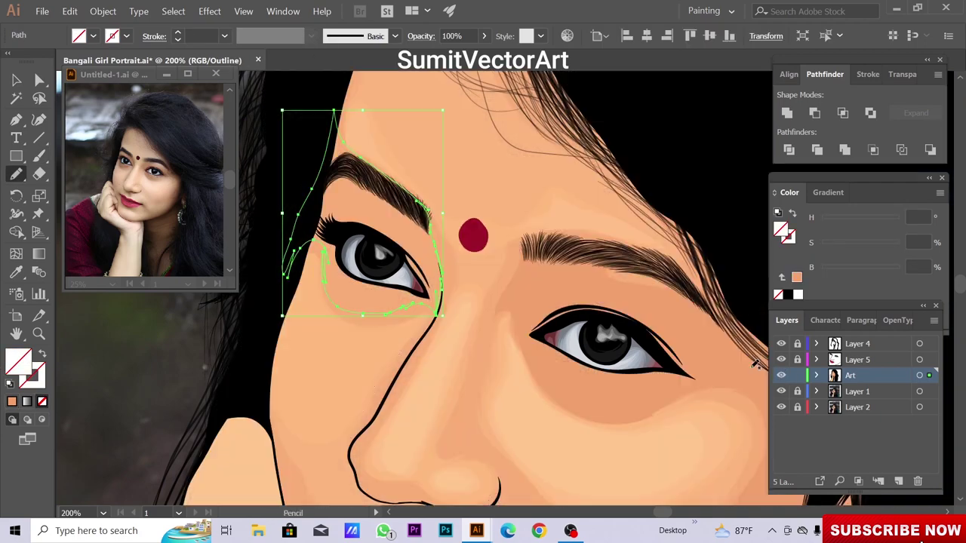
key(i)
right_click(385, 216)
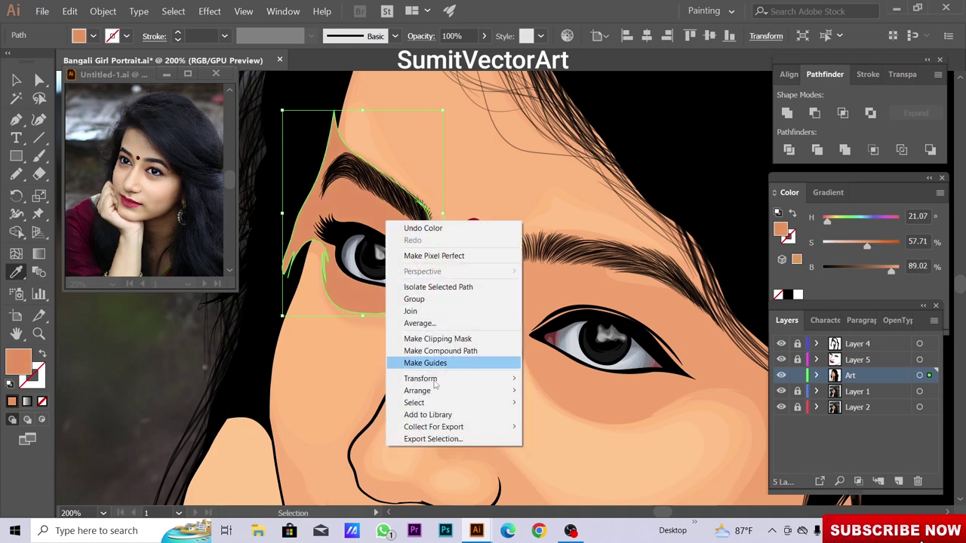
click(448, 362)
key(ctrl+semicolon)
In Outline view, pencil a shadow shape down the right side of the face
ctrl+alt+click(507, 325)
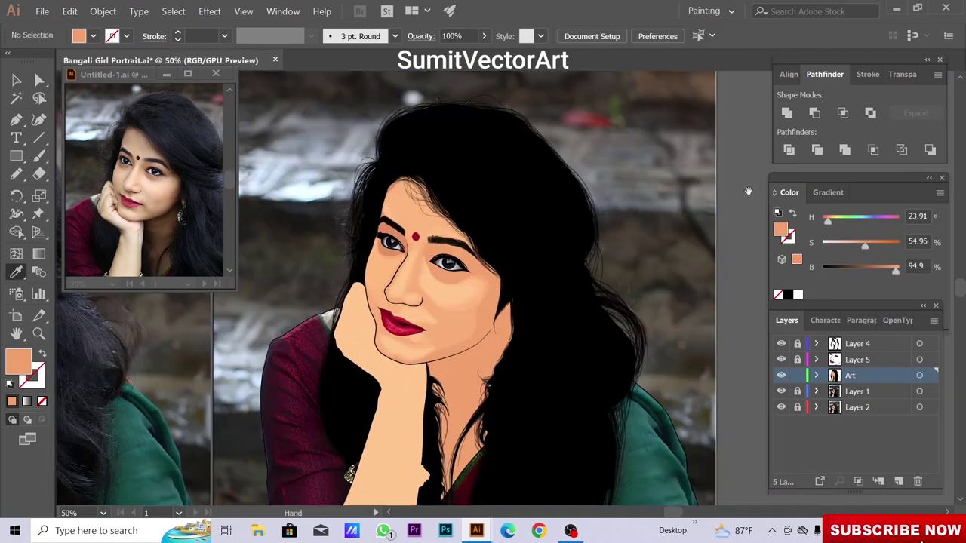
drag(748, 191, 755, 208)
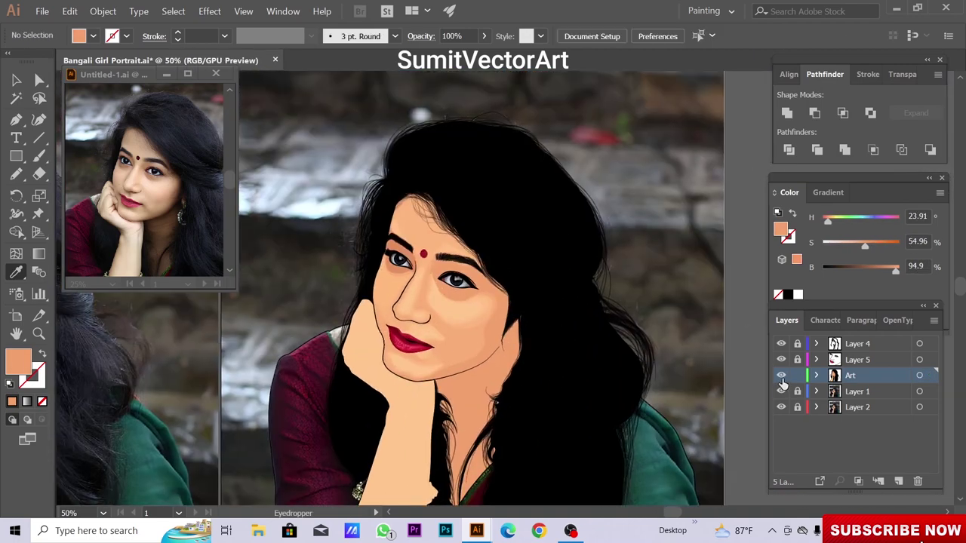
scroll(426, 279, up, 3)
key(ctrl+y)
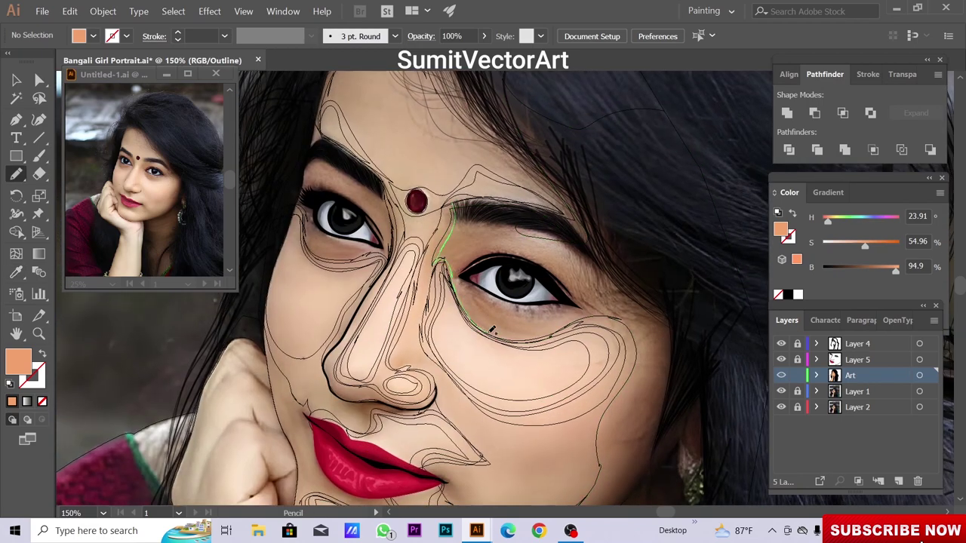
mouse_move(649, 365)
mouse_down()
mouse_move(602, 484)
mouse_move(646, 311)
mouse_up()
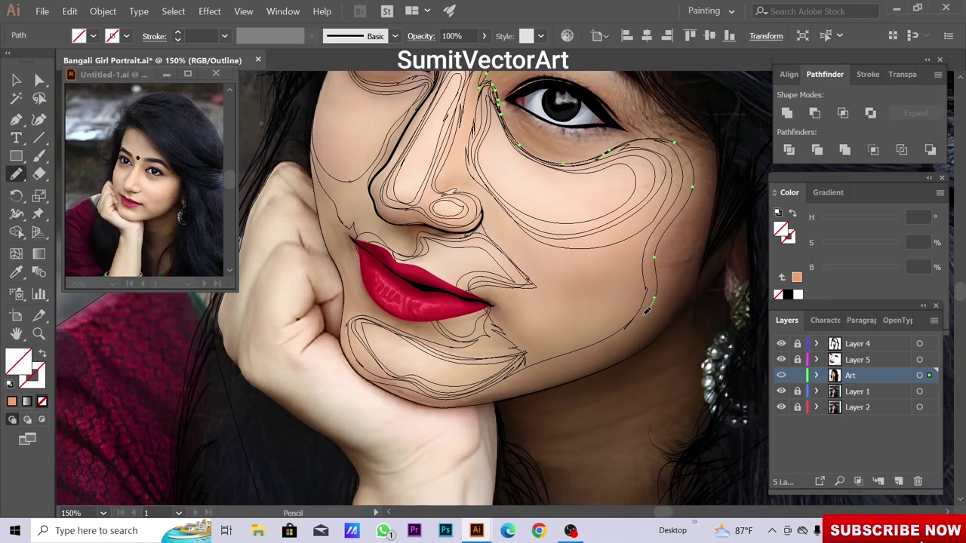
ctrl+alt+click(514, 403)
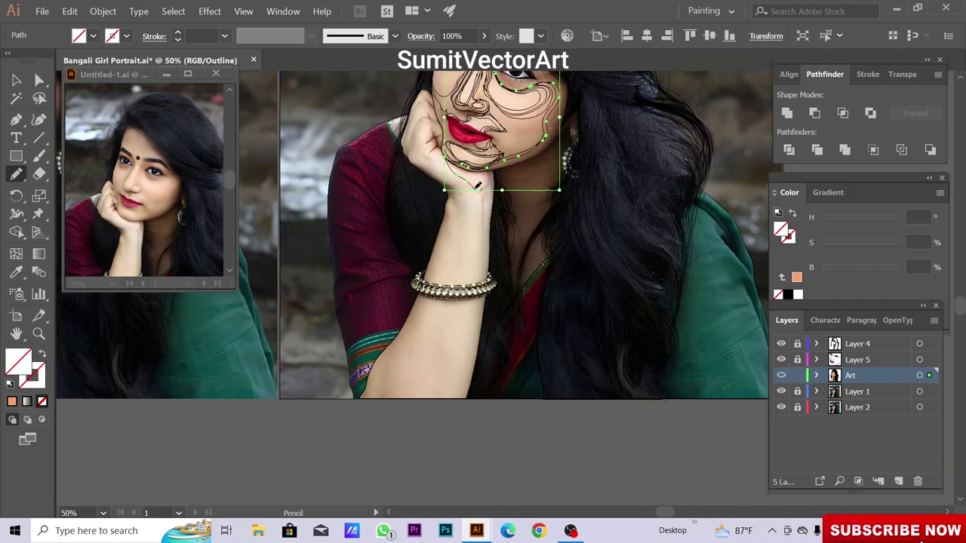
scroll(593, 407, up, 3)
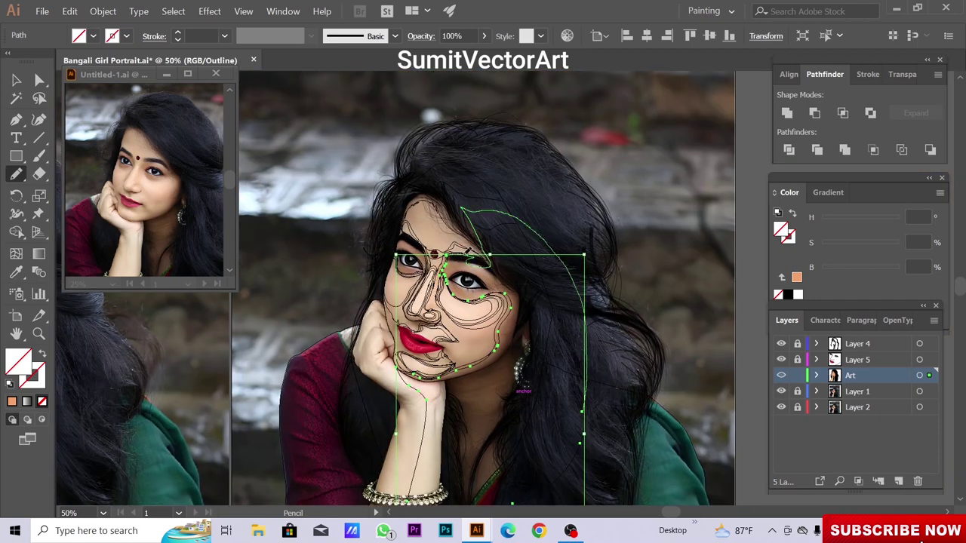
Fill the right-cheek shadow with an Eyedropper-sampled deeper peach (23° hue, 57% saturation)
key(i)
key(ctrl+y)
click(606, 369)
scroll(481, 377, up, 2)
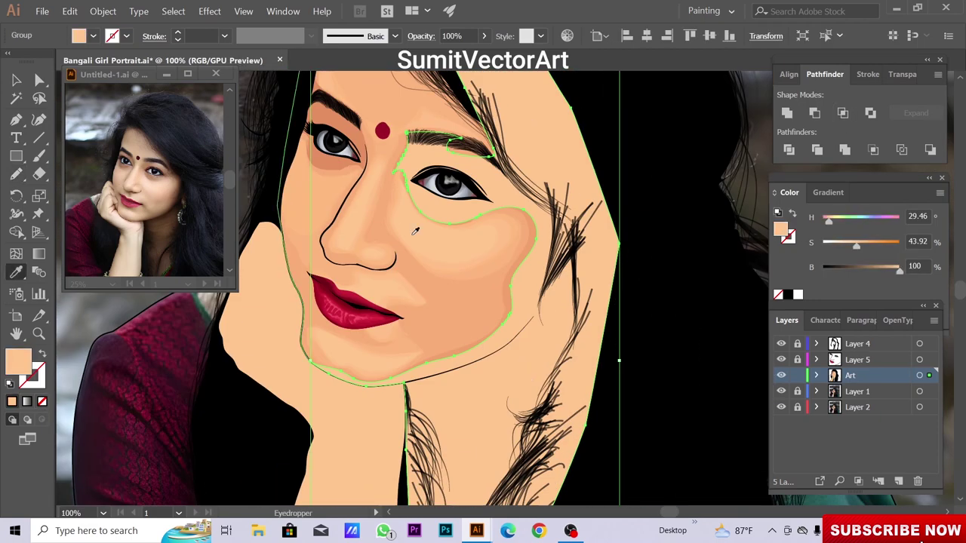
click(680, 226)
scroll(483, 302, down, 3)
scroll(483, 302, up, 3)
click(423, 249)
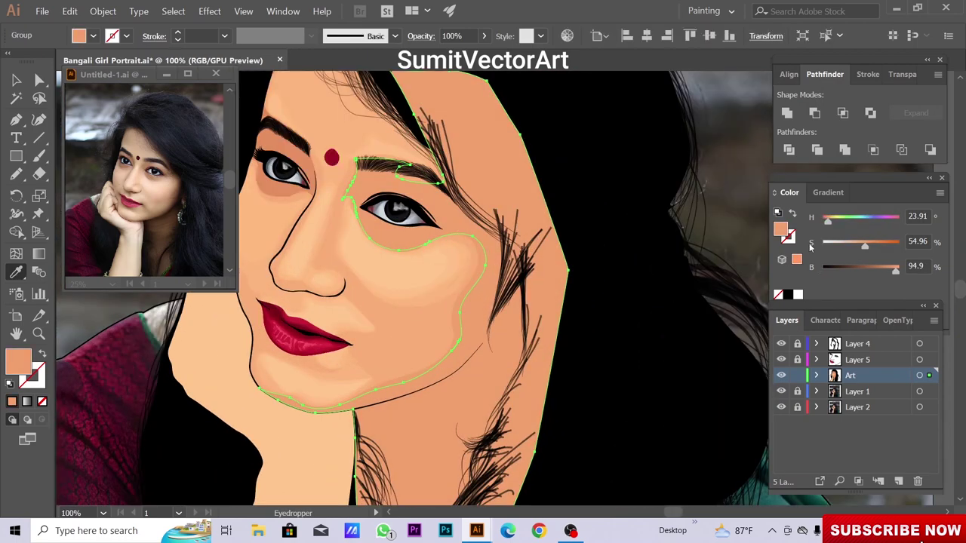
key(Return)
key(ctrl+z)
Send the cheek shadow behind the hair strands, deselect, and hide the reference photo layer
right_click(523, 199)
click(683, 340)
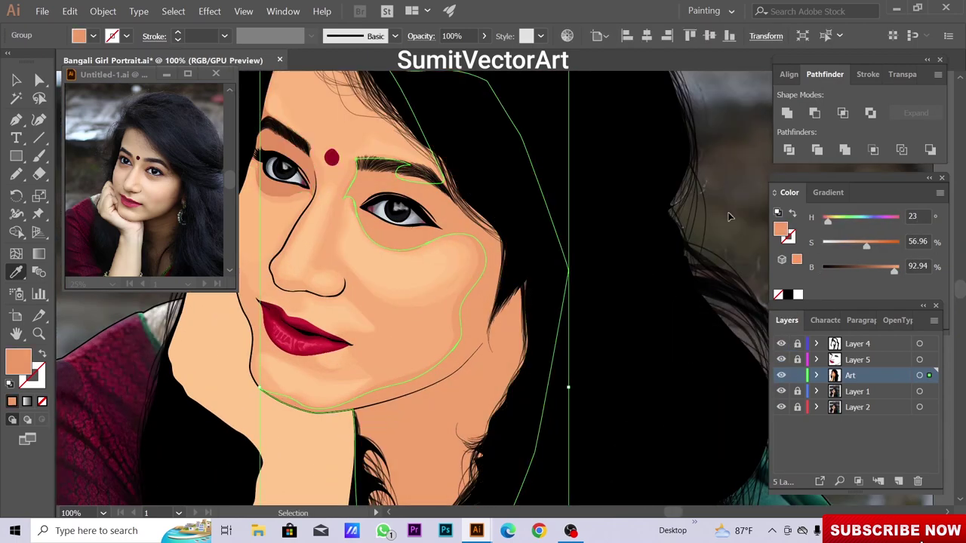
key(ctrl+shift+a)
scroll(729, 217, down, 4)
click(781, 391)
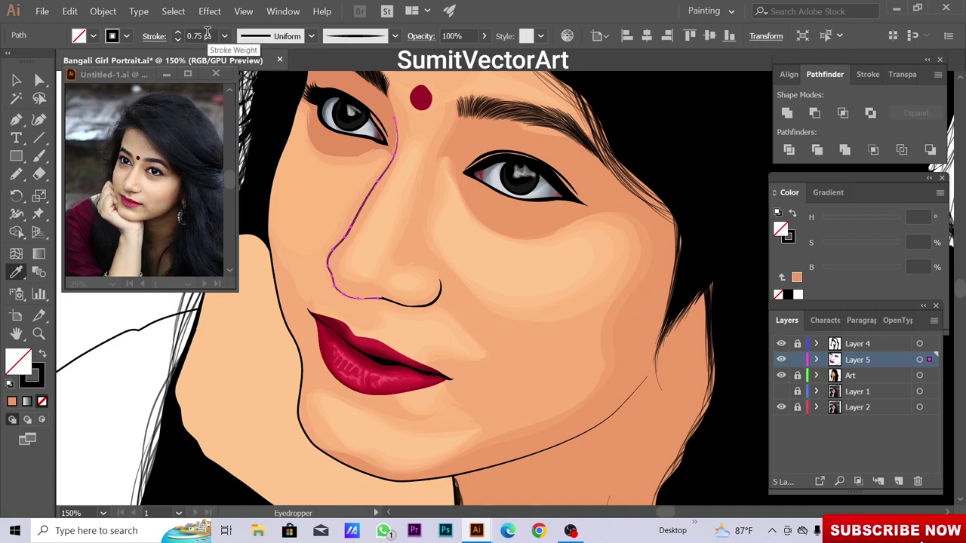
Set the selected nose outline's opacity to 50%
text(50)
key(Return)
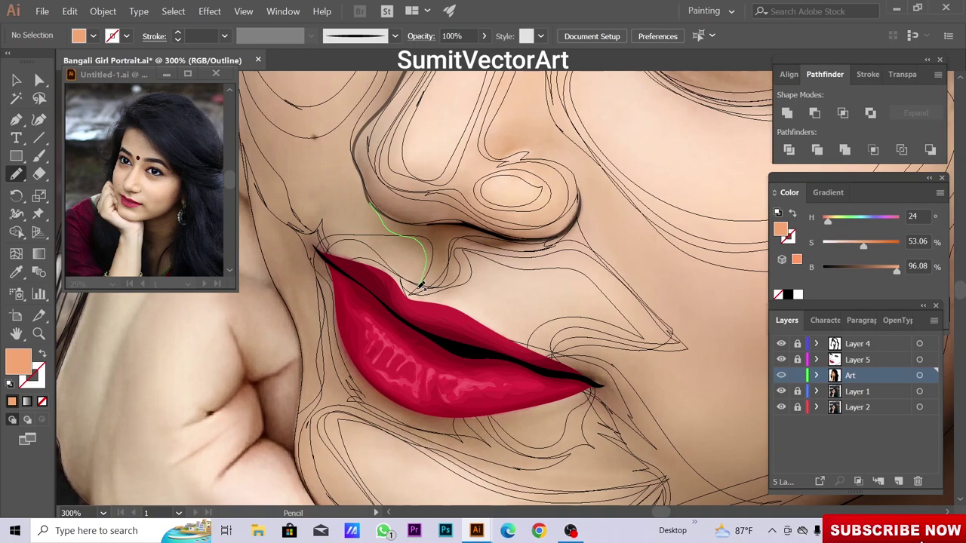
Trace shadow shapes and streaks around the left eye, coloured reddish-brown (about 17° hue, 66% saturation)
drag(421, 286, 438, 259)
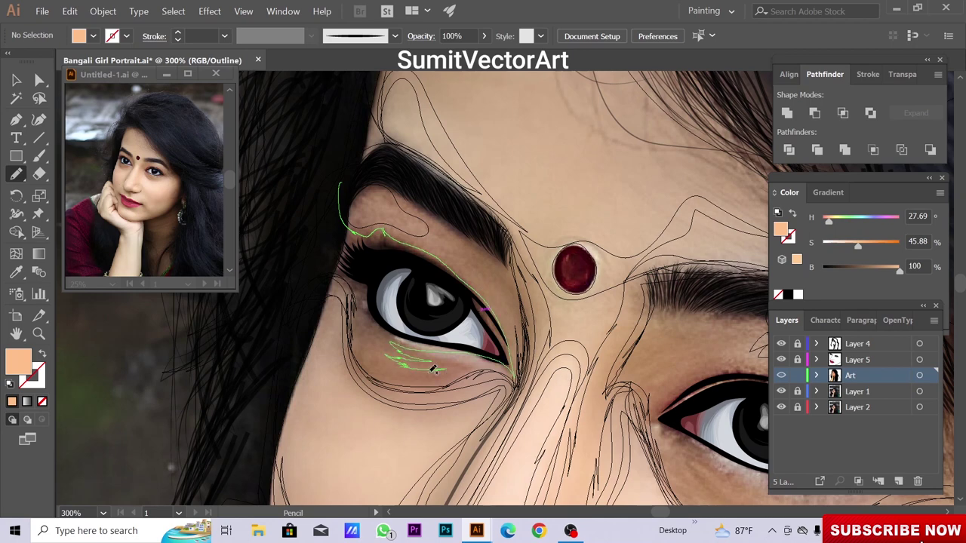
drag(368, 368, 364, 372)
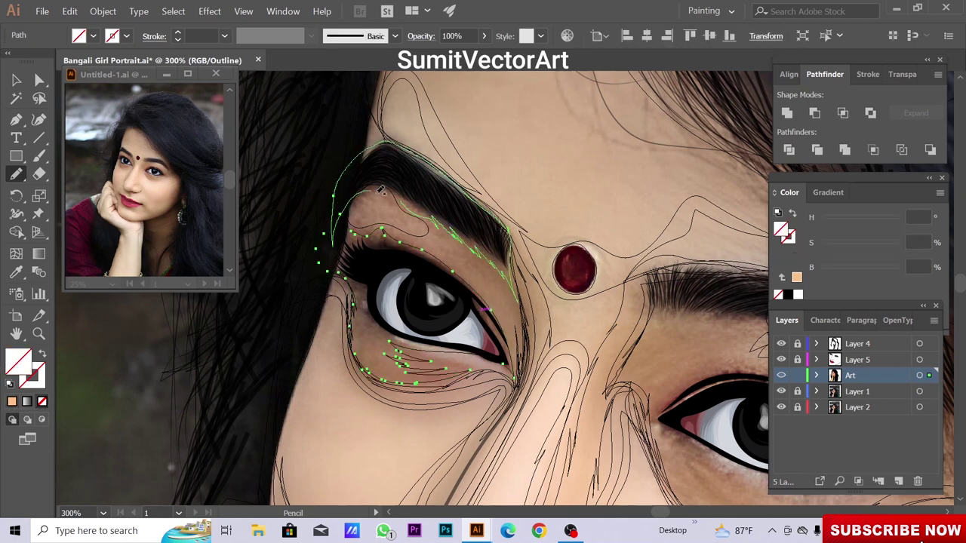
key(ctrl+y)
drag(827, 219, 826, 220)
drag(880, 246, 872, 246)
drag(885, 270, 878, 273)
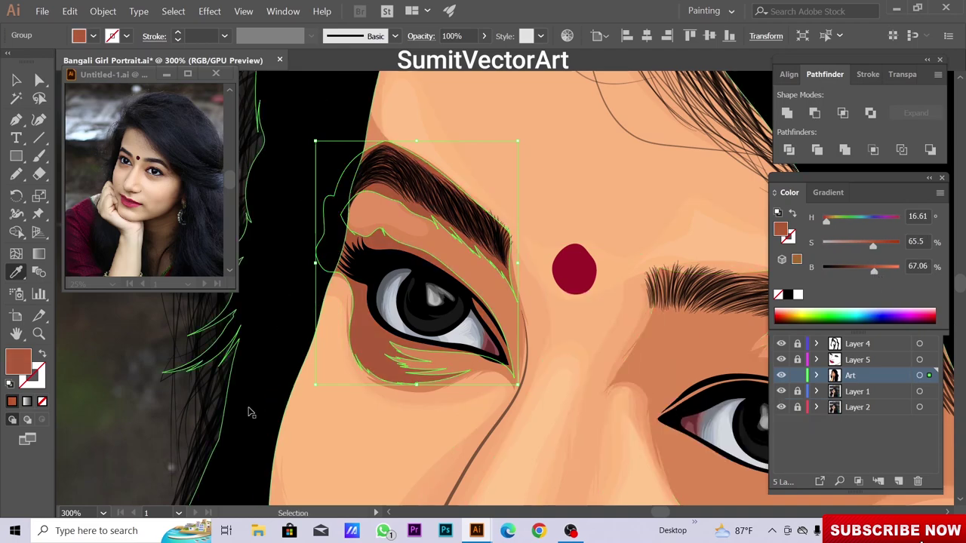
Deselect and zoom around the face to check the new left-eye shadow
key(ctrl+shift+a)
key(ctrl+0)
click(385, 245)
key(ctrl+z)
key(ctrl+plus)
key(ctrl+plus)
key(ctrl+plus)
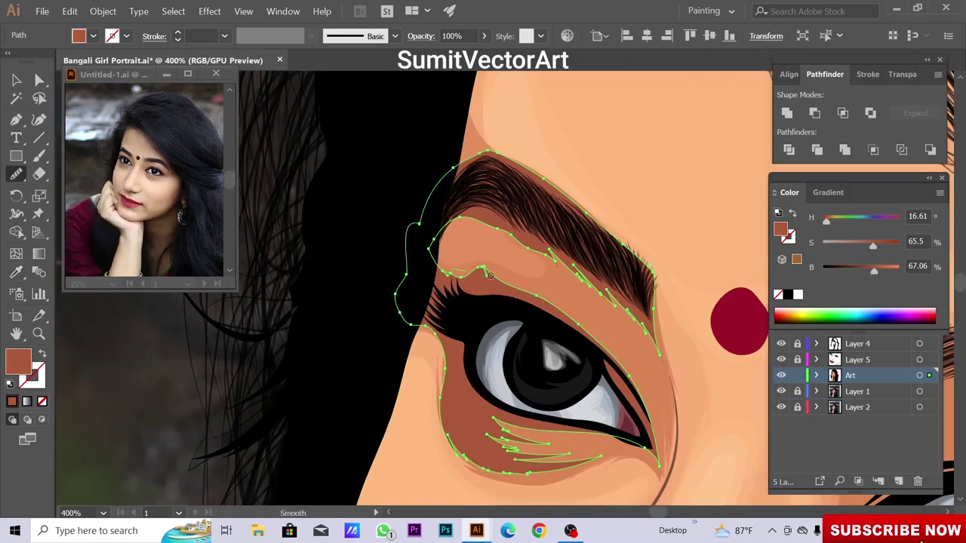
key(ctrl+shift+a)
key(ctrl+minus)
key(ctrl+minus)
key(ctrl+minus)
key(ctrl+minus)
key(ctrl+minus)
Toggle Outline and Preview views while zooming in on the face to prepare for tracing
key(ctrl+y)
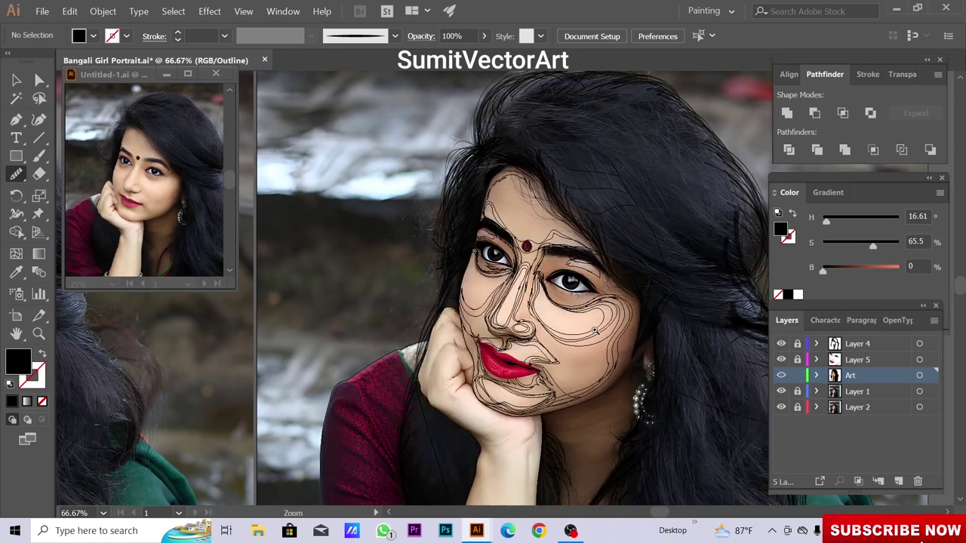
key(ctrl+plus)
key(ctrl+plus)
key(ctrl+plus)
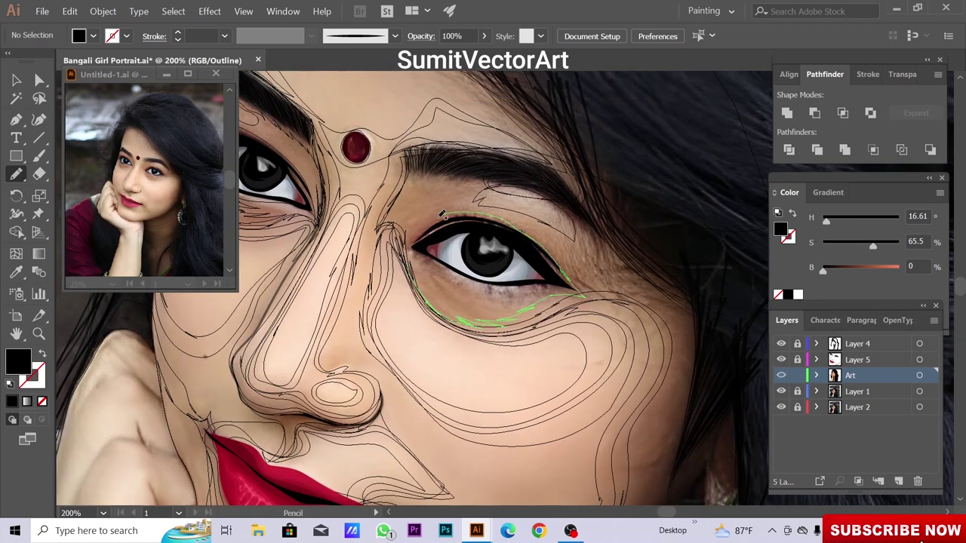
key(ctrl+y)
key(ctrl+shift+a)
key(ctrl+minus)
key(ctrl+minus)
key(ctrl+minus)
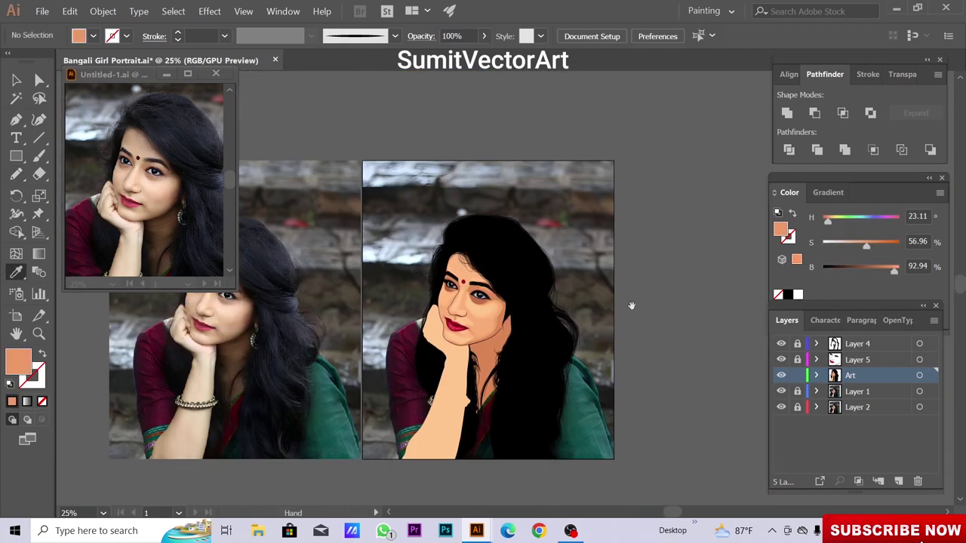
key(ctrl+plus)
key(ctrl+plus)
key(ctrl+plus)
key(ctrl+plus)
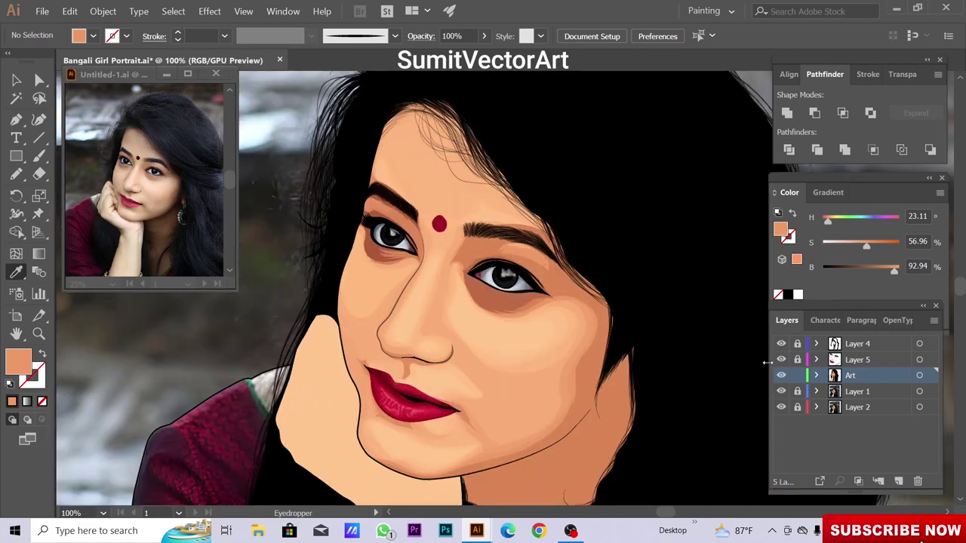
key(ctrl+y)
scroll(609, 194, down, 3)
Pencil a shadow down the right side of the face and neck, filled with sampled brown
key(n)
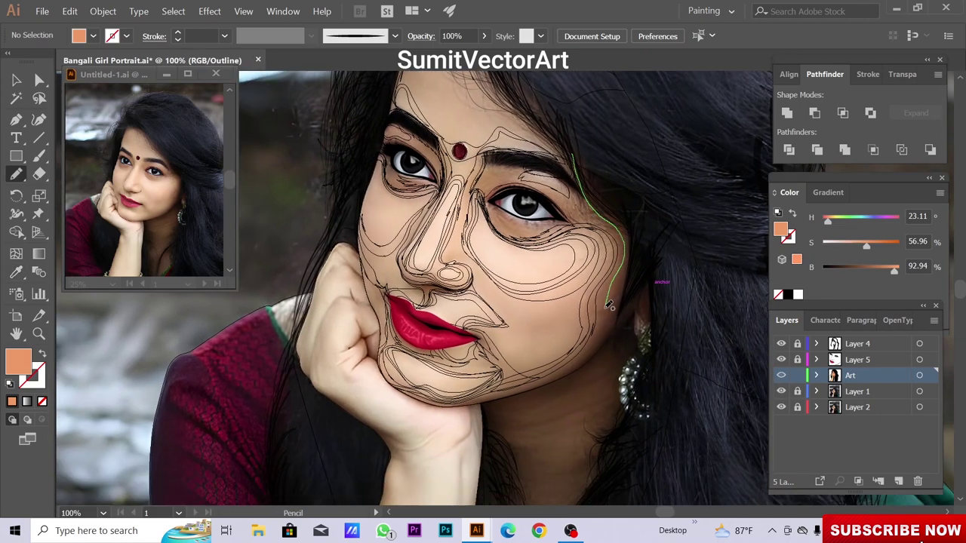
key(ctrl+minus)
key(ctrl+a)
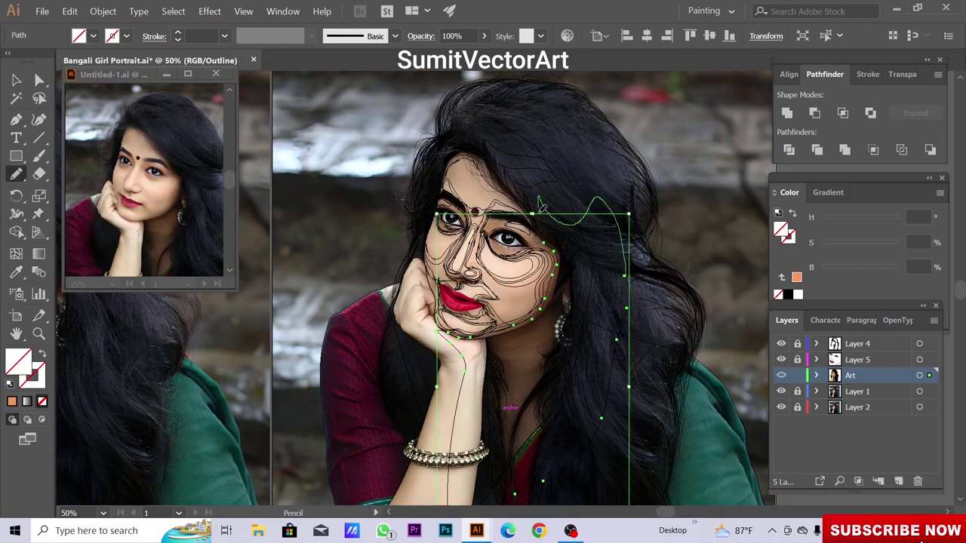
key(ctrl+y)
key(i)
ctrl+click(558, 317)
click(809, 278)
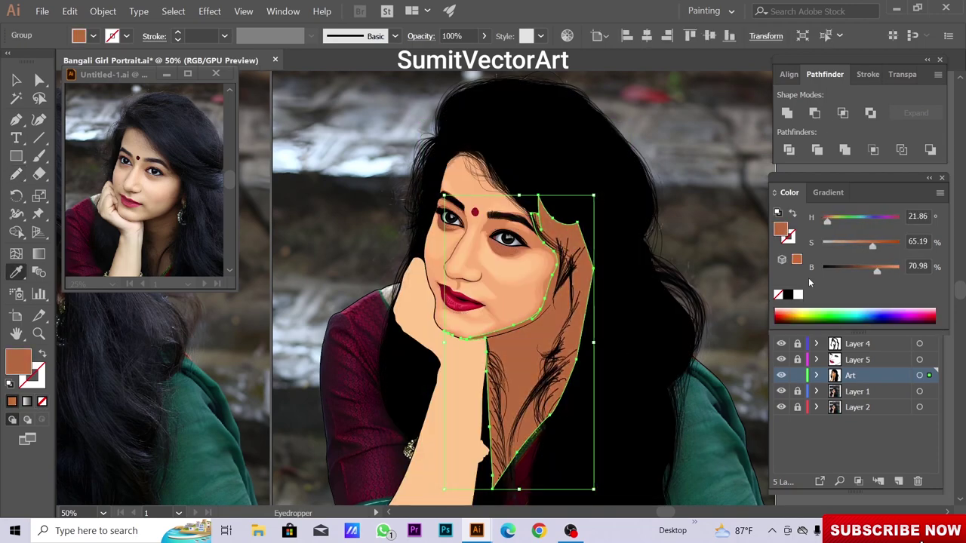
ctrl+click(703, 302)
Hide and re-show the background photo, then zoom back into the face in Outline view
key(ctrl+minus)
click(781, 391)
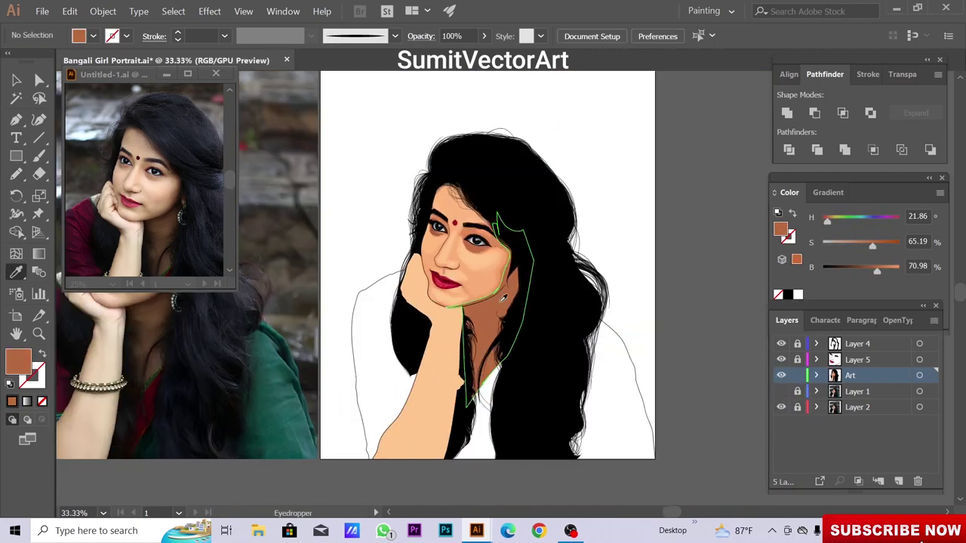
key(ctrl+minus)
key(ctrl+plus)
key(ctrl+plus)
key(ctrl+plus)
click(781, 391)
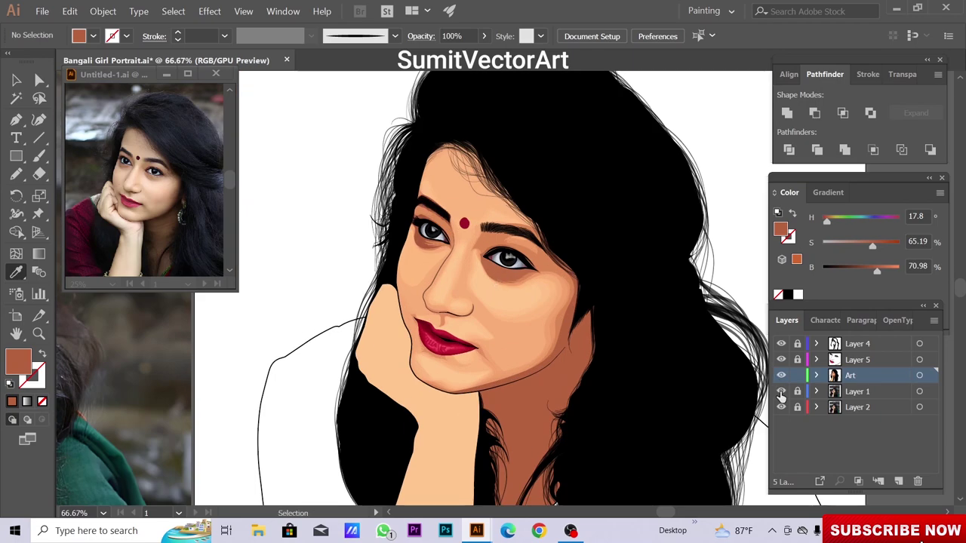
key(ctrl+y)
key(ctrl+plus)
Pencil a cheek shading shape and fill it with a sampled peach (22° hue, 61% saturation)
key(n)
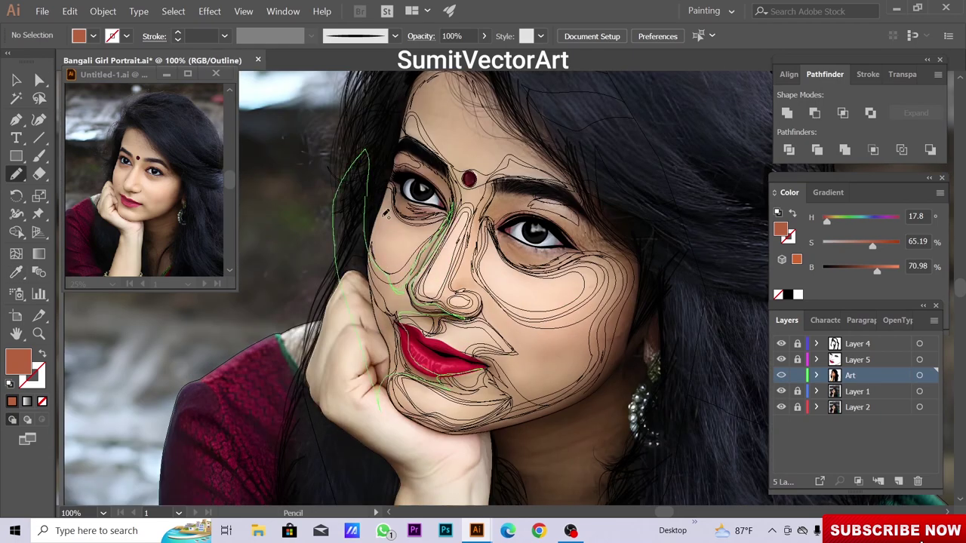
ctrl+click(385, 214)
key(ctrl+y)
key(i)
click(593, 377)
Trace an orange shading shape around the mouth and chin at 60% opacity
key(ctrl+plus)
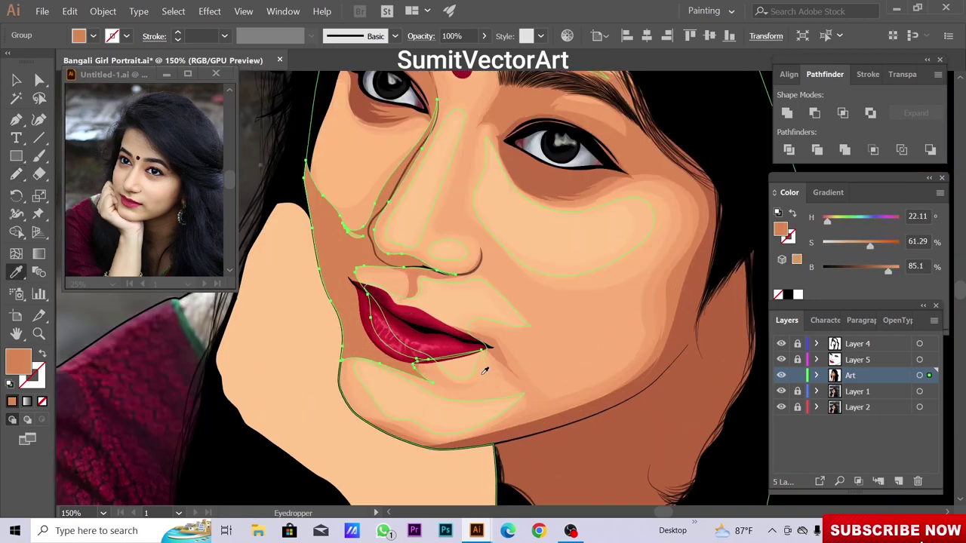
key(n)
key(ctrl+3)
drag(355, 356, 301, 433)
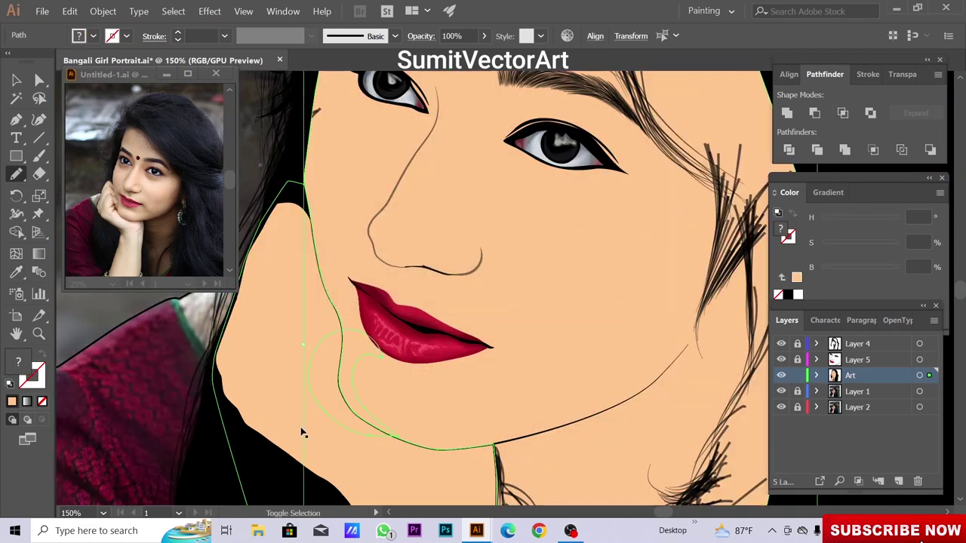
key(ctrl+alt+3)
key(i)
key(6)
right_click(375, 268)
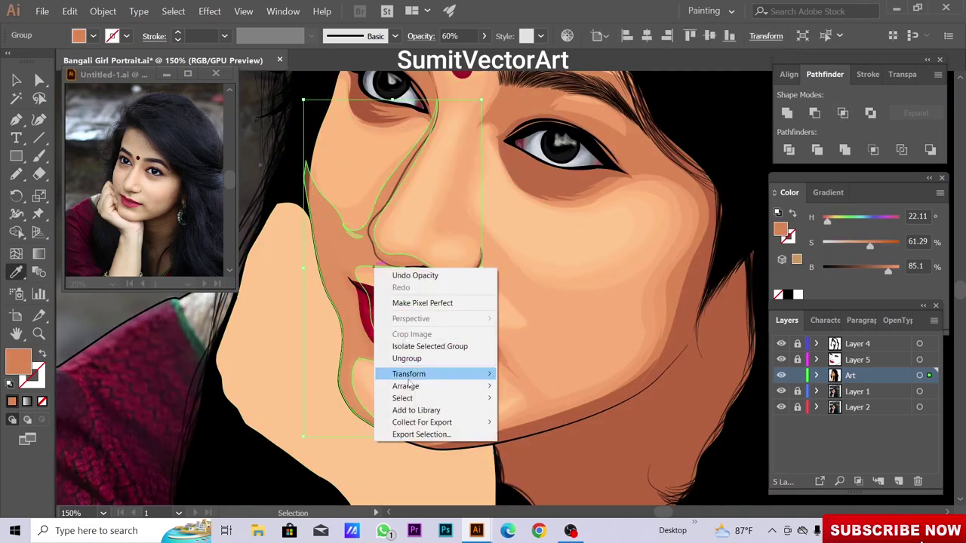
key(Escape)
key(ctrl+shift+a)
key(ctrl+0)
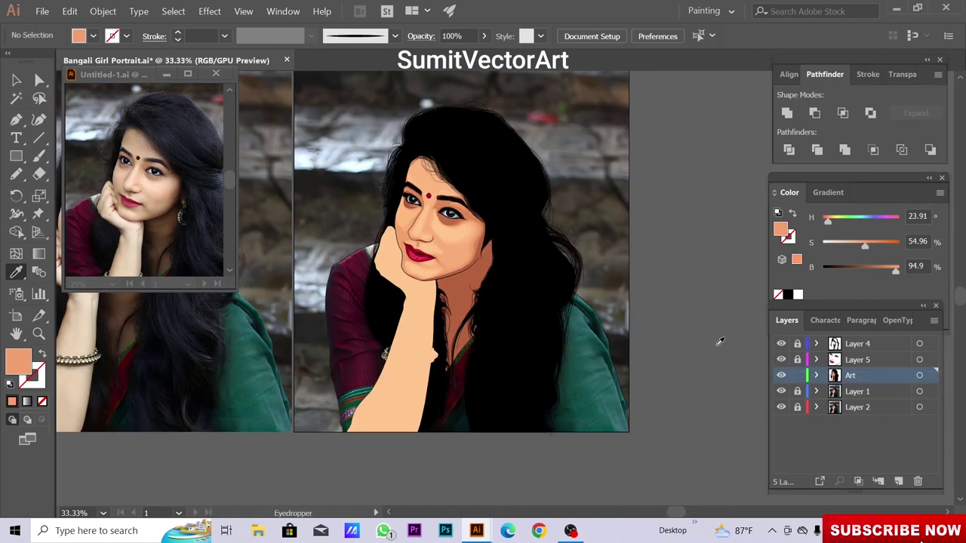
key(ctrl+plus)
key(ctrl+plus)
Pencil-trace the hair shadow shape across the forehead and right cheek
click(782, 396)
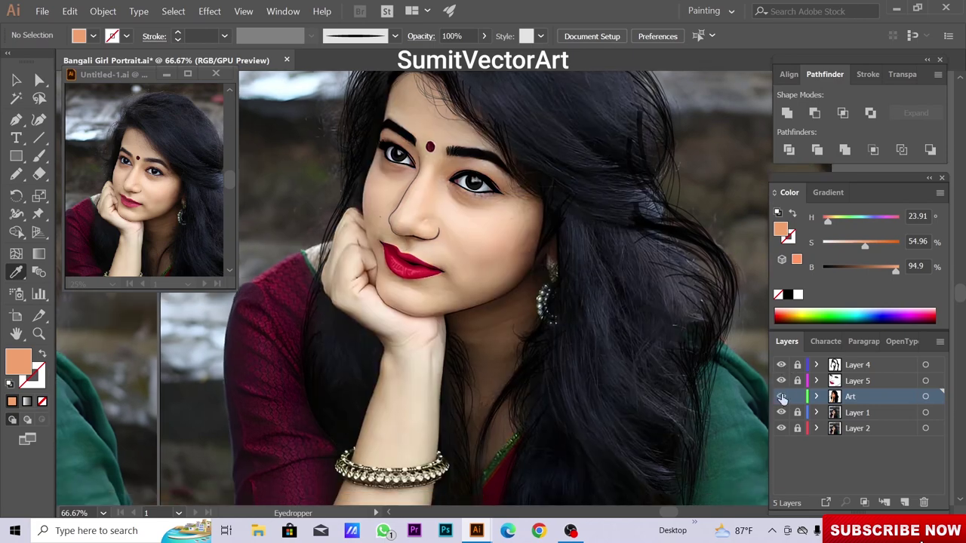
ctrl+click(782, 397)
key(n)
drag(529, 160, 519, 278)
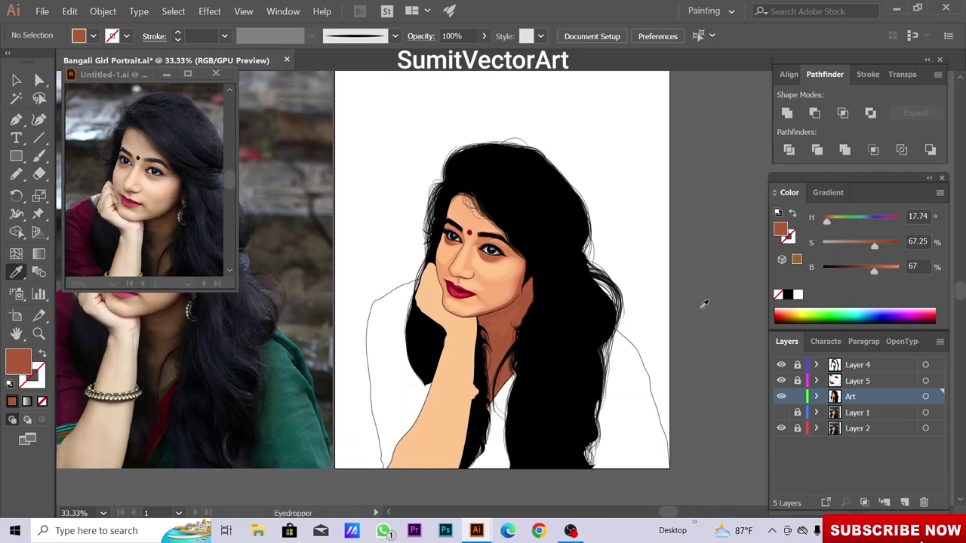
key(ctrl+minus)
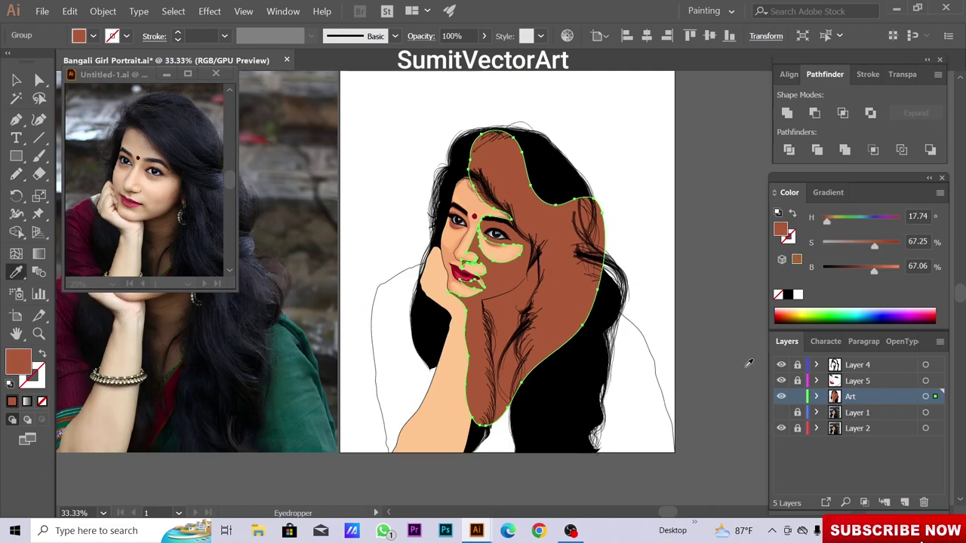
Soften the hair shadow with a 52.5 px Gaussian Blur
click(209, 11)
click(375, 255)
drag(647, 222, 647, 222)
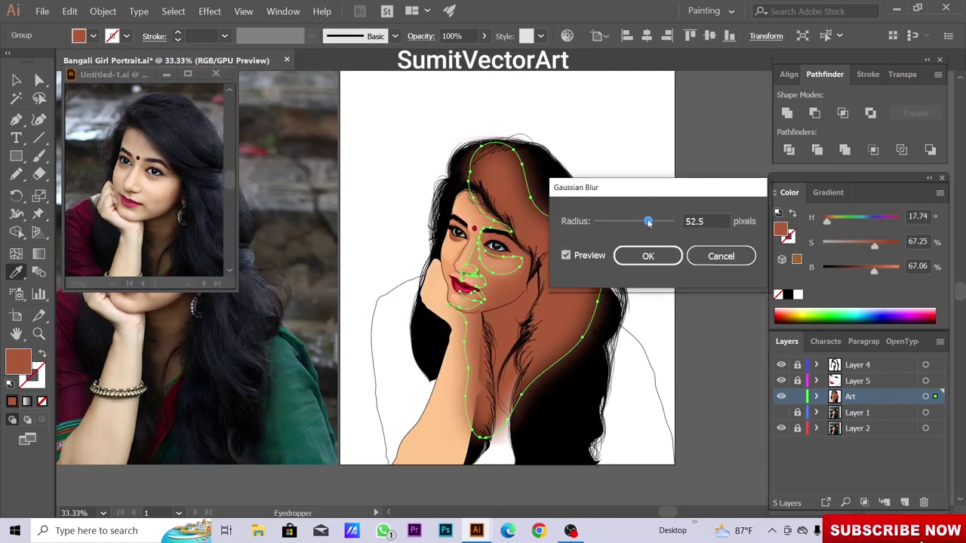
click(647, 255)
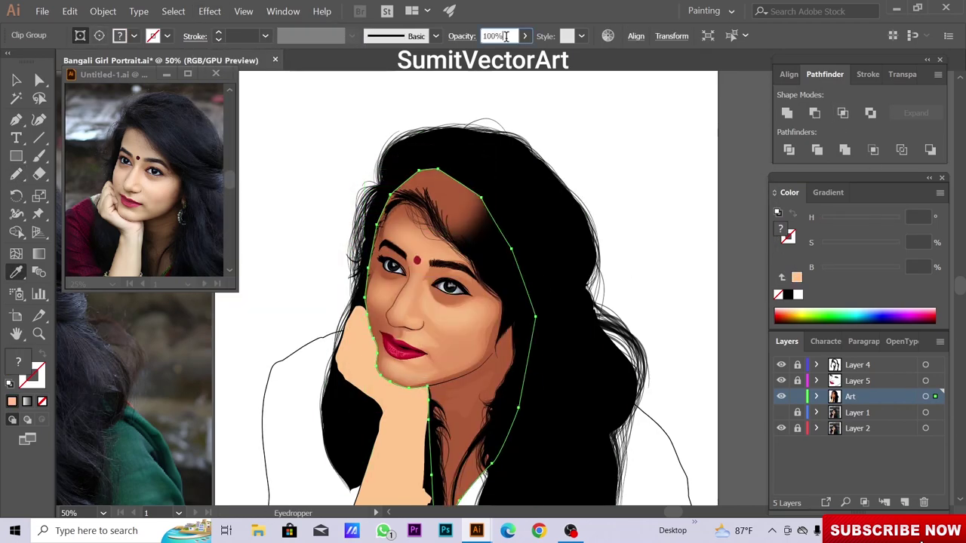
scroll(664, 249, down, 2)
Pencil-trace the neck shadow outlines near the ear and down the neck
scroll(679, 280, up, 1)
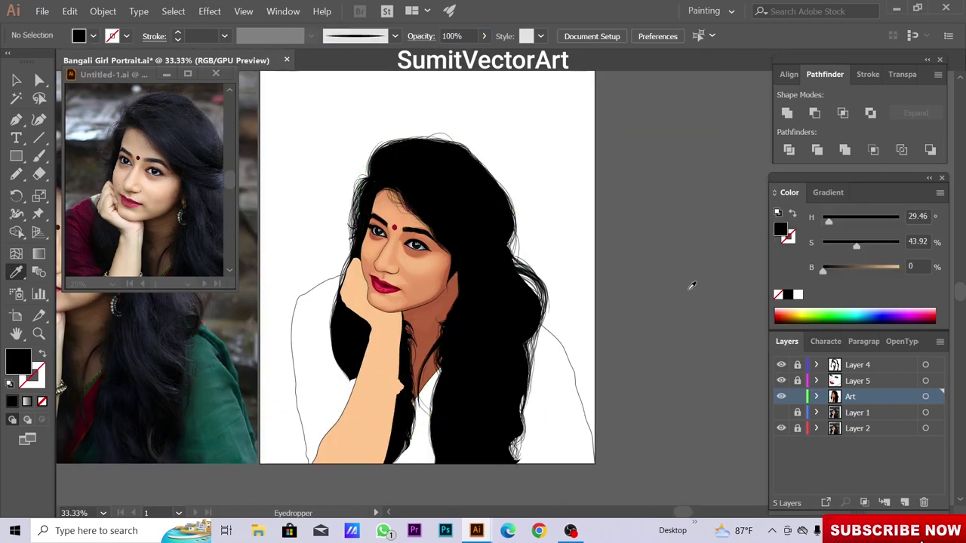
scroll(656, 318, up, 8)
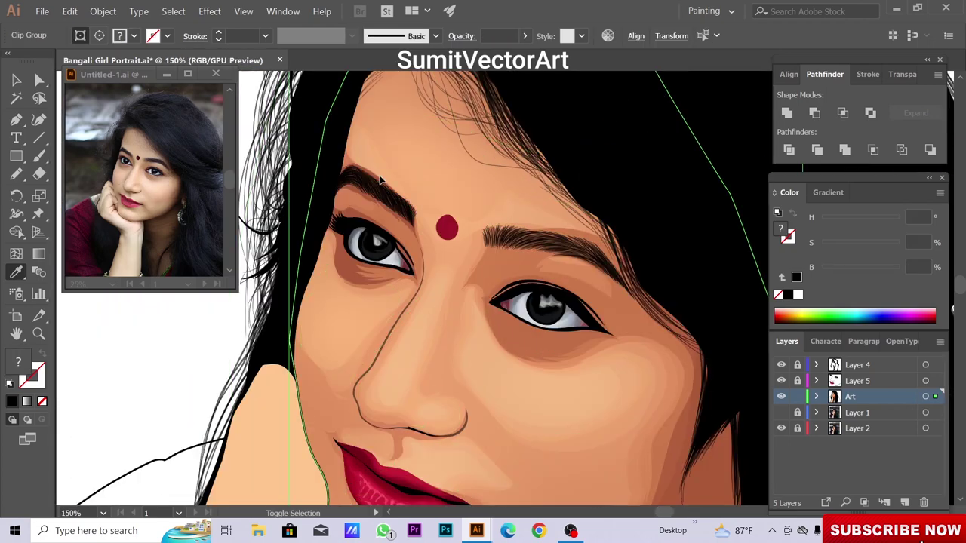
click(447, 227)
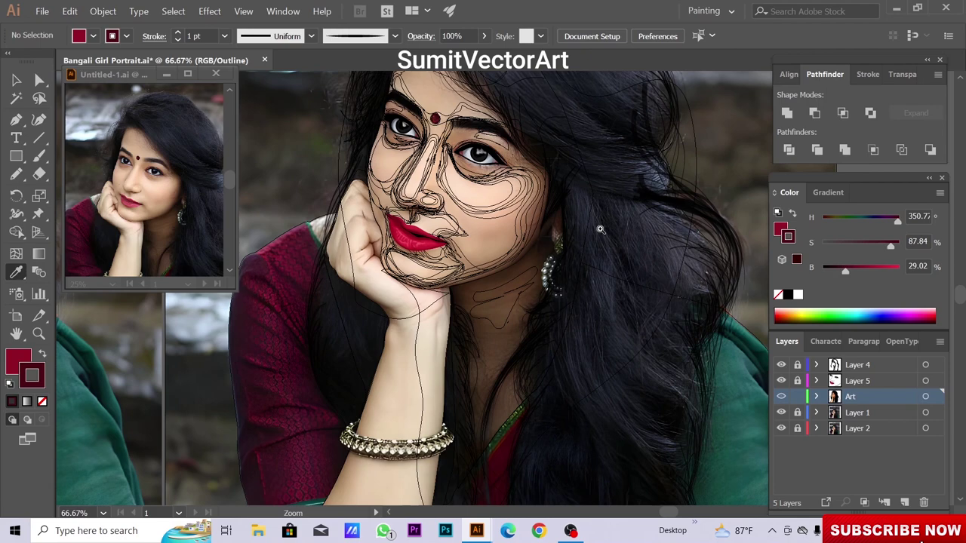
key(n)
drag(464, 193, 460, 249)
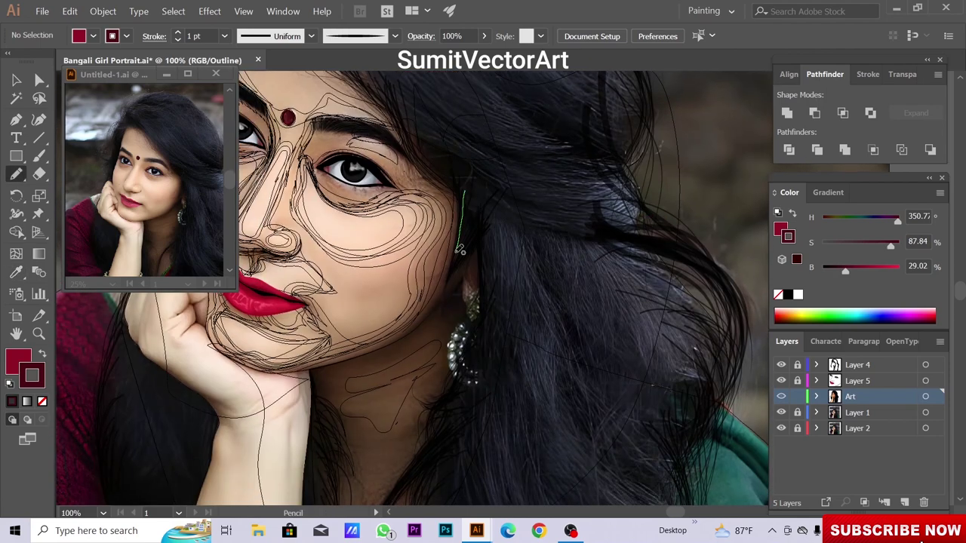
drag(299, 436, 310, 361)
scroll(302, 400, down, 5)
scroll(489, 304, up, 2)
drag(487, 291, 399, 340)
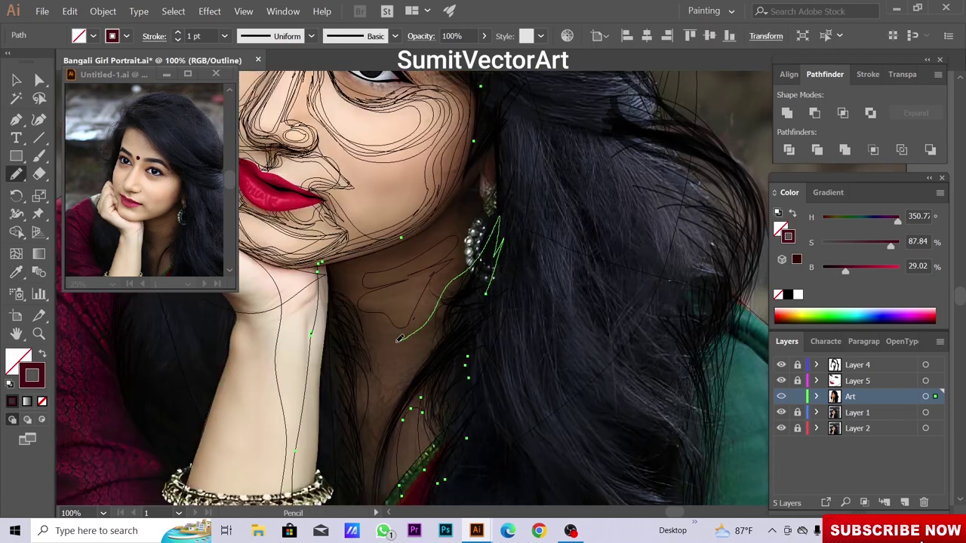
Fill the neck shadow shape with brown sampled by the Eyedropper
key(ctrl+y)
key(i)
click(400, 324)
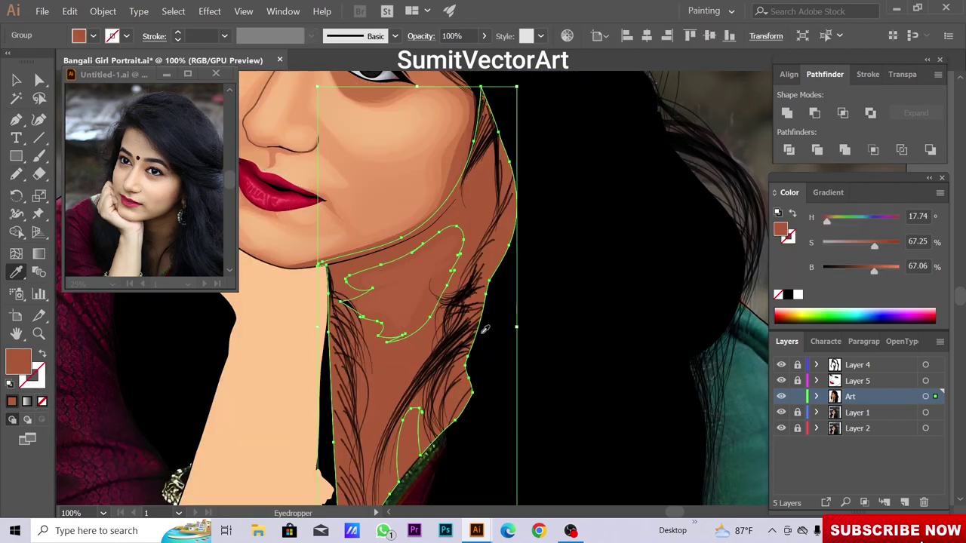
key(ctrl+minus)
key(ctrl+minus)
right_click(484, 258)
key(Escape)
key(ctrl+shift+a)
key(ctrl+minus)
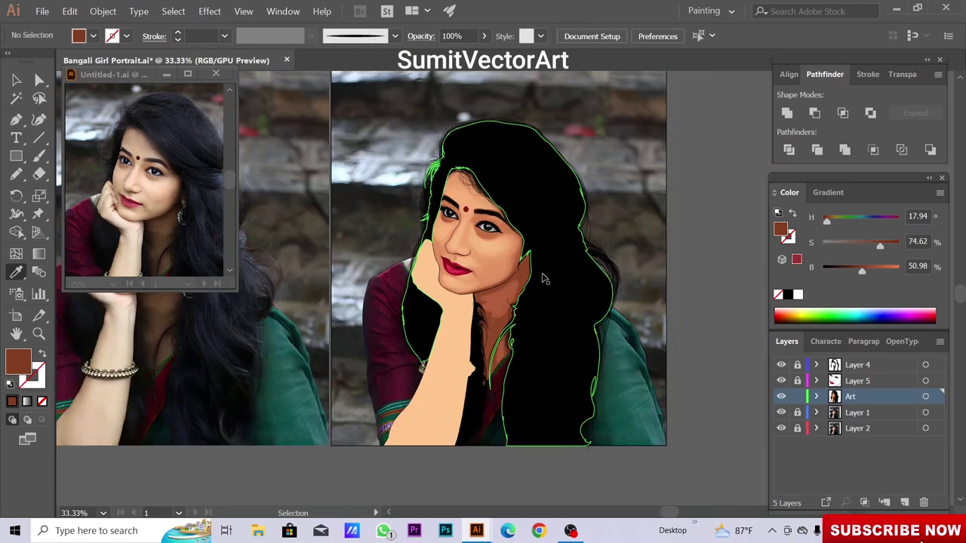
Trace an additional shading shape below the jaw near the earring
click(604, 279)
key(ctrl+plus)
key(ctrl+plus)
key(ctrl+y)
key(ctrl+plus)
key(ctrl+plus)
key(ctrl+plus)
key(n)
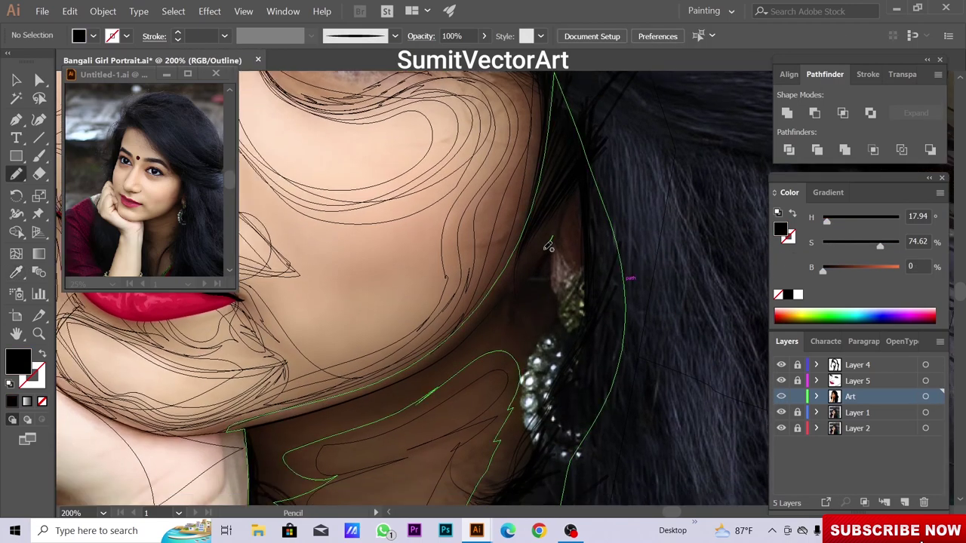
drag(289, 414, 289, 416)
key(ctrl+minus)
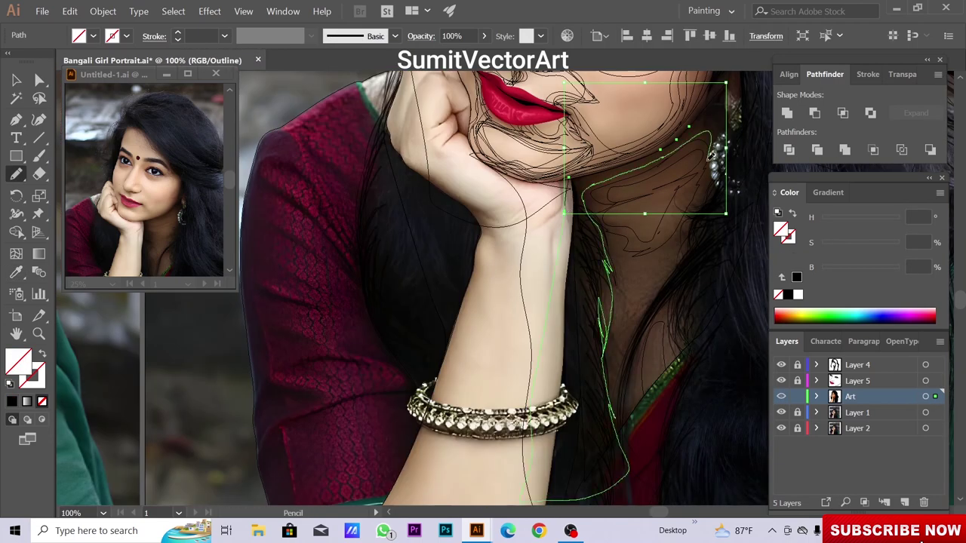
scroll(691, 383, up, 3)
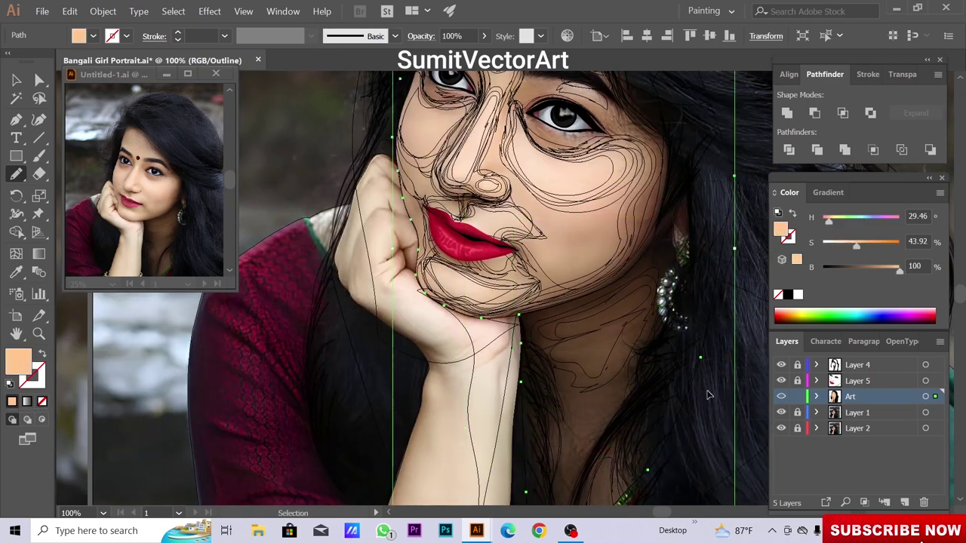
key(ctrl+y)
key(ctrl+y)
key(ctrl+plus)
key(ctrl+plus)
key(ctrl+y)
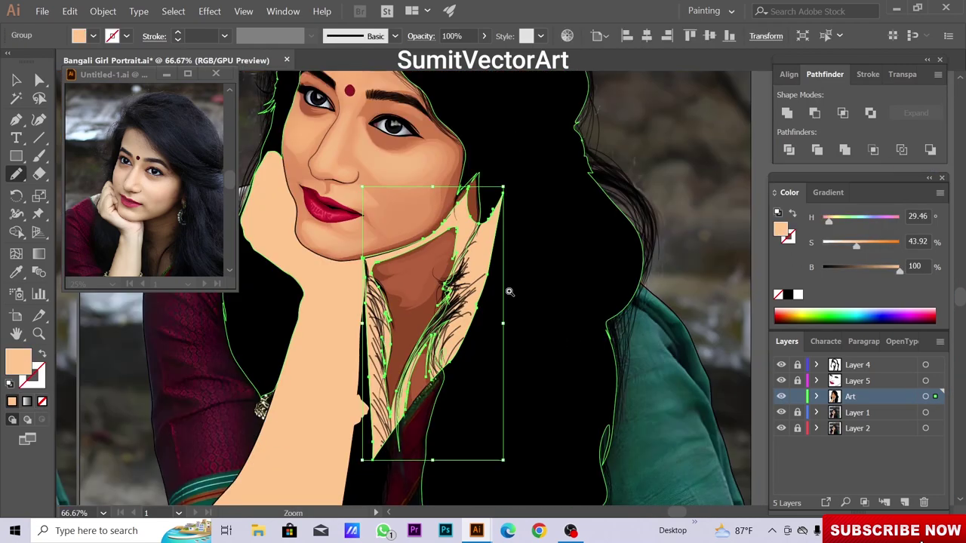
Arrange the brown neck shading group behind the hair
right_click(513, 304)
mouse_move(544, 420)
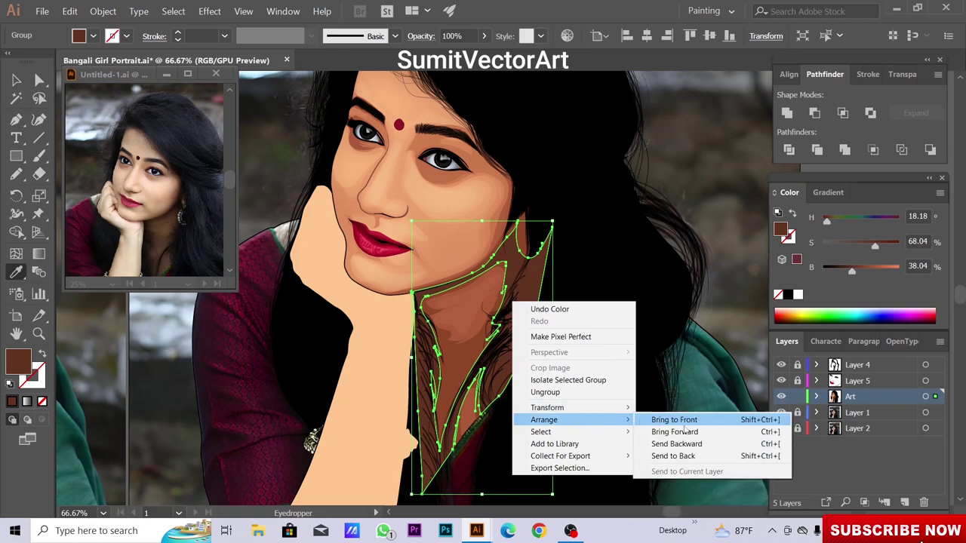
click(679, 456)
key(ctrl+shift+a)
key(ctrl+minus)
key(ctrl+minus)
key(ctrl+plus)
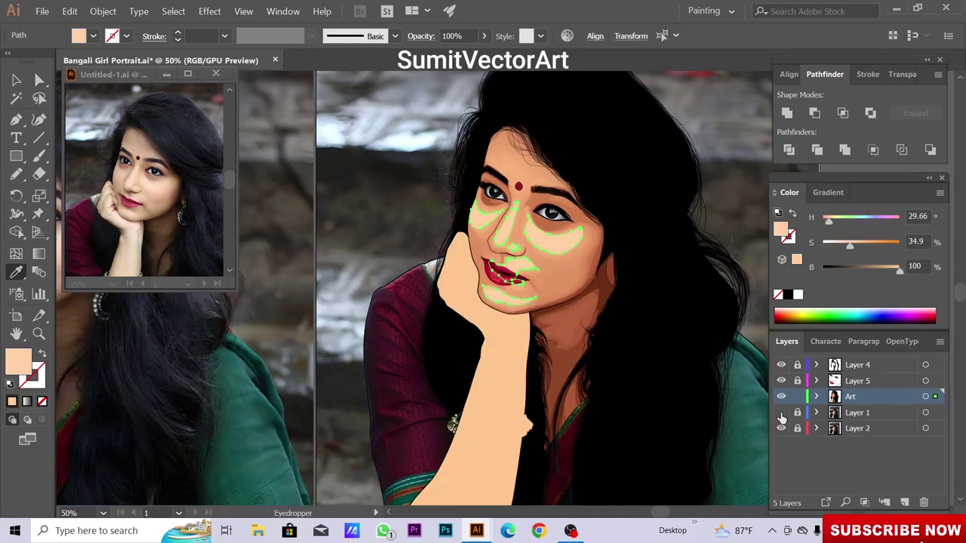
Hide Layer 1 so the background photo is no longer visible
click(781, 413)
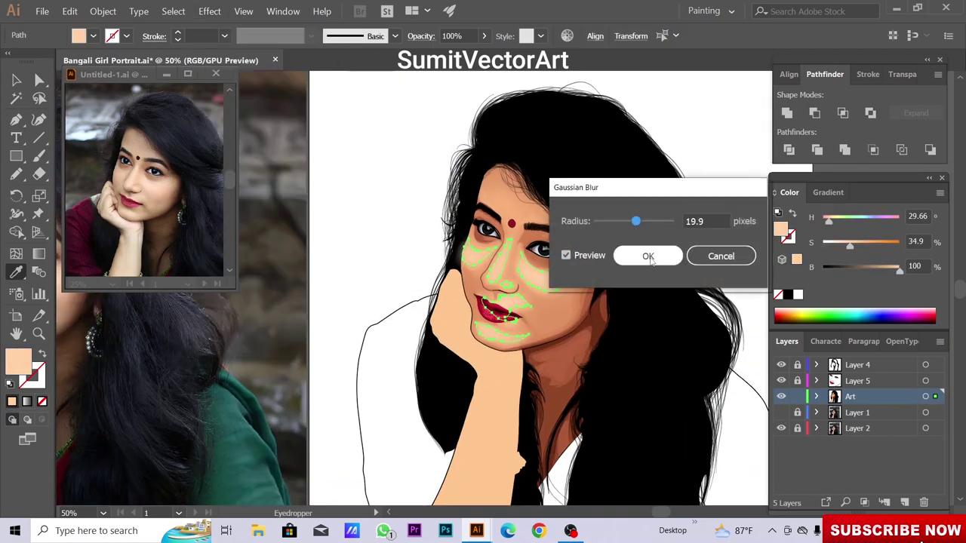
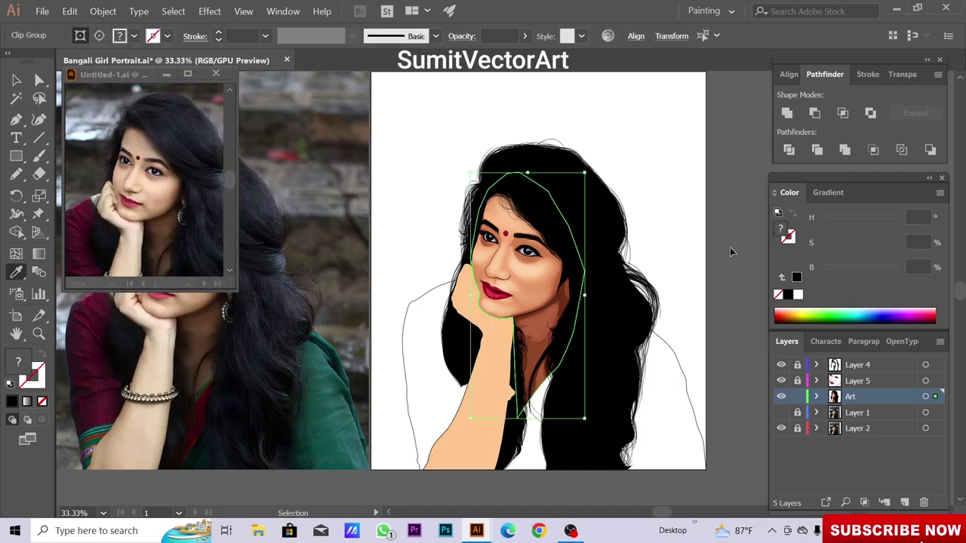
Lighten the orange face shading with the Brightness slider, then select the neck shadow shape for arranging
drag(880, 273, 895, 277)
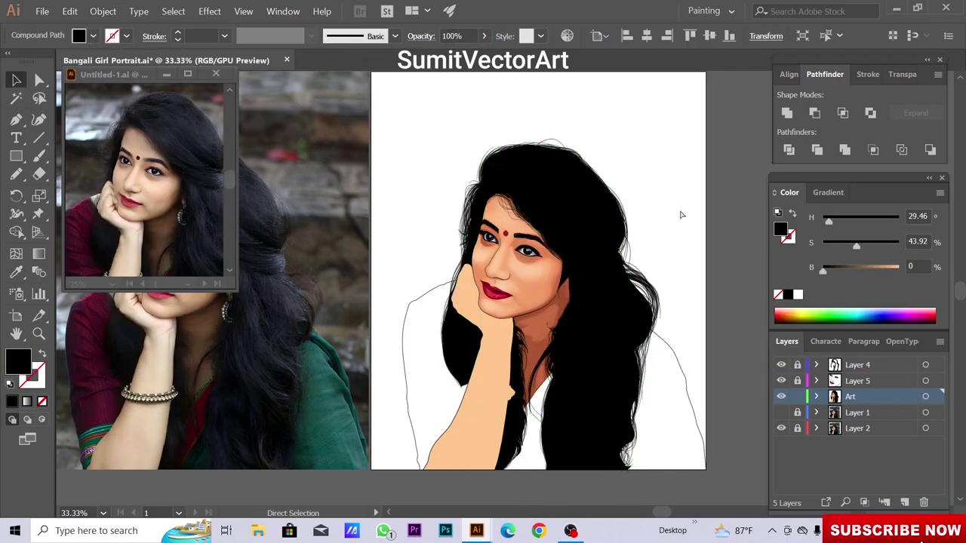
key(ctrl+equal)
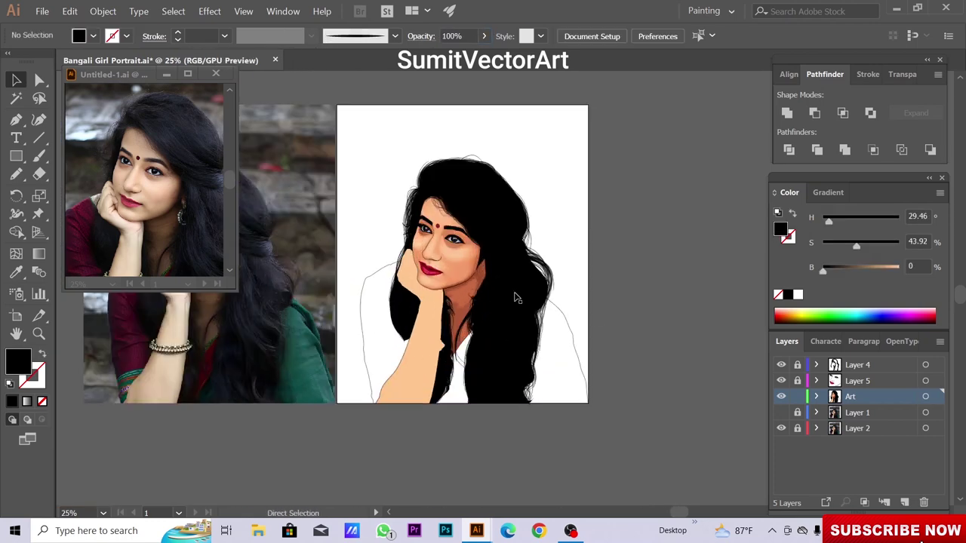
key(ctrl+equal)
key(n)
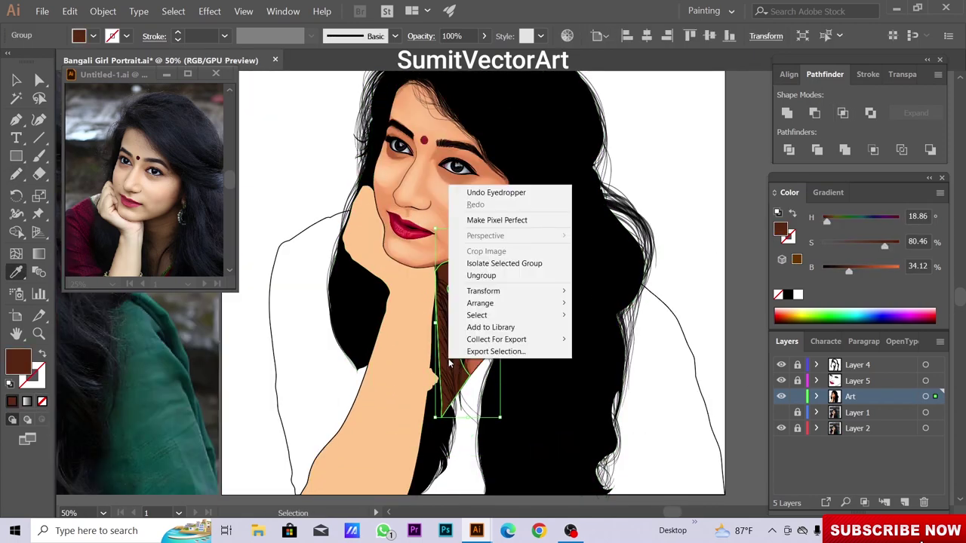
key(ctrl+shift+a)
key(ctrl+minus)
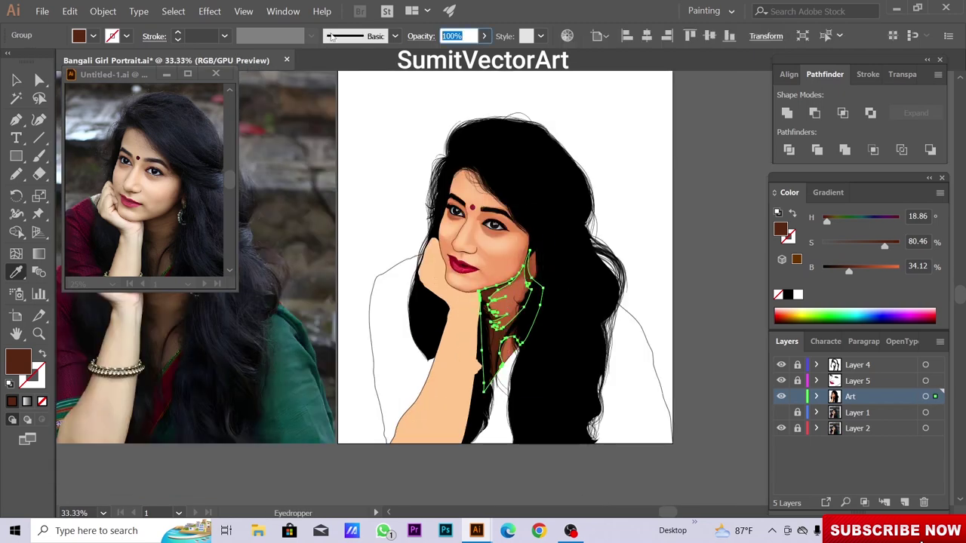
key(ctrl+minus)
key(ctrl+minus)
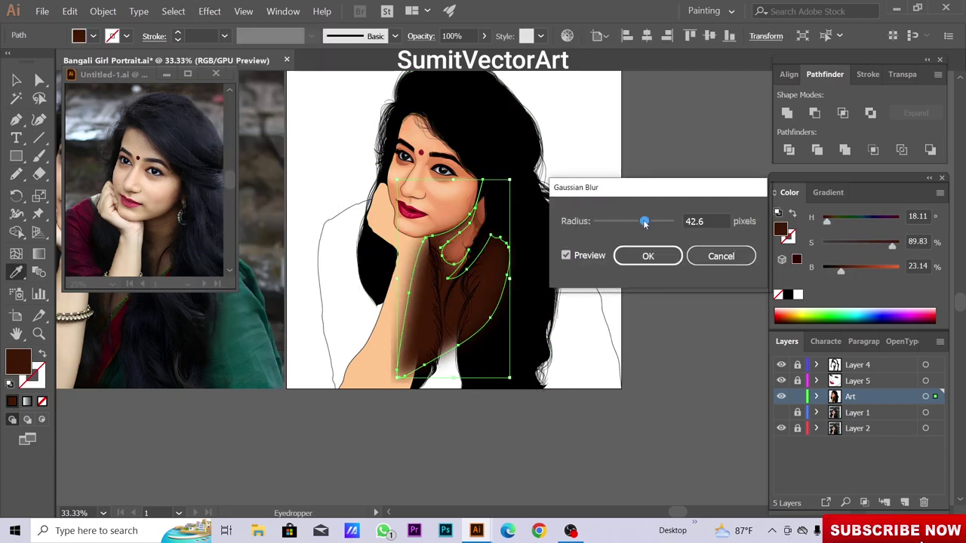
right_click(475, 306)
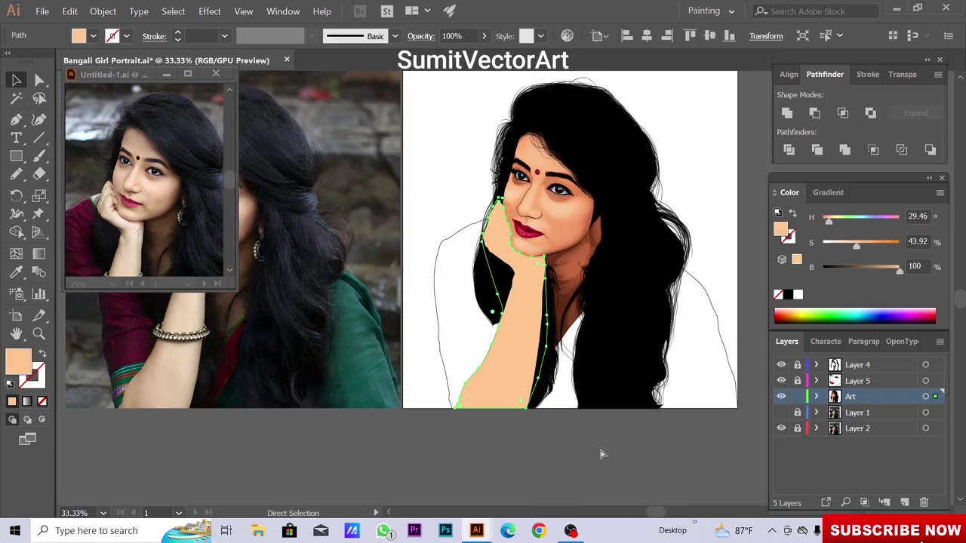
Send the hand shape one step backward and switch to Outline view
right_click(533, 130)
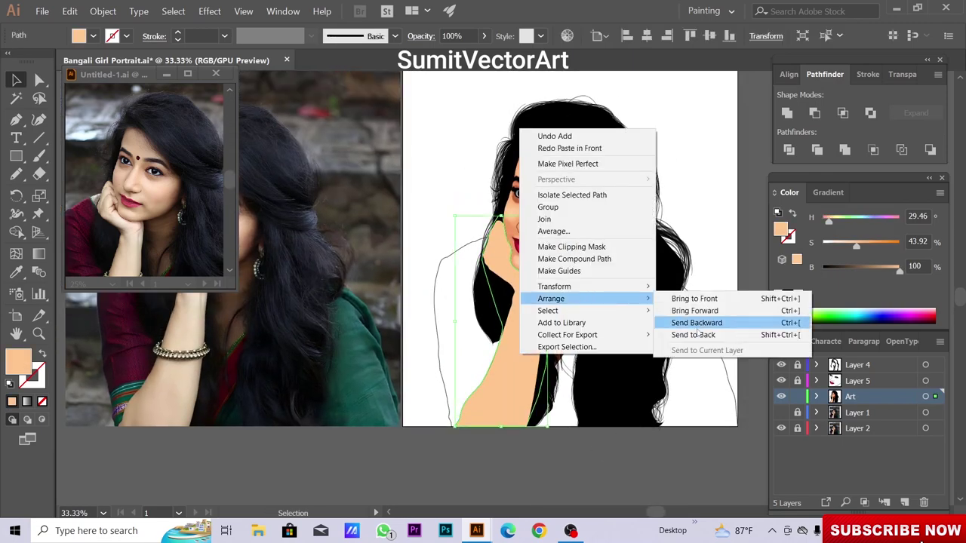
click(701, 322)
key(ctrl+y)
scroll(526, 347, up, 5)
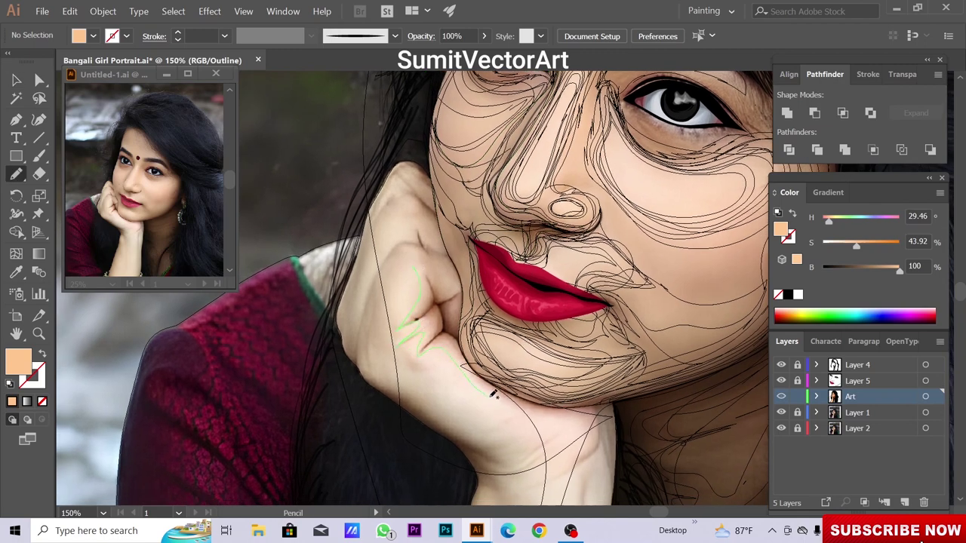
Draw a Pencil line along the hand's fingers, checking the arm and bracelet
drag(495, 394, 587, 429)
scroll(597, 375, down, 3)
drag(611, 475, 587, 370)
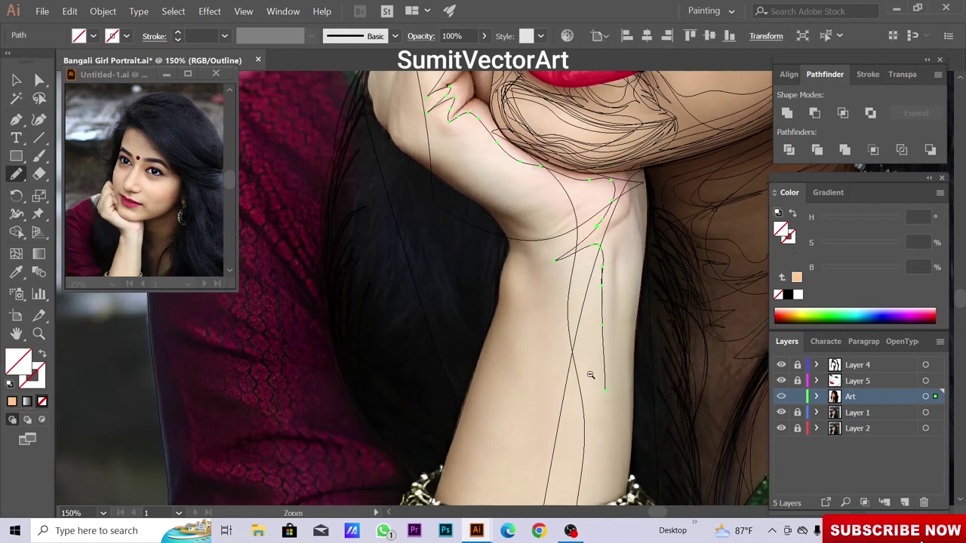
scroll(587, 370, down, 2)
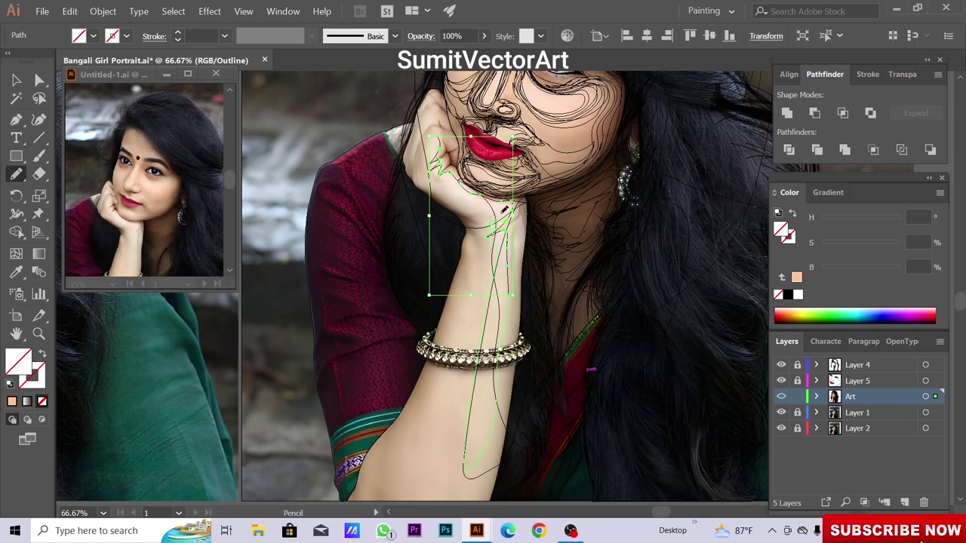
scroll(453, 299, up, 1)
scroll(453, 299, up, 1)
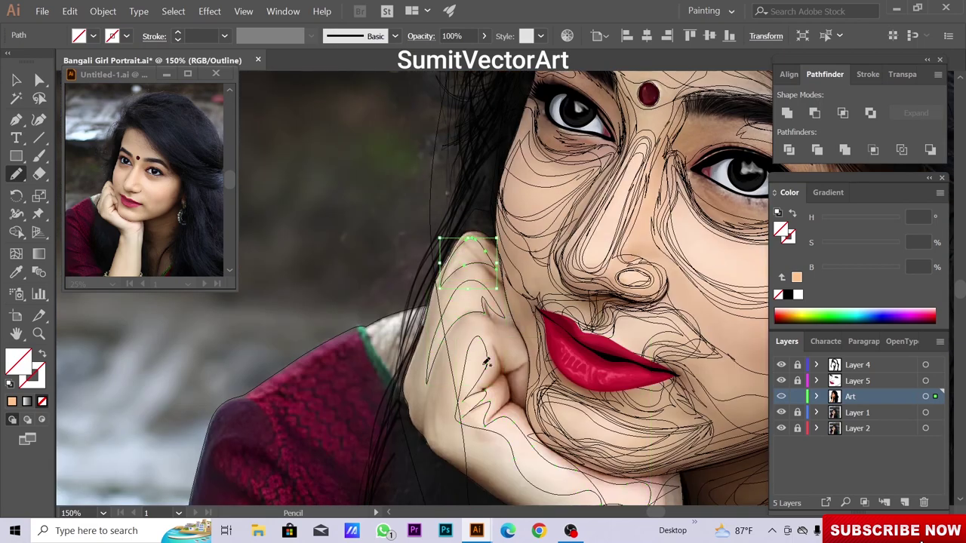
scroll(487, 362, down, 1)
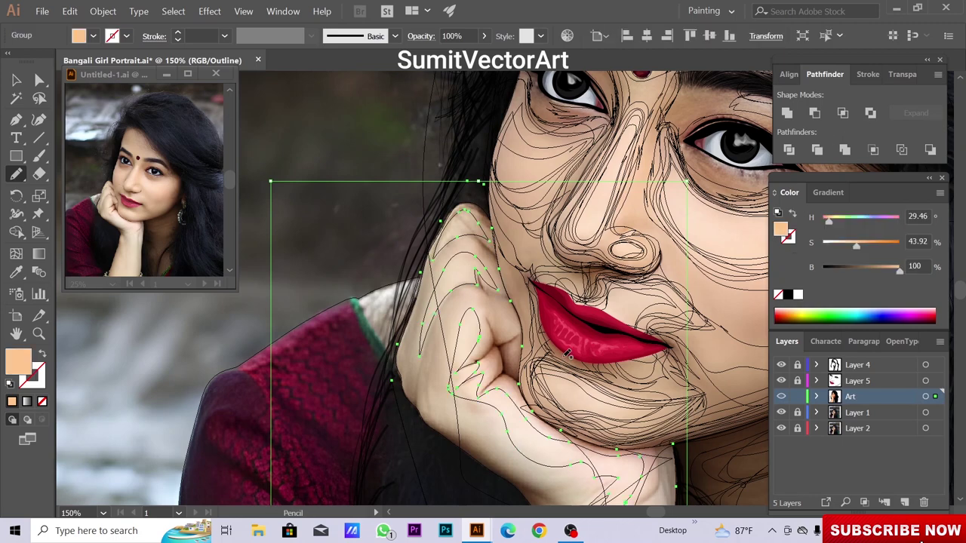
key(ctrl+y)
scroll(568, 353, down, 2)
Try the cheek tone on the hand with the Eyedropper, then undo it
key(i)
click(574, 249)
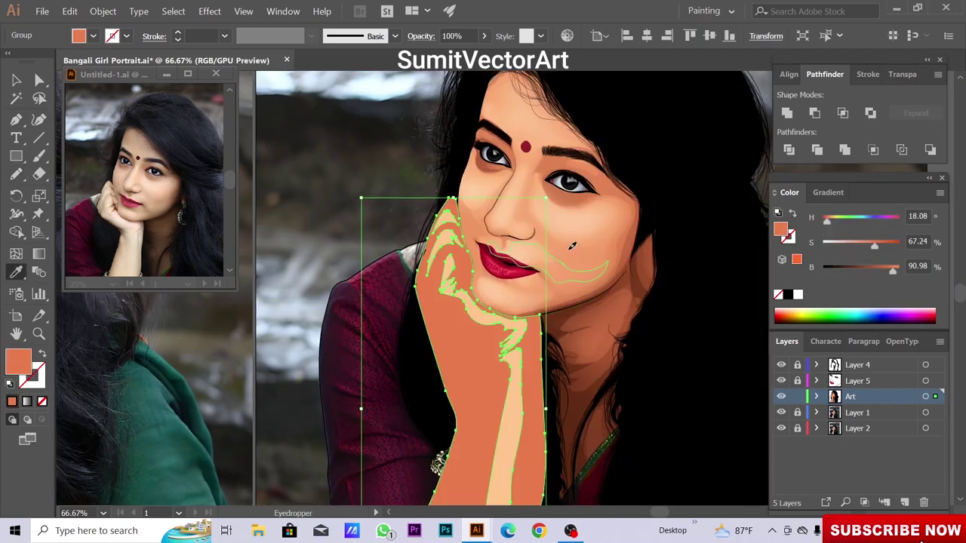
key(ctrl+z)
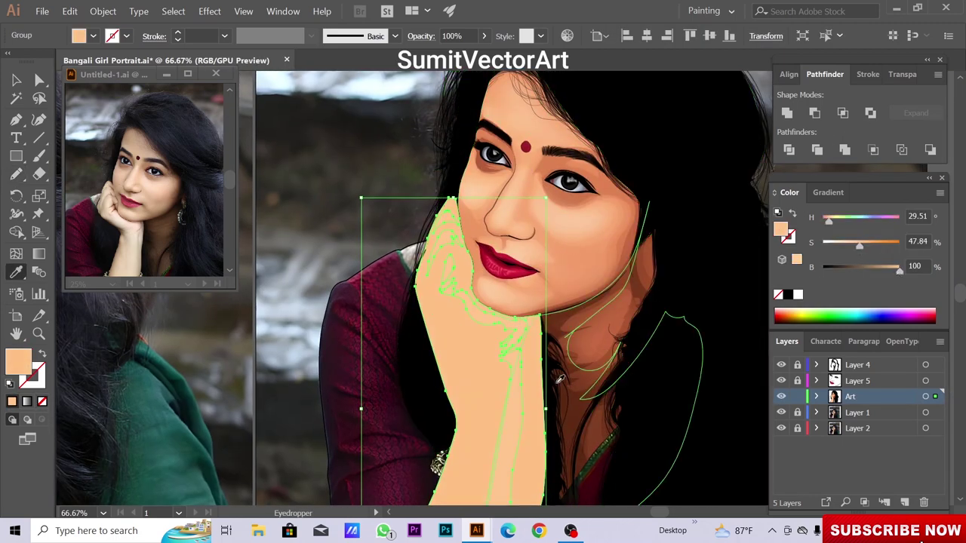
right_click(557, 211)
key(ctrl+shift+a)
Hide the face clip group with Object > Hide > Selection
click(618, 272)
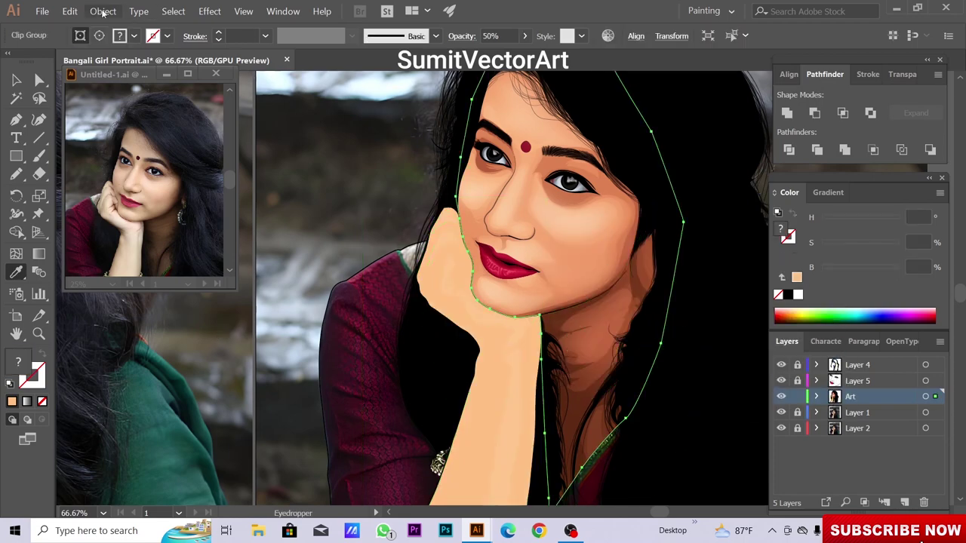
click(103, 11)
click(102, 11)
click(106, 11)
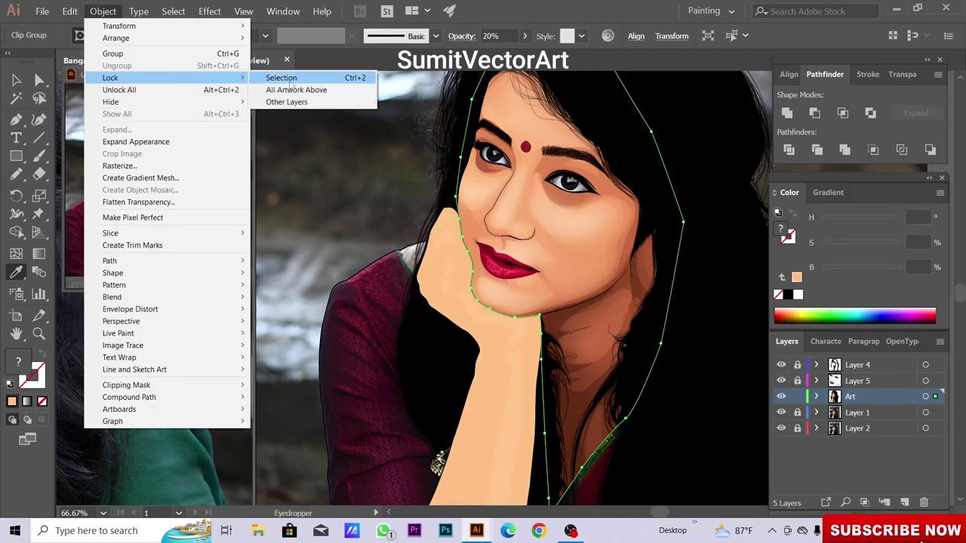
click(281, 79)
Give the hand shape a light peach skin fill using the Eyedropper
ctrl+click(485, 367)
click(575, 236)
click(568, 219)
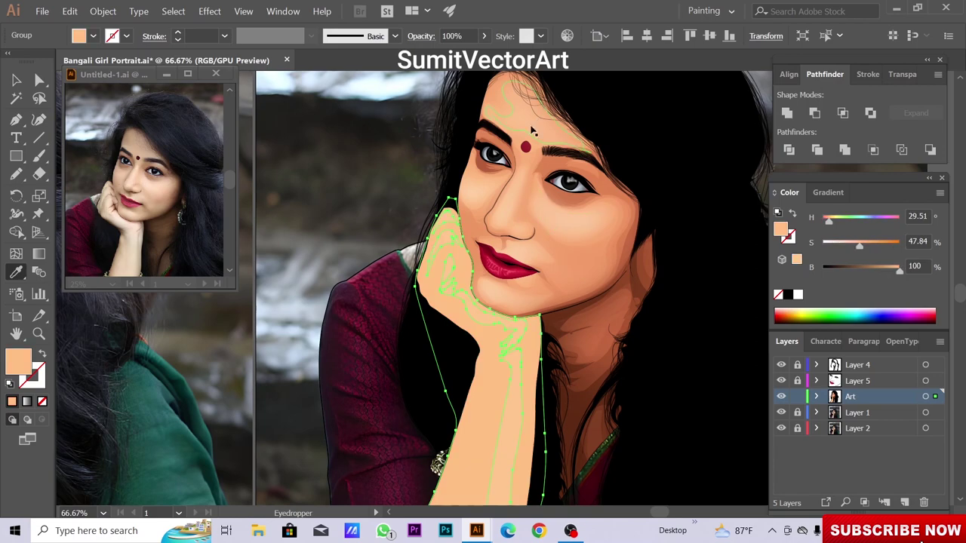
Hide the face highlight shapes with Object > Hide > Selection
ctrl+click(565, 217)
click(104, 11)
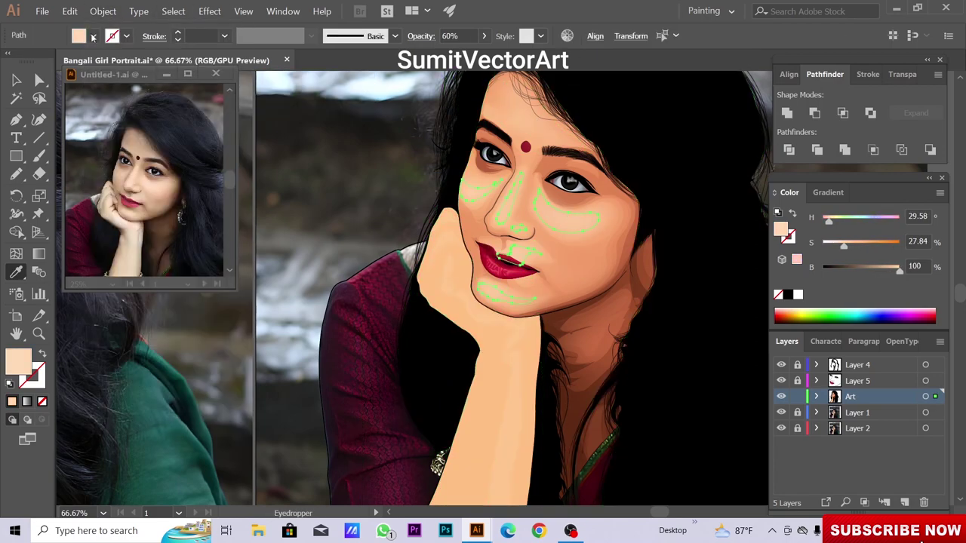
click(103, 11)
click(281, 78)
ctrl+click(526, 151)
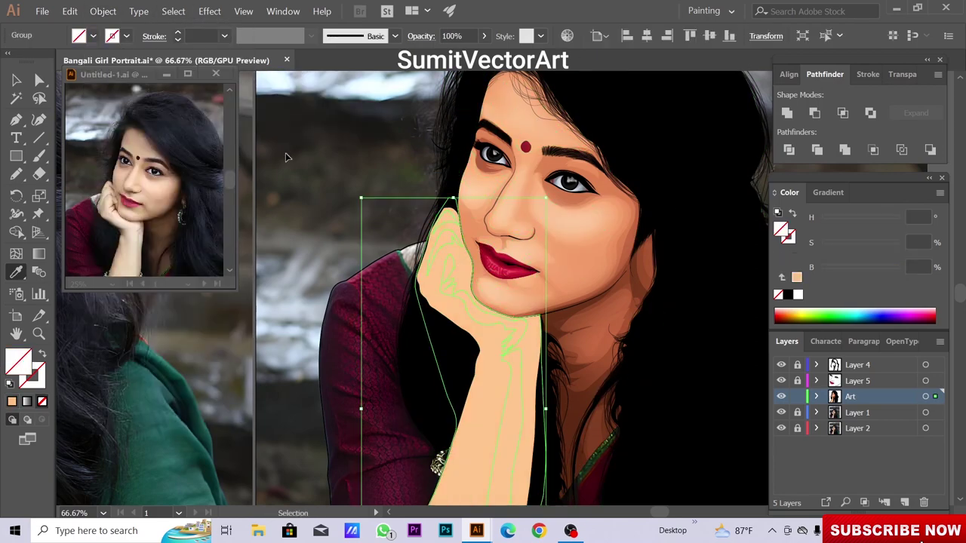
key(ctrl+shift+a)
In Outline view, trace the knuckle line on the hand with the Pencil
key(ctrl+y)
key(i)
key(ctrl+equal)
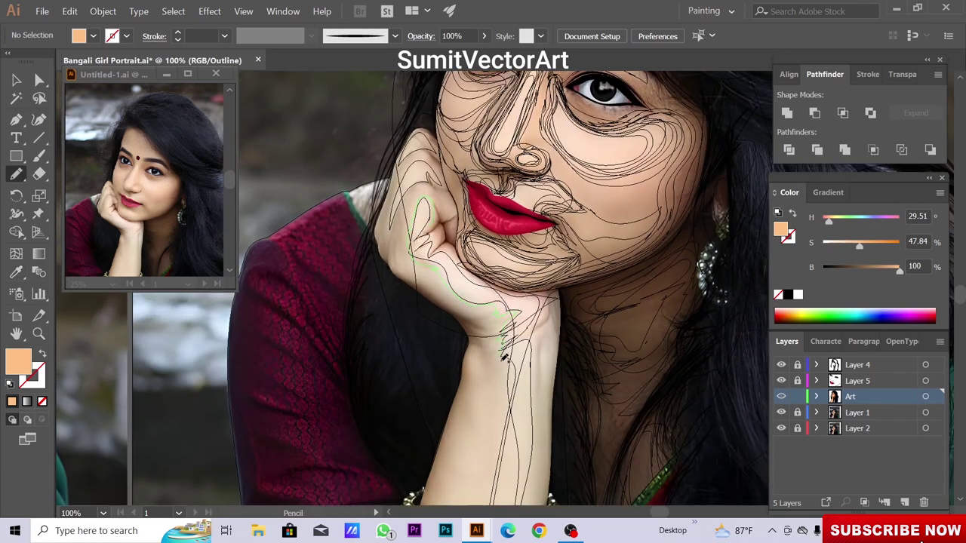
drag(504, 359, 517, 263)
drag(476, 441, 478, 357)
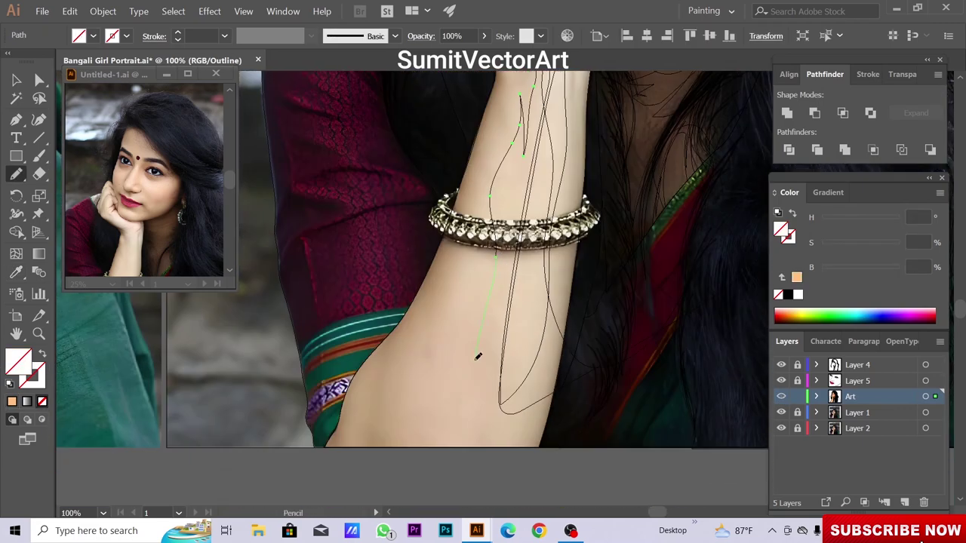
scroll(562, 280, up, 5)
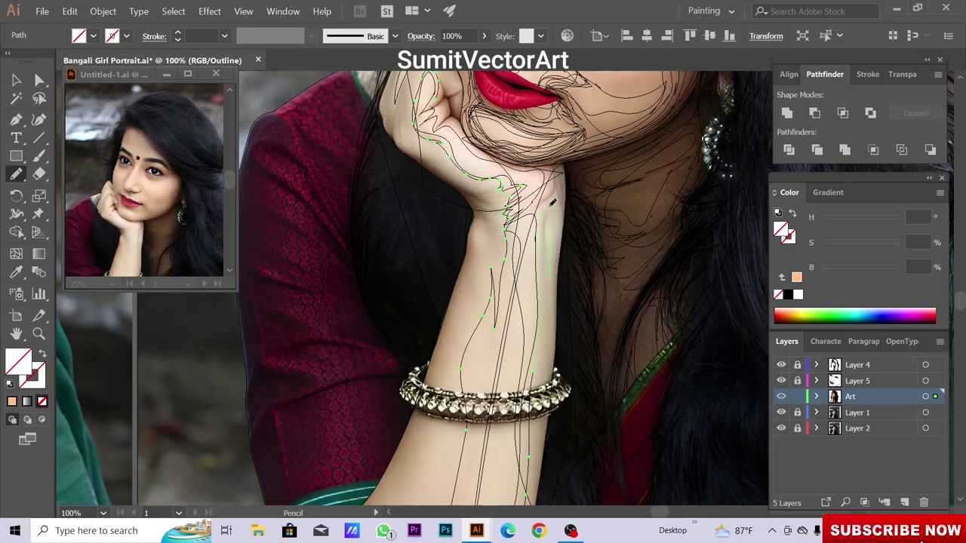
drag(524, 170, 513, 309)
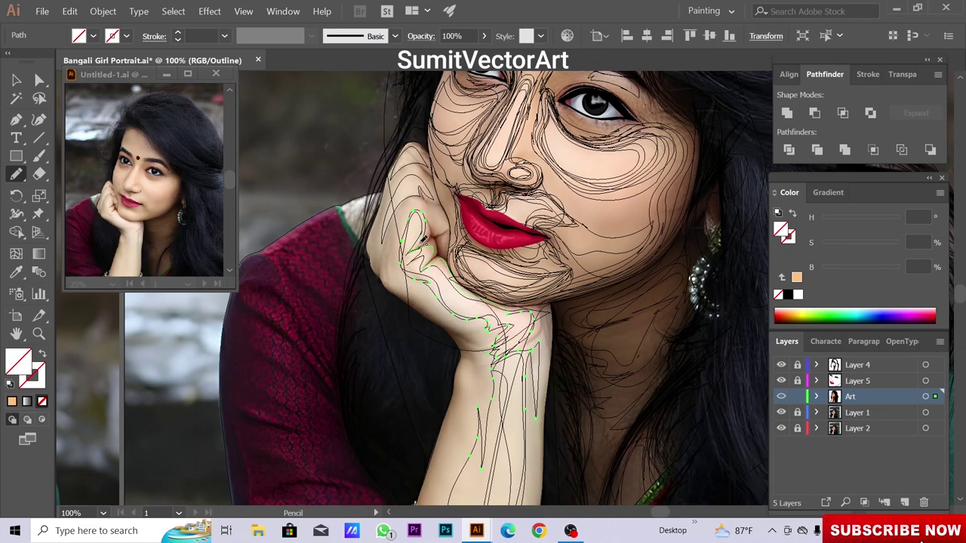
scroll(423, 238, down, 5)
Select the peach hand compound path and return to the colour preview
ctrl+click(423, 237)
scroll(423, 264, up, 2)
scroll(422, 289, up, 2)
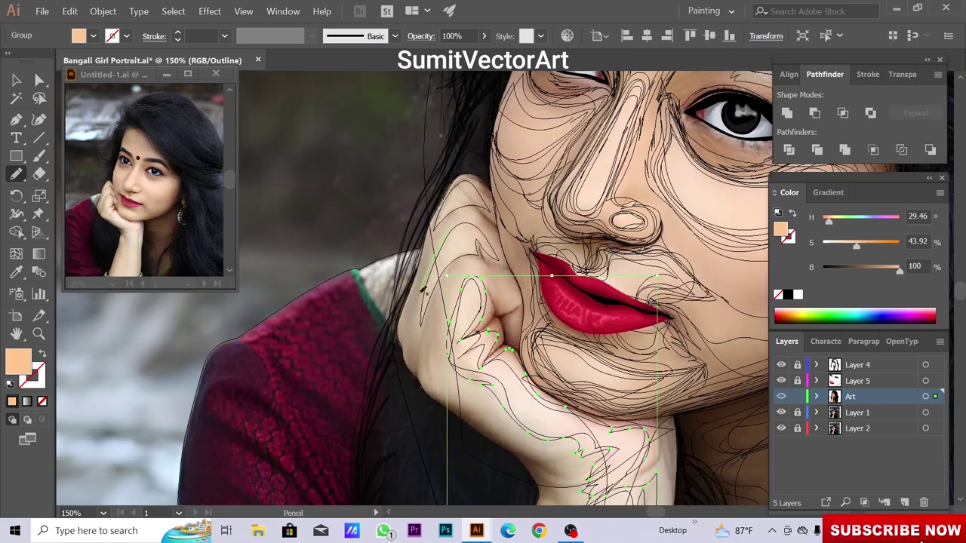
scroll(487, 223, up, 1)
ctrl+click(461, 215)
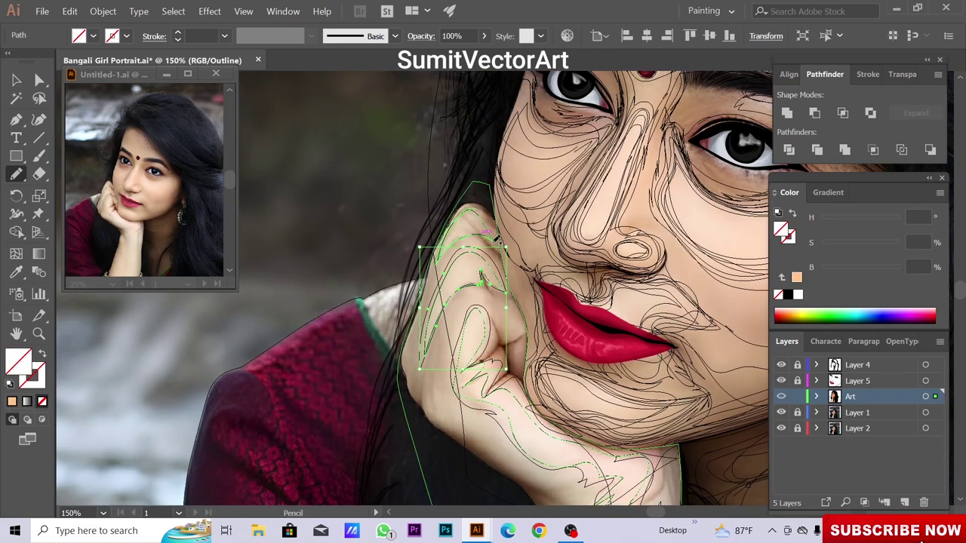
ctrl+click(499, 424)
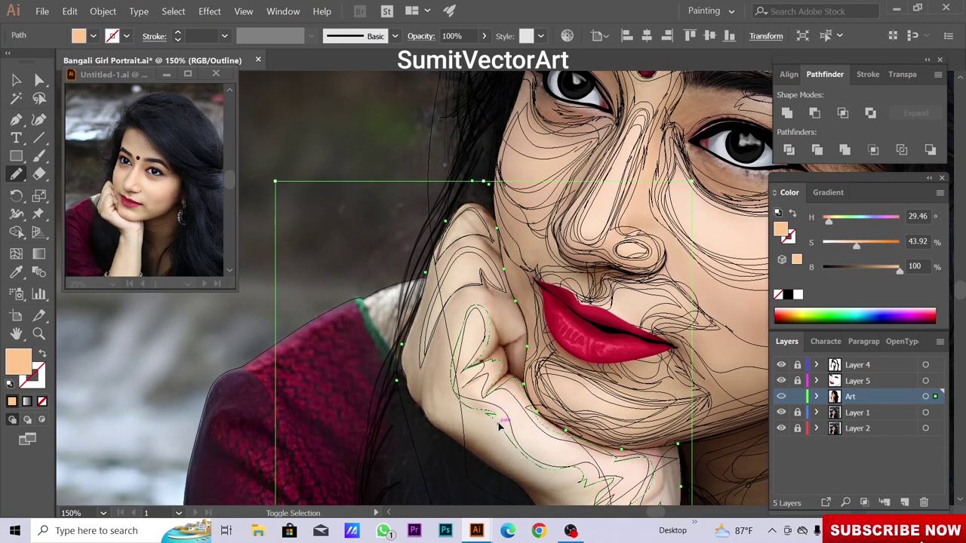
ctrl+click(494, 243)
key(ctrl+y)
key(ctrl+minus)
key(ctrl+minus)
key(i)
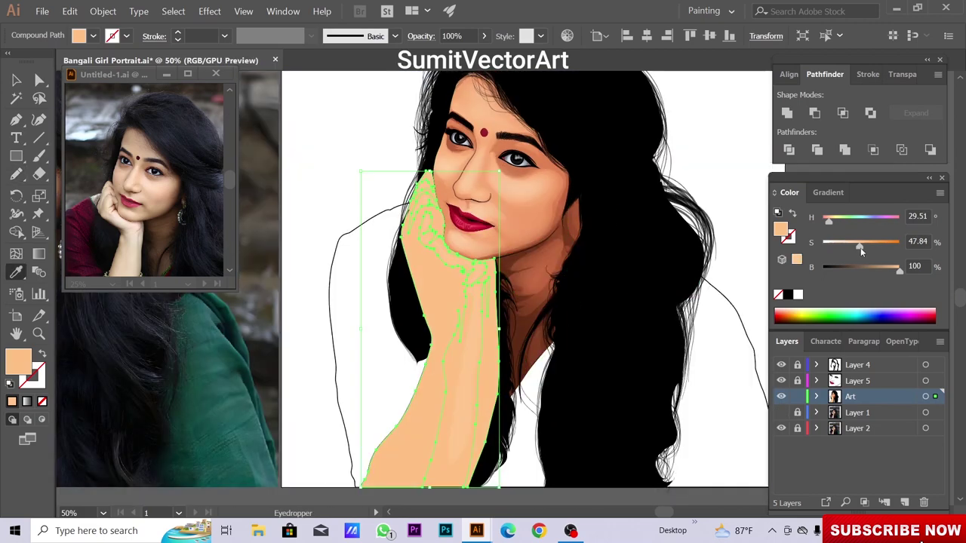
Send the peach hand shape to the back behind the face
right_click(487, 357)
click(713, 492)
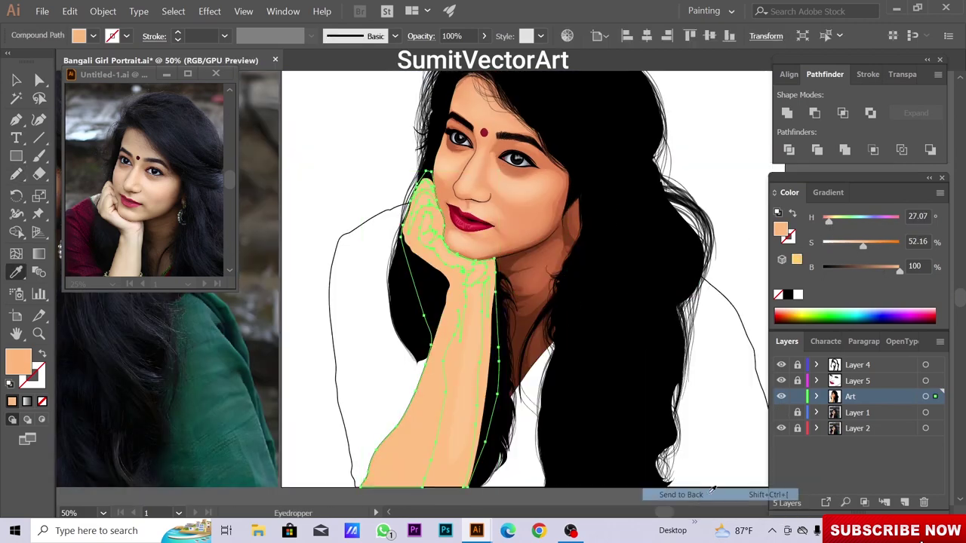
key(ctrl+shift+a)
key(ctrl+minus)
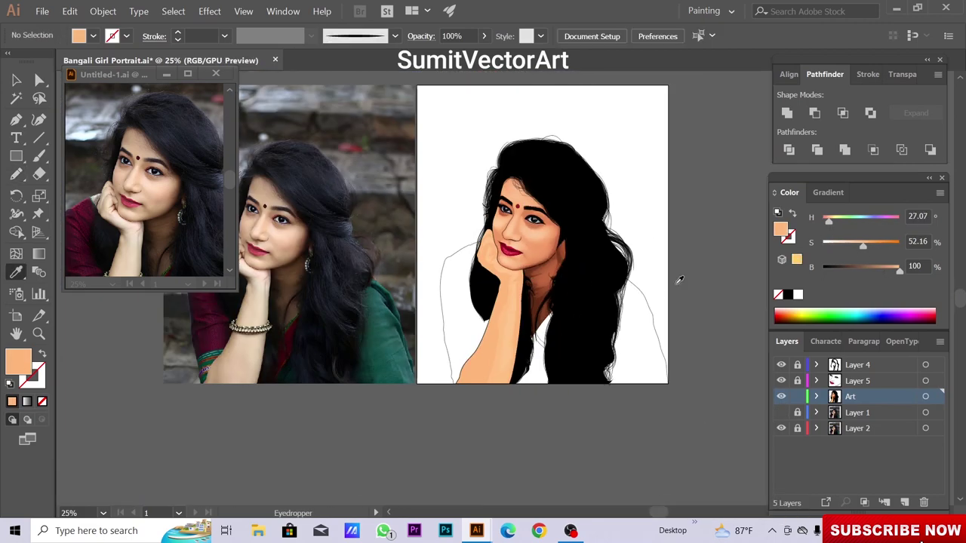
key(ctrl+z)
key(ctrl+plus)
key(ctrl+plus)
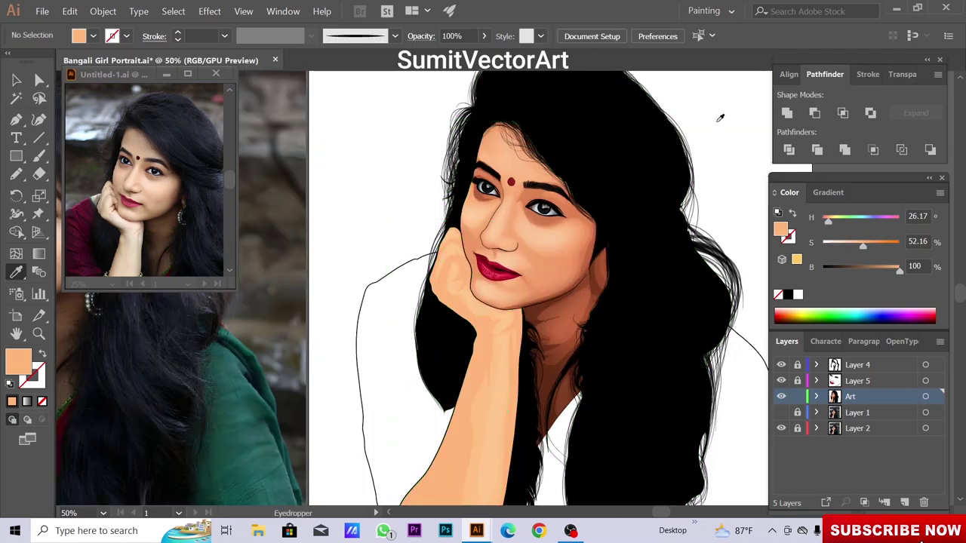
Trace the outline of the forearm with the Pencil in Outline view
key(ctrl+y)
key(ctrl+plus)
key(ctrl+plus)
key(ctrl+plus)
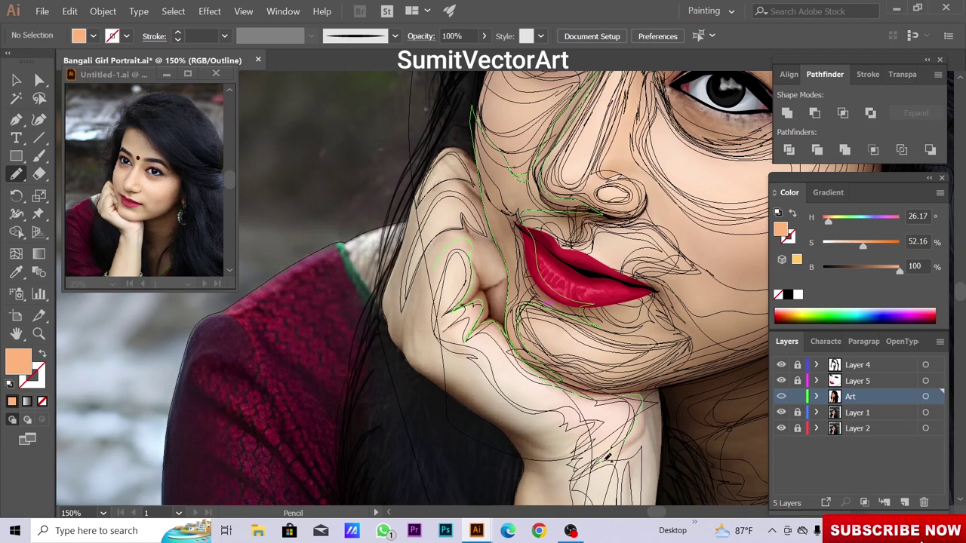
drag(608, 457, 641, 294)
scroll(649, 261, down, 3)
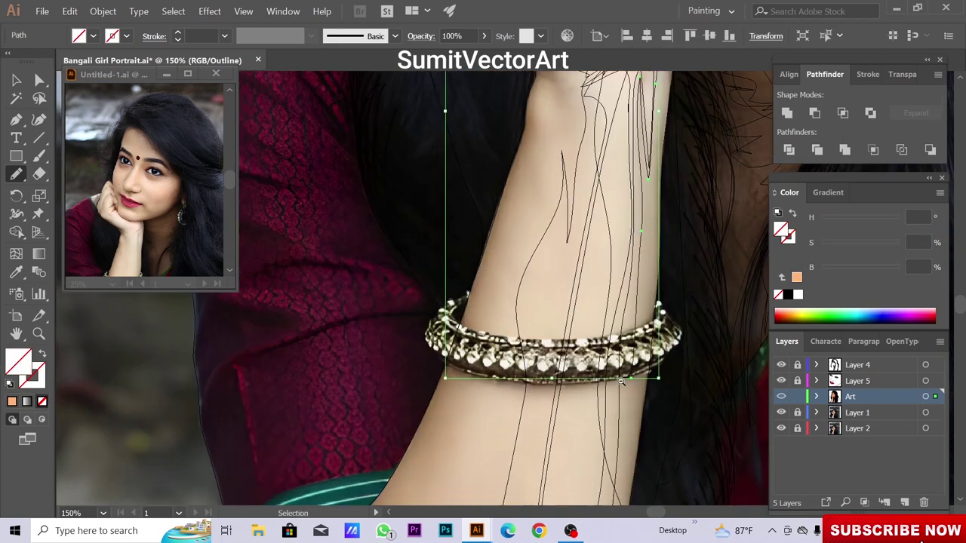
key(ctrl+minus)
key(ctrl+minus)
drag(372, 393, 417, 419)
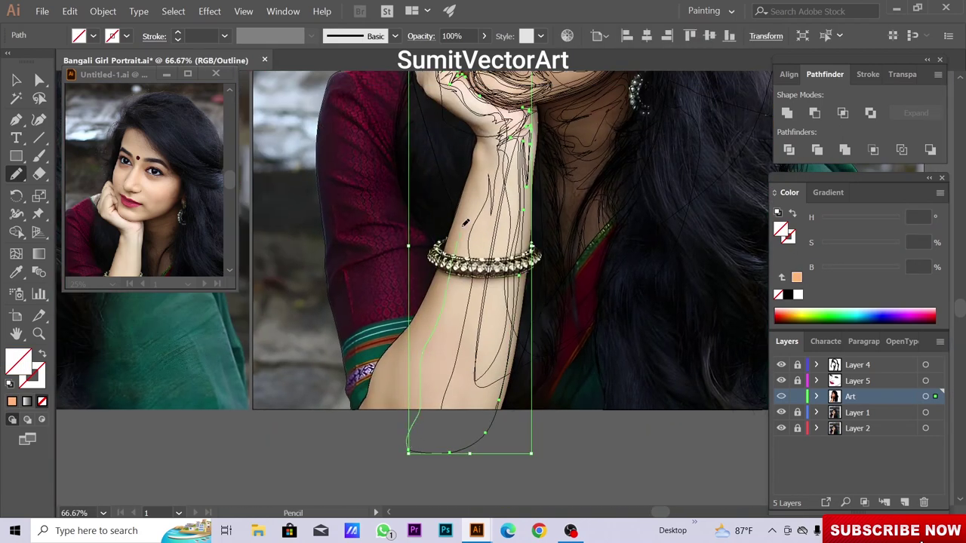
scroll(466, 223, up, 2)
scroll(437, 183, up, 2)
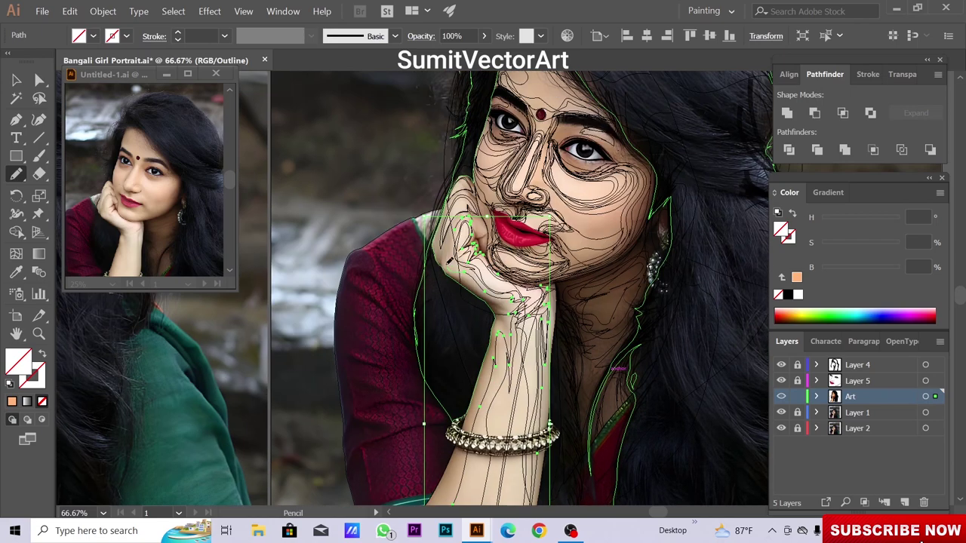
scroll(507, 332, down, 3)
alt+scroll(508, 206, up, 3)
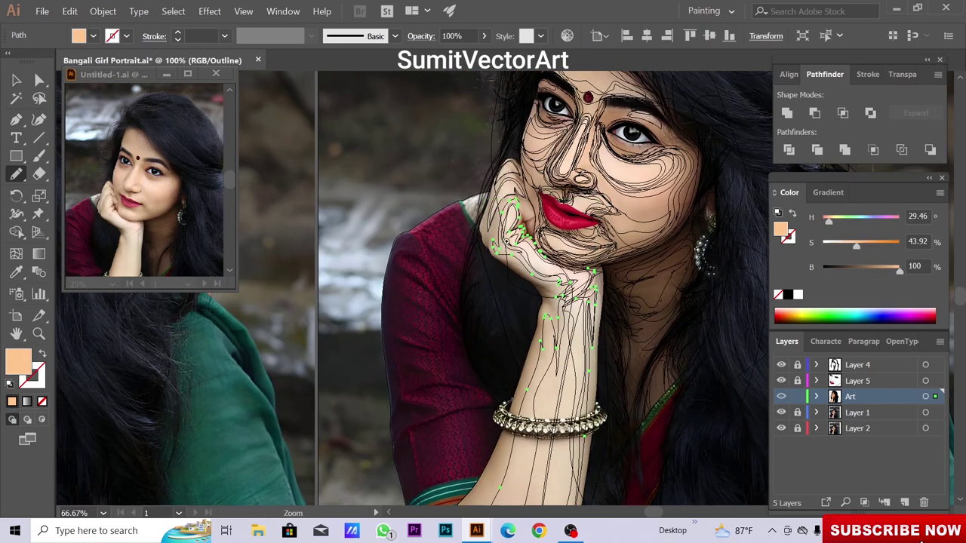
scroll(541, 235, up, 1)
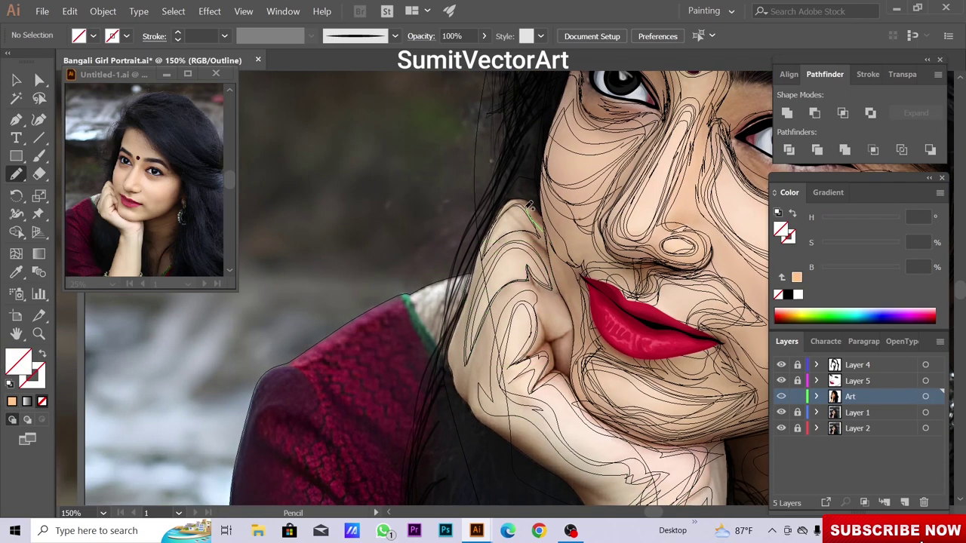
Trace a skin shape on the hand and check its fill in colour preview
drag(545, 234, 531, 427)
scroll(530, 427, down, 1)
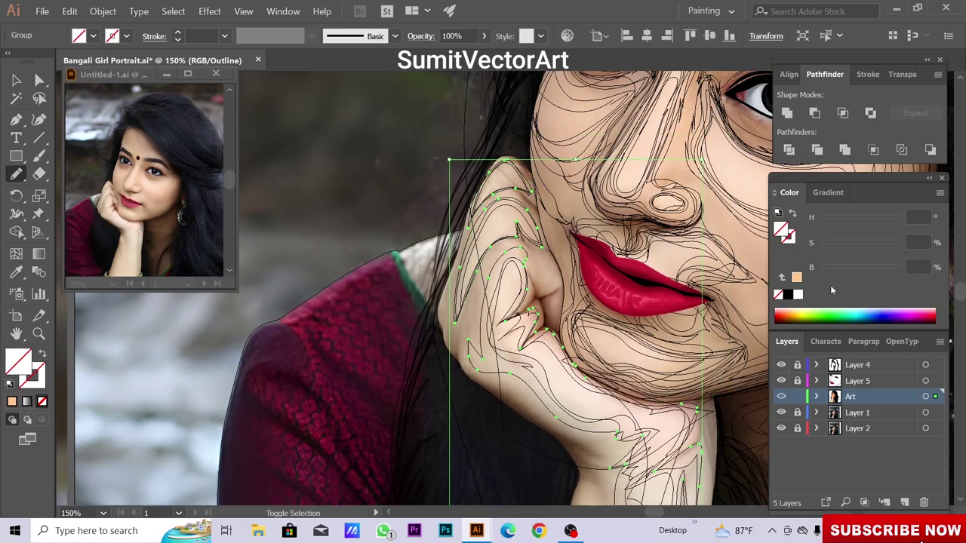
key(ctrl+y)
alt+scroll(504, 332, down, 2)
key(ctrl+y)
scroll(504, 332, down, 2)
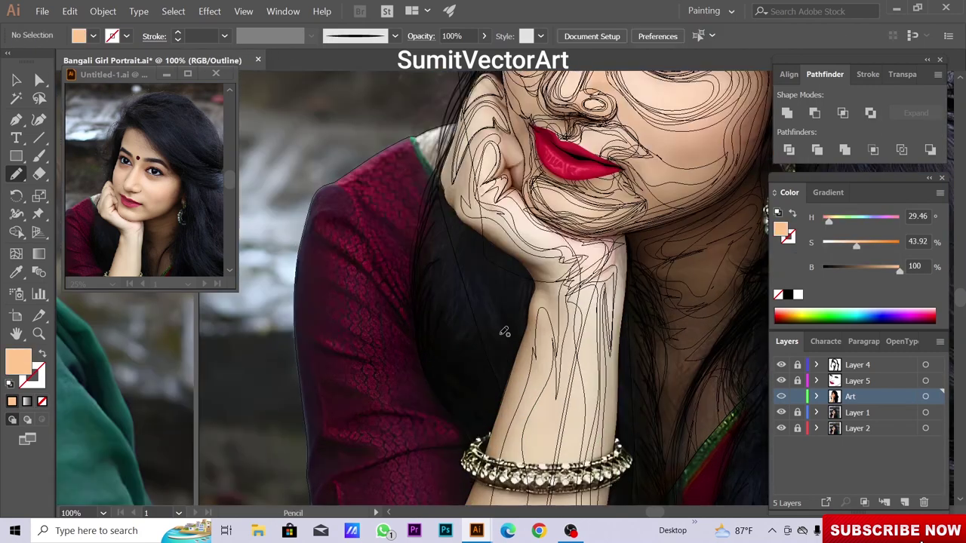
key(ctrl+y)
ctrl+click(528, 318)
alt+scroll(528, 318, up, 3)
key(ctrl+y)
scroll(539, 372, up, 5)
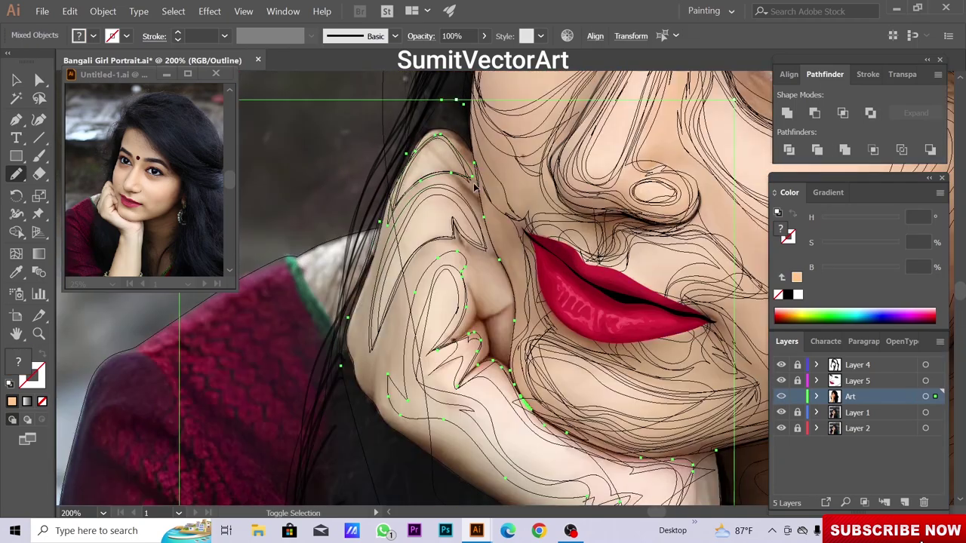
key(ctrl+y)
Hide the reference photo layer and zoom in on the face in Outline view
click(781, 412)
scroll(641, 317, down, 3)
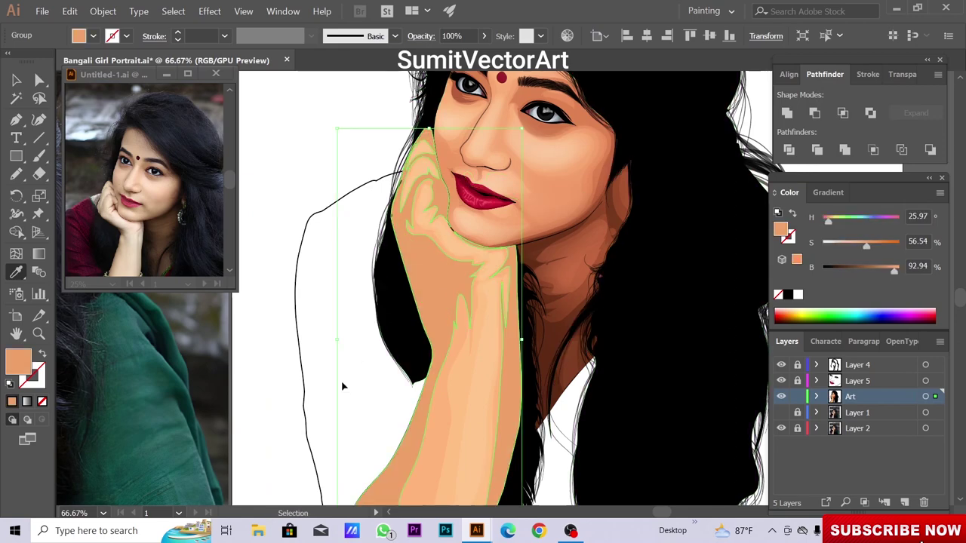
right_click(424, 295)
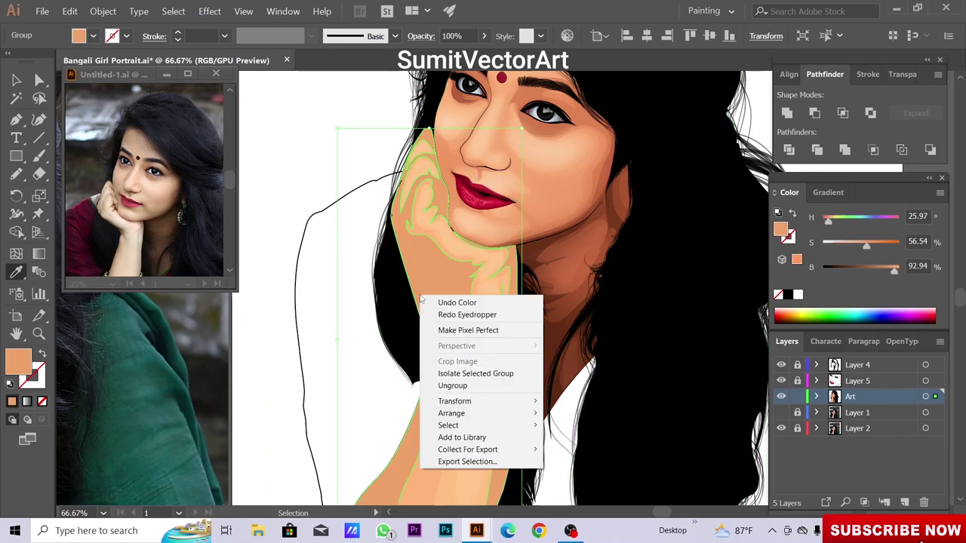
key(Escape)
key(ctrl+minus)
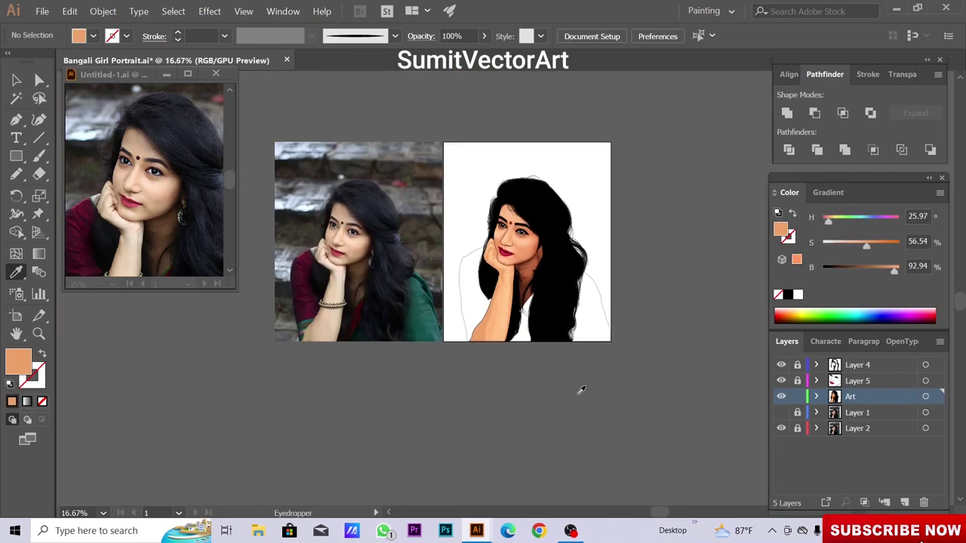
key(ctrl+plus)
key(ctrl+plus)
key(ctrl+plus)
key(ctrl+plus)
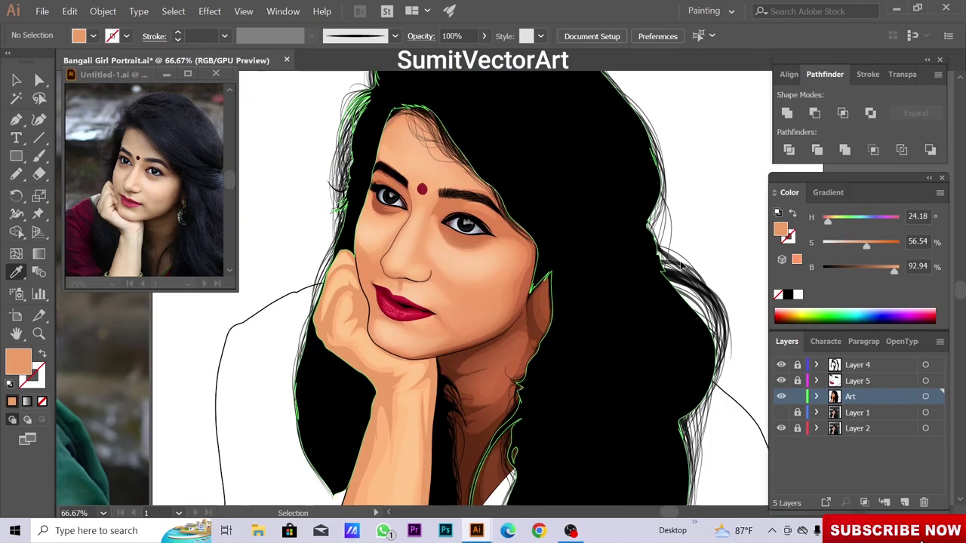
key(ctrl+plus)
key(ctrl+y)
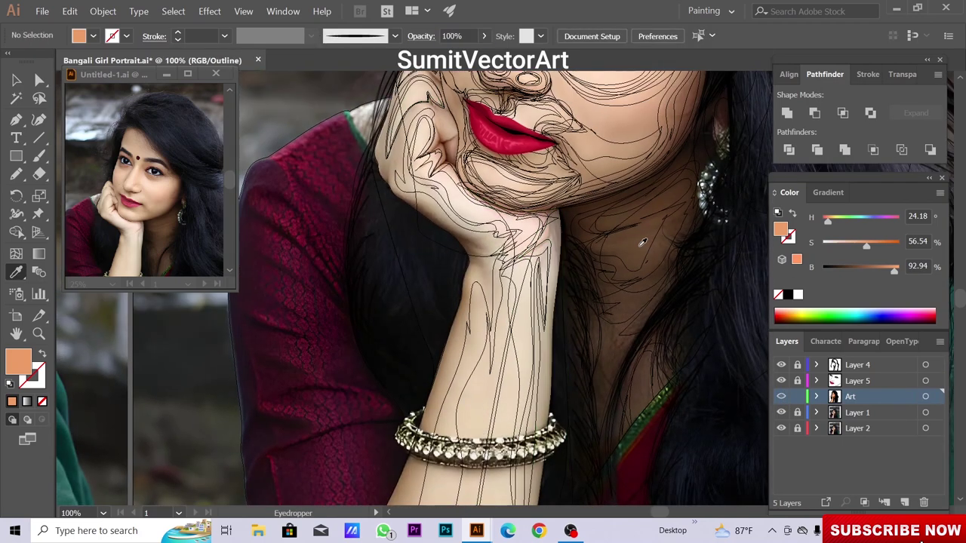
scroll(503, 337, down, 10)
Trace the forearm edge up to the hand and select the peach arm group
key(n)
drag(334, 468, 428, 457)
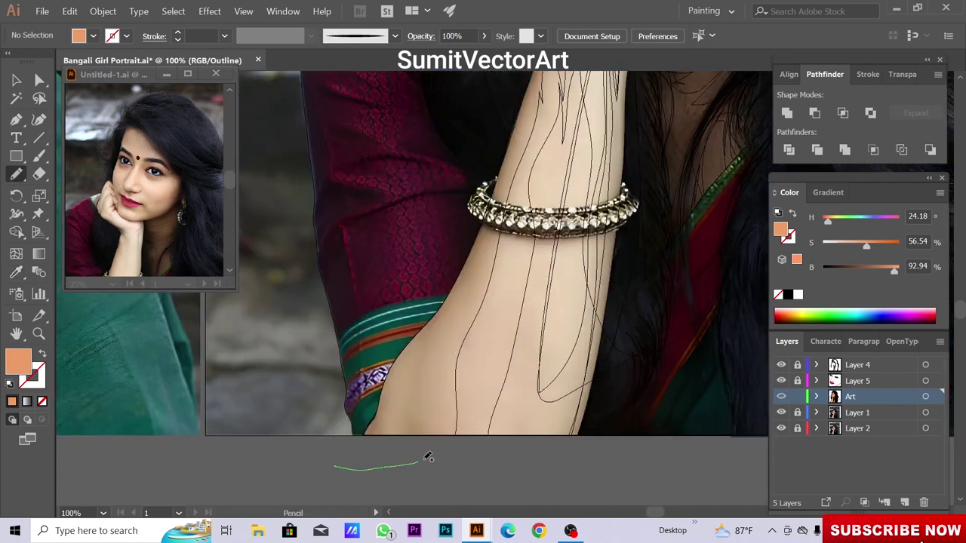
drag(495, 226, 511, 229)
scroll(511, 229, up, 5)
scroll(536, 161, up, 5)
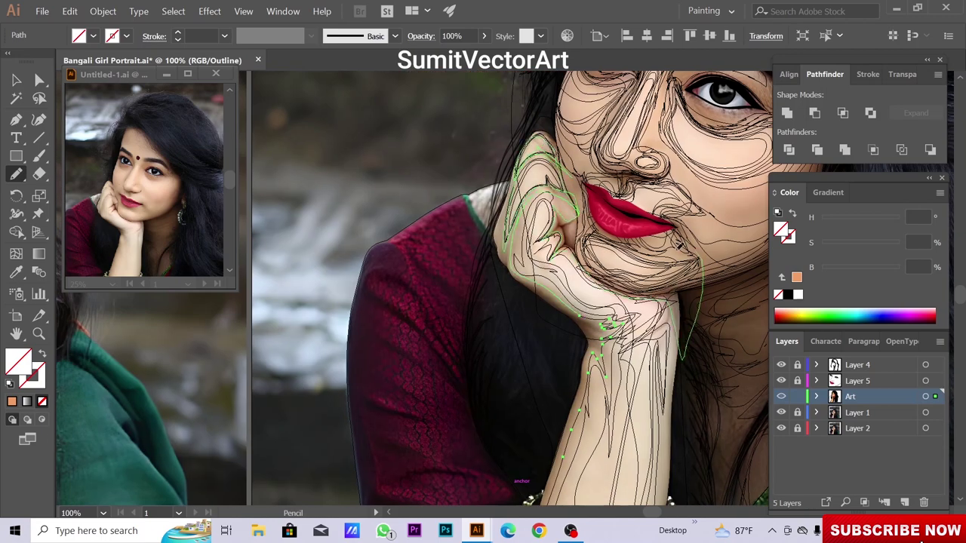
key(ctrl+y)
scroll(531, 498, down, 5)
ctrl+click(485, 263)
scroll(559, 294, up, 2)
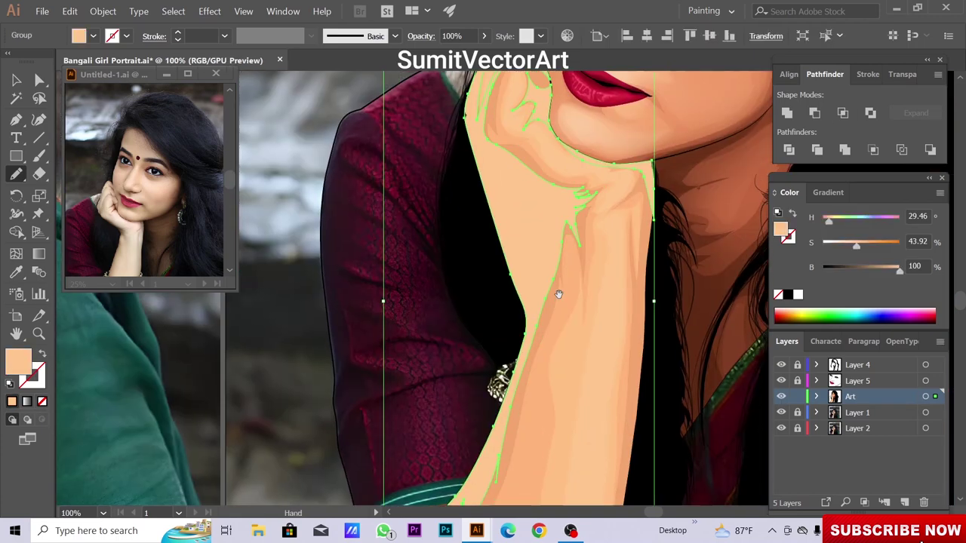
Sample the skin colour onto the arm and change the hand shape's stacking order
key(ctrl+minus)
key(i)
right_click(500, 294)
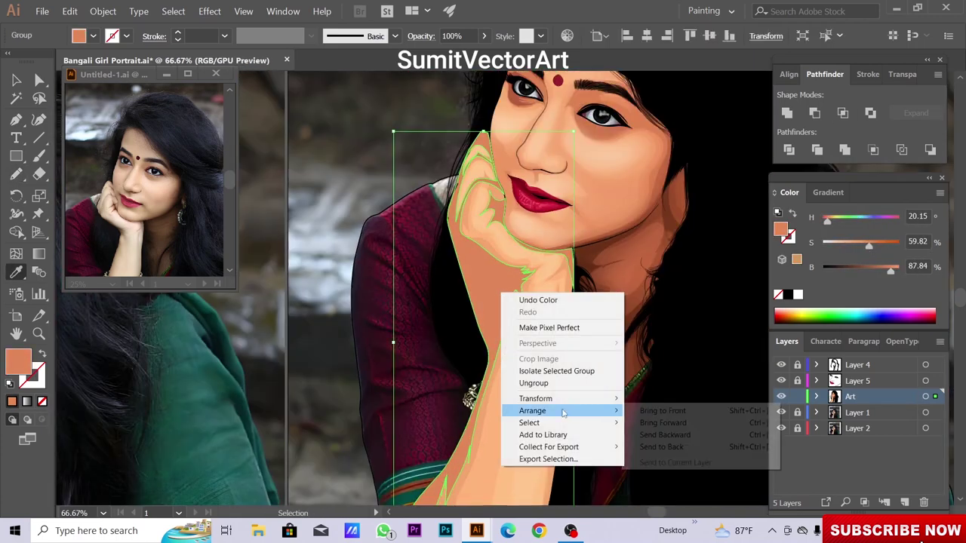
click(521, 300)
key(ctrl+shift+a)
key(ctrl+0)
click(781, 412)
key(ctrl+plus)
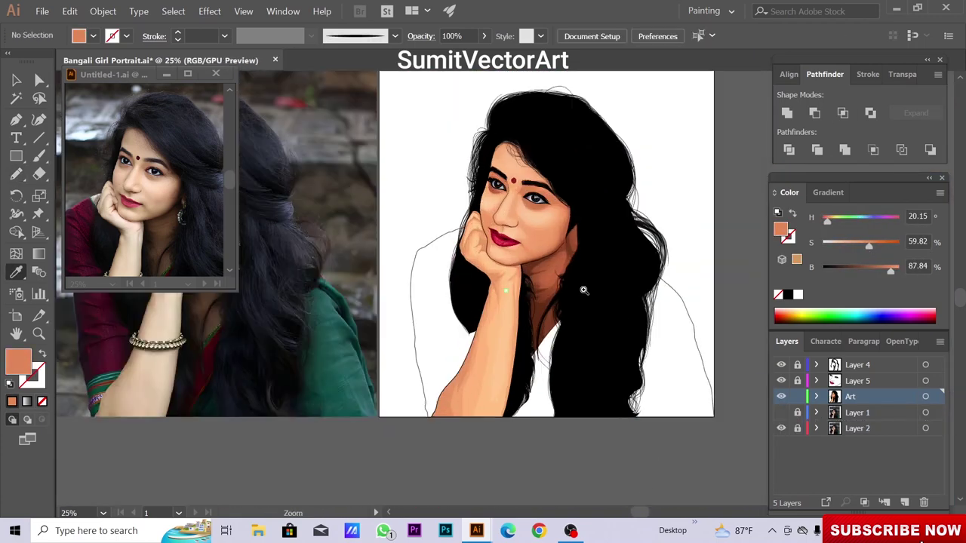
key(ctrl+plus)
key(ctrl+plus)
key(ctrl+plus)
key(ctrl+plus)
key(ctrl+plus)
key(ctrl+plus)
key(ctrl+y)
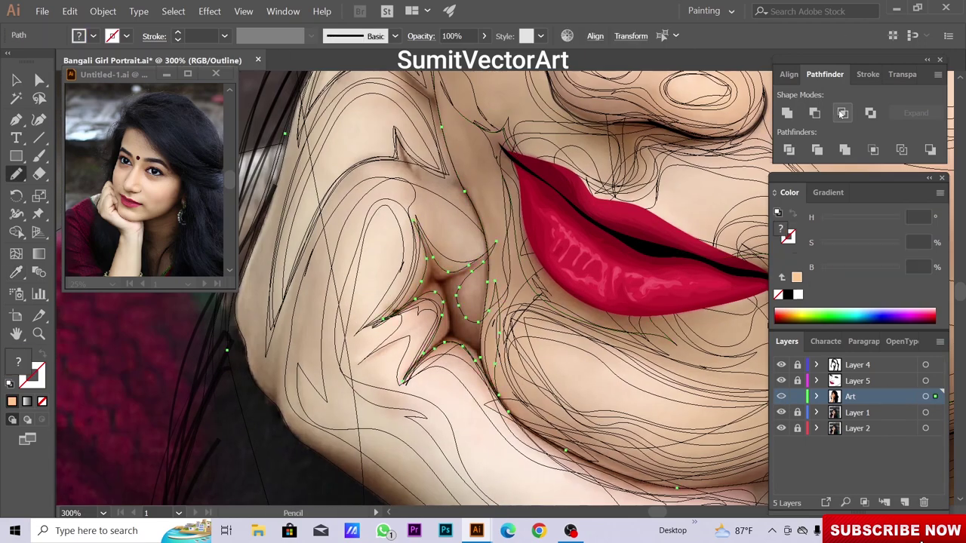
Trace the shadow between the fingers and fill it with a darker skin tone
drag(491, 210, 547, 304)
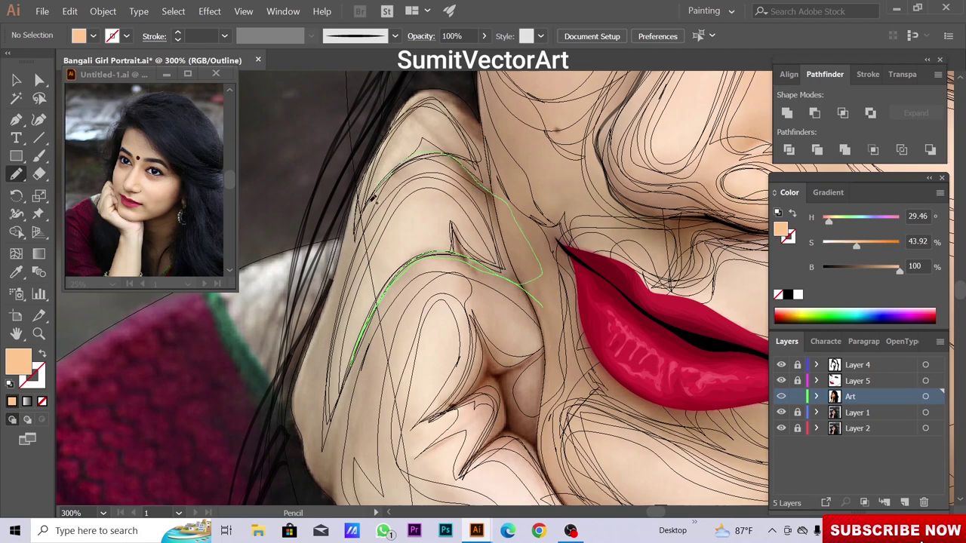
ctrl+click(467, 108)
key(i)
key(ctrl+y)
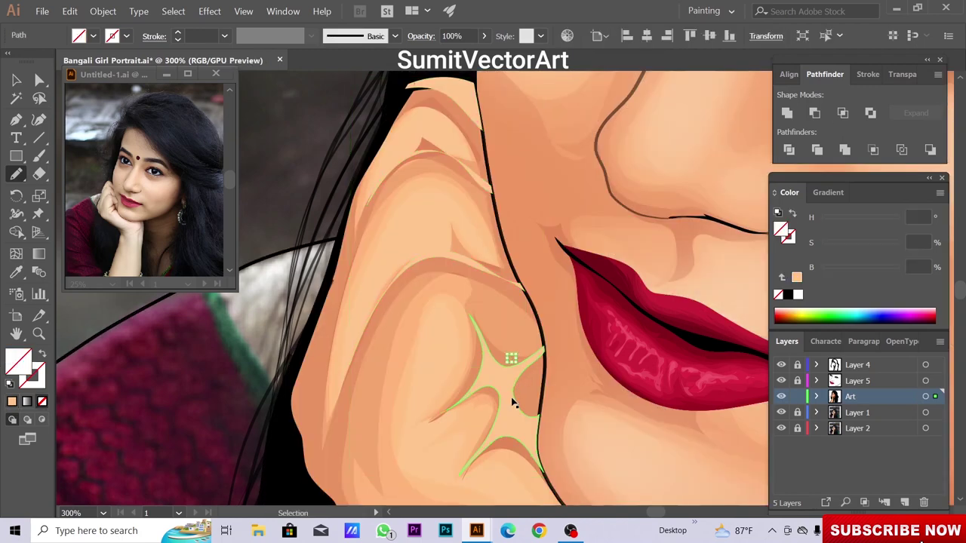
mouse_move(857, 246)
mouse_down()
mouse_move(868, 246)
mouse_move(880, 270)
mouse_up()
key(ctrl+1)
Place the finger shadow behind the hand shapes
key(v)
right_click(524, 290)
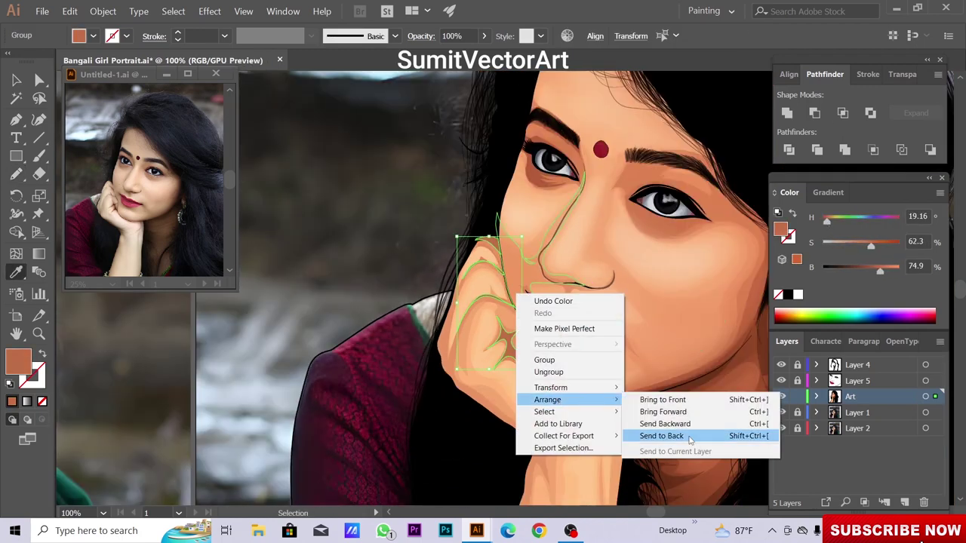
click(712, 433)
key(ctrl+alt+0)
click(781, 412)
click(781, 412)
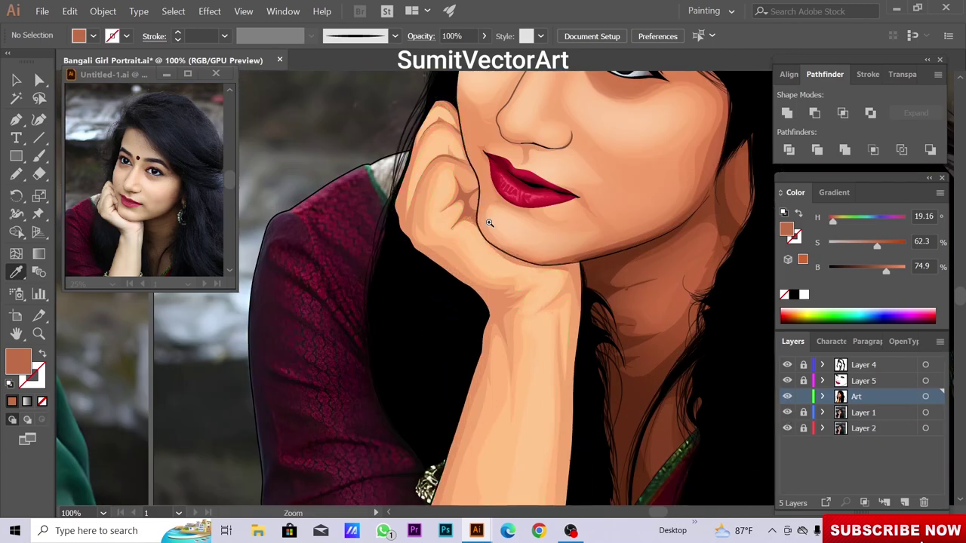
key(ctrl+y)
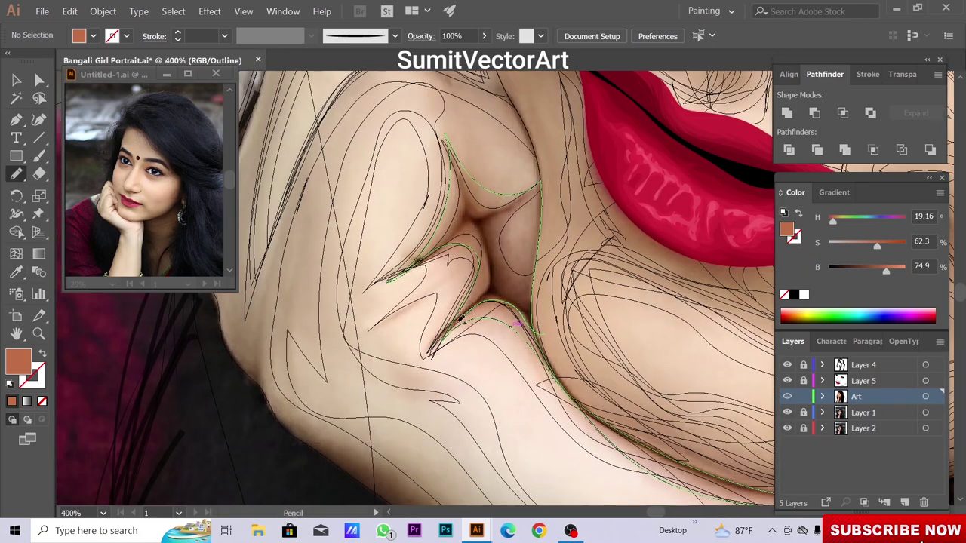
Fill the star-shaped finger shadow with dark brown
key(i)
click(500, 257)
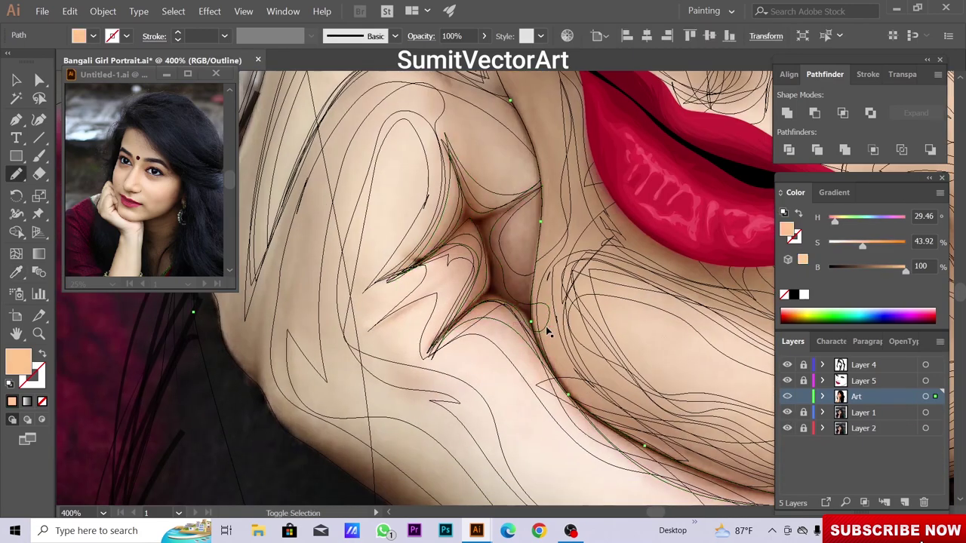
key(ctrl+y)
click(529, 284)
key(ctrl+minus)
key(ctrl+minus)
key(ctrl+minus)
key(ctrl+minus)
key(ctrl+minus)
key(ctrl+minus)
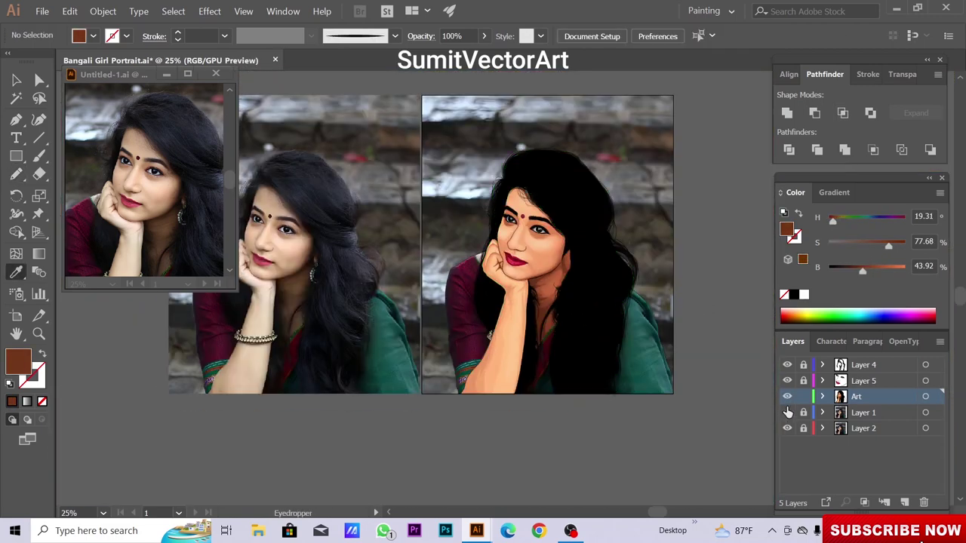
Hide the reference photo, add a clothing layer, and fill the left sleeve maroon and right side teal green
key(v)
click(787, 428)
click(670, 395)
click(905, 501)
key(ctrl+f)
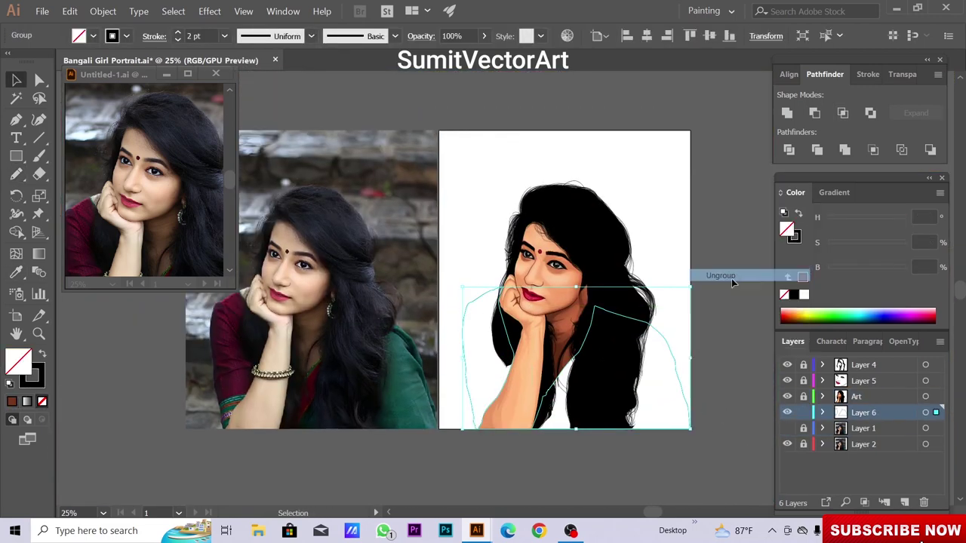
click(235, 353)
ctrl+click(669, 372)
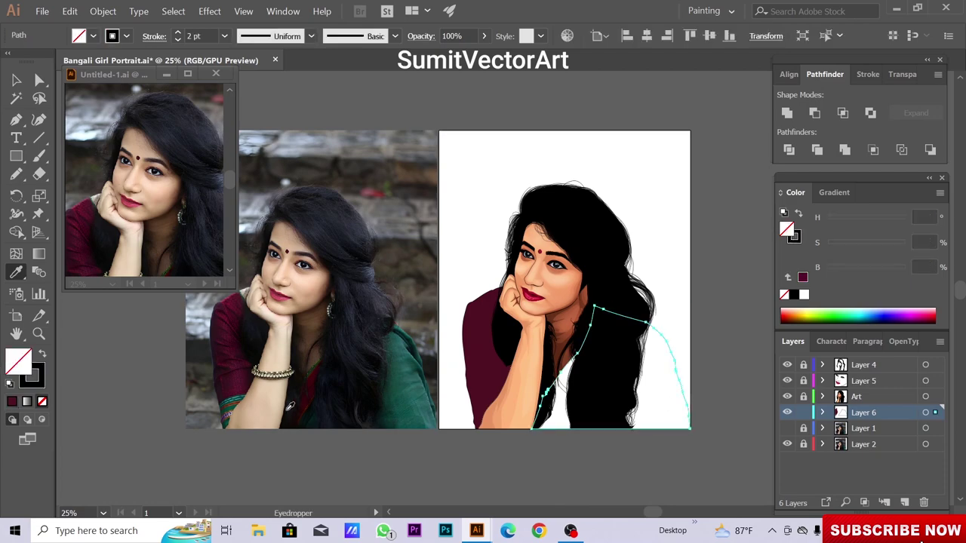
click(412, 385)
Select the maroon sleeve shape and zoom in on the sleeve and hand
key(ctrl+plus)
click(528, 355)
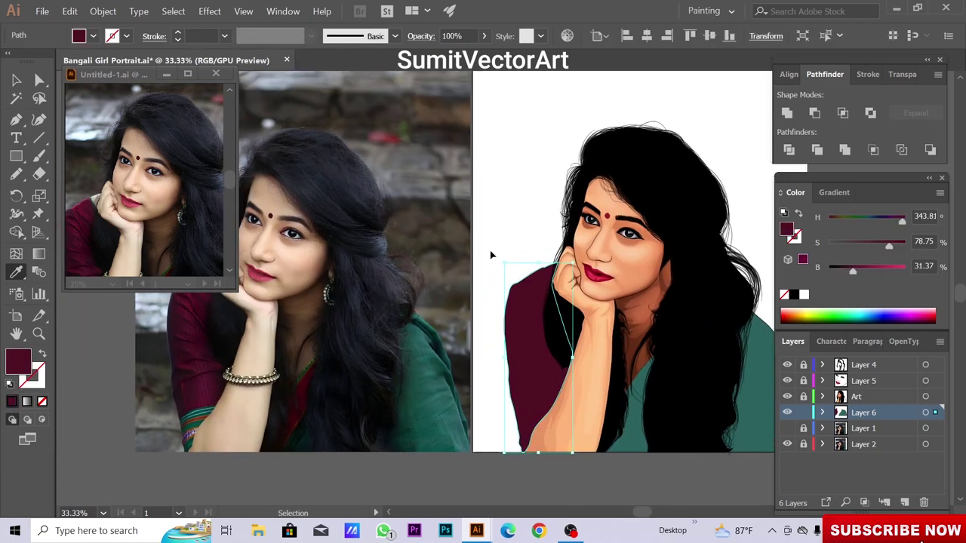
right_click(539, 374)
key(Escape)
key(ctrl+plus)
key(ctrl+plus)
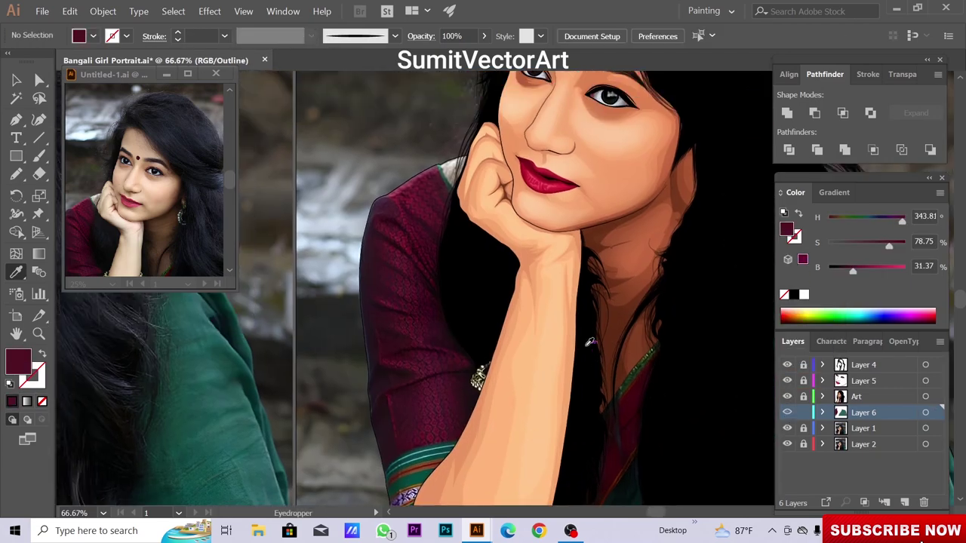
mouse_move(327, 218)
mouse_down()
mouse_move(516, 361)
mouse_move(387, 248)
mouse_up()
Pencil a new sleeve shape and fill it with maroon
key(n)
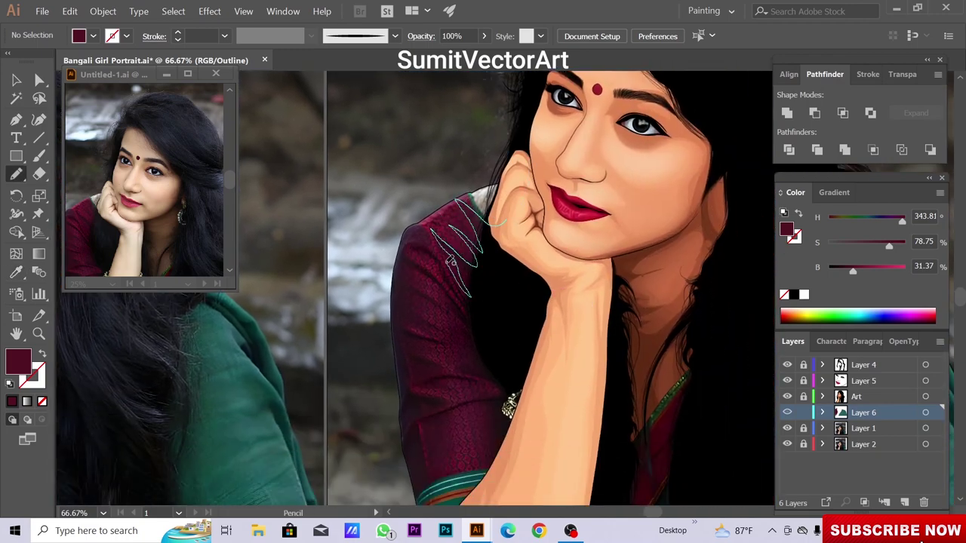
drag(498, 388, 491, 353)
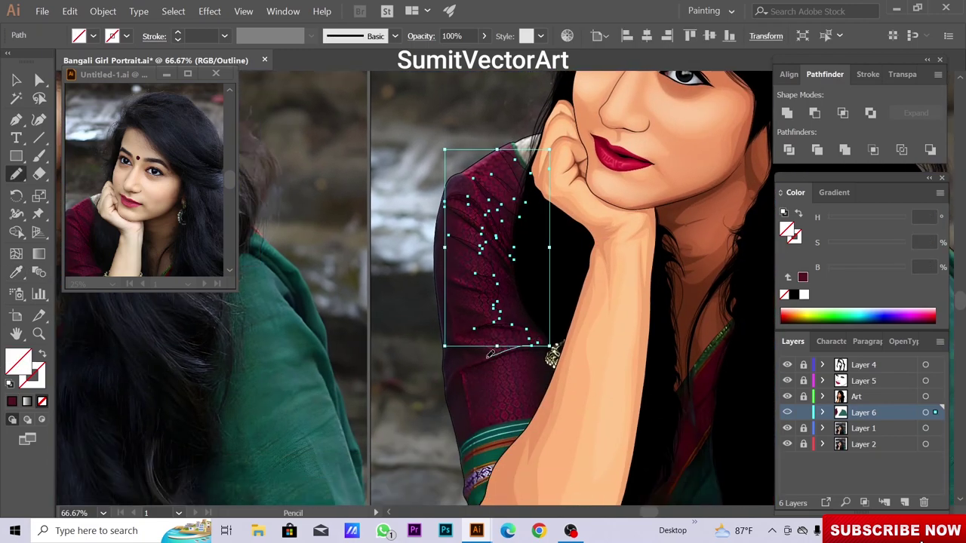
drag(531, 432, 517, 306)
drag(519, 186, 498, 329)
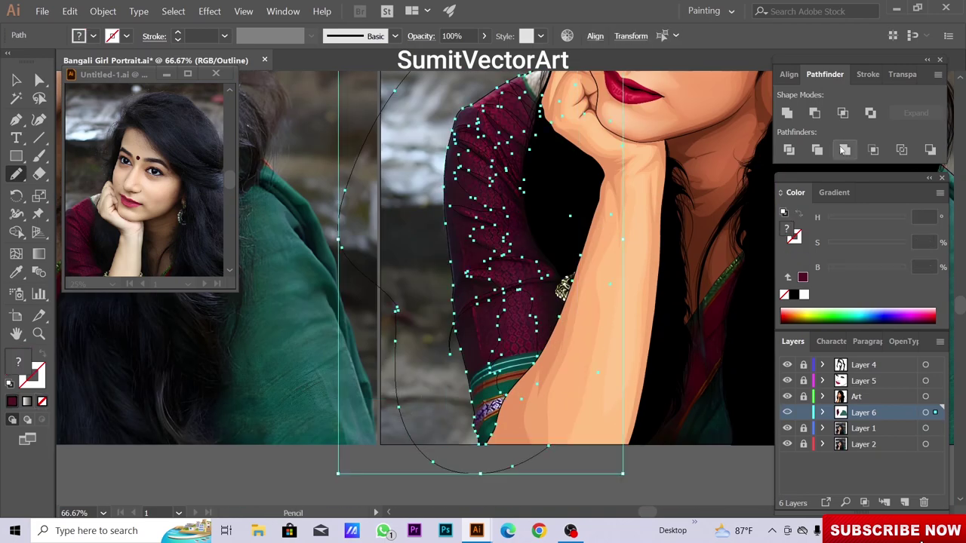
key(ctrl+y)
click(891, 249)
Adjust the new sleeve's stacking order and check the maroon sleeve group
right_click(565, 218)
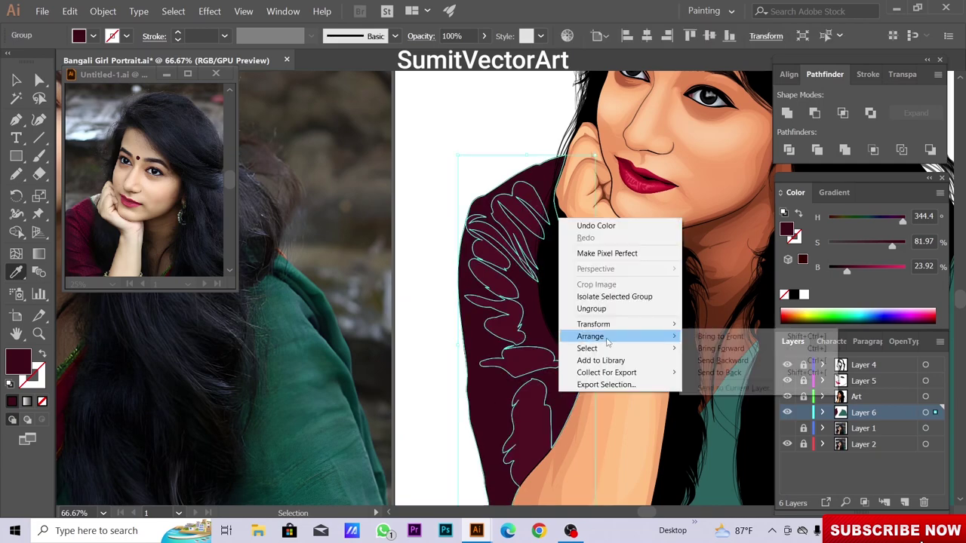
key(Escape)
key(ctrl+shift+a)
key(ctrl+minus)
drag(655, 455, 667, 471)
ctrl+click(520, 307)
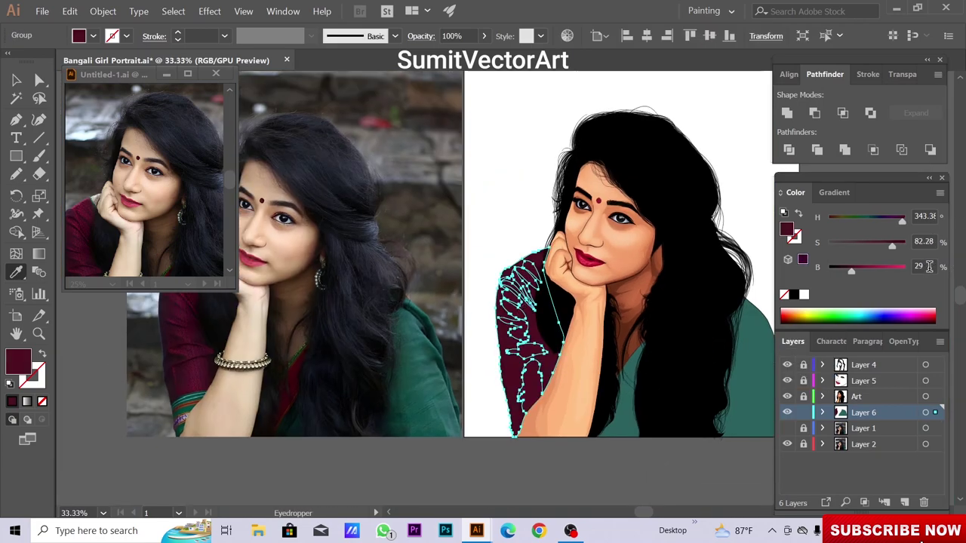
key(ctrl+shift+a)
key(ctrl+plus)
Trace another sleeve path in Outline view and fill it with sleeve maroon
key(ctrl+y)
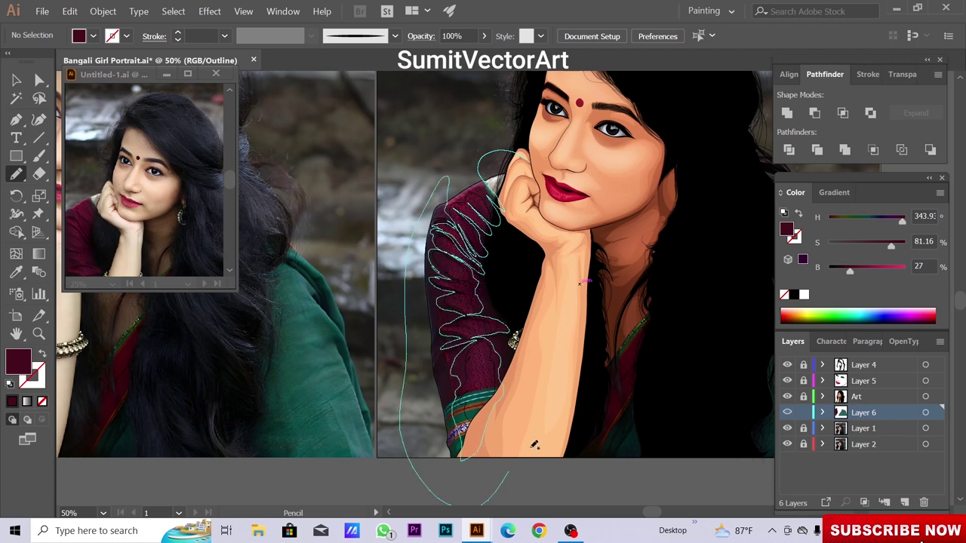
key(ctrl+y)
click(787, 427)
key(i)
click(453, 433)
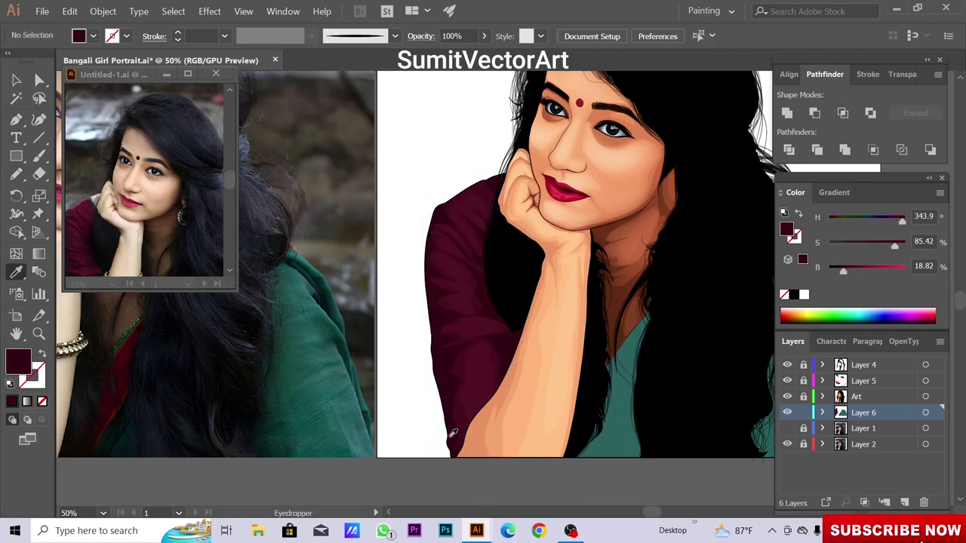
key(ctrl+minus)
click(787, 428)
key(ctrl+y)
key(ctrl+plus)
Draw a sleeve fold shape and fill it with dark maroon
key(n)
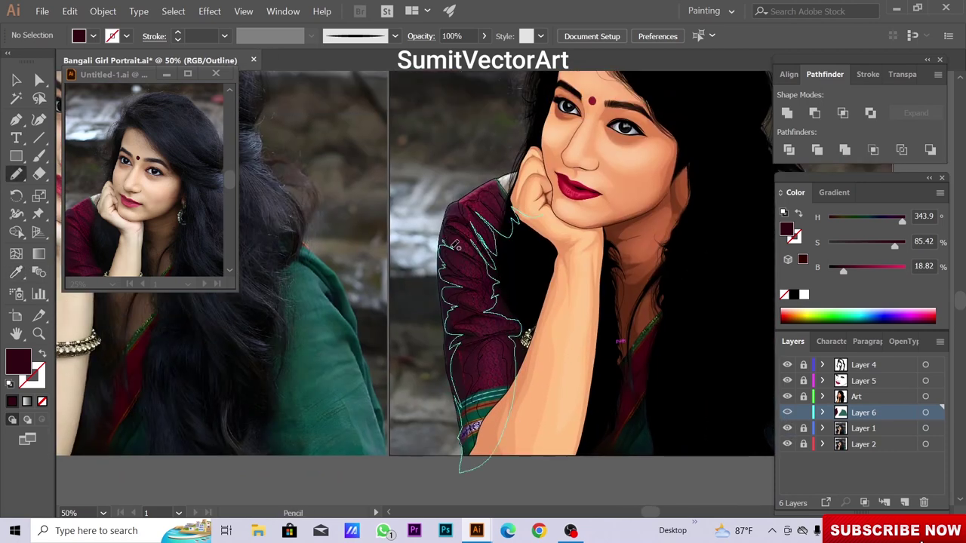
key(i)
click(453, 302)
key(ctrl+y)
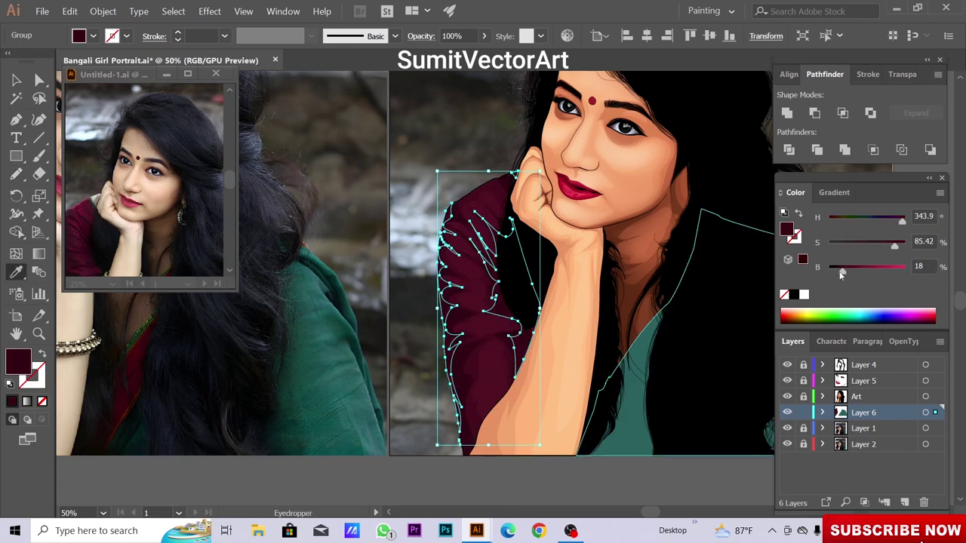
key(ctrl+minus)
key(ctrl+minus)
key(ctrl+minus)
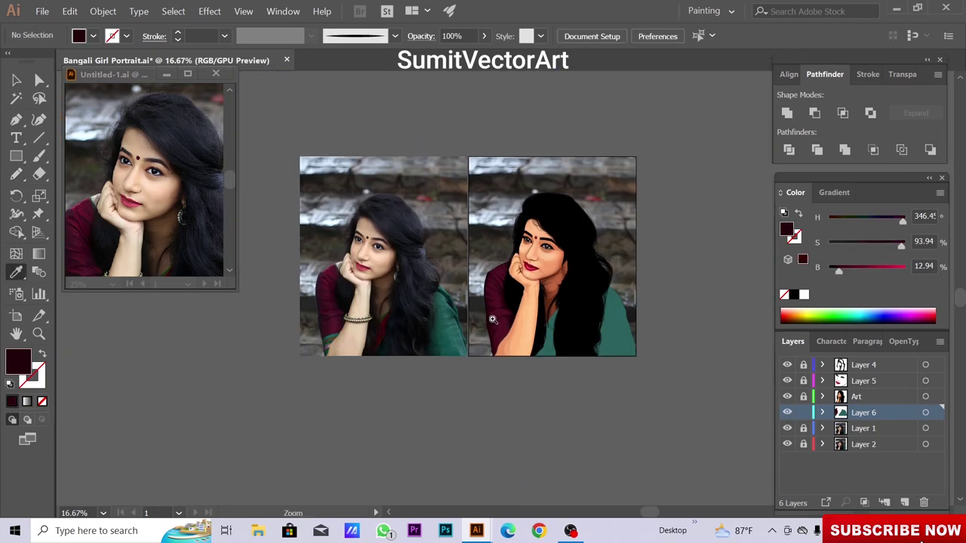
Trace the cuff band along the bottom of the maroon sleeve with the Pencil
scroll(492, 319, up, 3)
scroll(492, 320, up, 3)
key(ctrl+y)
key(n)
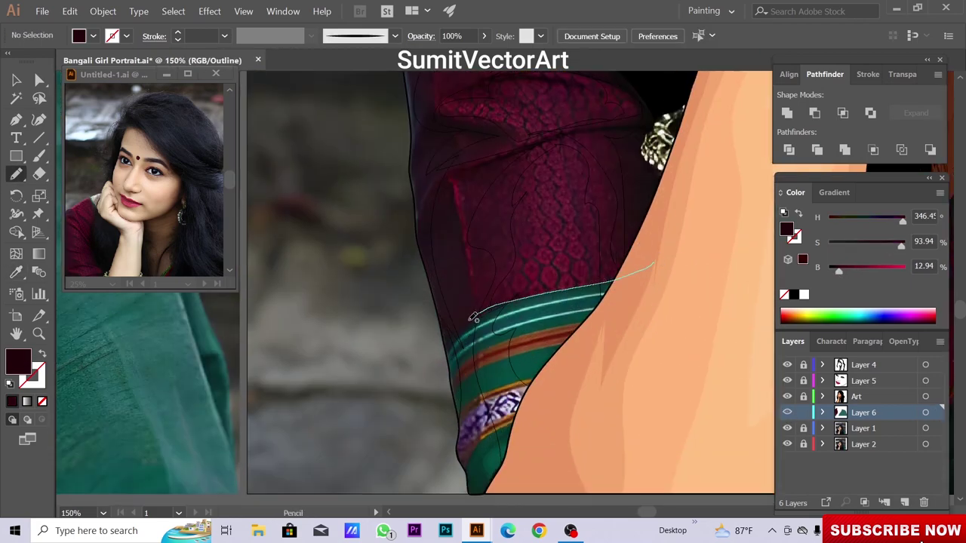
key(ctrl+y)
key(i)
key(ctrl+minus)
key(ctrl+minus)
key(ctrl+minus)
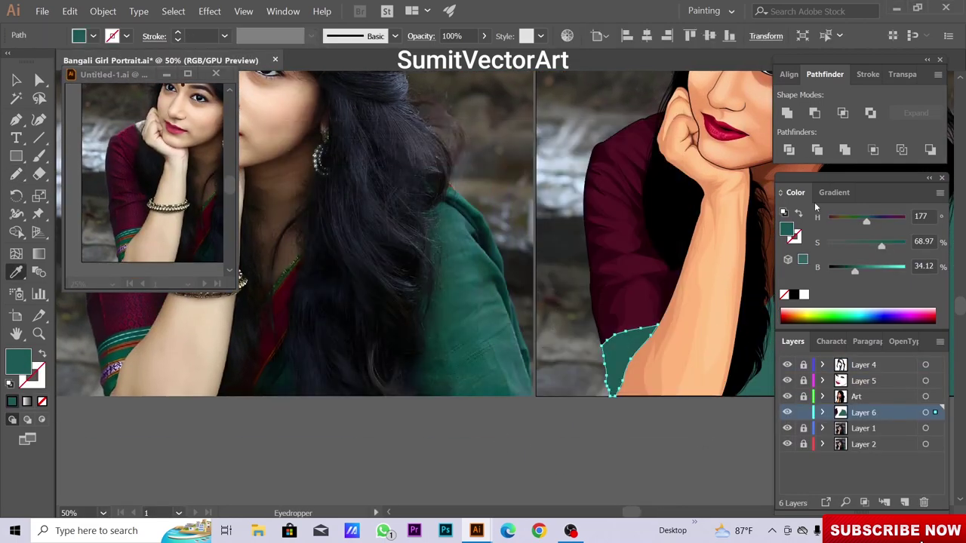
Give the cuff a linear green gradient, setting both stop colours and the direction
click(834, 192)
double_click(785, 313)
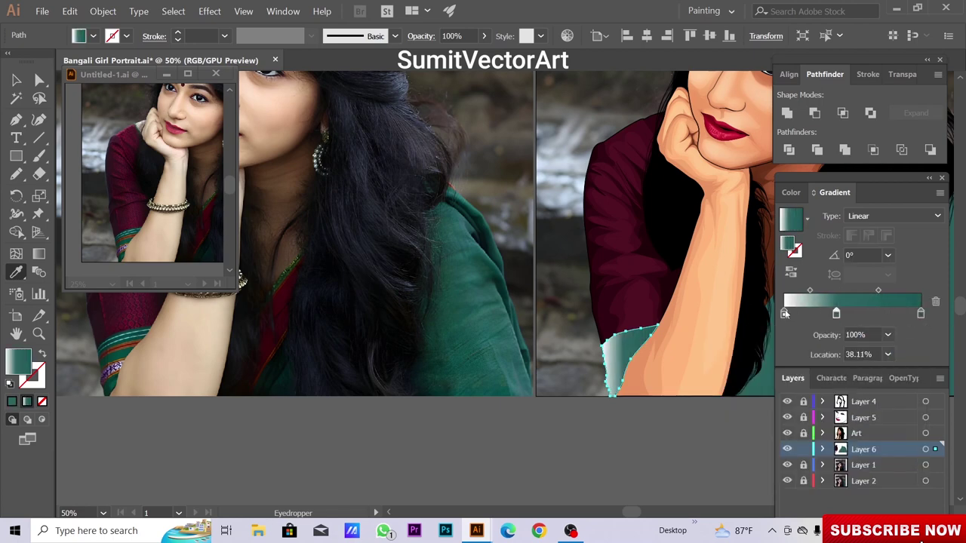
double_click(920, 314)
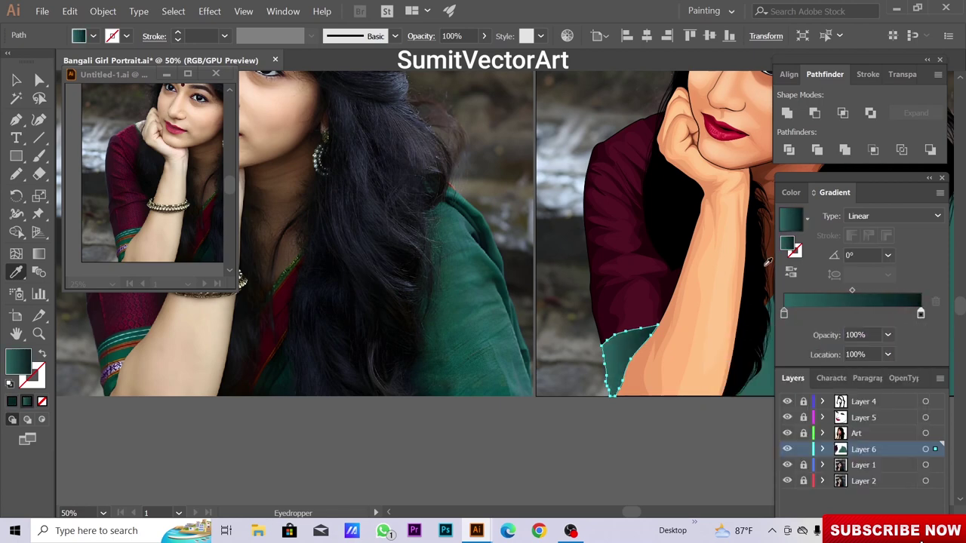
key(g)
drag(680, 319, 592, 388)
key(v)
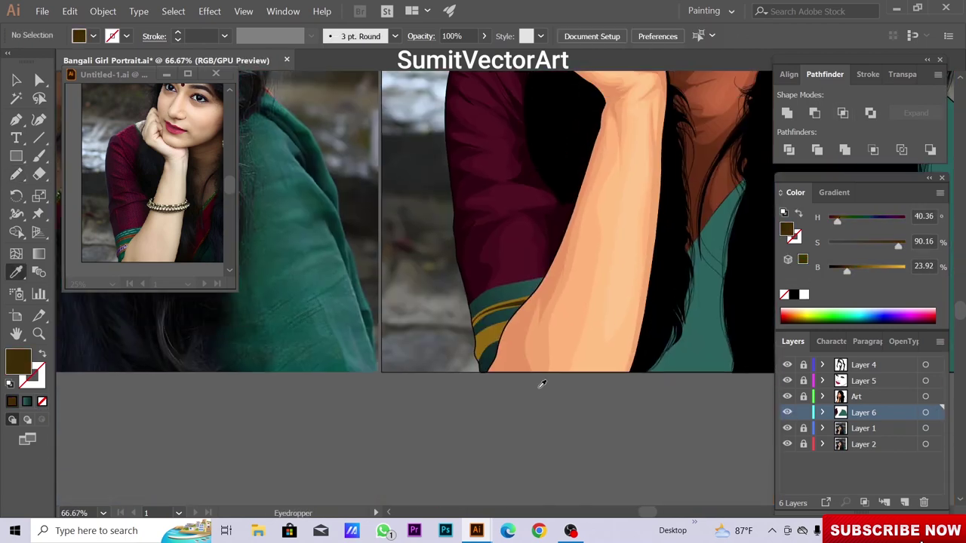
Shift the gold stripes to rust-brown and draw a purple band across the cuff
drag(834, 224, 832, 224)
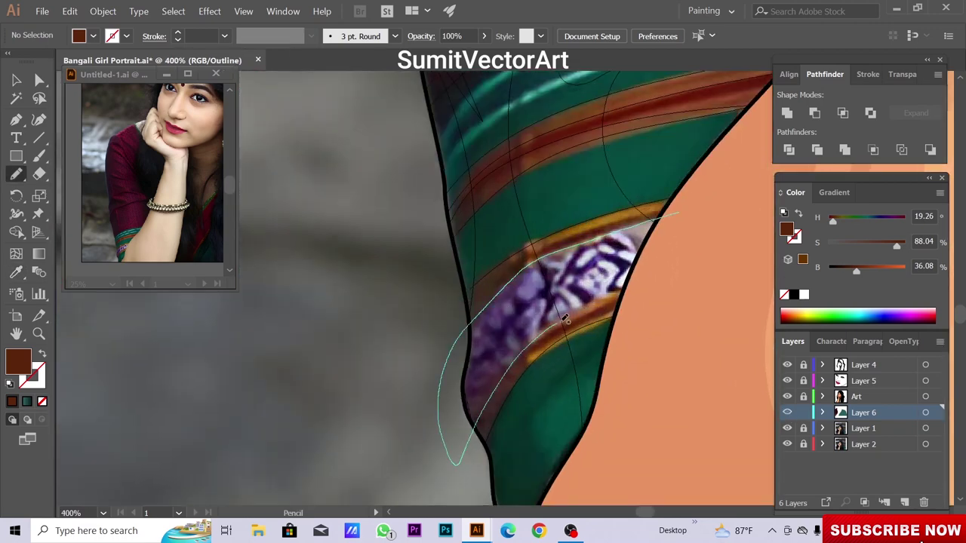
drag(566, 319, 658, 219)
key(ctrl+y)
drag(846, 245, 866, 246)
key(ctrl+shift+a)
Trace a motif on the purple band and fill it dark purple
key(ctrl+y)
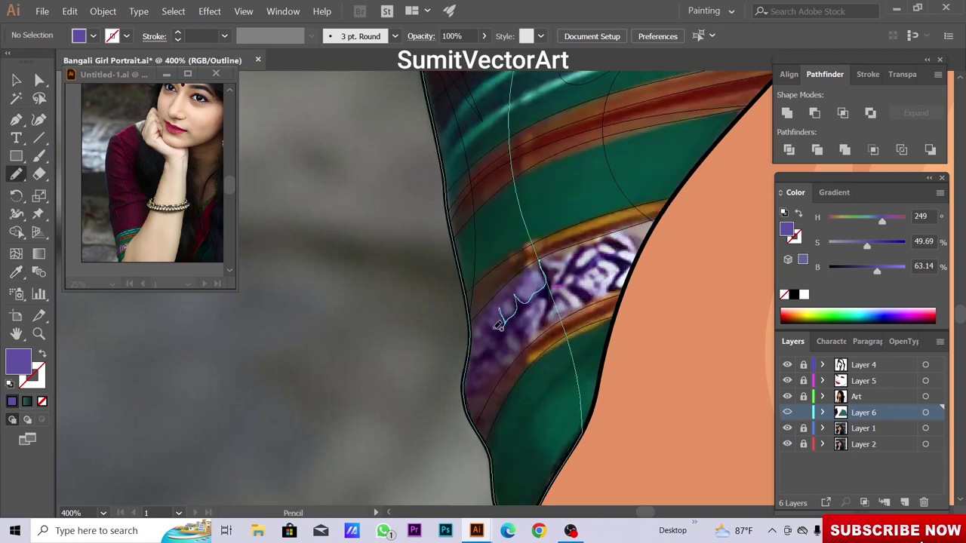
drag(551, 309, 584, 284)
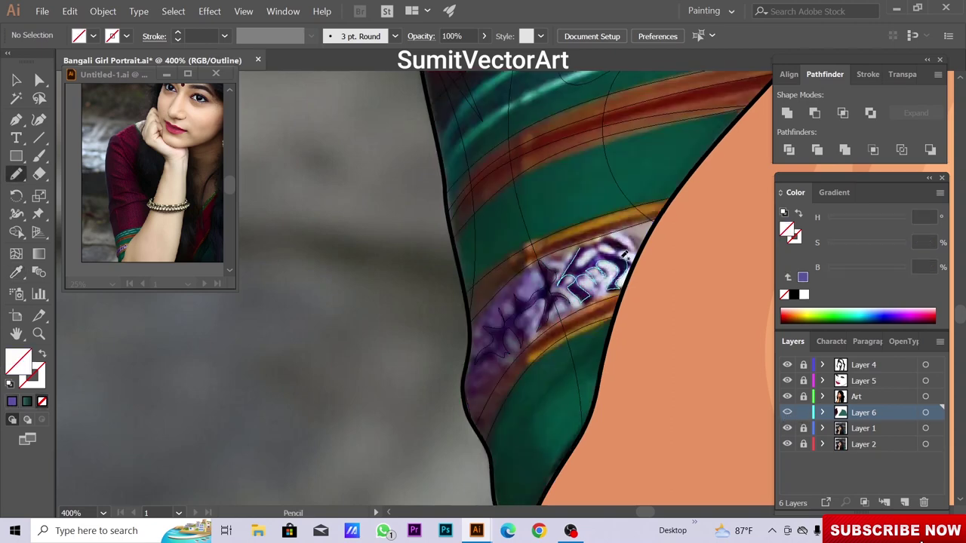
key(ctrl+y)
key(i)
click(596, 287)
key(ctrl+0)
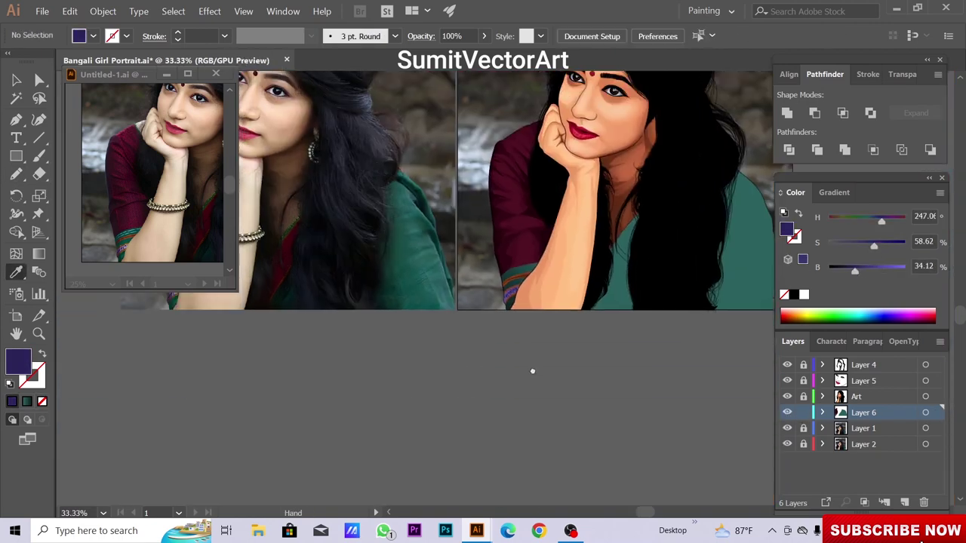
scroll(522, 332, up, 5)
scroll(522, 332, up, 4)
Trace further dark motifs on the band in Outline view
key(ctrl+y)
drag(489, 209, 438, 299)
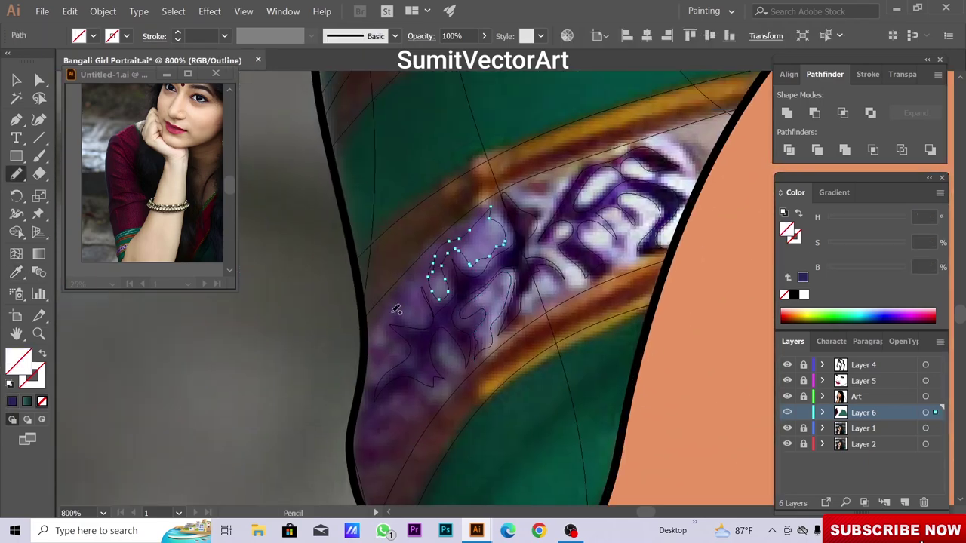
drag(380, 428, 385, 431)
scroll(512, 336, up, 3)
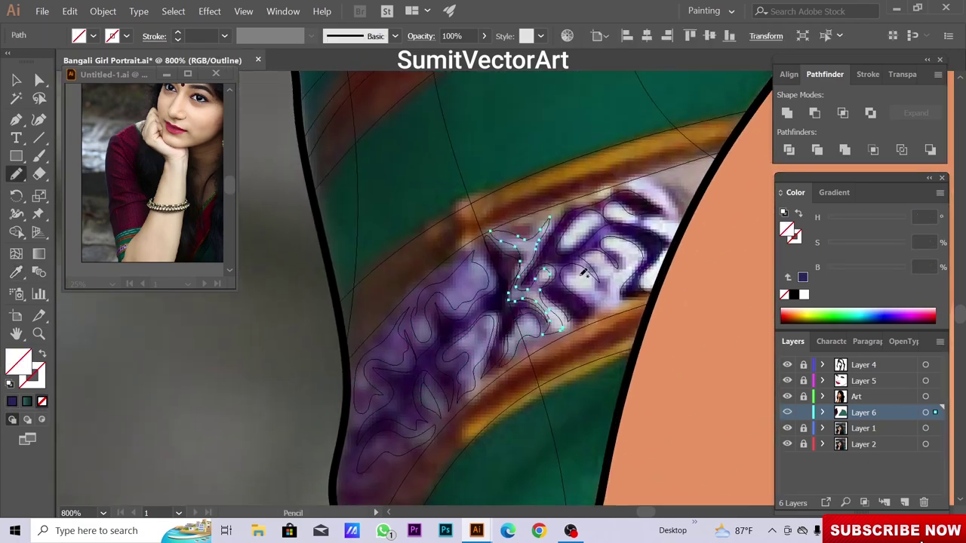
Set the light highlight shapes to 60% opacity and select the teal saree
key(ctrl+y)
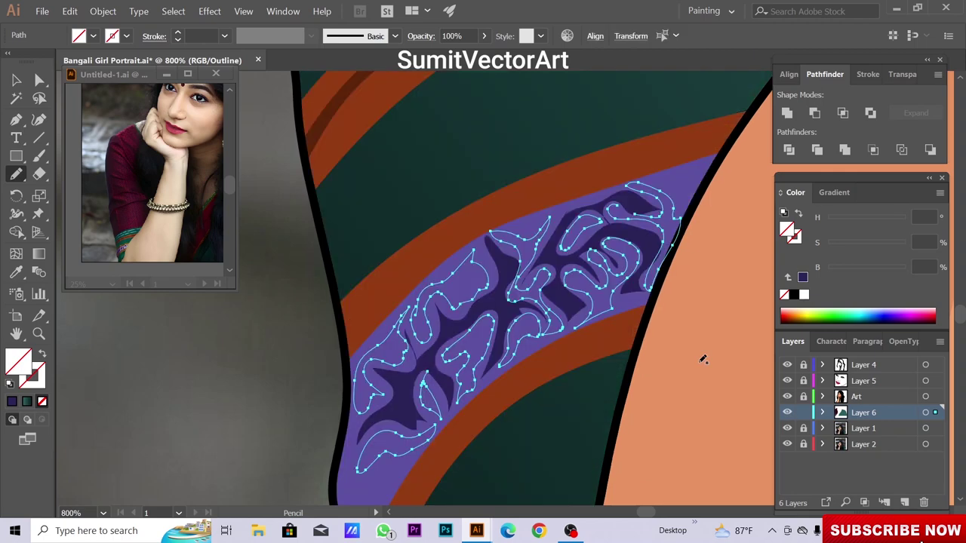
drag(850, 243, 829, 243)
key(ctrl+shift+a)
key(ctrl+0)
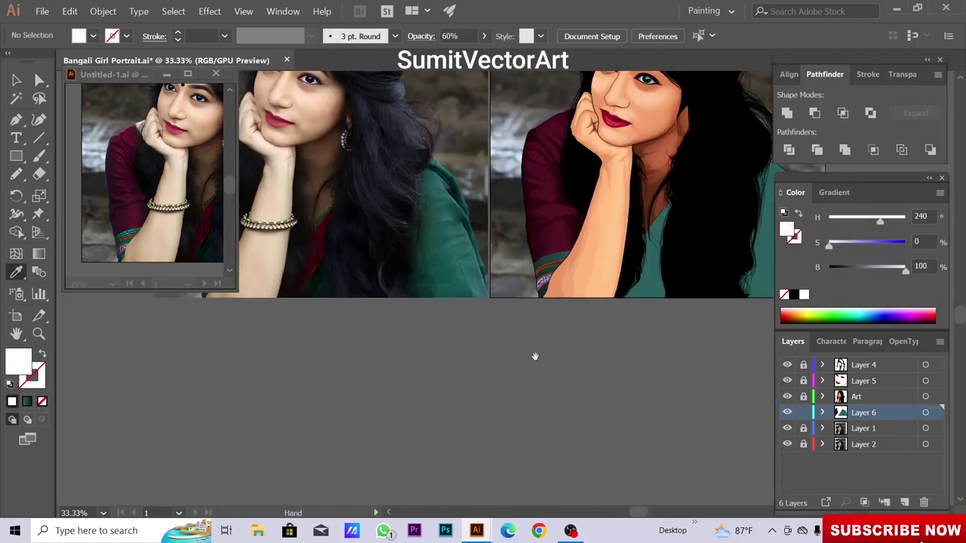
key(ctrl+plus)
click(736, 347)
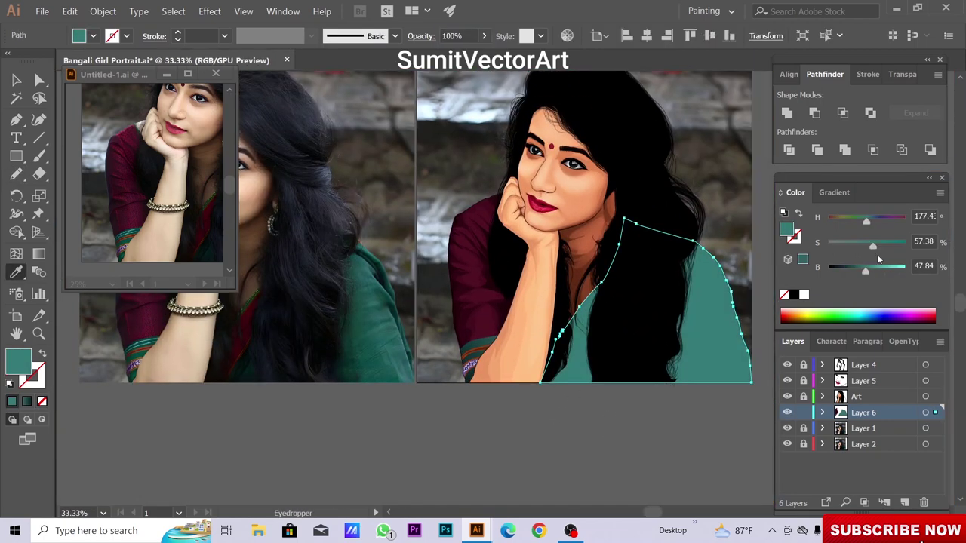
Pencil a drape shape along the saree edge across the chest
drag(604, 444, 547, 449)
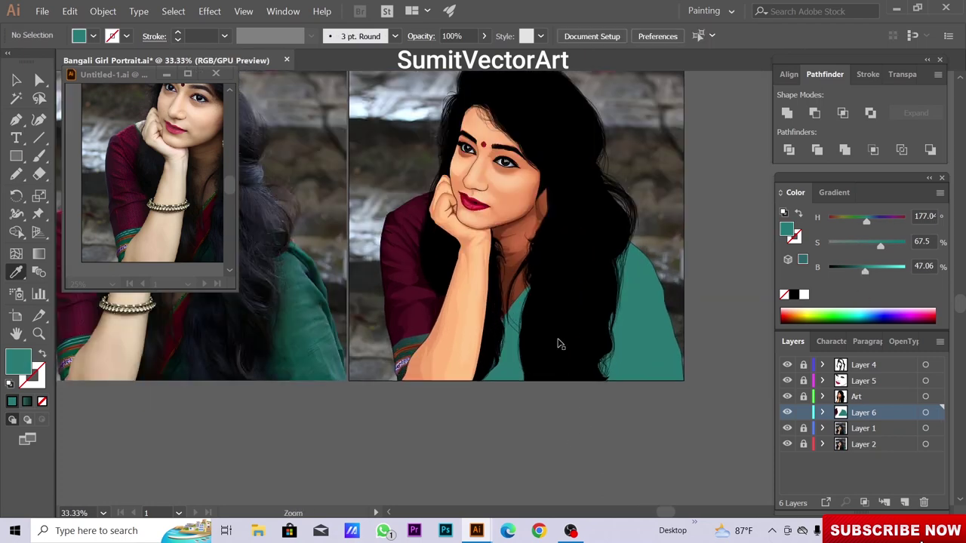
key(n)
key(ctrl+y)
scroll(569, 320, up, 1)
drag(547, 243, 583, 293)
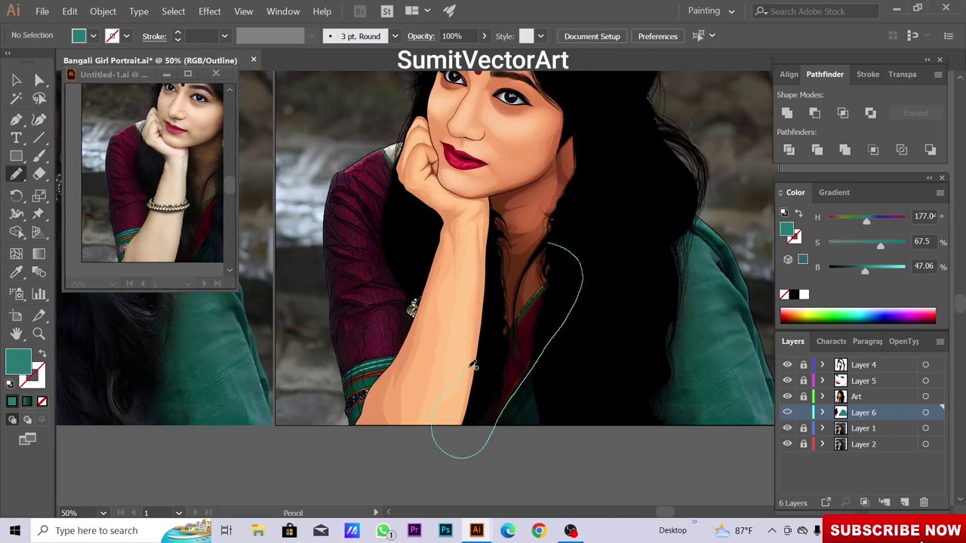
drag(472, 365, 562, 250)
key(ctrl+y)
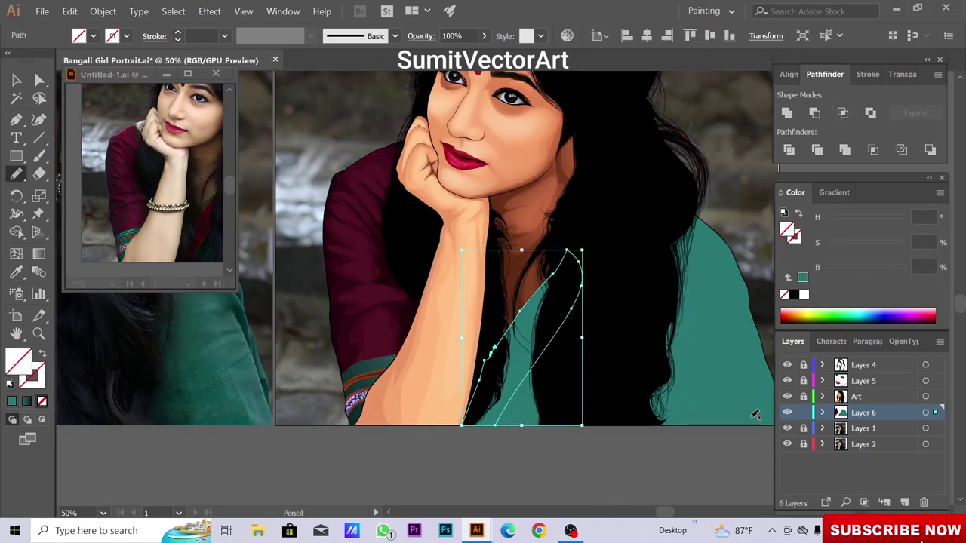
Fill the new chest shape with the sampled blouse maroon
drag(754, 414, 762, 422)
key(i)
click(363, 226)
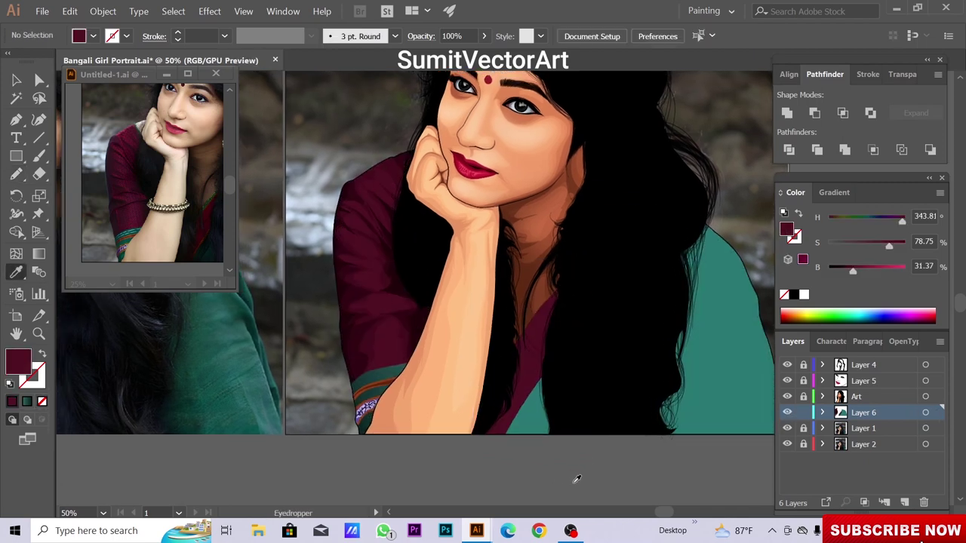
key(ctrl+minus)
key(ctrl+minus)
key(ctrl+plus)
key(ctrl+plus)
key(ctrl+plus)
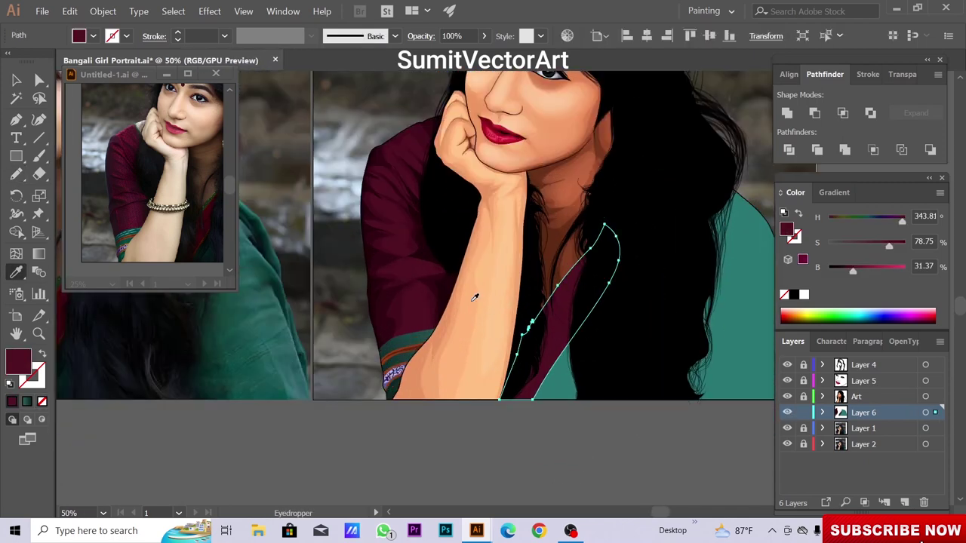
key(ctrl+plus)
Draw a saree piece over the chest, fill it dark green, and sample the saree teal
key(ctrl+y)
key(n)
drag(469, 266, 465, 270)
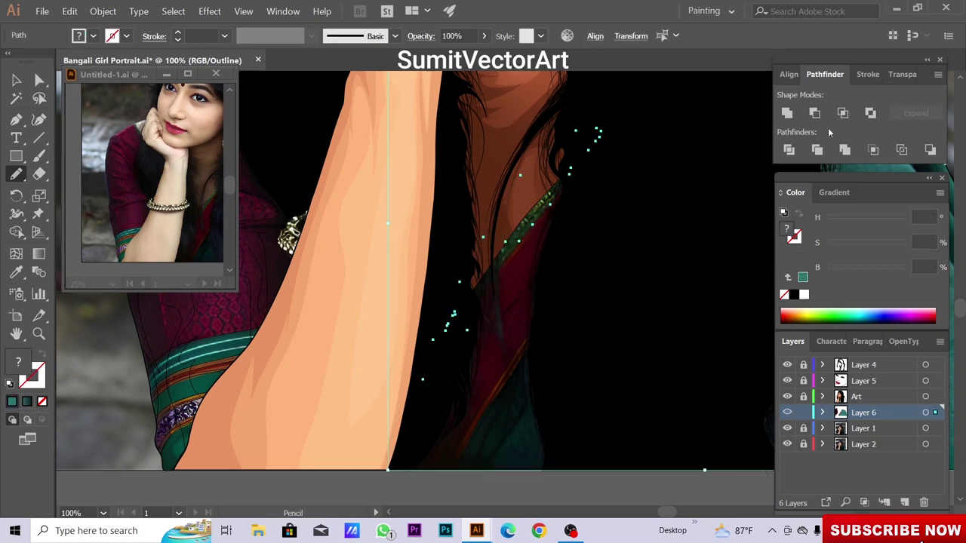
key(i)
click(715, 302)
key(ctrl+y)
key(ctrl+minus)
key(ctrl+minus)
key(ctrl+minus)
click(542, 263)
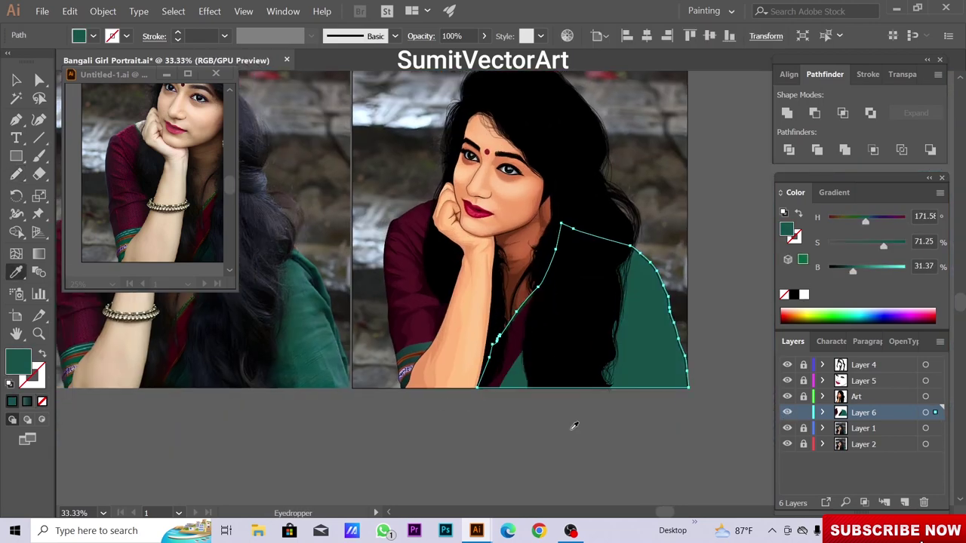
key(ctrl+minus)
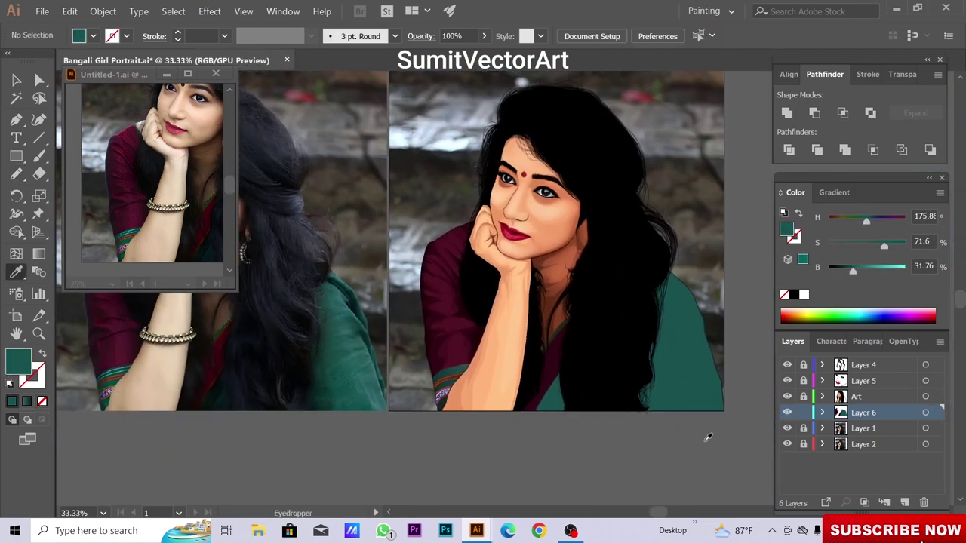
Pencil the first shadow shapes on the saree in Outline mode and group them
key(n)
key(ctrl+plus)
key(ctrl+y)
drag(573, 287, 563, 268)
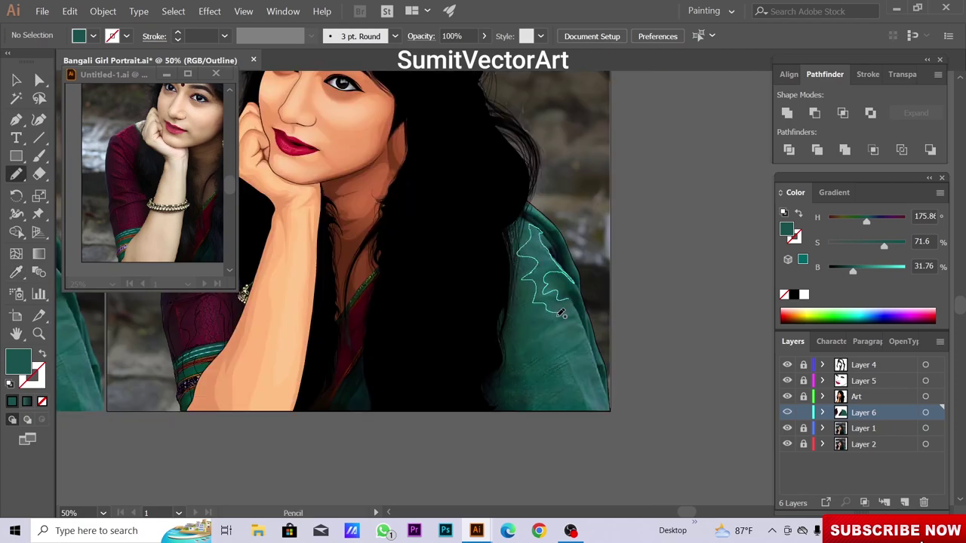
drag(594, 426, 596, 430)
key(ctrl+y)
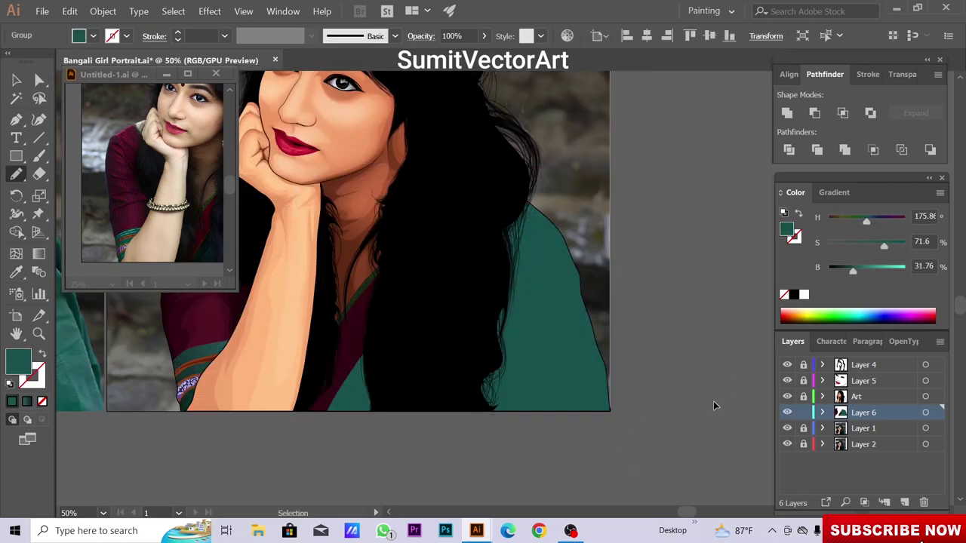
key(ctrl+y)
key(ctrl+plus)
key(ctrl+minus)
key(ctrl+a)
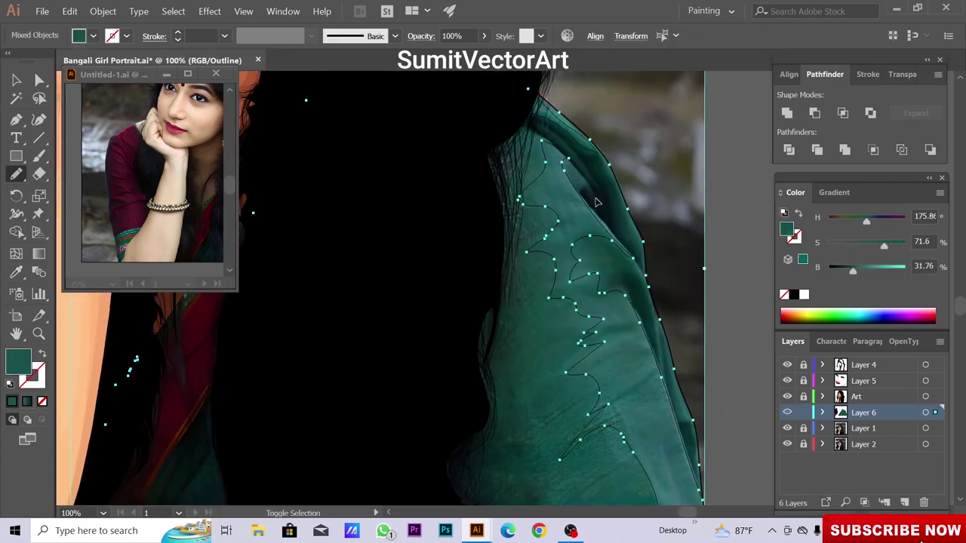
key(ctrl+g)
Fill the grouped saree shadows with a teal sampled by the Eyedropper
key(ctrl+y)
key(i)
click(787, 428)
key(ctrl+minus)
click(850, 267)
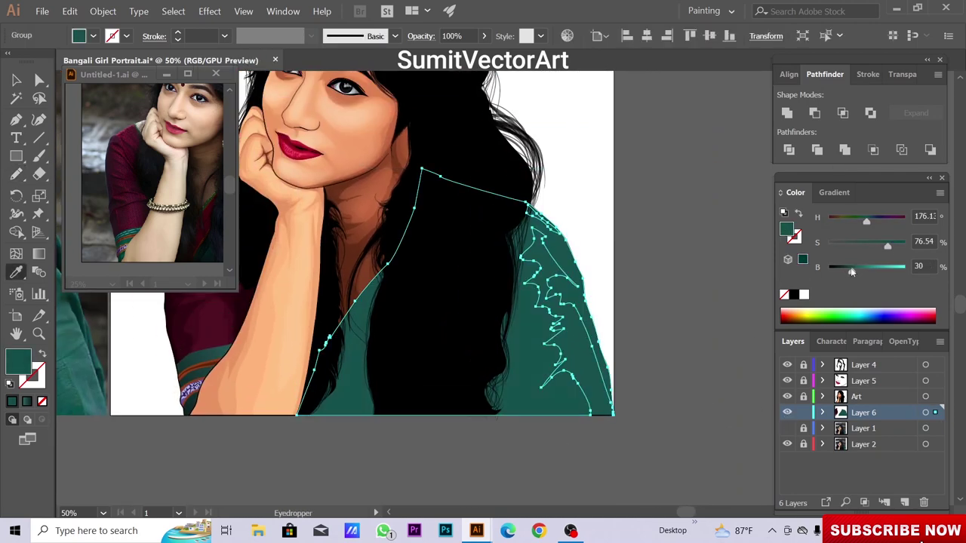
key(v)
right_click(578, 182)
key(Escape)
key(ctrl+shift+a)
key(i)
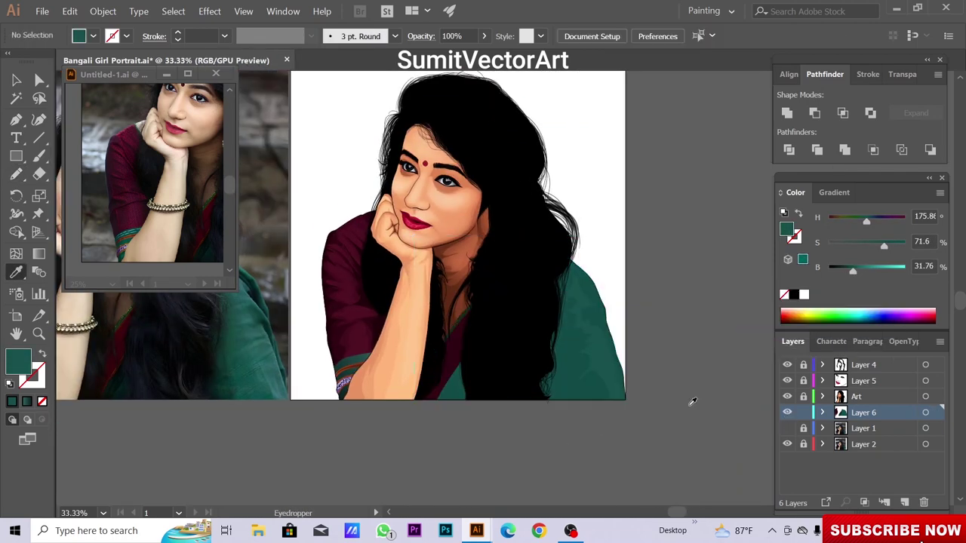
click(787, 428)
Pencil a closed shadow along the saree edge and fill it with darker teal
key(ctrl+plus)
key(n)
drag(544, 410, 594, 398)
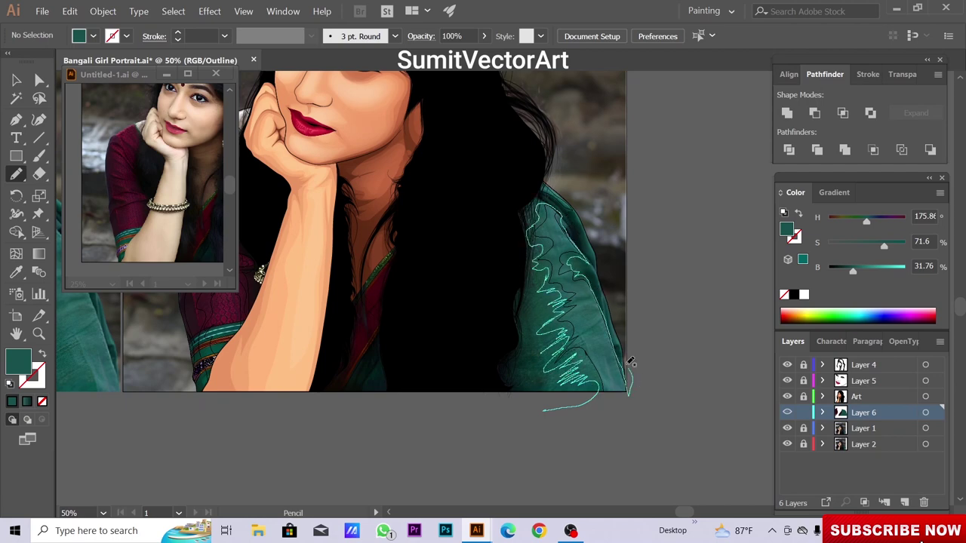
drag(437, 474, 543, 412)
key(ctrl+y)
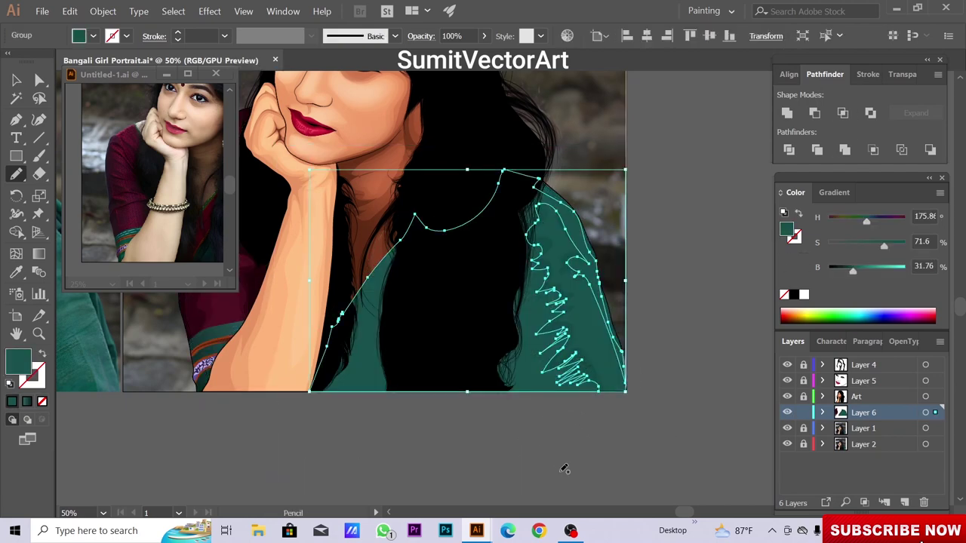
key(i)
click(594, 353)
right_click(535, 189)
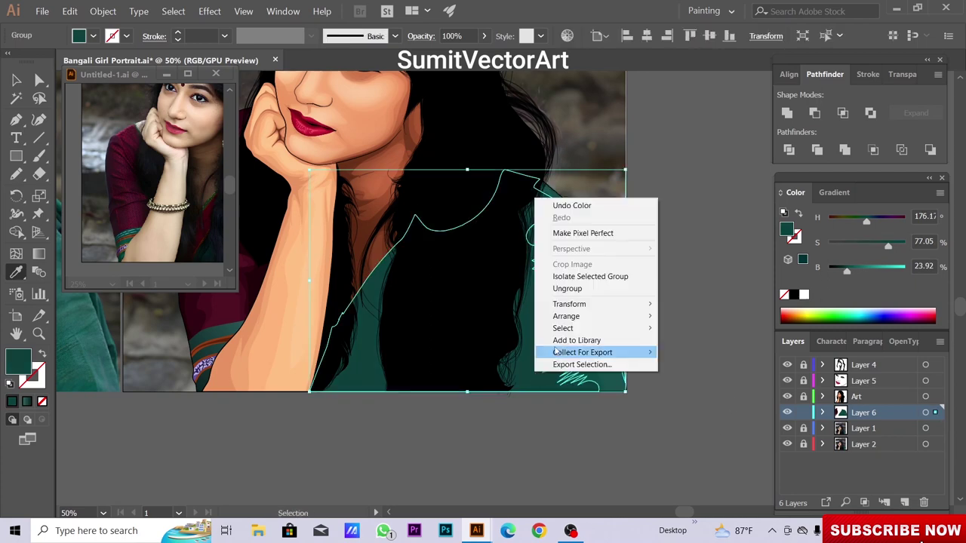
click(572, 204)
key(ctrl+shift+a)
key(ctrl+y)
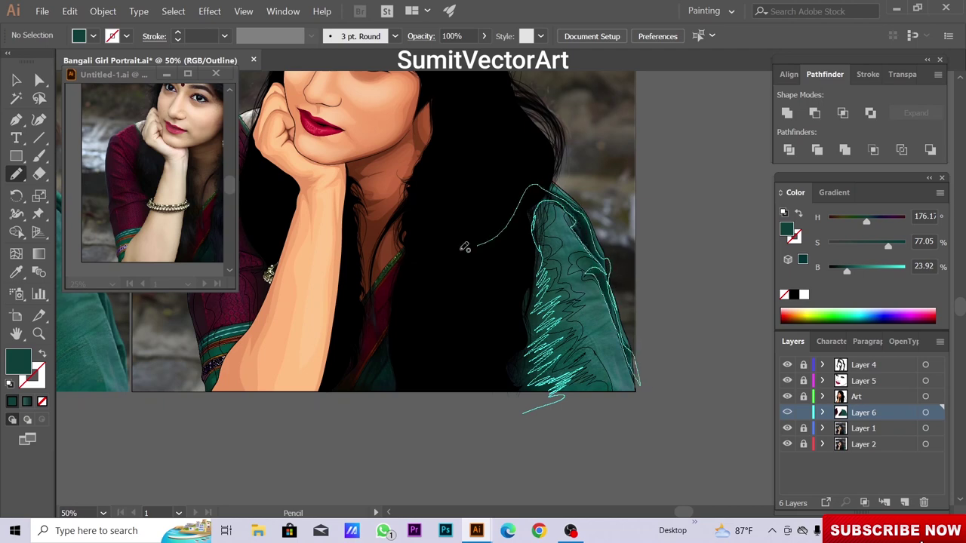
Draw another shadow shape over the saree and fill it with darker teal
drag(465, 248, 325, 453)
key(i)
click(581, 317)
key(ctrl+y)
key(ctrl+shift+a)
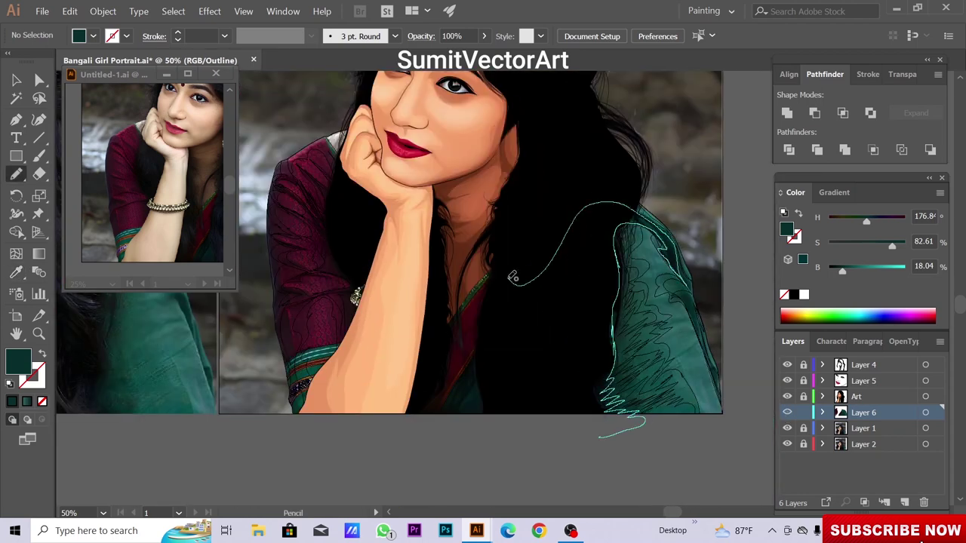
Add a dark teal shadow on the lower saree, then draw another along the fold
drag(702, 326, 698, 317)
key(i)
click(665, 339)
key(ctrl+y)
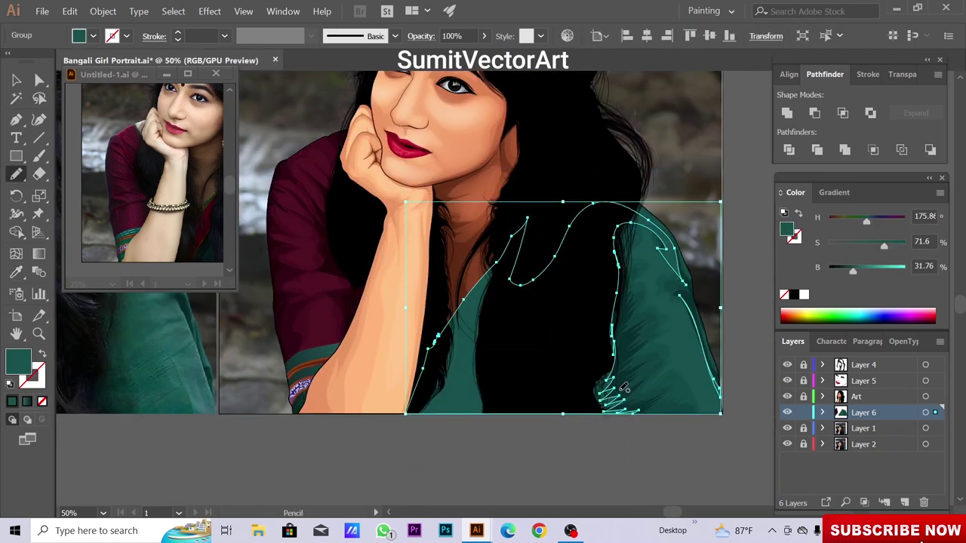
key(ctrl+shift+a)
click(476, 407)
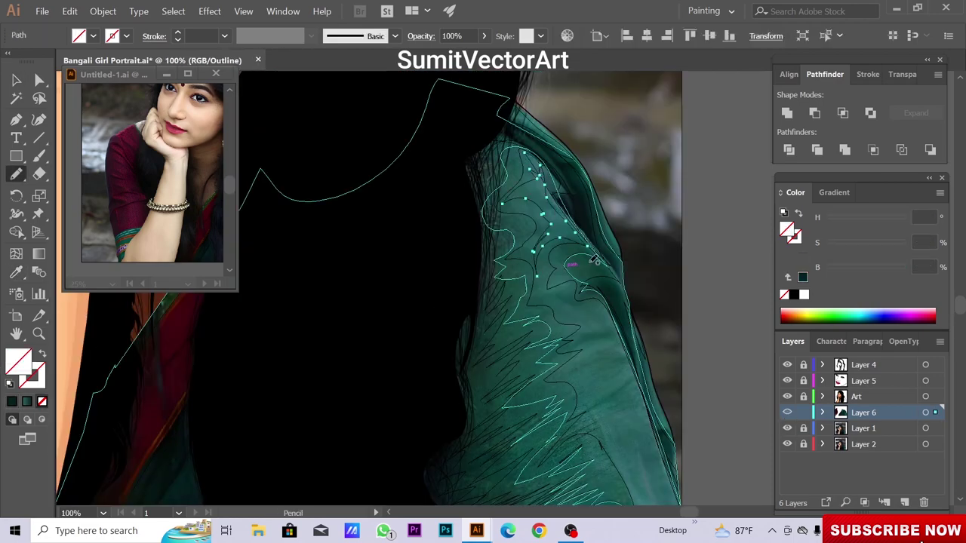
drag(600, 385, 645, 462)
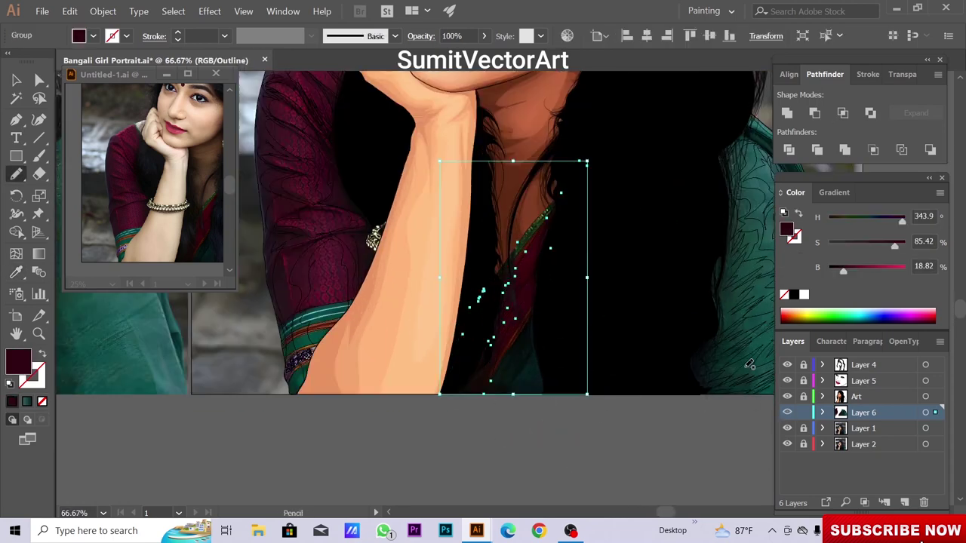
Send the selected saree shadow backward and pencil a brown nostril shadow
right_click(536, 266)
click(679, 371)
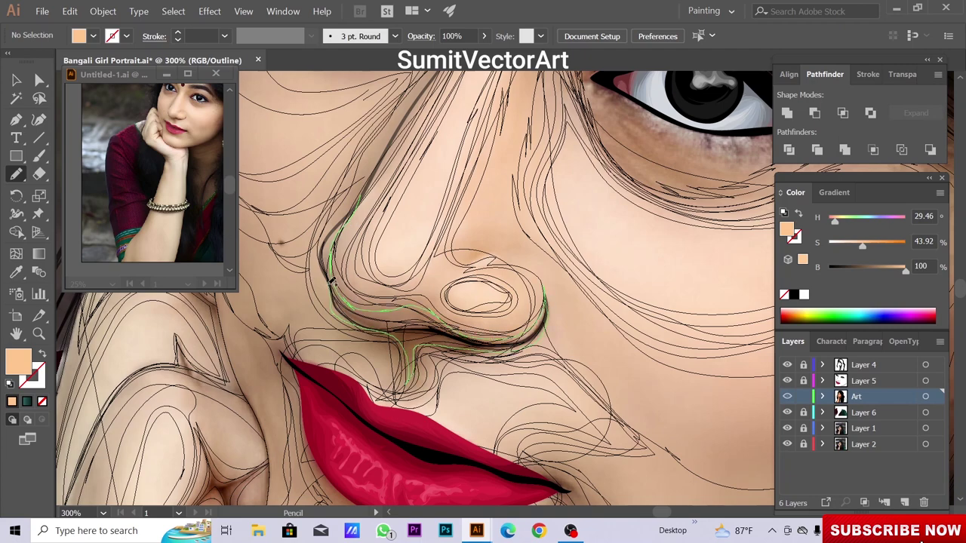
drag(330, 280, 332, 257)
key(ctrl+y)
key(i)
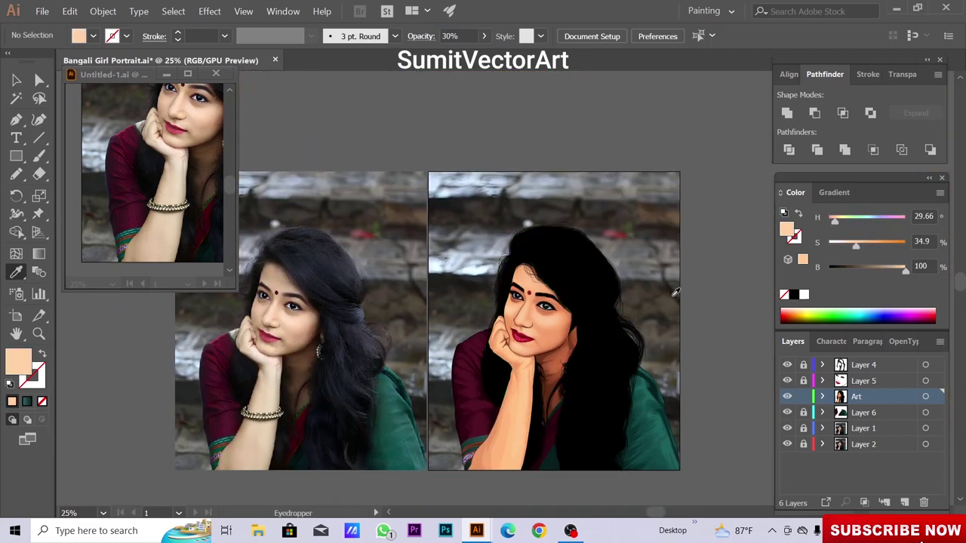
click(787, 428)
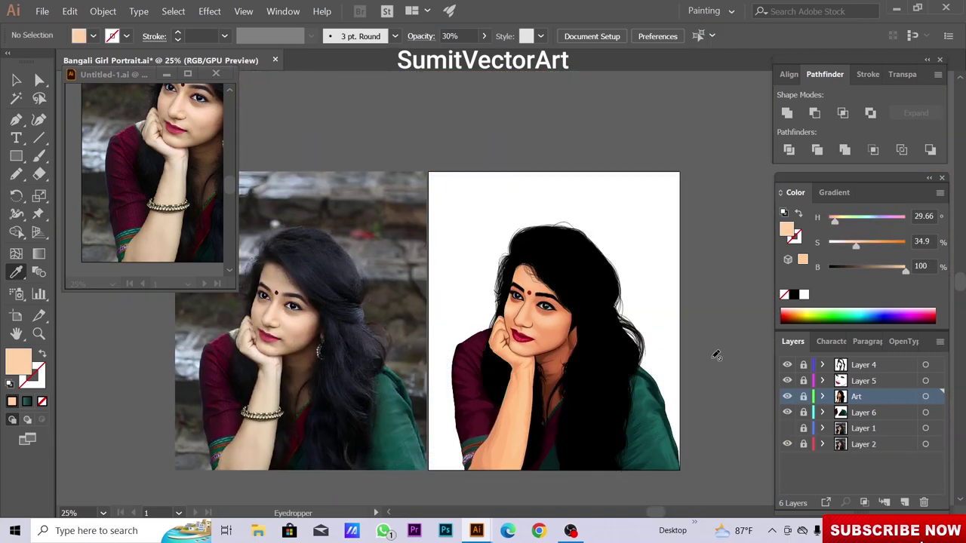
key(n)
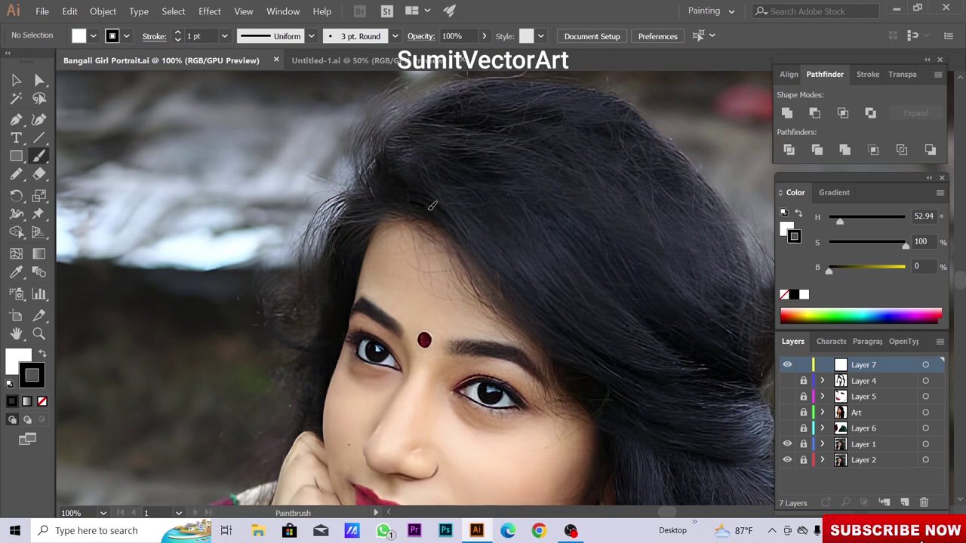
Paint a hair strand above the bindi: yellow, tapered brush, 0.5 pt, 50% opacity
drag(412, 202, 533, 329)
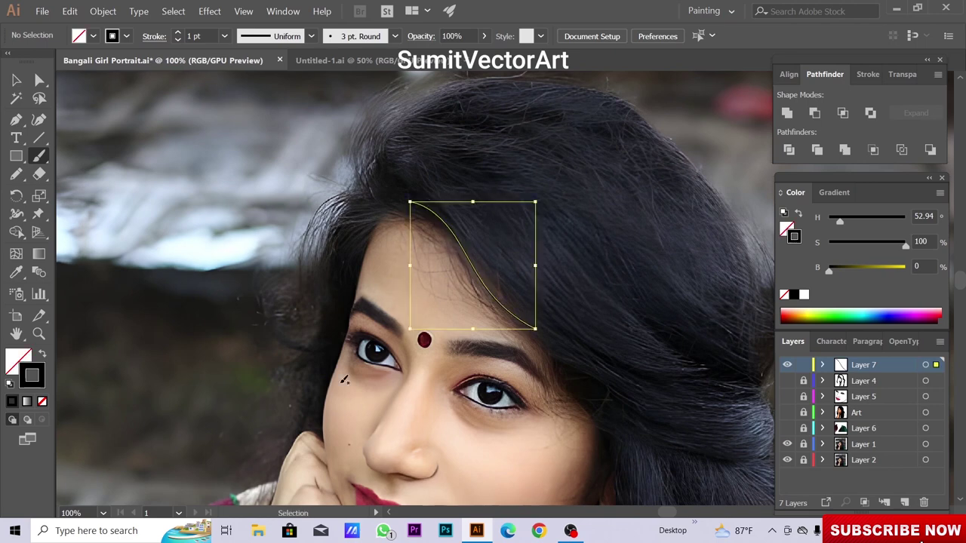
drag(829, 270, 906, 269)
click(394, 35)
click(316, 138)
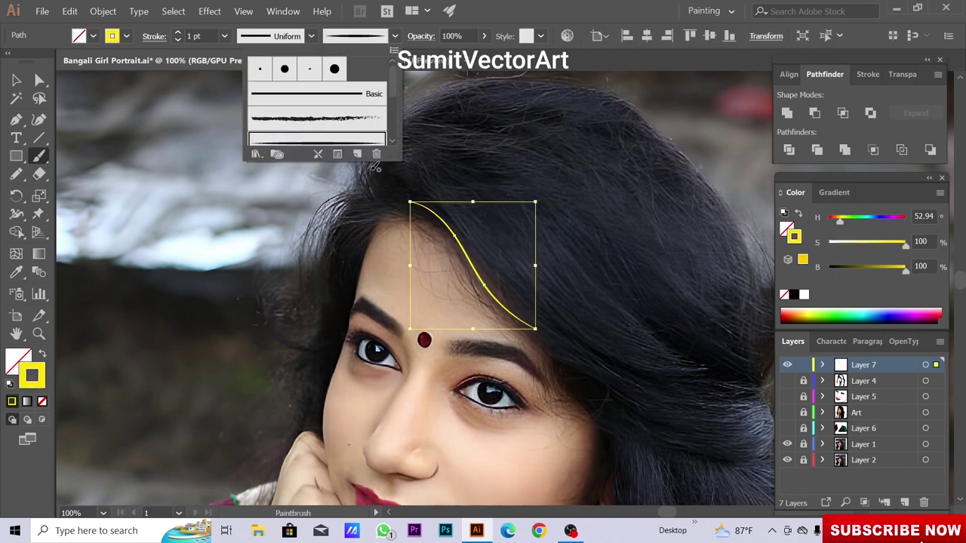
key(Escape)
key(ctrl+shift+a)
ctrl+click(462, 256)
click(224, 35)
click(242, 68)
click(452, 36)
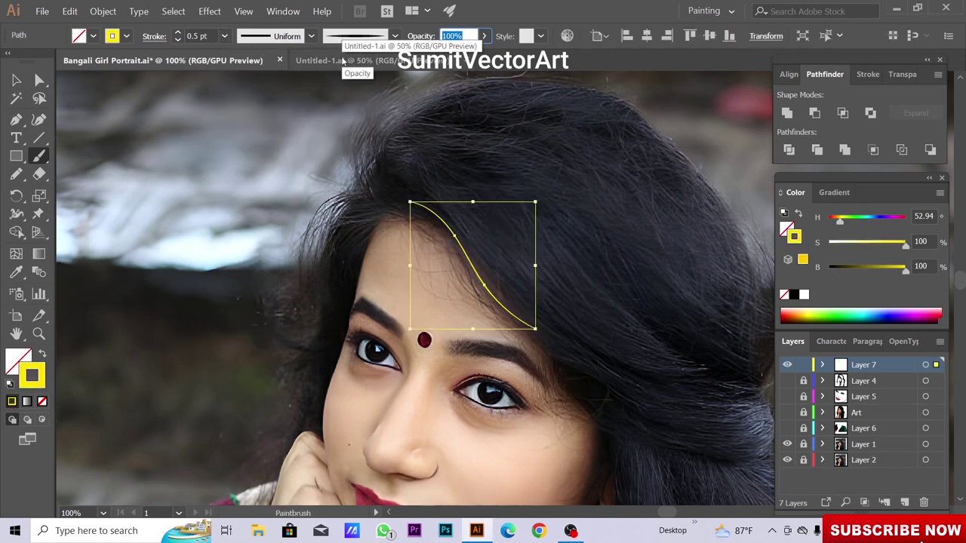
text(50)
key(Return)
key(ctrl+shift+a)
Paint three more thin yellow strands along the hair lock above the forehead
scroll(381, 191, down, 1)
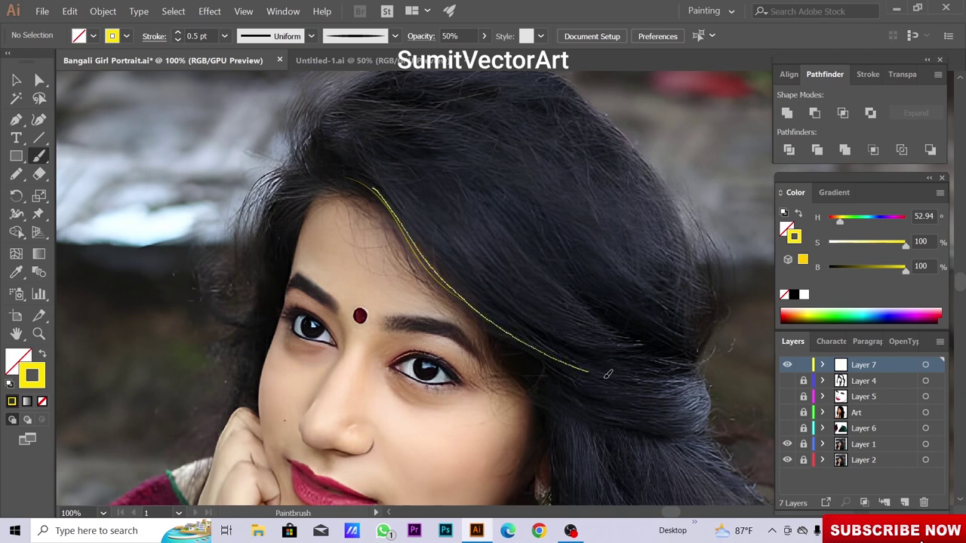
drag(607, 374, 679, 391)
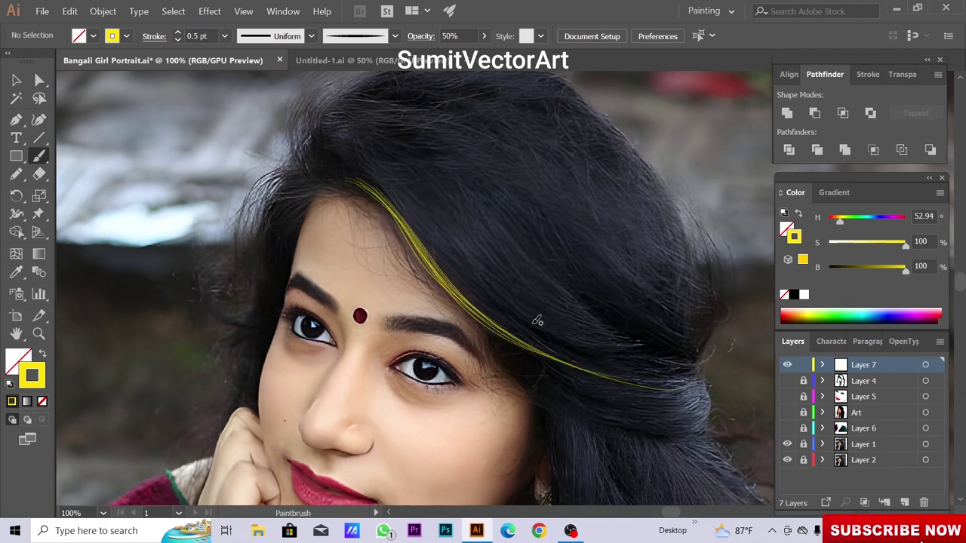
key(ctrl+minus)
drag(451, 308, 534, 337)
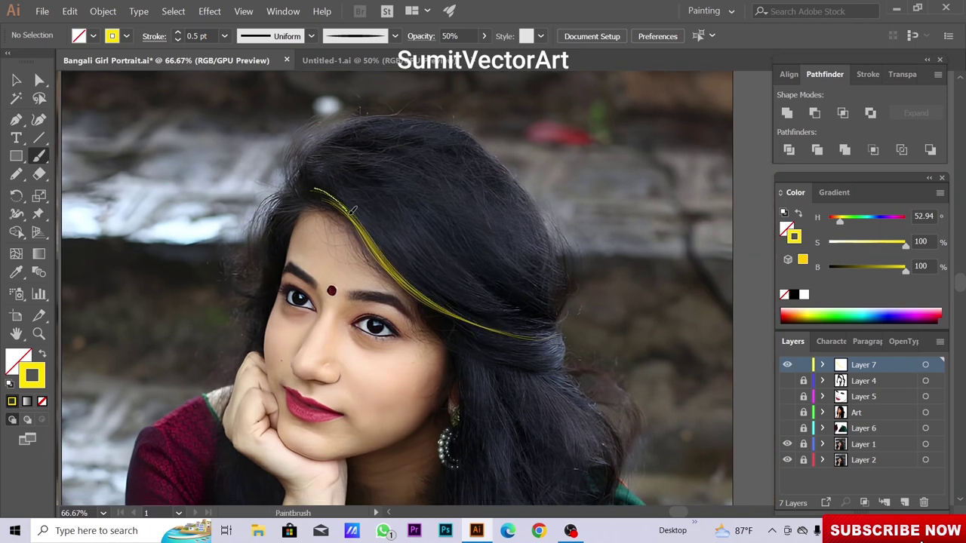
scroll(312, 180, right, 1)
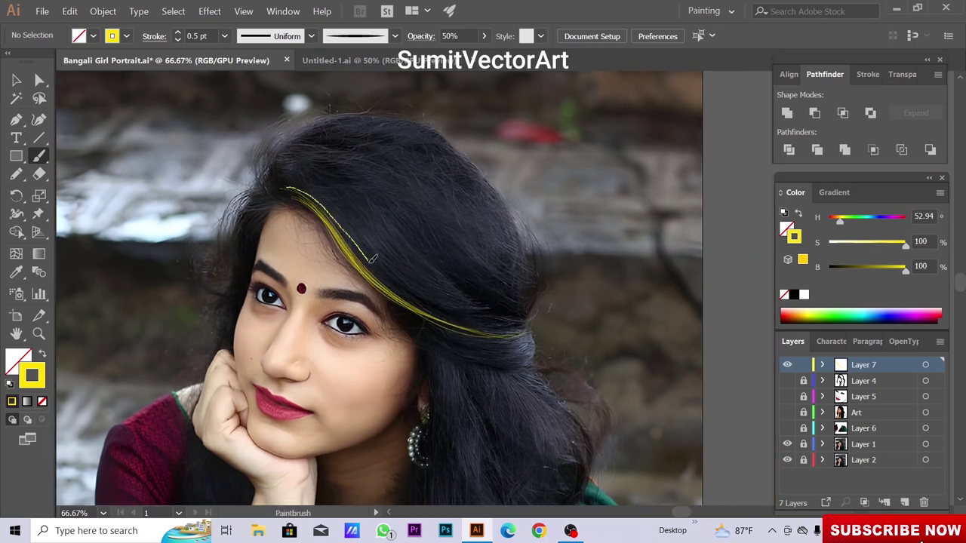
drag(489, 338, 531, 333)
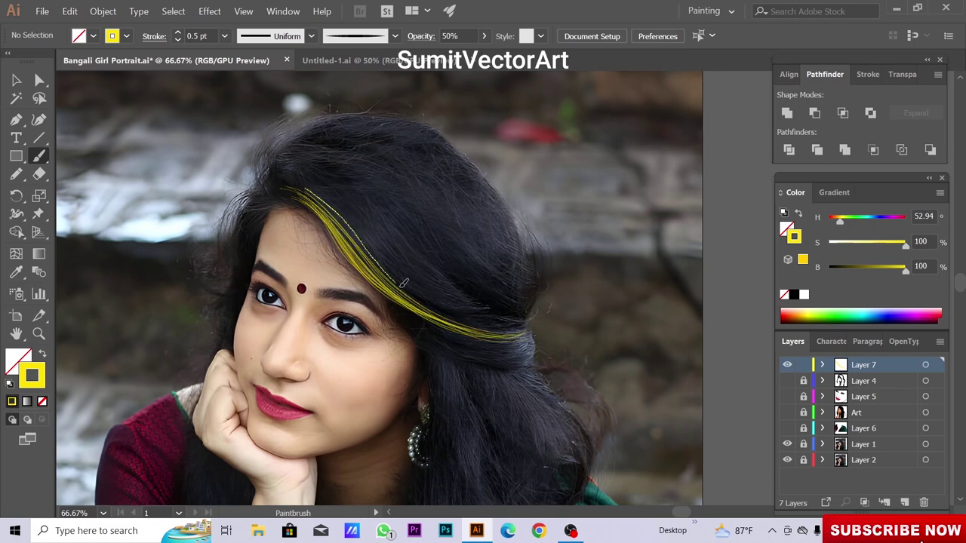
Confirm the paintbrush settings and paint yellow strands along the hair lock toward its tip
double_click(44, 159)
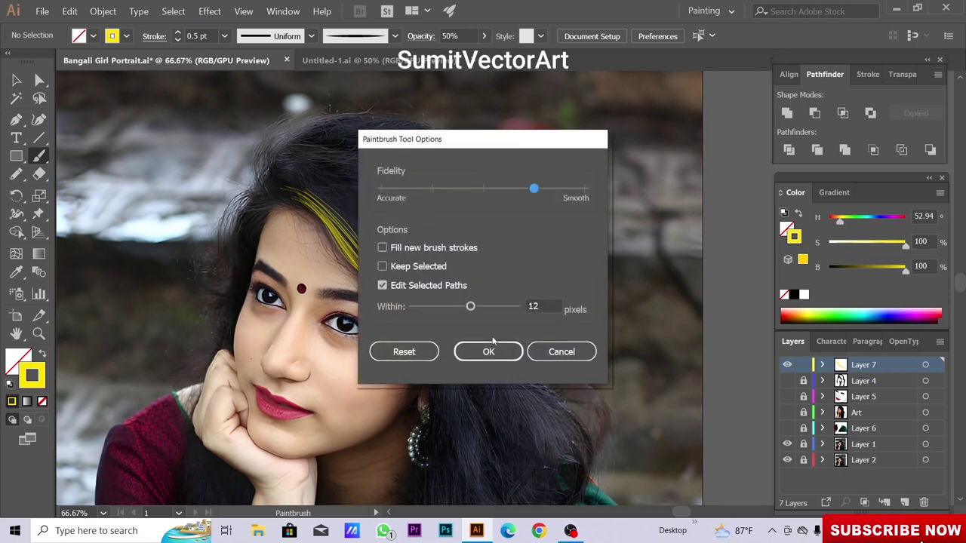
click(489, 349)
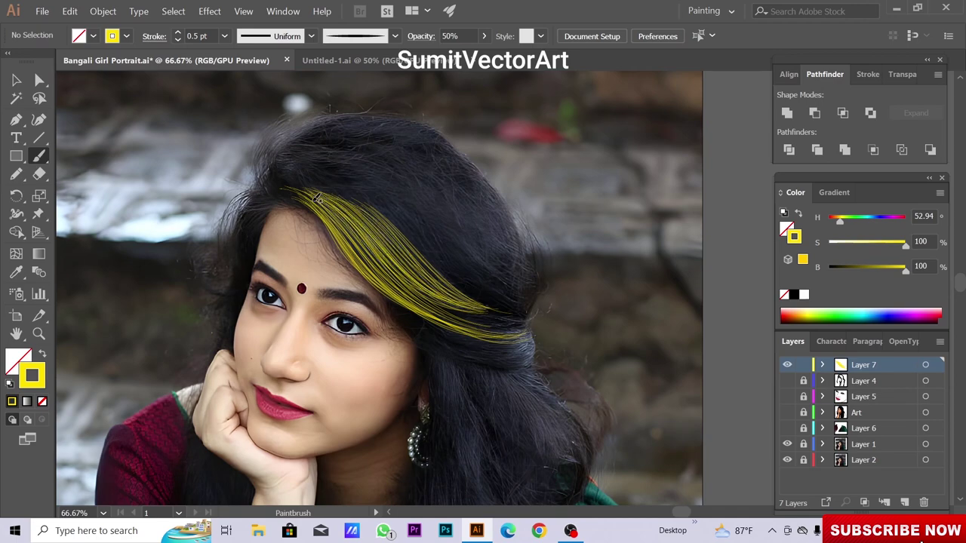
click(513, 320)
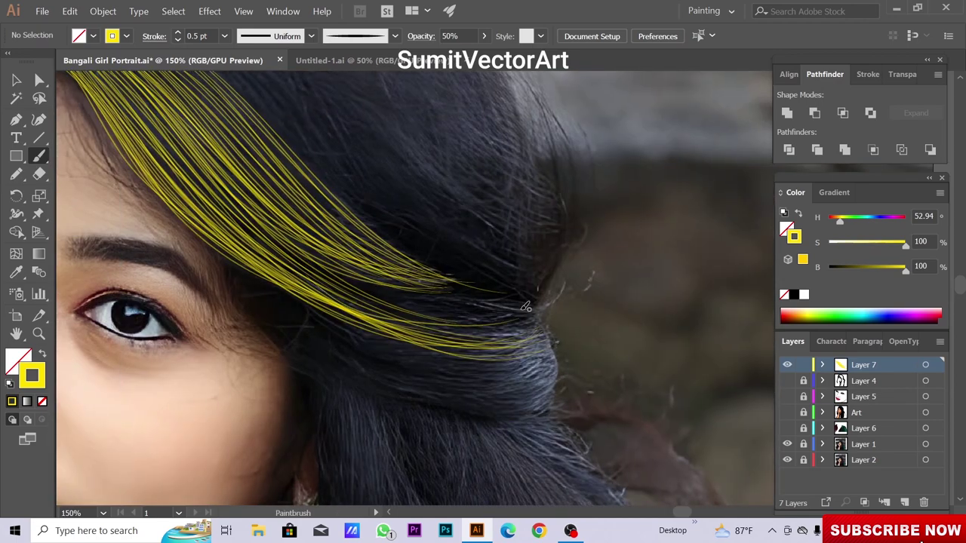
mouse_move(483, 324)
mouse_down()
mouse_move(422, 332)
mouse_move(570, 281)
mouse_up()
drag(385, 304, 566, 287)
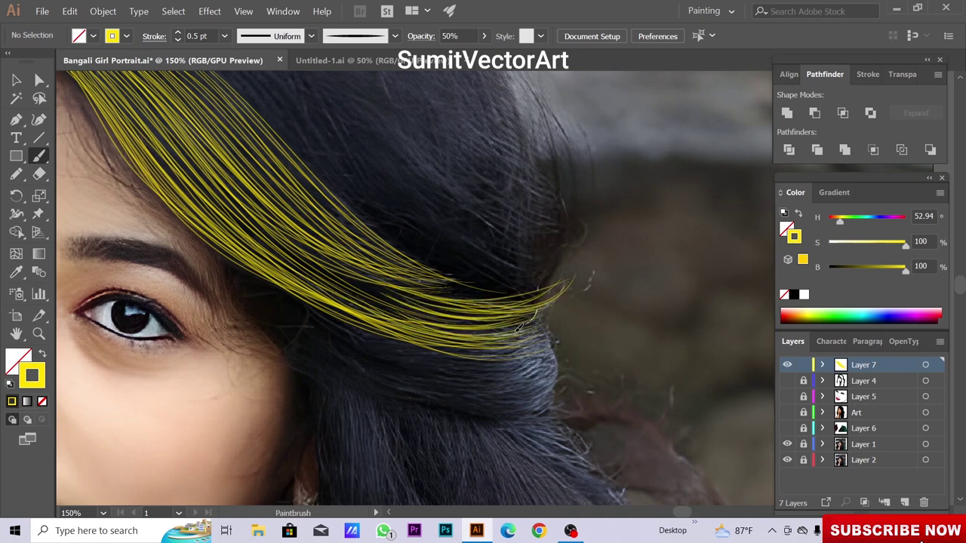
mouse_move(354, 332)
mouse_down()
mouse_move(529, 320)
mouse_move(555, 305)
mouse_up()
drag(329, 347, 566, 321)
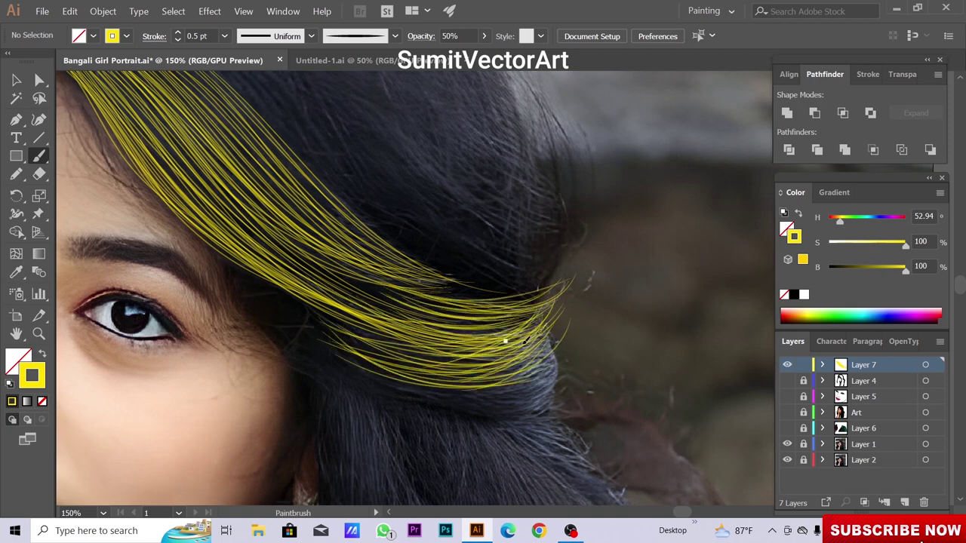
mouse_move(409, 383)
mouse_down()
mouse_move(505, 395)
mouse_move(562, 338)
mouse_up()
drag(347, 370, 560, 343)
mouse_move(442, 403)
mouse_down()
mouse_move(562, 347)
mouse_move(560, 336)
mouse_up()
drag(332, 272, 528, 324)
drag(434, 351, 559, 317)
mouse_move(377, 366)
mouse_down()
mouse_move(551, 340)
mouse_move(543, 343)
mouse_up()
mouse_move(423, 389)
mouse_down()
mouse_move(558, 340)
mouse_move(558, 290)
mouse_up()
drag(245, 219, 501, 377)
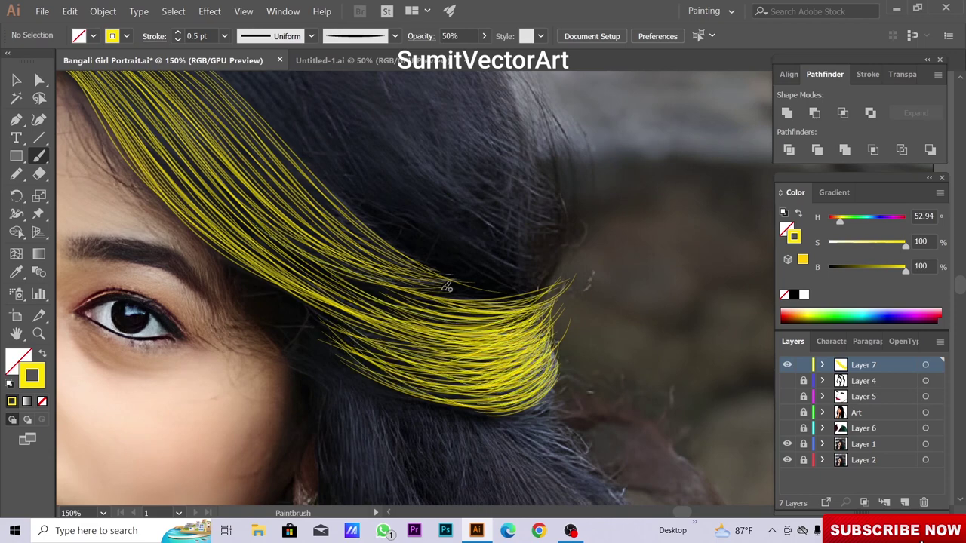
Paint yellow strands down the hair to the right of the face
scroll(468, 361, down, 1)
scroll(468, 226, down, 1)
scroll(468, 227, down, 1)
mouse_move(453, 194)
mouse_down()
mouse_move(487, 332)
mouse_move(558, 419)
mouse_up()
mouse_move(472, 214)
mouse_down()
mouse_move(510, 326)
mouse_move(558, 397)
mouse_up()
drag(486, 258, 516, 332)
drag(465, 226, 528, 360)
drag(467, 257, 532, 386)
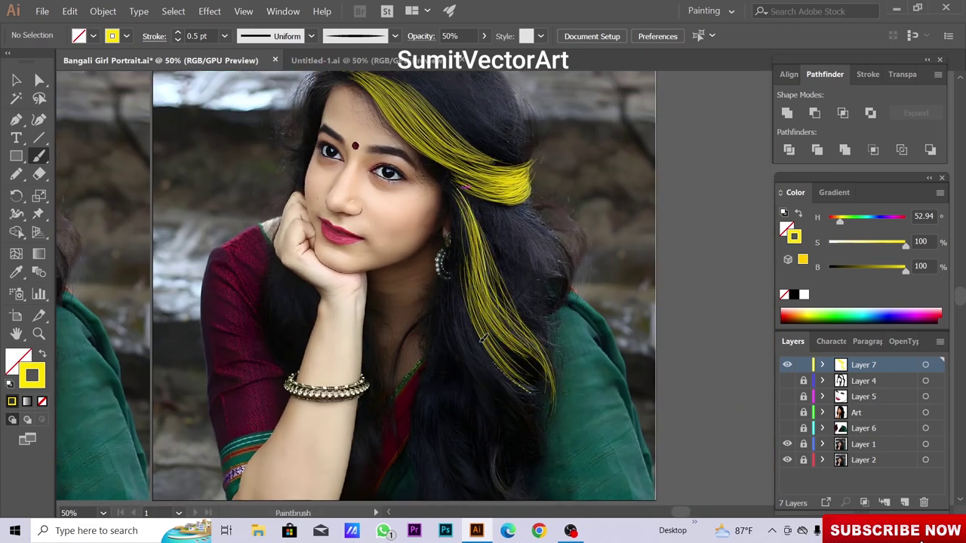
drag(466, 186, 486, 351)
Fill the lower hair lock with many yellow strands down to its end
scroll(486, 351, down, 2)
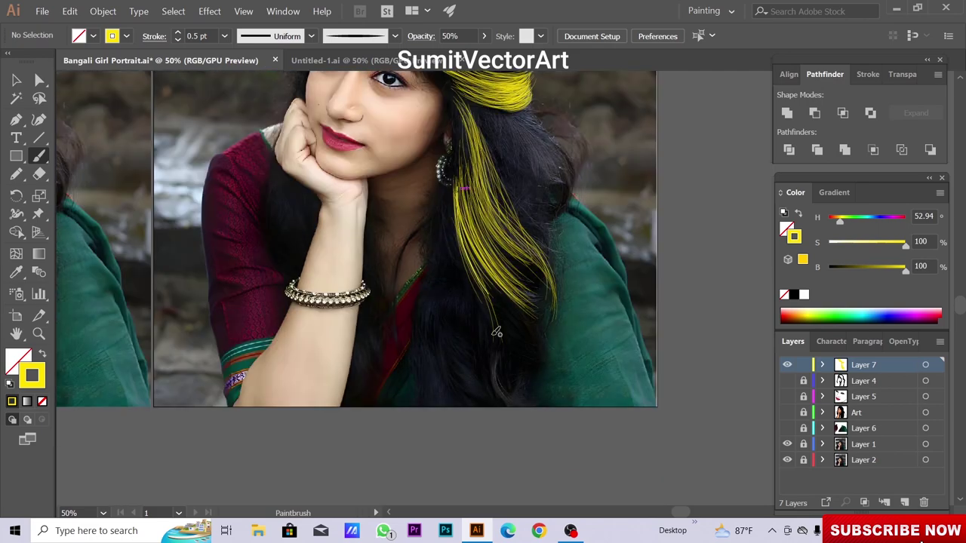
drag(489, 144, 522, 298)
mouse_move(520, 264)
mouse_down()
mouse_move(567, 410)
mouse_move(578, 369)
mouse_up()
drag(528, 273, 589, 434)
mouse_move(513, 266)
mouse_down()
mouse_move(571, 392)
mouse_move(541, 367)
mouse_up()
drag(514, 354, 539, 147)
drag(539, 243, 580, 356)
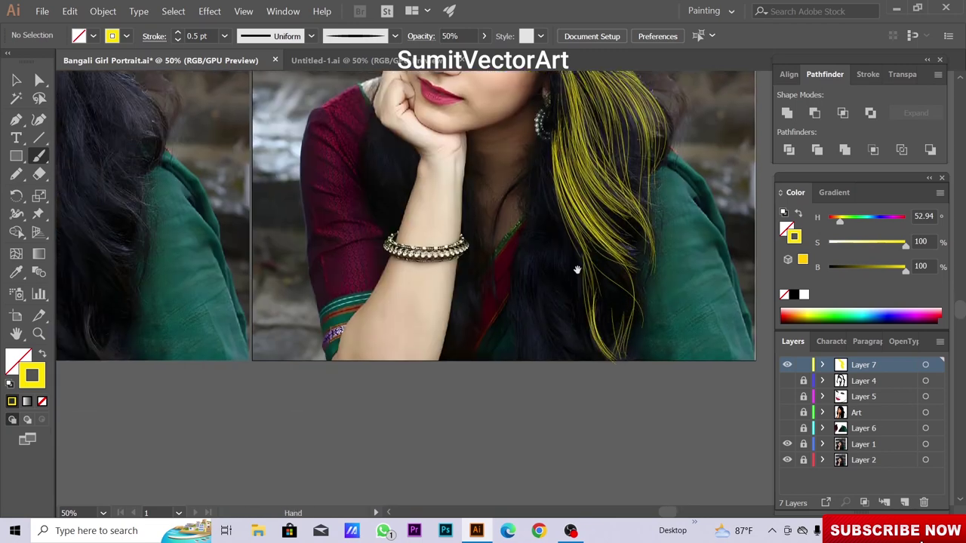
drag(533, 250, 591, 277)
drag(581, 261, 587, 304)
drag(562, 273, 596, 368)
drag(555, 303, 608, 388)
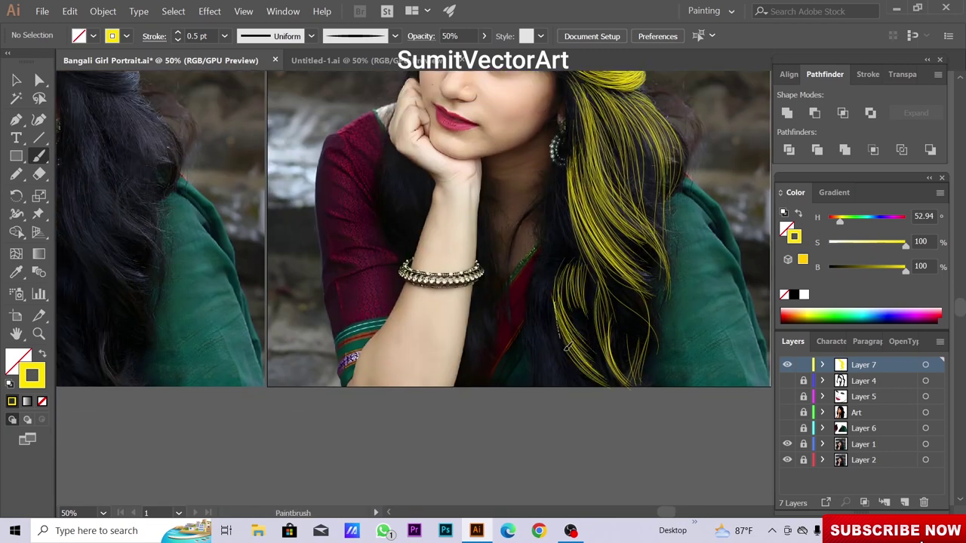
mouse_move(549, 260)
mouse_down()
mouse_move(589, 395)
mouse_move(564, 370)
mouse_up()
drag(560, 290, 542, 393)
drag(553, 257, 529, 390)
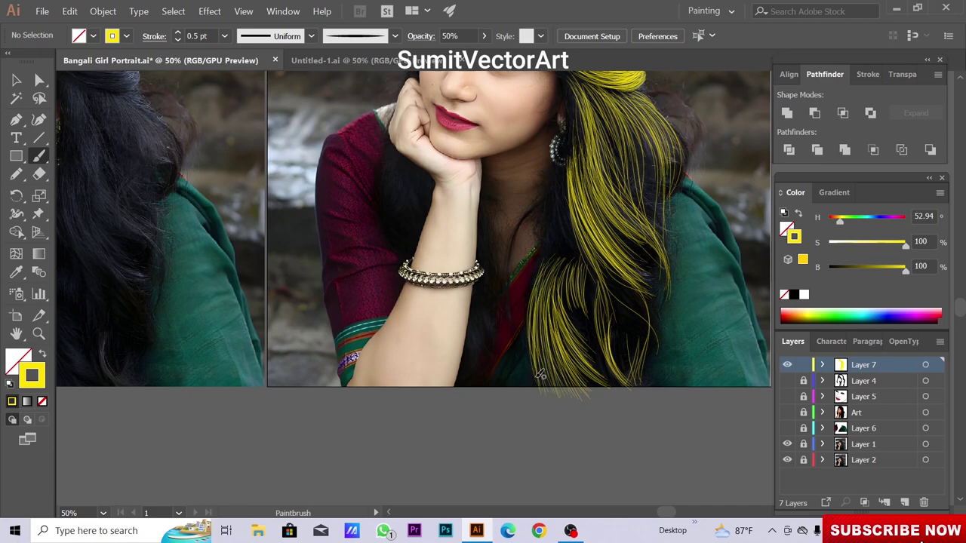
drag(586, 191, 533, 329)
drag(559, 286, 609, 436)
Add strands over the forehead and from the crown down the right side
scroll(567, 231, up, 5)
key(ctrl+plus)
key(ctrl+plus)
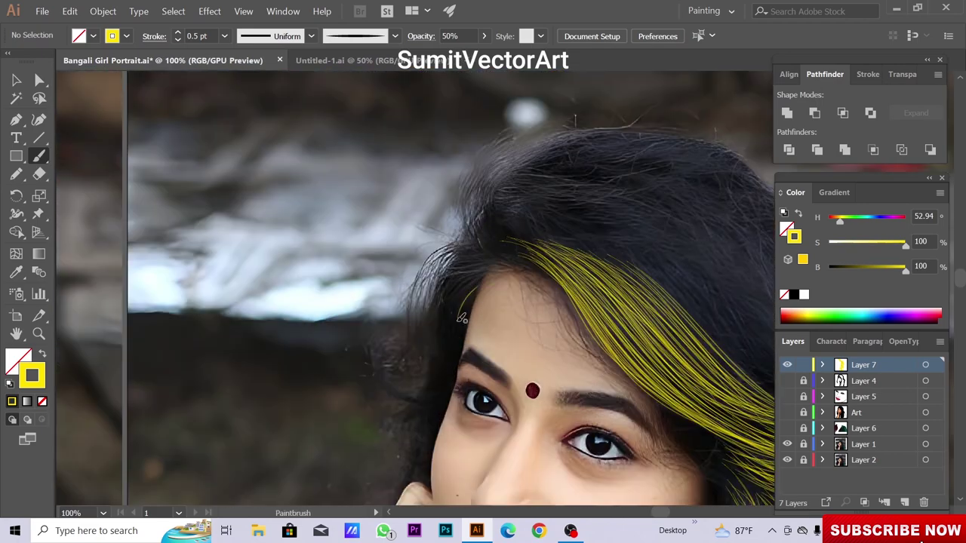
mouse_move(500, 266)
mouse_down()
mouse_move(438, 332)
mouse_move(432, 326)
mouse_up()
drag(510, 246, 427, 329)
key(ctrl+minus)
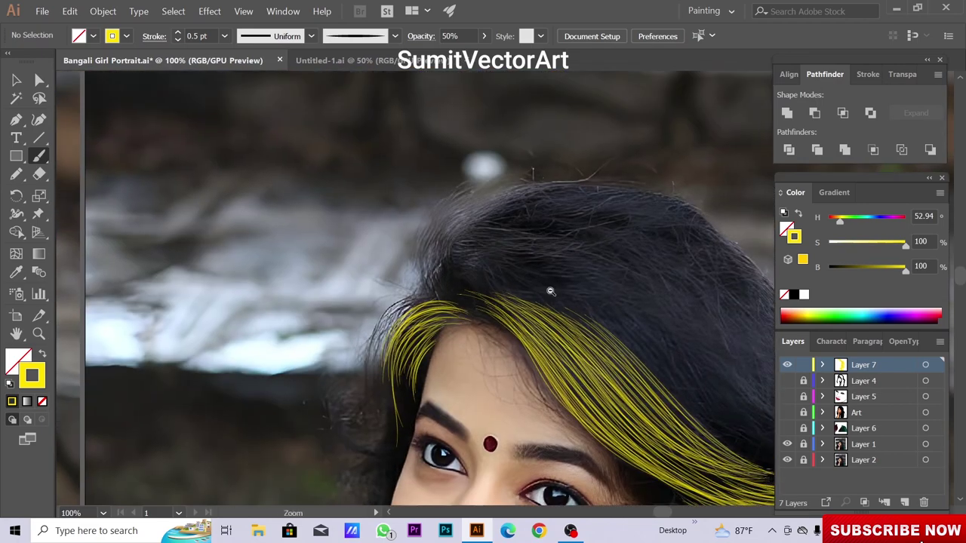
key(ctrl+minus)
key(ctrl+plus)
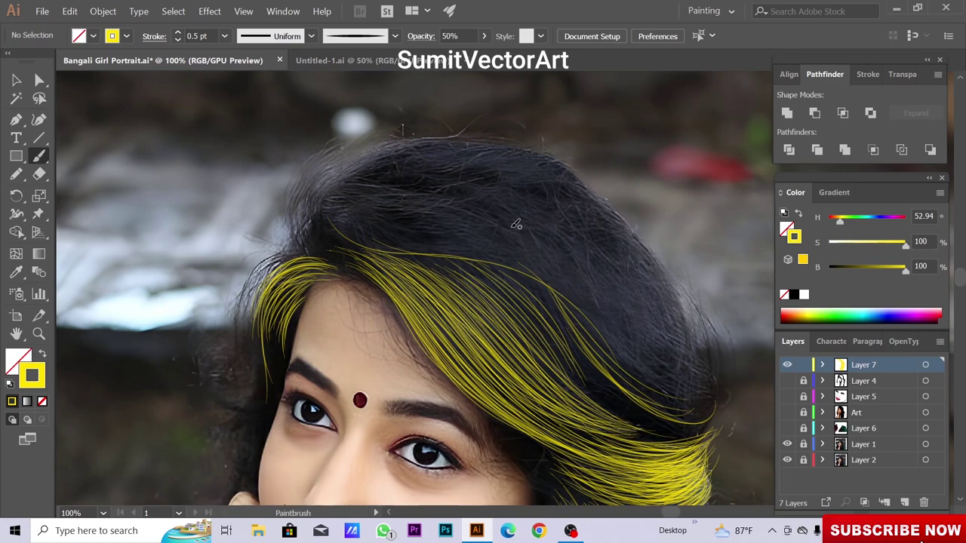
drag(364, 210, 428, 233)
drag(371, 209, 532, 269)
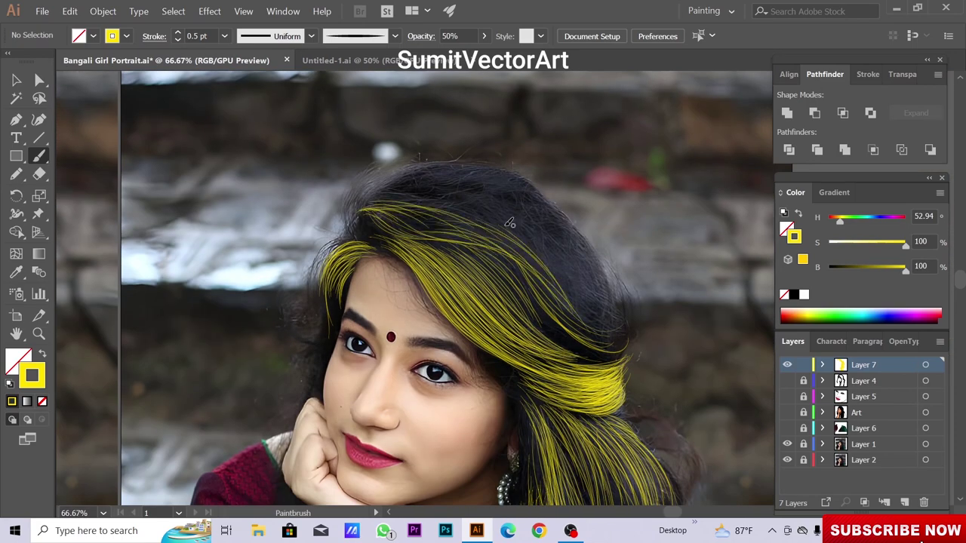
drag(369, 205, 611, 329)
drag(582, 237, 585, 278)
Sweep yellow strands across the top and right of the head, then review the portrait
scroll(559, 287, up, 3)
scroll(558, 286, left, 2)
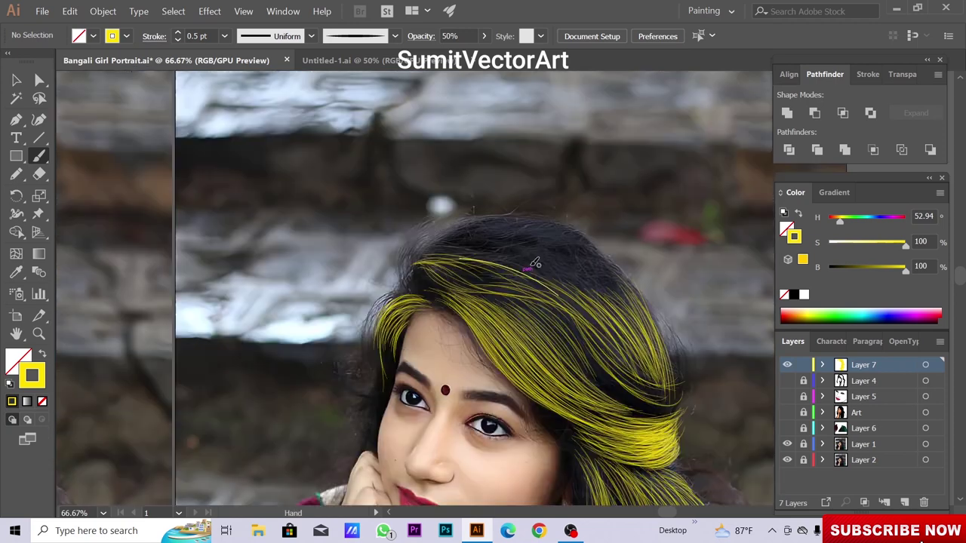
scroll(498, 274, up, 1)
drag(510, 247, 460, 269)
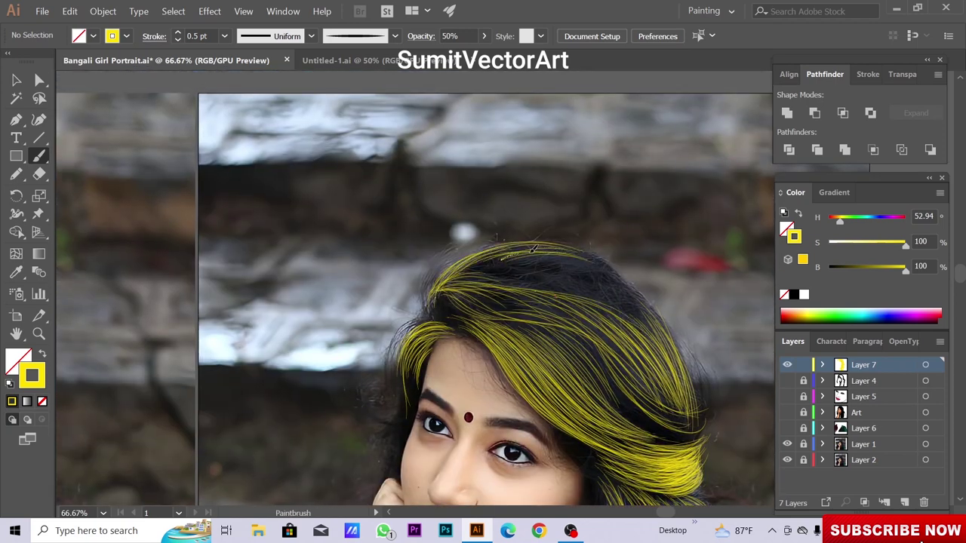
drag(533, 247, 657, 309)
drag(453, 280, 639, 318)
drag(528, 302, 642, 348)
drag(559, 268, 682, 369)
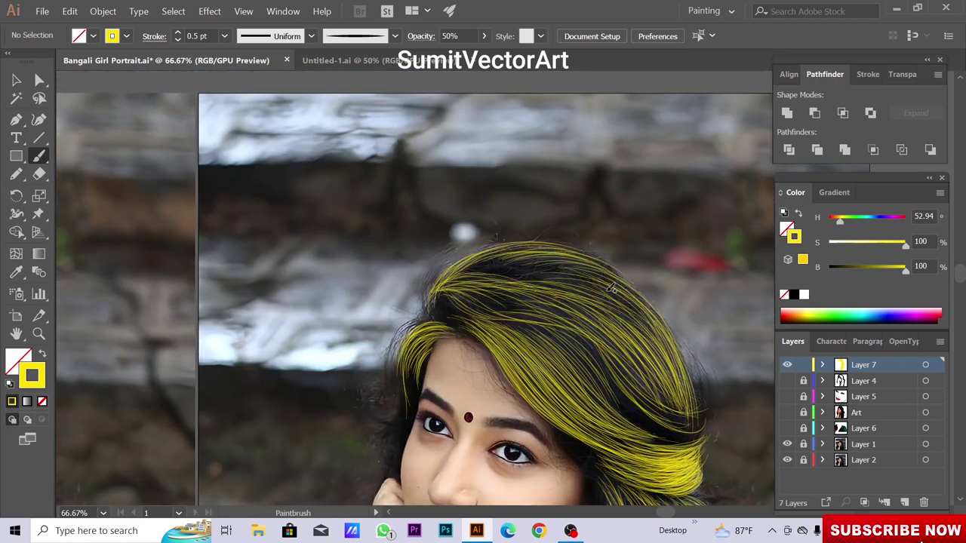
drag(612, 288, 679, 355)
scroll(649, 332, down, 4)
scroll(649, 333, right, 1)
drag(604, 260, 483, 187)
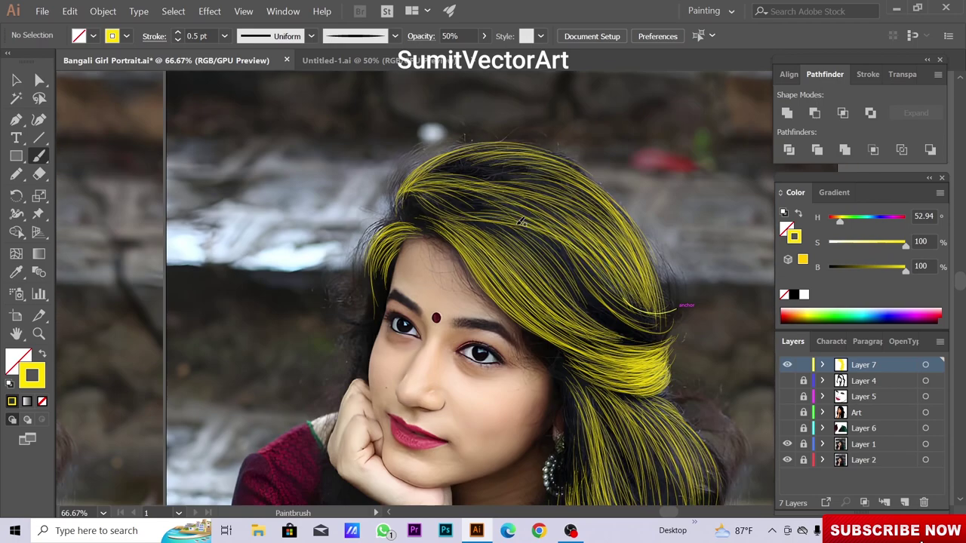
scroll(589, 271, down, 5)
key(ctrl+minus)
key(ctrl+minus)
key(ctrl+minus)
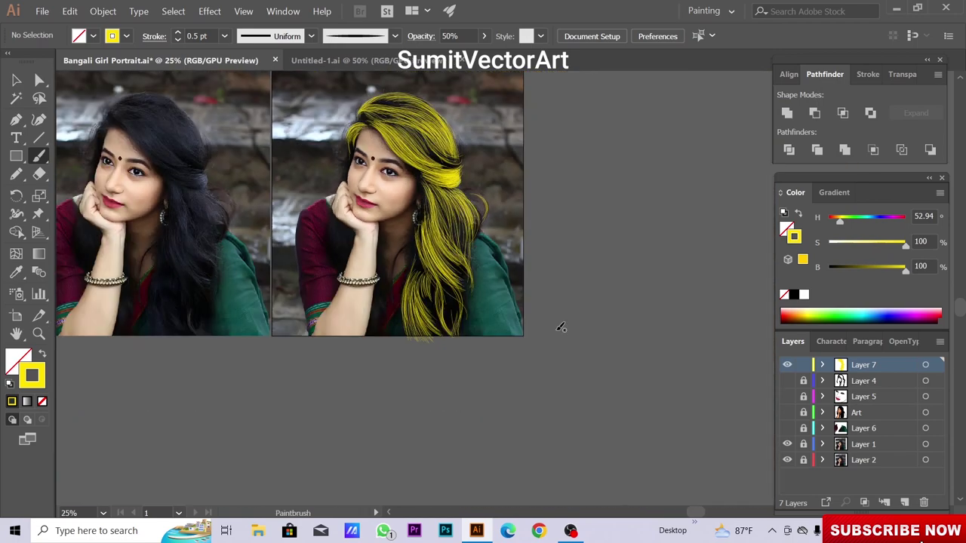
scroll(636, 265, down, 1)
scroll(636, 265, right, 1)
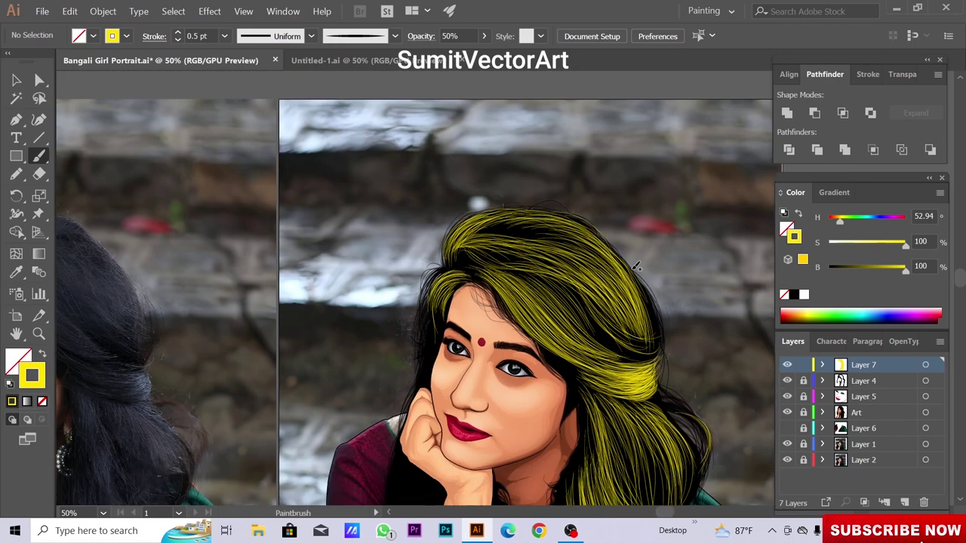
scroll(667, 352, down, 3)
scroll(667, 353, down, 2)
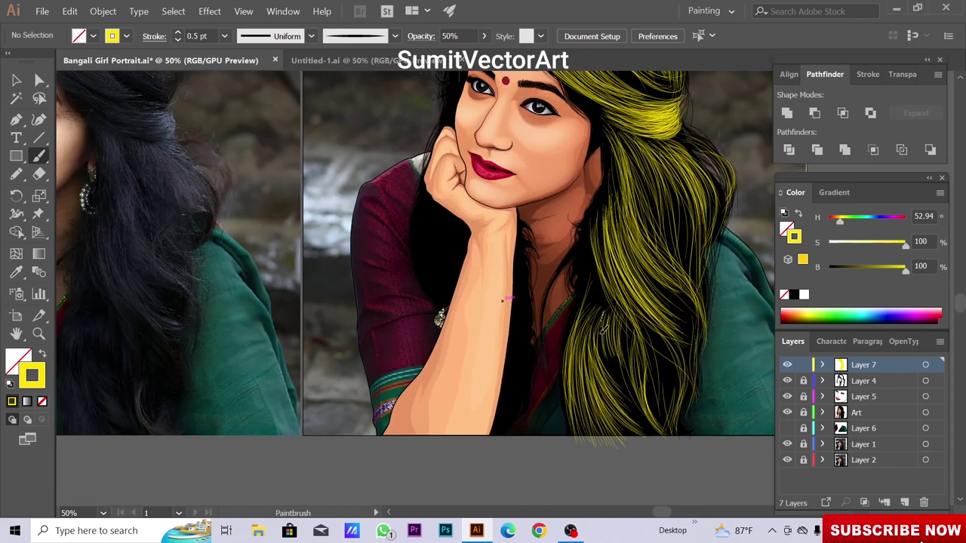
drag(628, 250, 688, 380)
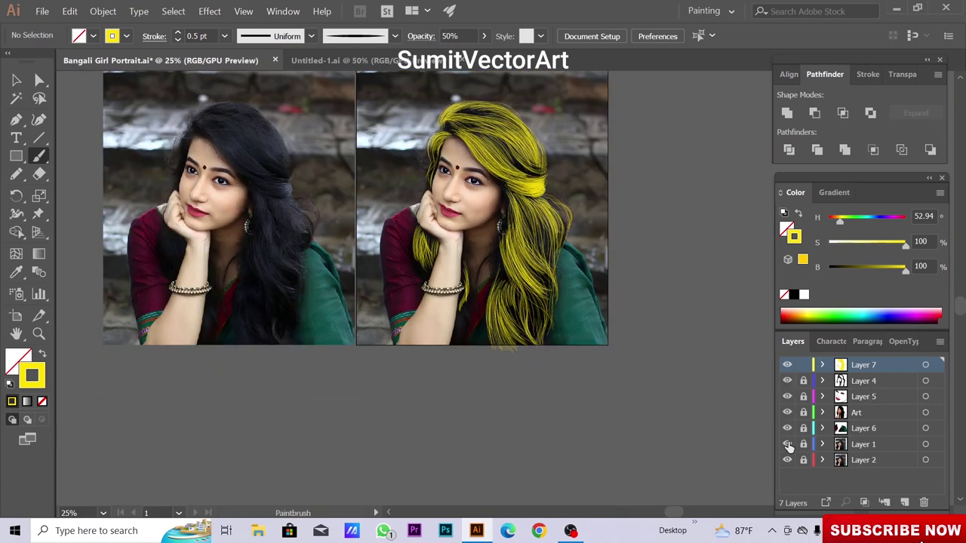
Hide the reference photo layer and lasso-select the yellow hair strands
click(787, 445)
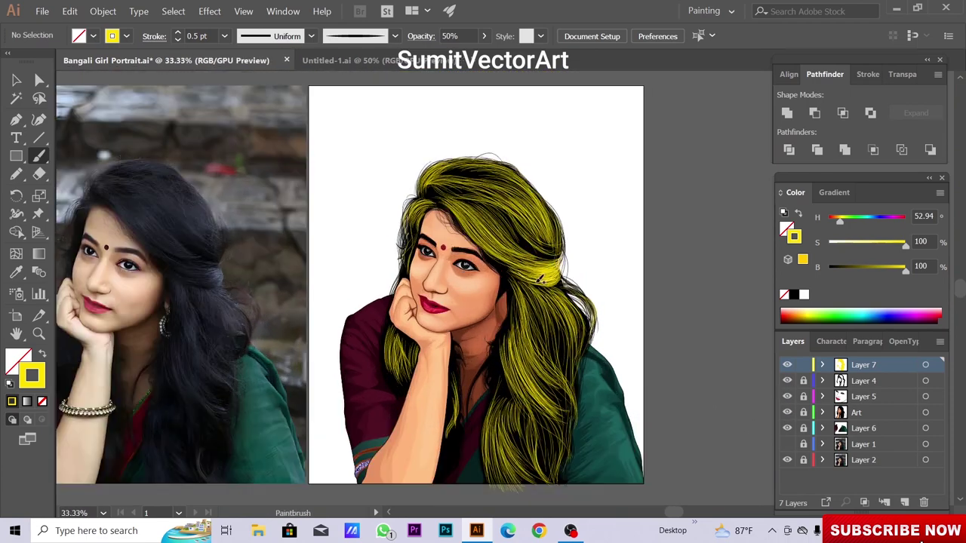
key(v)
scroll(597, 230, up, 2)
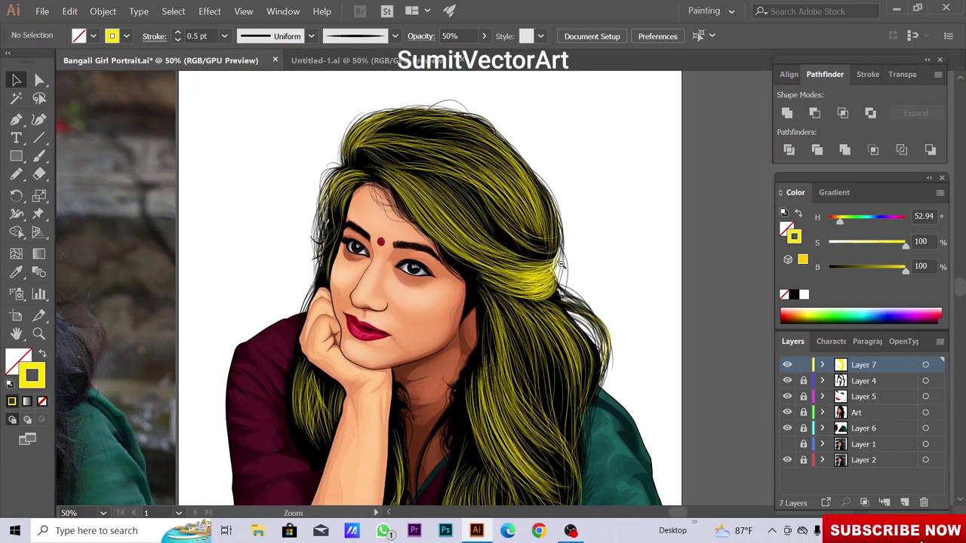
scroll(487, 252, down, 2)
click(40, 98)
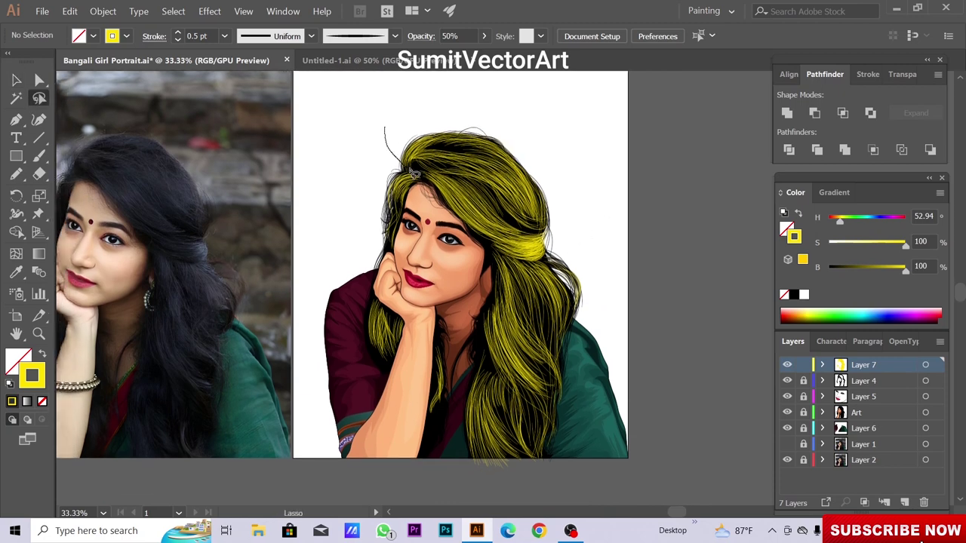
drag(462, 365, 422, 114)
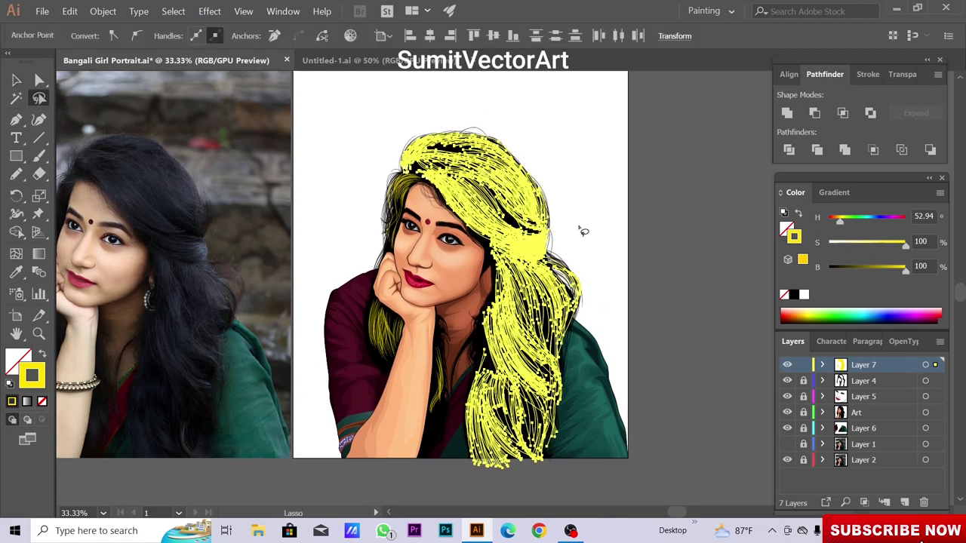
key(v)
Raise the opacity of the strand group left of the face to 83%
click(798, 75)
click(888, 74)
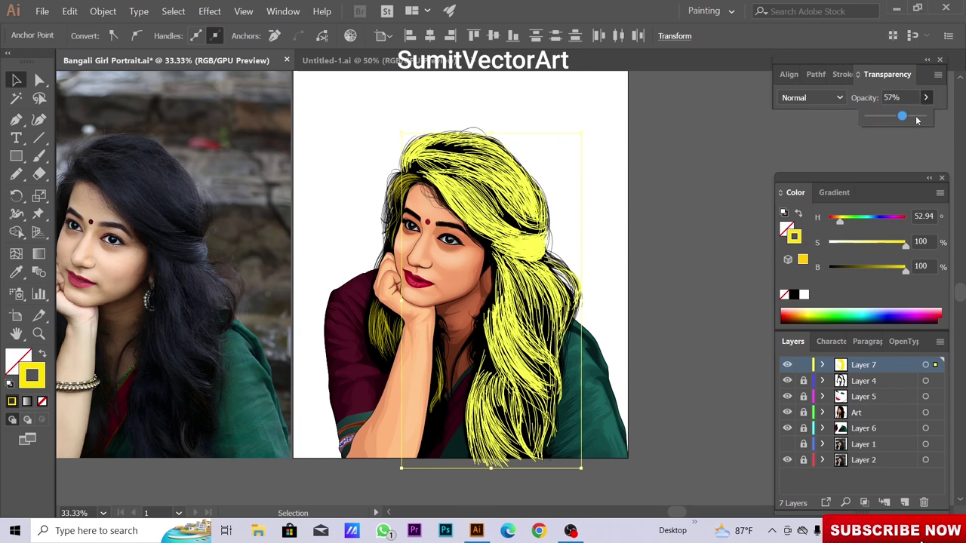
click(567, 218)
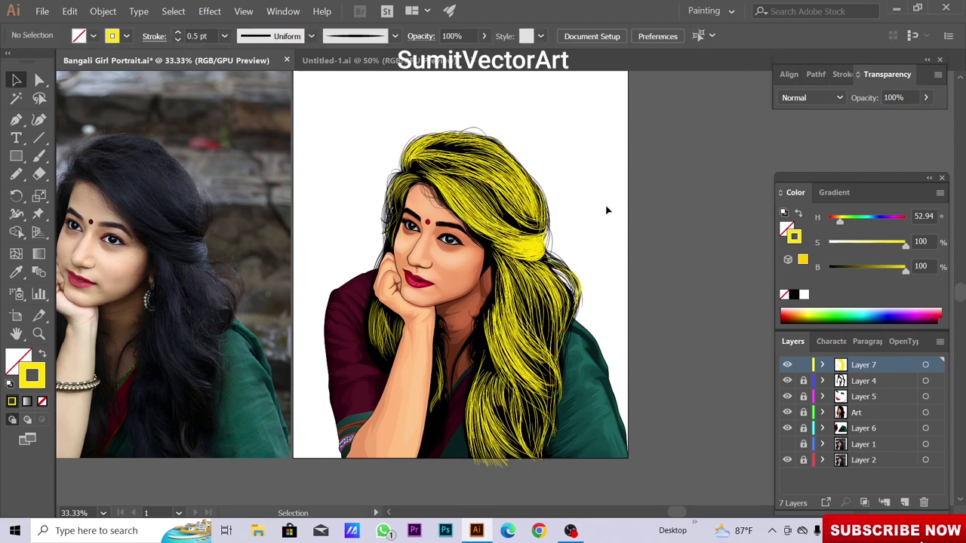
key(ctrl+a)
key(5)
click(655, 255)
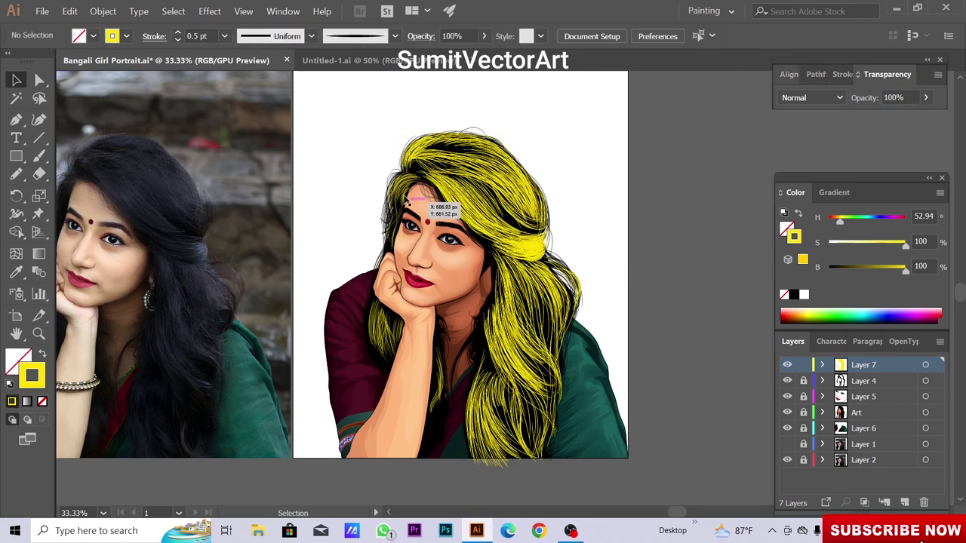
click(408, 185)
drag(925, 97, 921, 119)
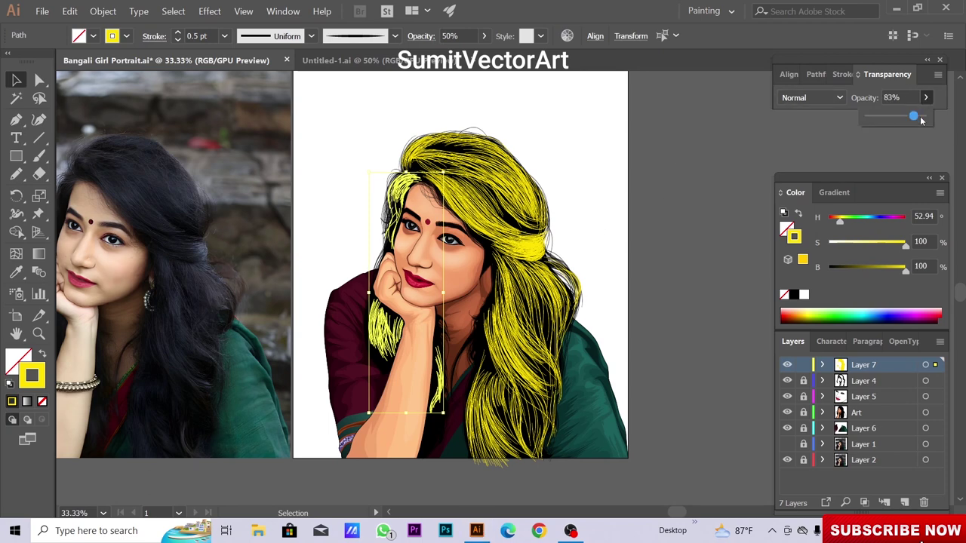
Apply a linear gradient to the whole hair strand group
click(687, 276)
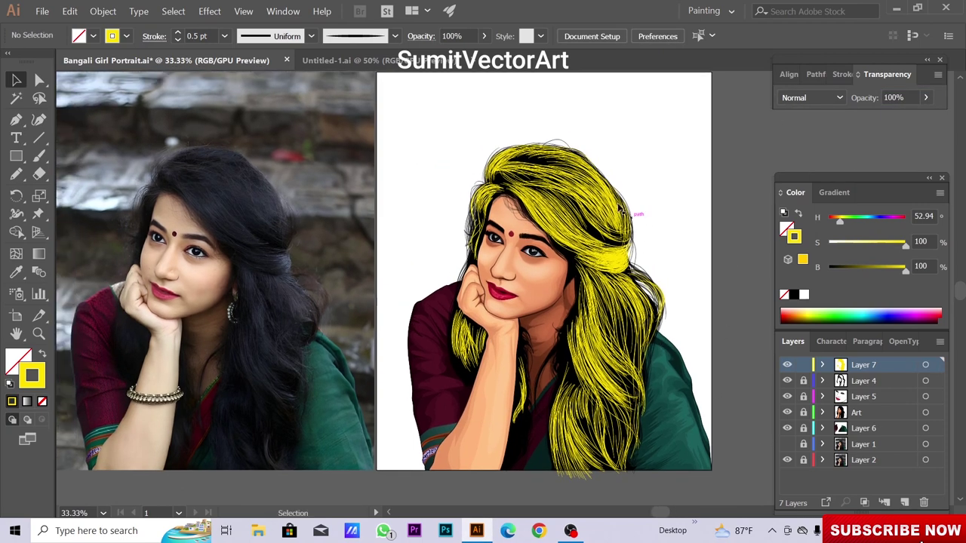
click(638, 214)
click(849, 195)
click(851, 302)
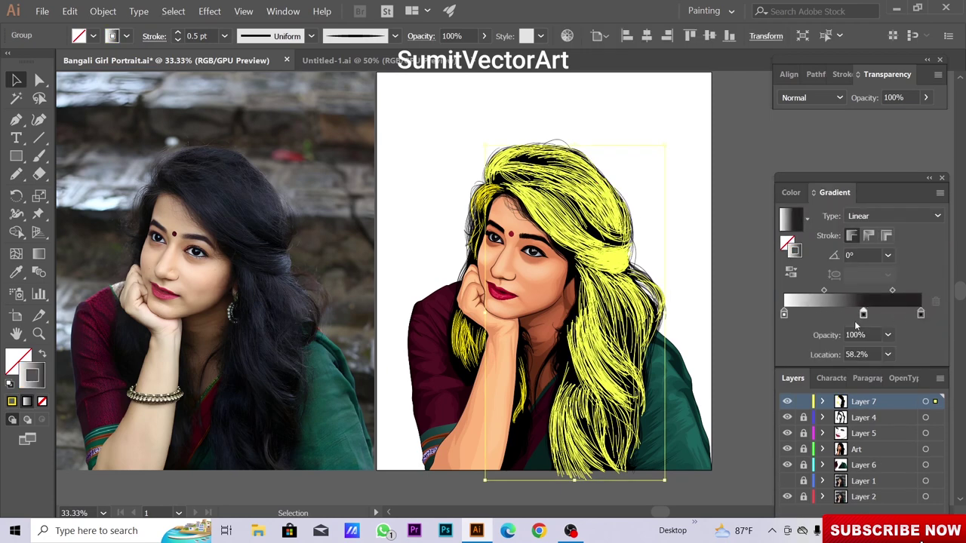
Move the middle gradient stop and recolour it a deep tan in RGB
mouse_move(920, 314)
mouse_down()
mouse_move(816, 315)
mouse_move(816, 354)
mouse_up()
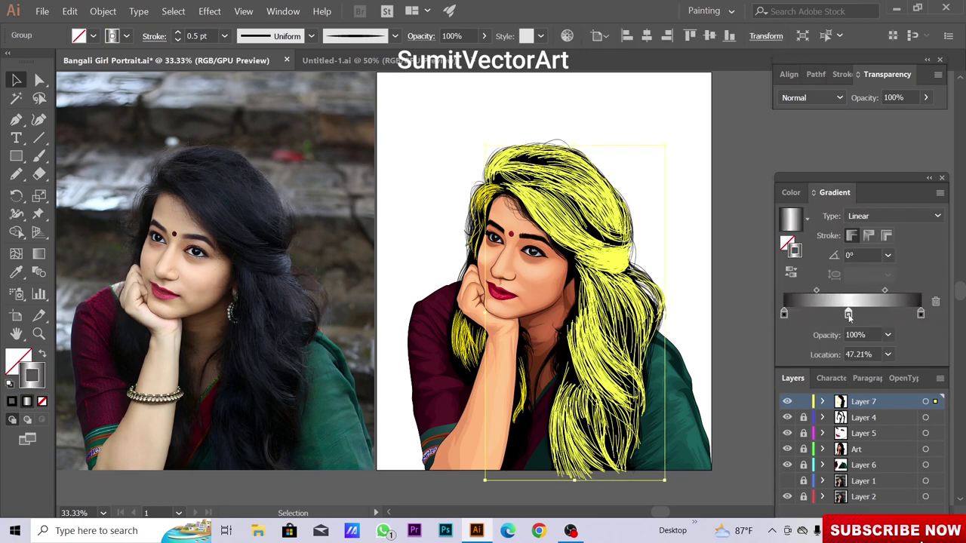
double_click(849, 313)
click(919, 330)
click(898, 343)
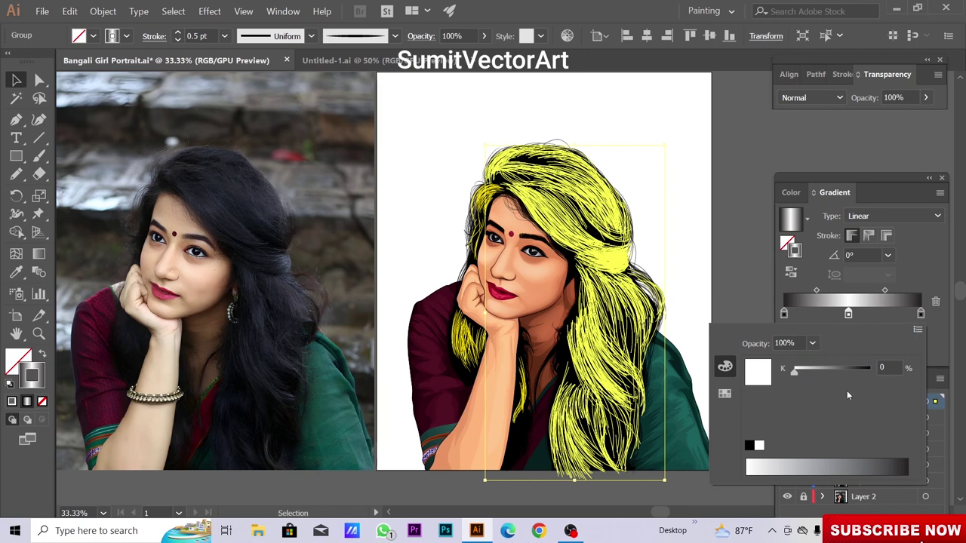
mouse_move(870, 398)
mouse_down()
mouse_move(857, 398)
mouse_move(851, 425)
mouse_move(837, 423)
mouse_up()
drag(857, 397, 846, 399)
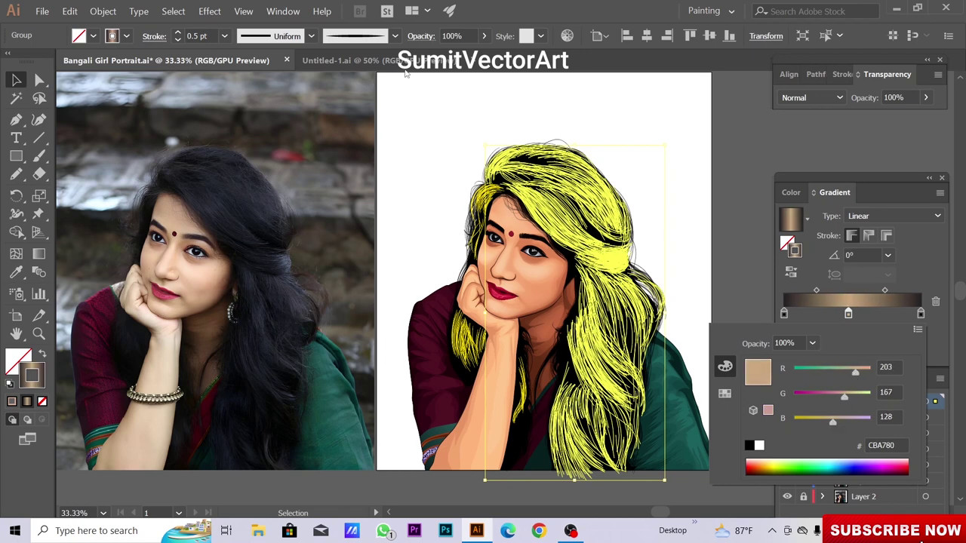
Give the hair strands a tapered width profile and 60% opacity
click(394, 35)
click(372, 88)
click(310, 36)
click(281, 83)
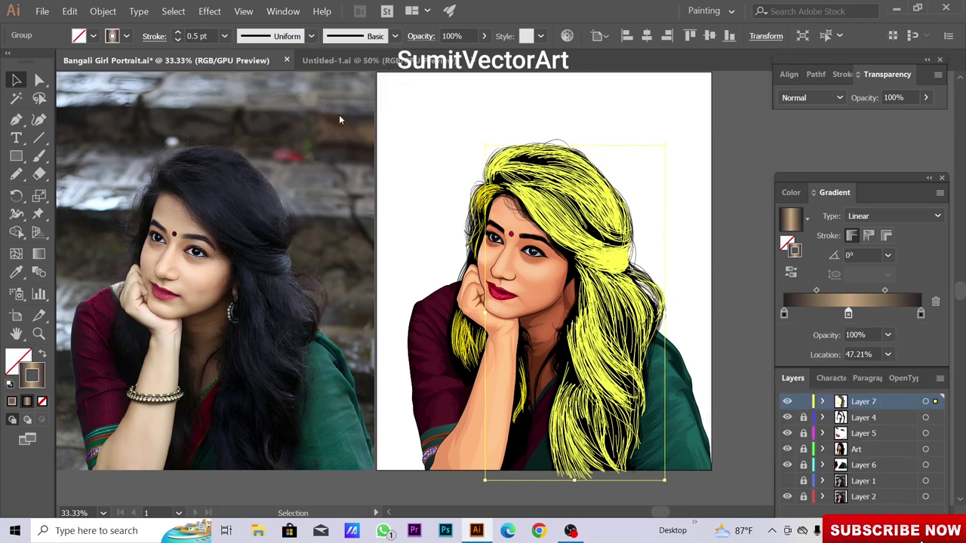
click(459, 36)
text(6)
click(682, 363)
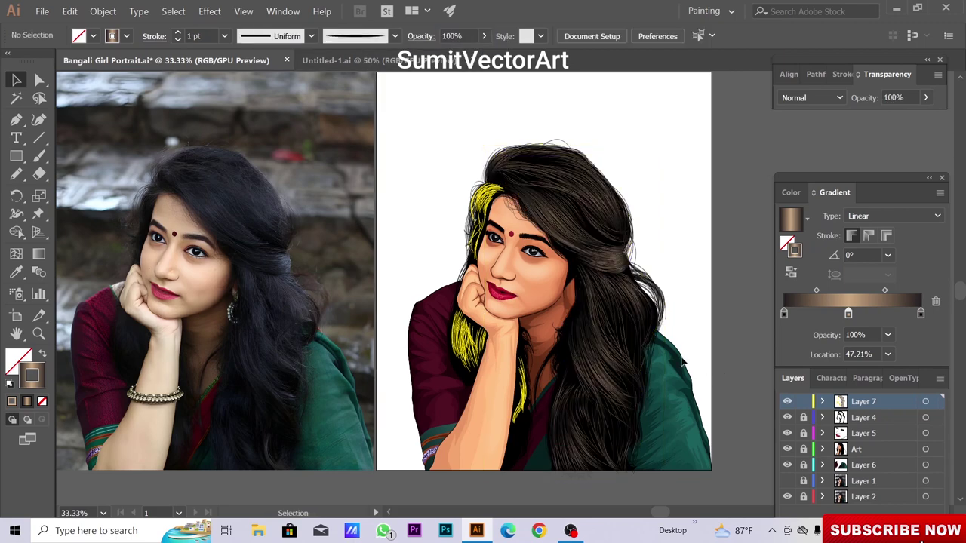
Set the hair strands' gradient angle to 90°
key(ctrl+equal)
click(640, 291)
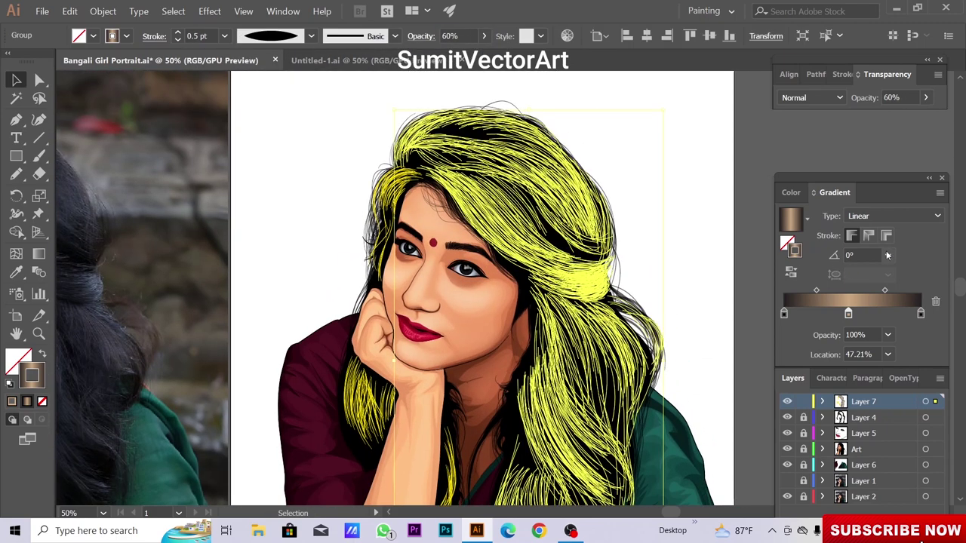
click(887, 255)
click(903, 339)
click(724, 317)
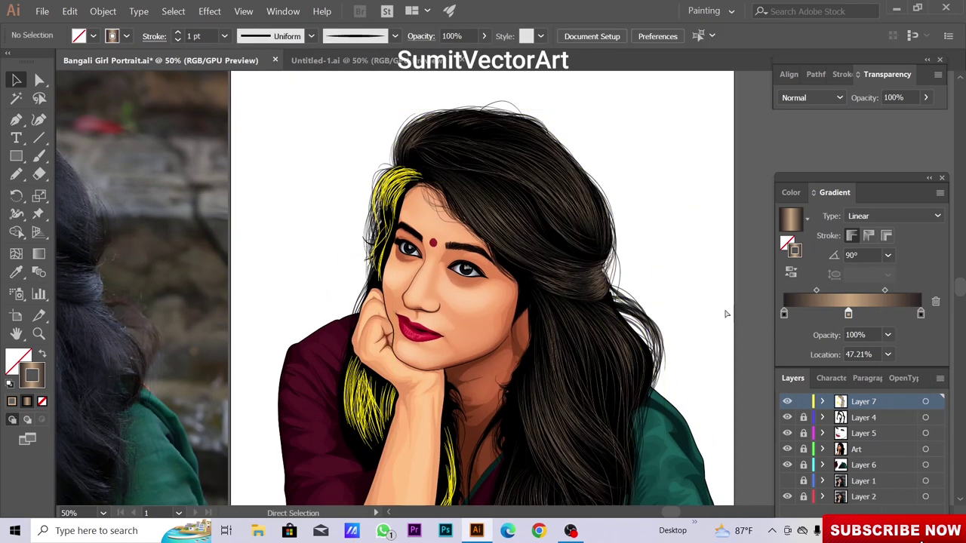
Give the selected hair strands a thinner stroke weight
click(645, 239)
click(224, 37)
click(242, 65)
click(668, 237)
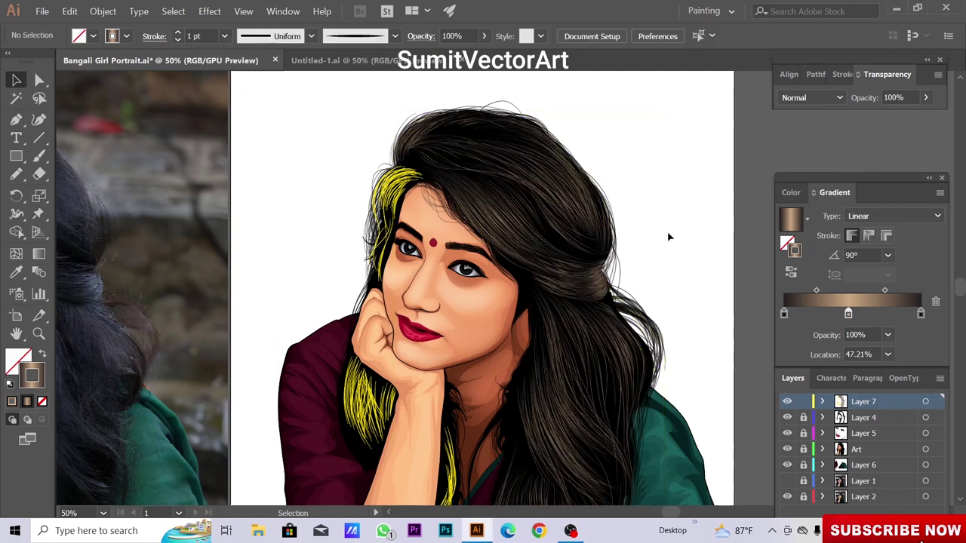
Eyedropper the brown hair gradient onto the leftover yellow hair strands
key(ctrl+minus)
key(ctrl+minus)
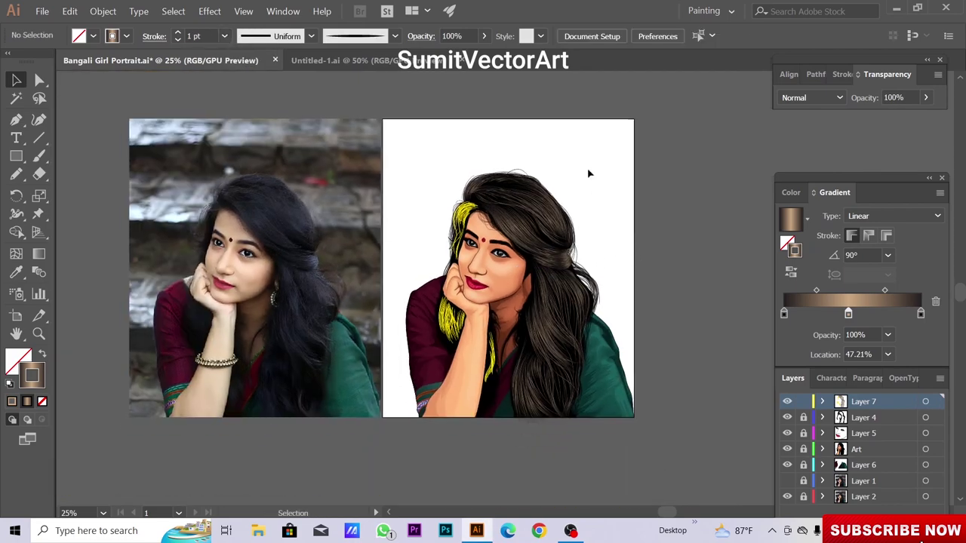
click(472, 223)
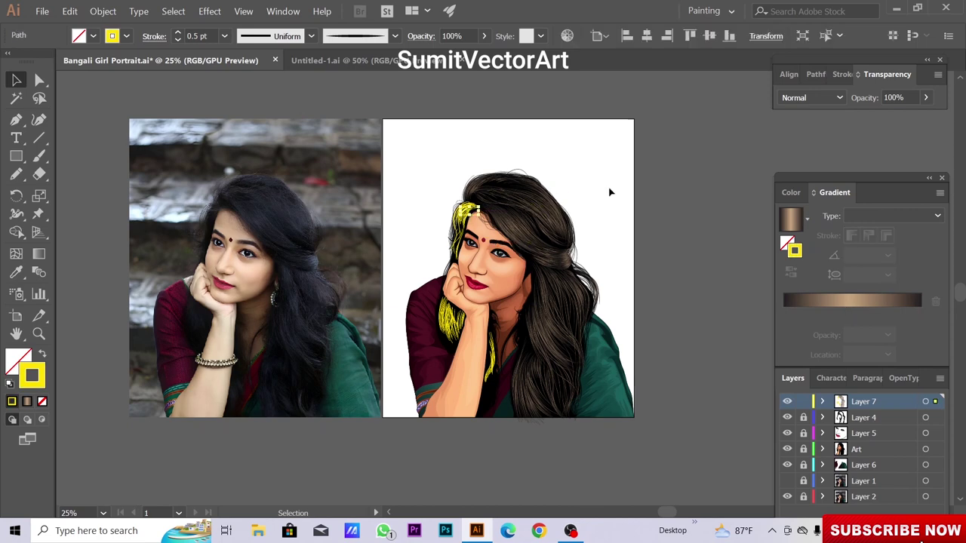
click(462, 222)
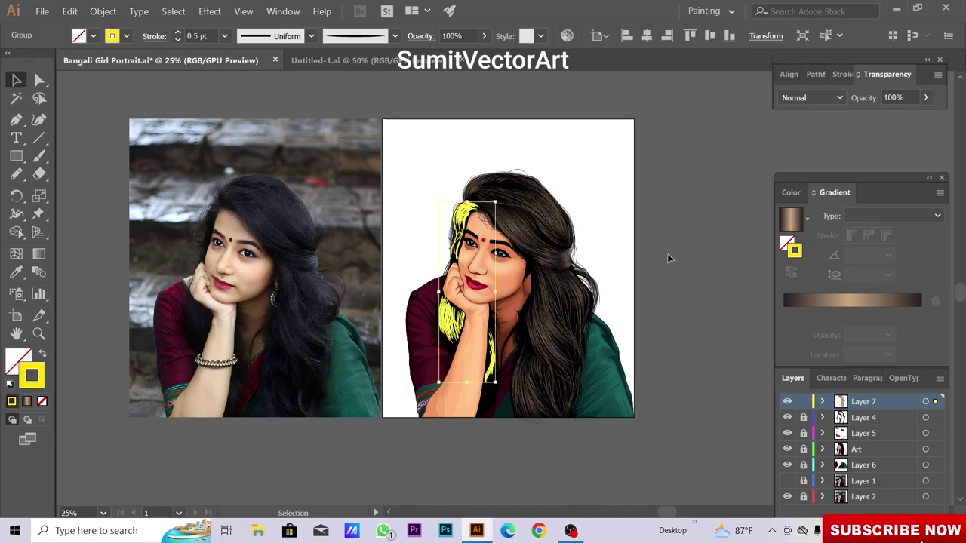
key(i)
click(547, 204)
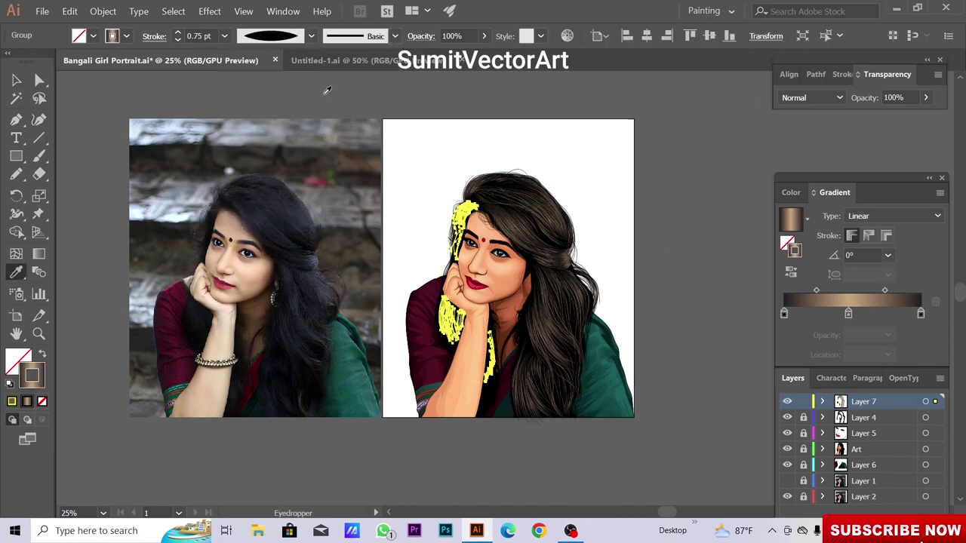
key(ctrl+shift+a)
Set the left hair strands' gradient angle to 90°
scroll(478, 164, up, 2)
ctrl+click(422, 287)
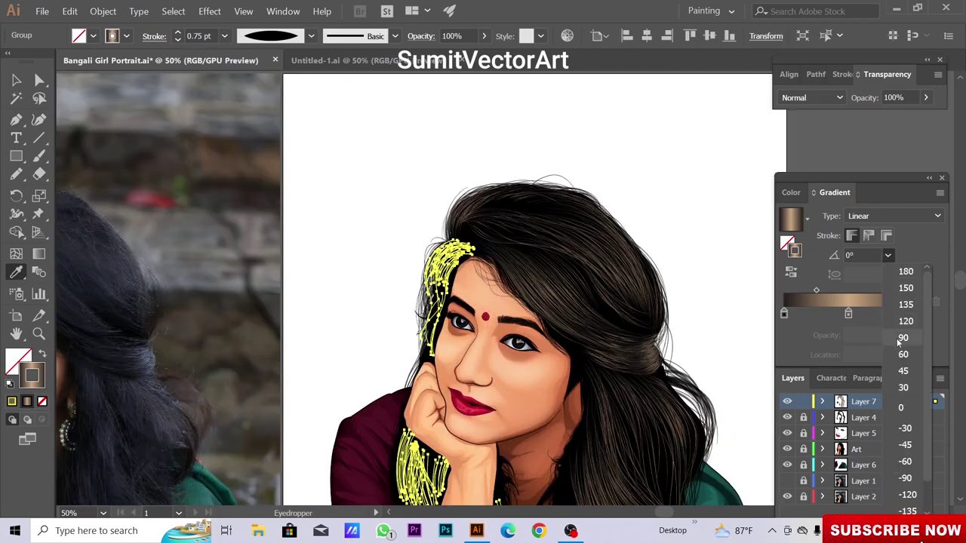
key(ctrl+shift+a)
ctrl+click(452, 268)
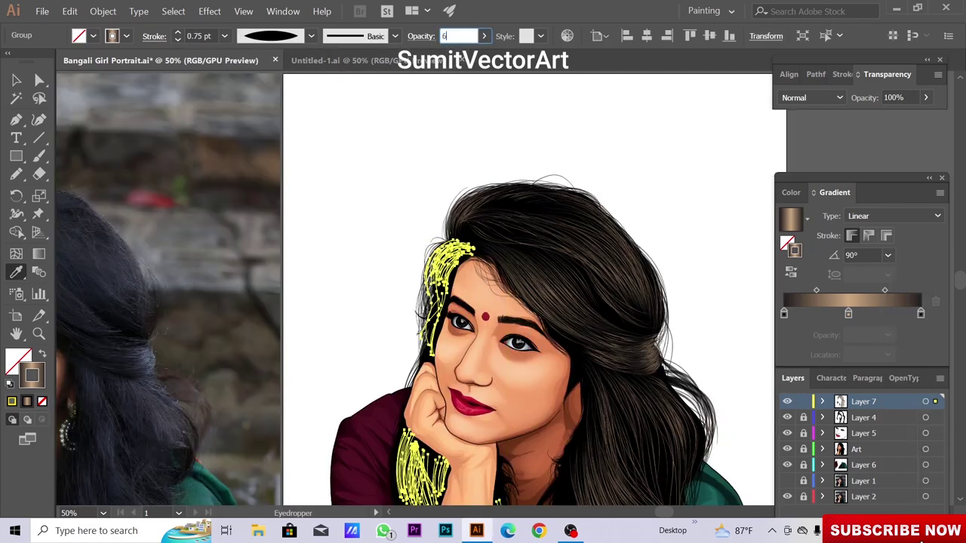
key(ctrl+shift+a)
scroll(573, 337, down, 3)
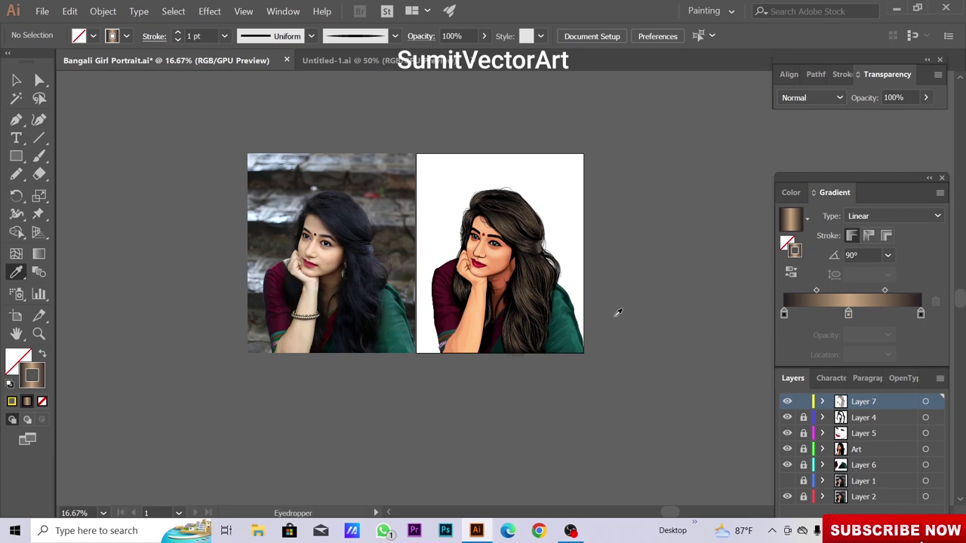
scroll(503, 324, up, 2)
Lower the left hair strands' opacity to 50%
ctrl+click(460, 332)
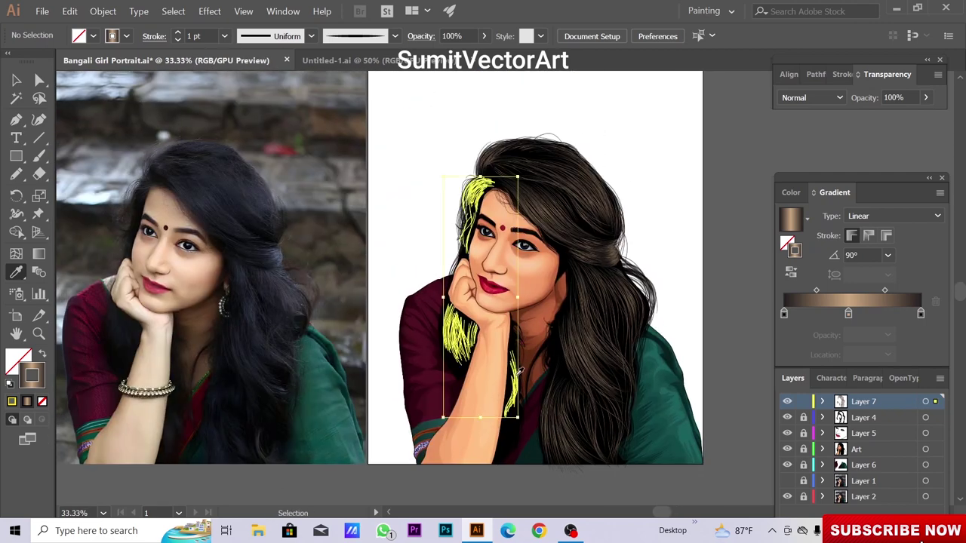
click(457, 35)
text(50)
key(Return)
key(ctrl+shift+a)
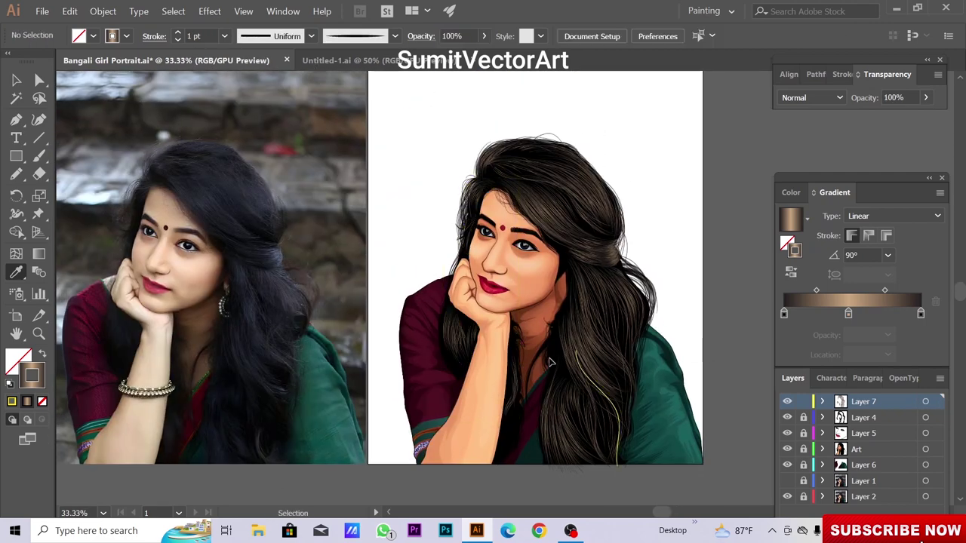
scroll(571, 288, down, 1)
scroll(571, 288, up, 2)
Set the main hair strands' gradient angle to 60°
ctrl+click(572, 288)
click(887, 255)
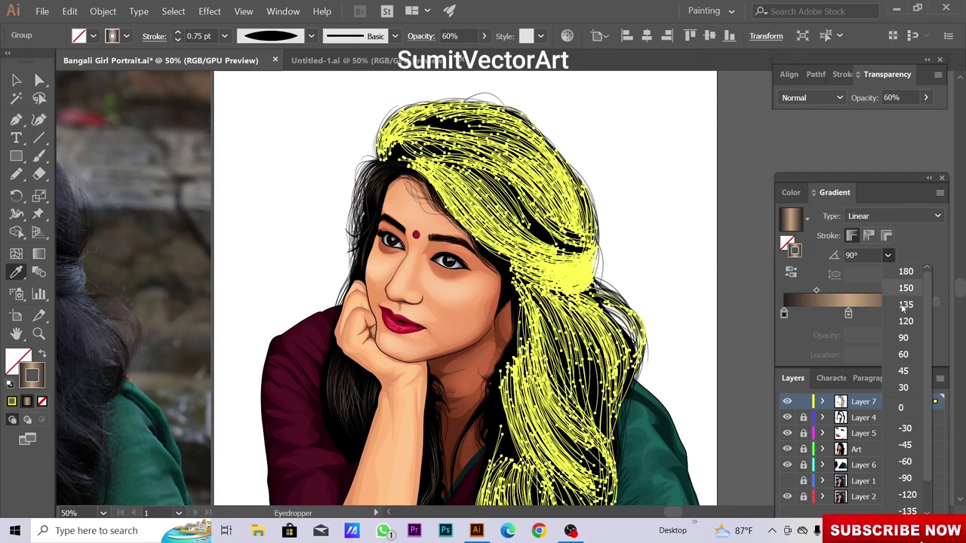
click(898, 287)
click(744, 349)
scroll(483, 302, down, 2)
scroll(483, 302, down, 1)
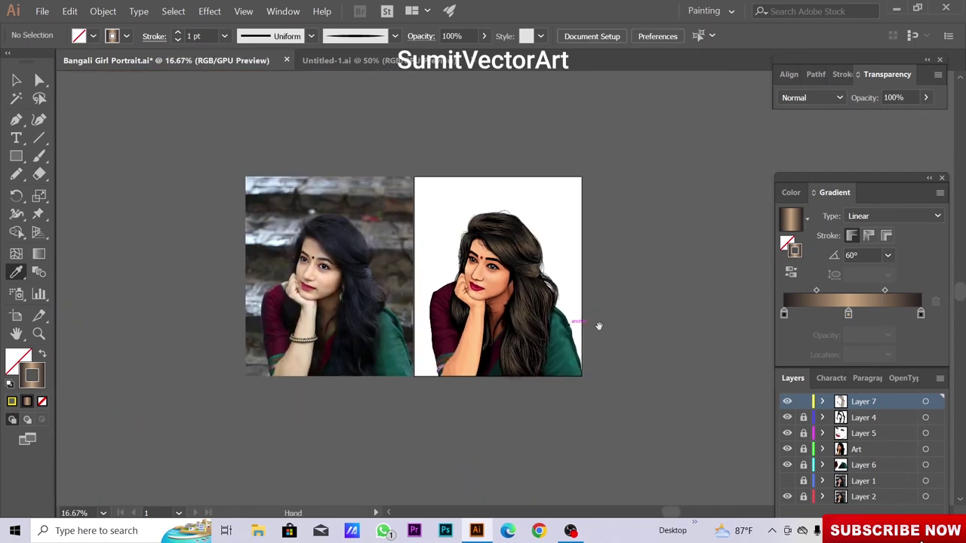
scroll(585, 290, up, 1)
scroll(585, 291, up, 3)
scroll(585, 291, down, 2)
scroll(571, 326, down, 1)
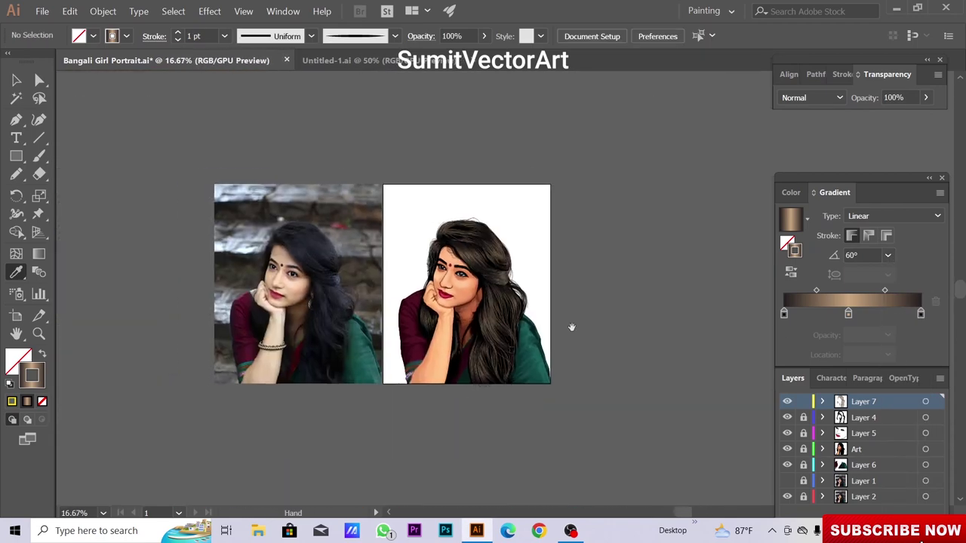
scroll(502, 287, up, 2)
Set the hair strand group's stroke weight to 1 pt
key(v)
click(563, 271)
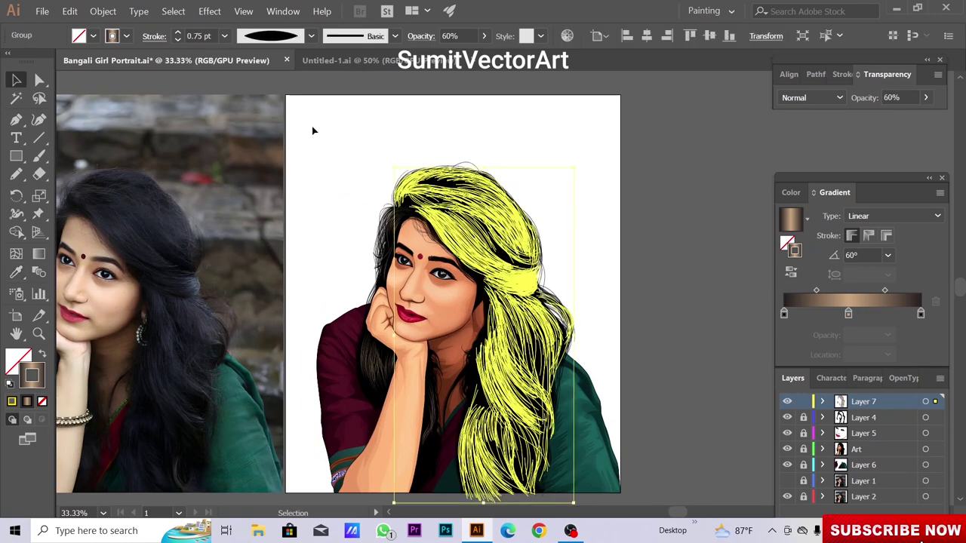
click(224, 36)
click(243, 102)
key(ctrl+shift+a)
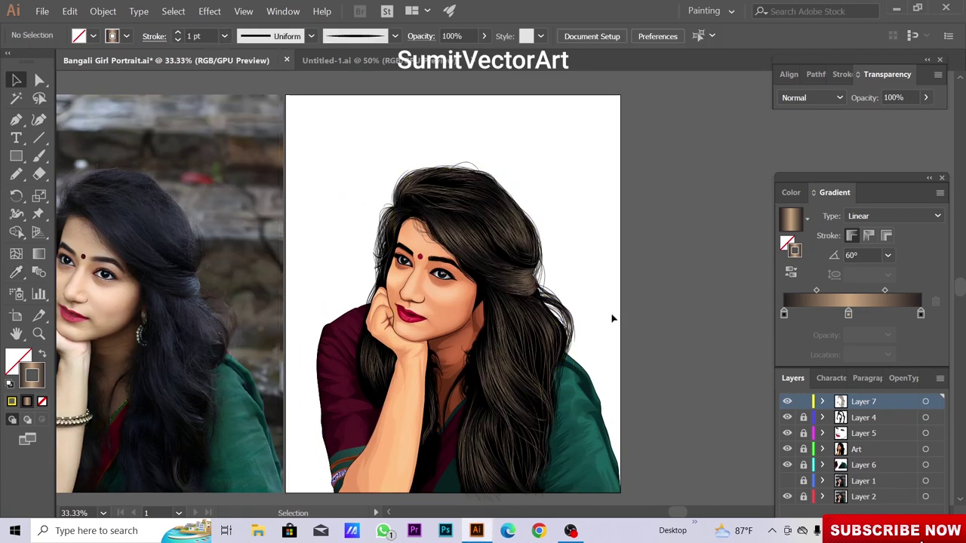
scroll(605, 327, down, 1)
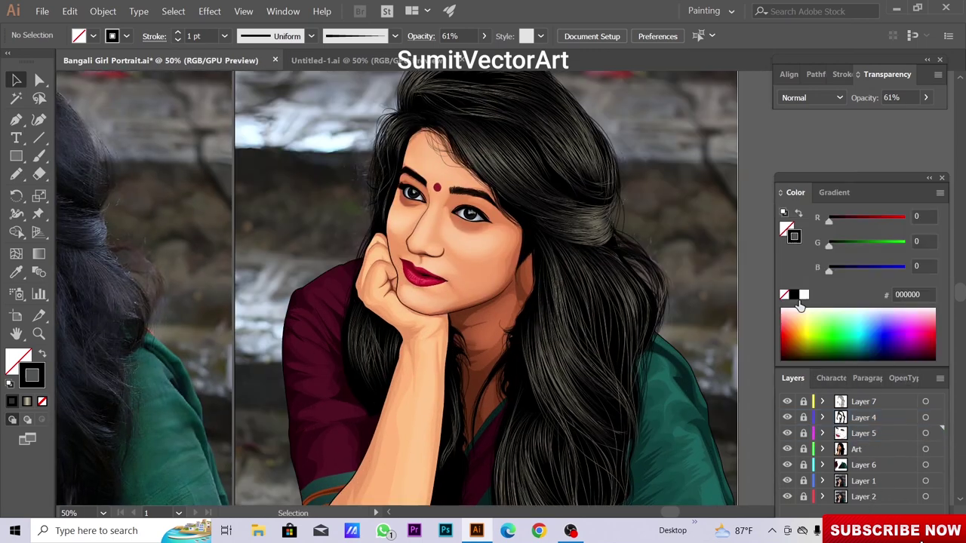
click(864, 381)
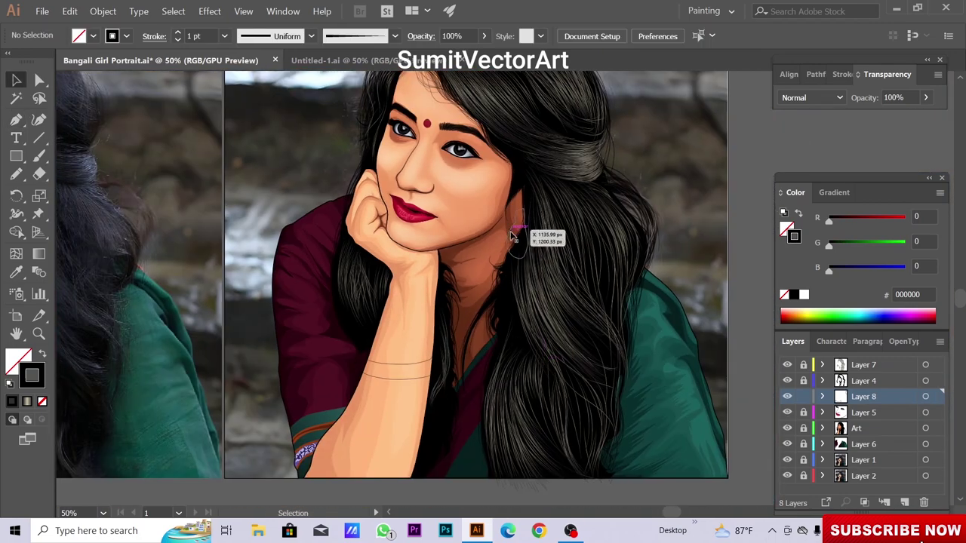
Add a new layer for the bangle and unlock Layer 8 to select the earring outline
click(664, 294)
key(ctrl+minus)
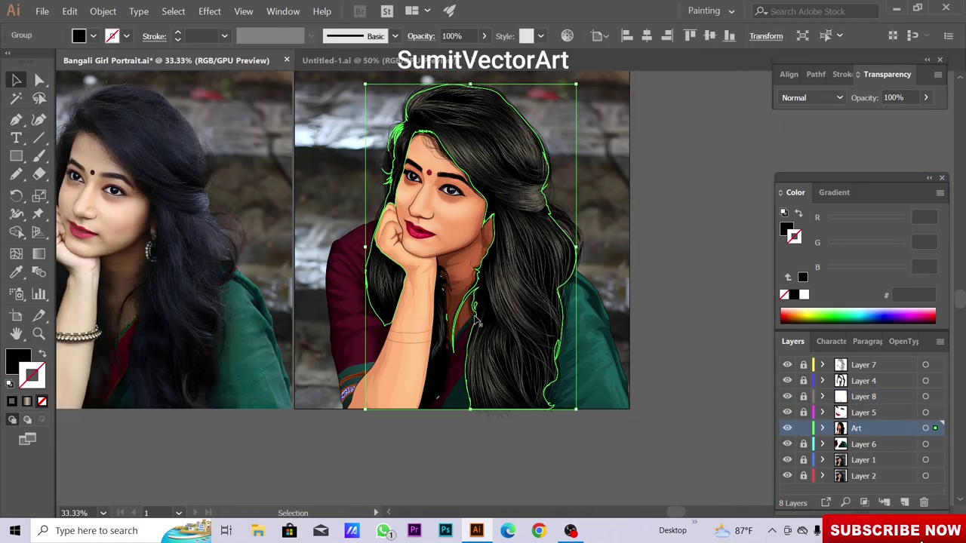
key(ctrl+l)
key(ctrl+shift+a)
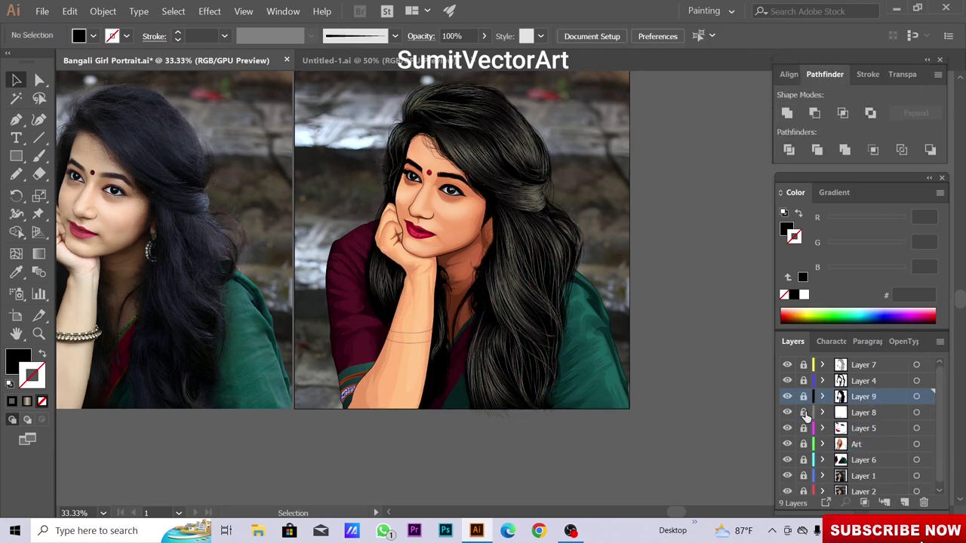
click(804, 413)
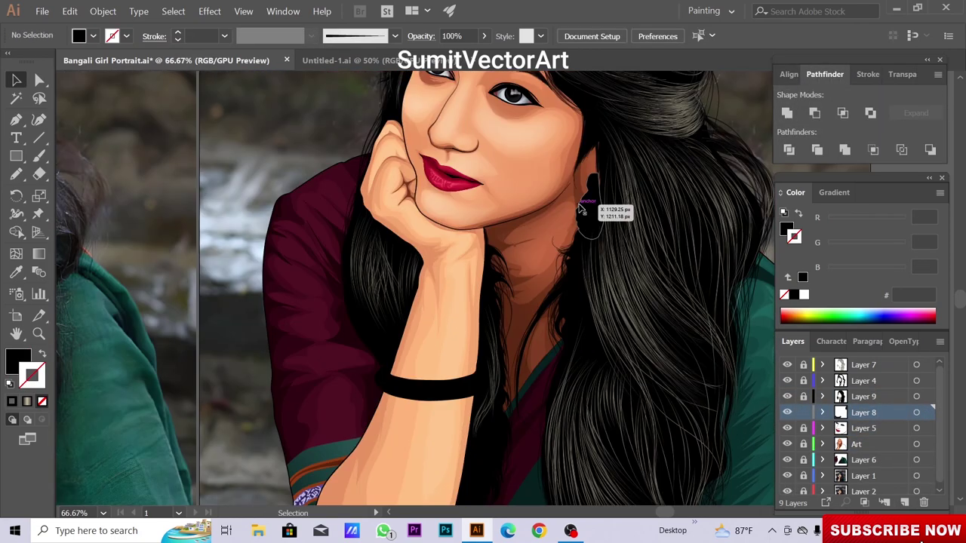
click(581, 209)
Select the bangle shape in Layer 9 and check its context options
click(850, 267)
key(ctrl+shift+a)
key(ctrl+minus)
key(ctrl+minus)
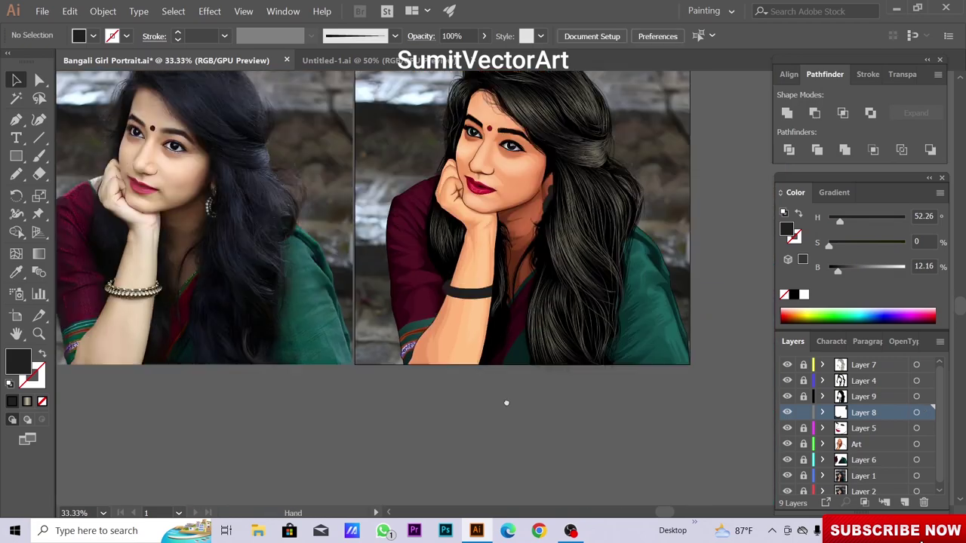
key(ctrl+plus)
right_click(492, 360)
key(Escape)
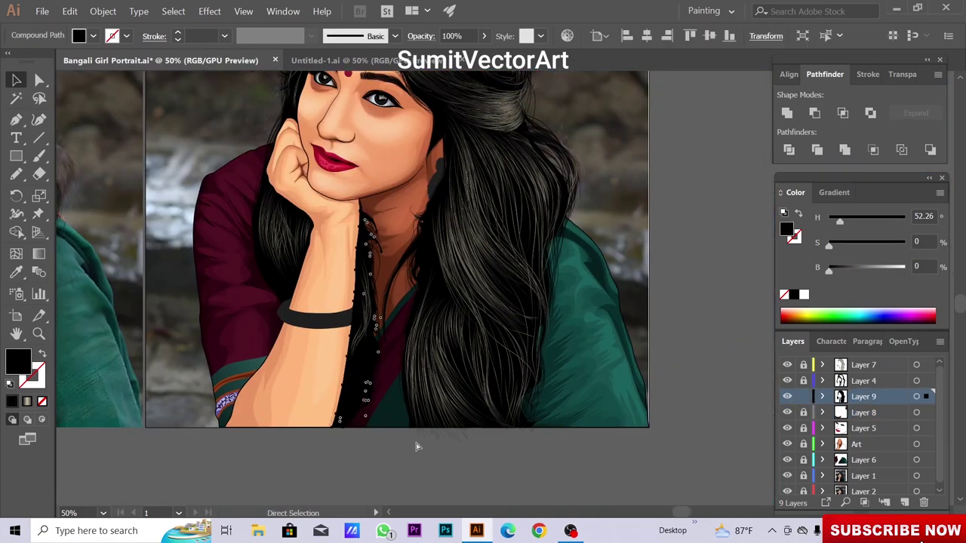
Lock the Art layer and make Layer 8 the active layer
click(803, 444)
click(803, 444)
click(803, 412)
click(863, 412)
key(ctrl+plus)
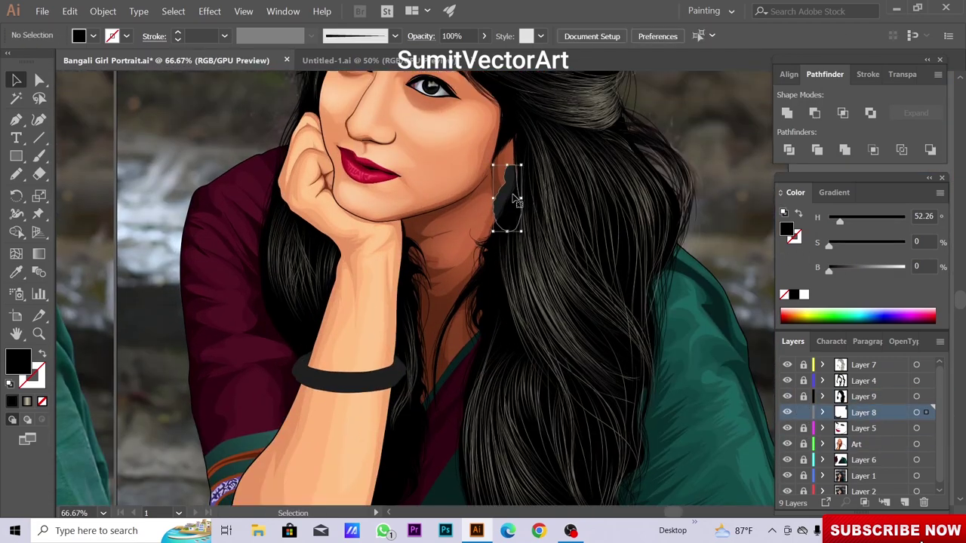
key(ctrl+minus)
key(ctrl+minus)
key(ctrl+minus)
key(ctrl+plus)
key(ctrl+plus)
key(ctrl+plus)
Fill the bangle and earring with a near-black dark olive
click(849, 250)
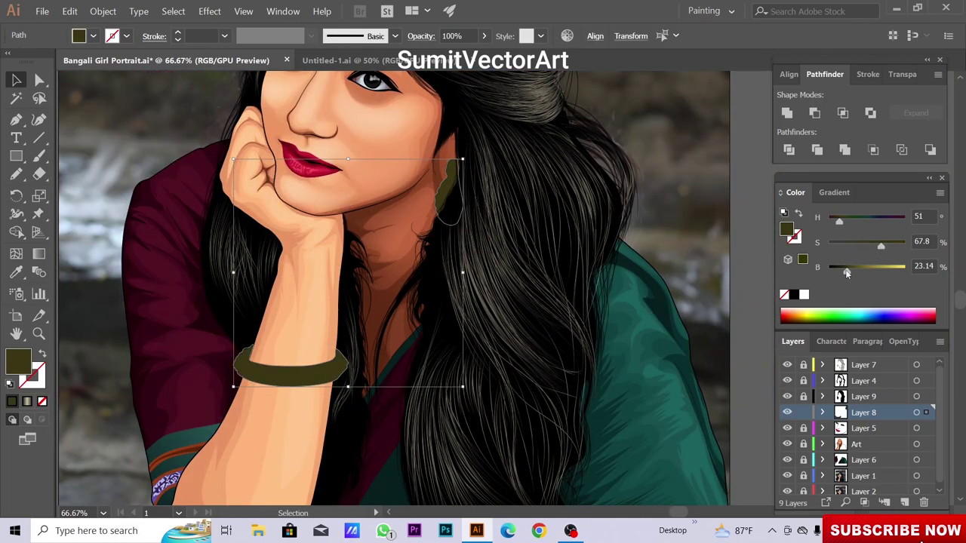
shift+click(314, 381)
drag(846, 270, 835, 270)
key(ctrl+minus)
key(ctrl+minus)
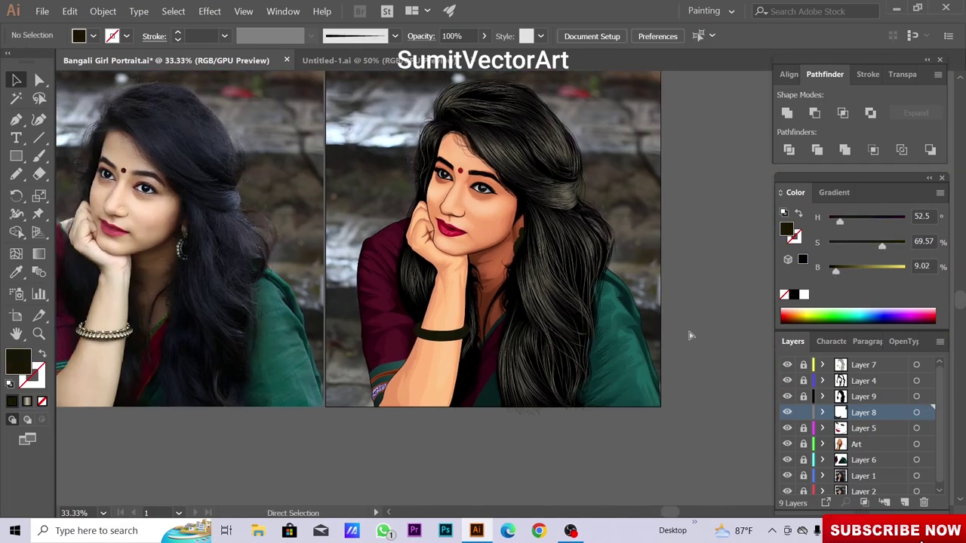
key(ctrl+plus)
key(ctrl+plus)
key(ctrl+plus)
key(ctrl+minus)
key(ctrl+minus)
key(ctrl+minus)
key(ctrl+shift+a)
Switch to Outline view and hide the Layer 5, Art and Layer 6 artwork
key(ctrl+y)
key(ctrl+plus)
drag(788, 428, 787, 459)
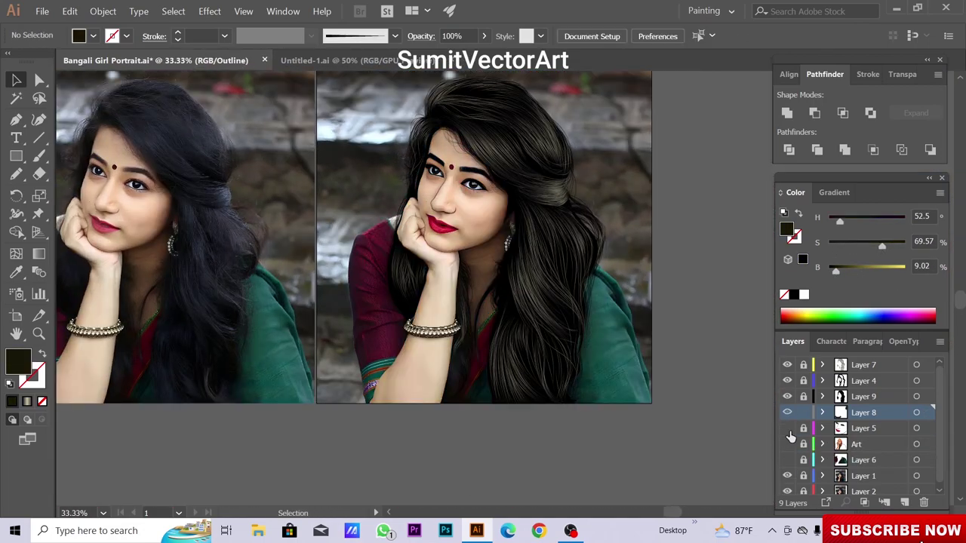
key(ctrl+plus)
key(ctrl+plus)
key(ctrl+plus)
Trace the bangle's edge down from its top with the Pencil tool
key(n)
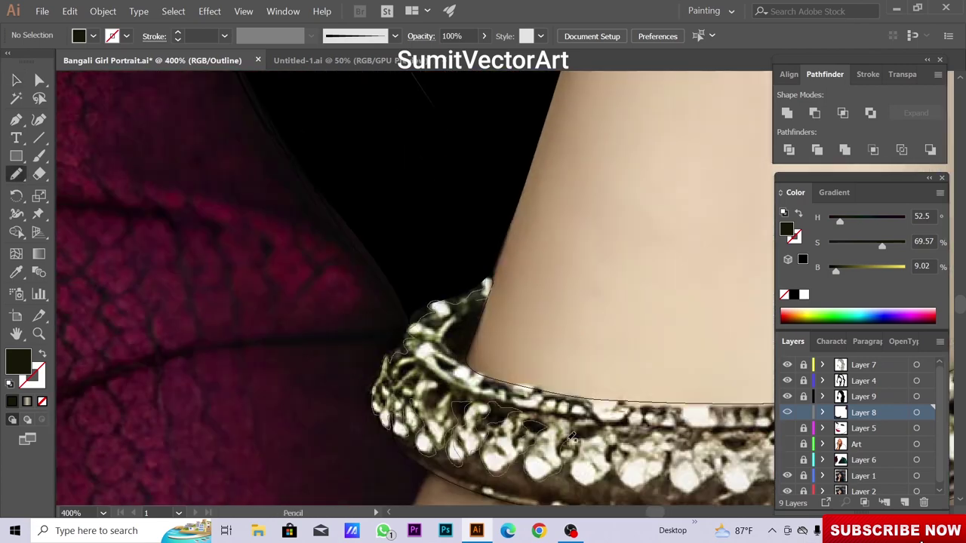
scroll(654, 475, right, 5)
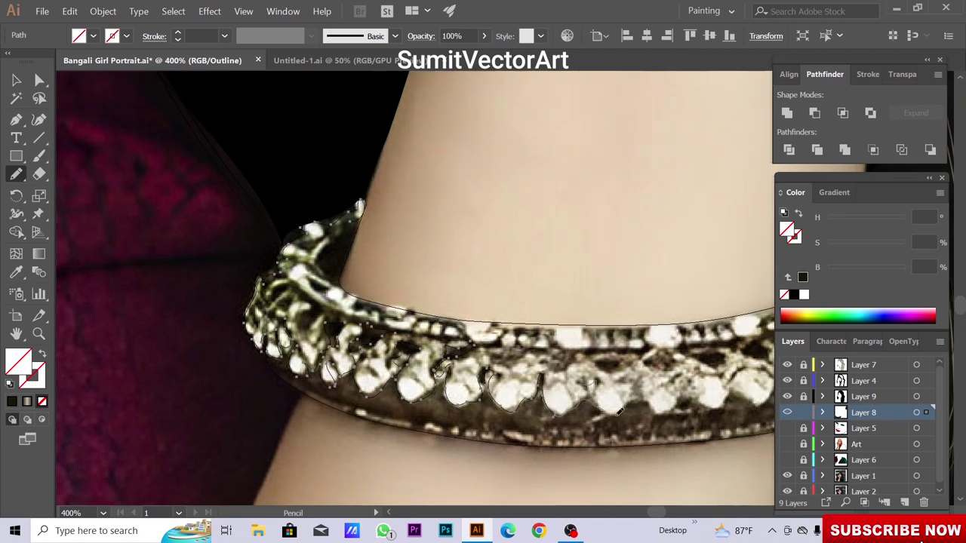
scroll(641, 392, down, 2)
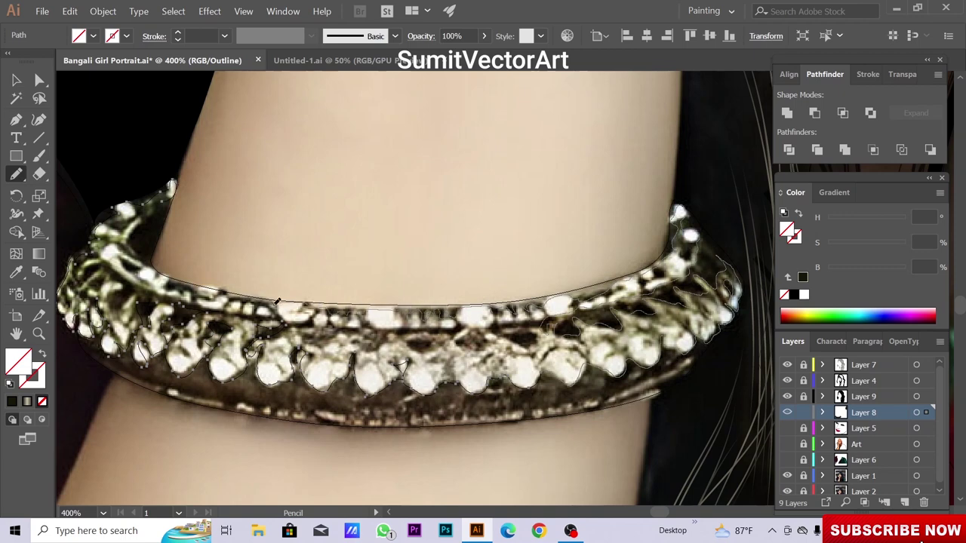
scroll(282, 390, left, 2)
scroll(281, 390, down, 1)
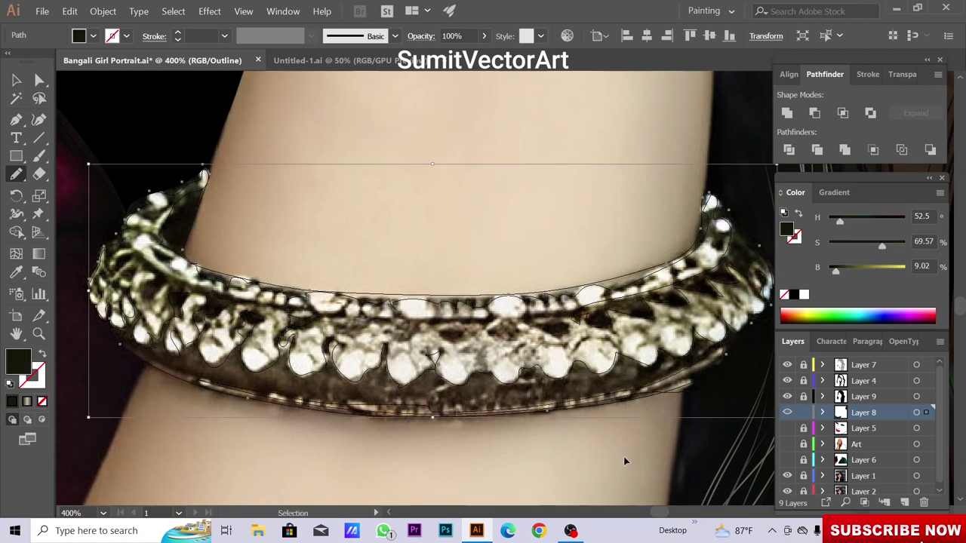
scroll(216, 330, left, 2)
scroll(217, 330, up, 2)
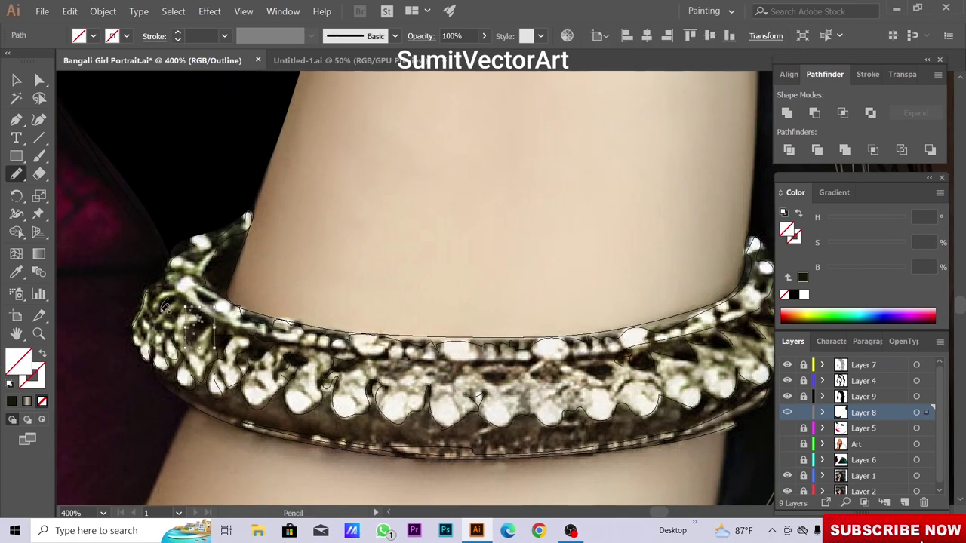
key(ctrl+a)
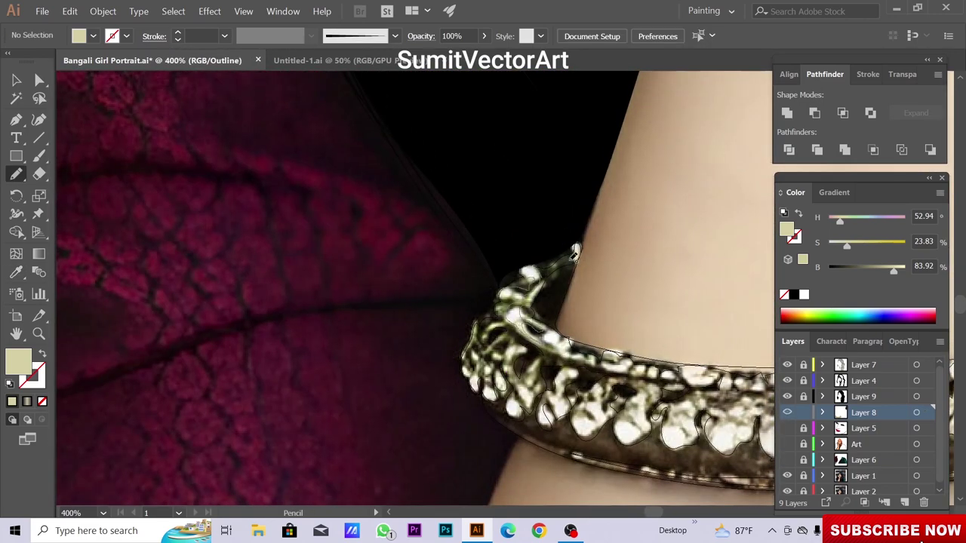
drag(572, 256, 479, 351)
Pan across the bangle in Outline view to follow its ornate traced details
scroll(542, 360, down, 1)
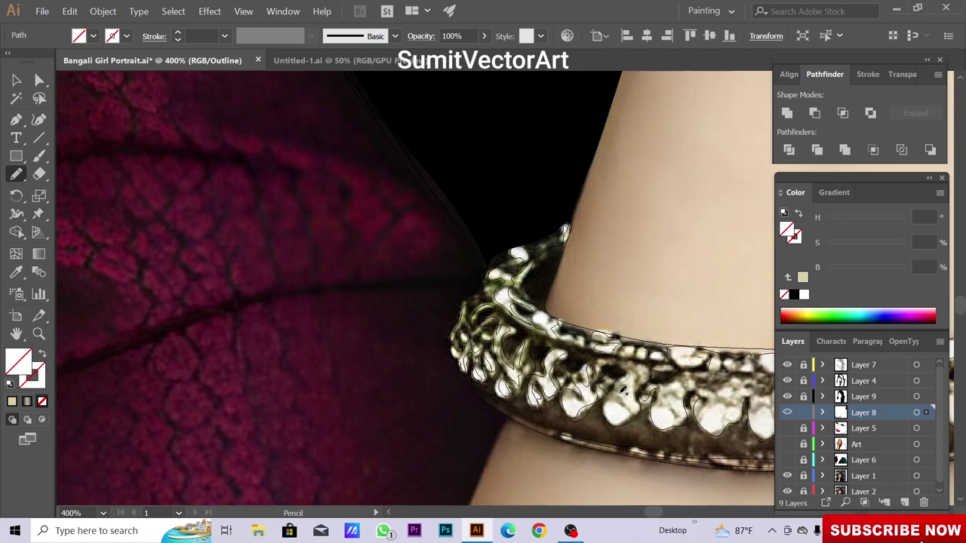
scroll(702, 351, down, 1)
scroll(610, 349, right, 2)
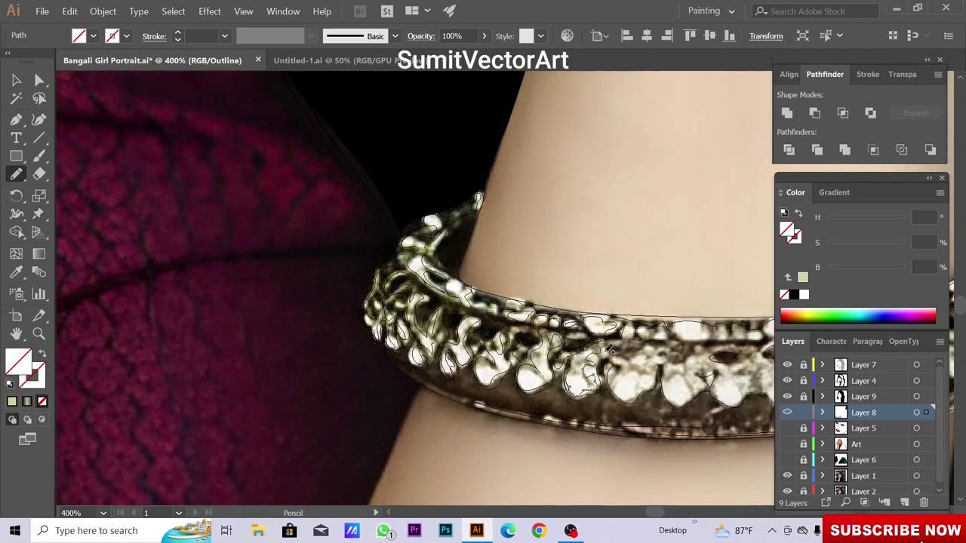
scroll(654, 330, right, 2)
scroll(642, 325, down, 1)
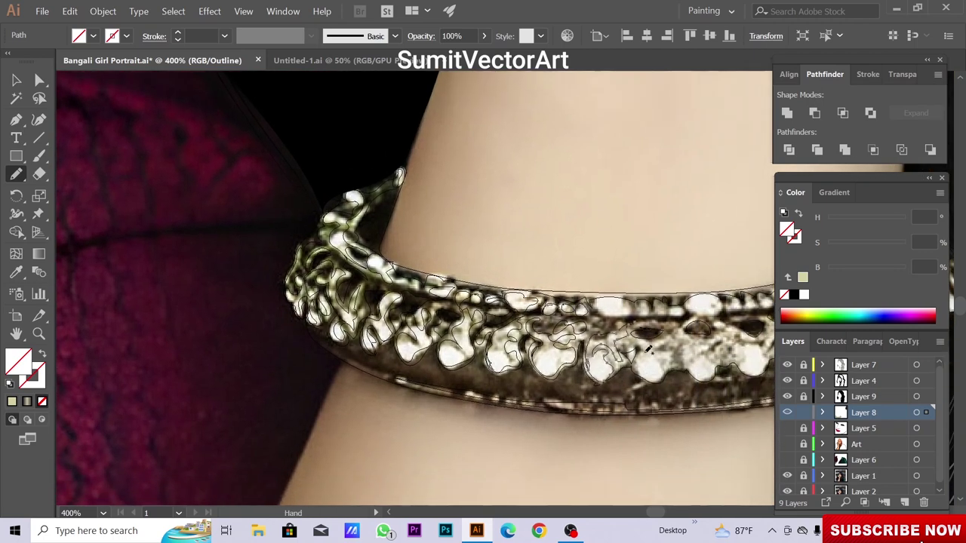
scroll(620, 306, right, 1)
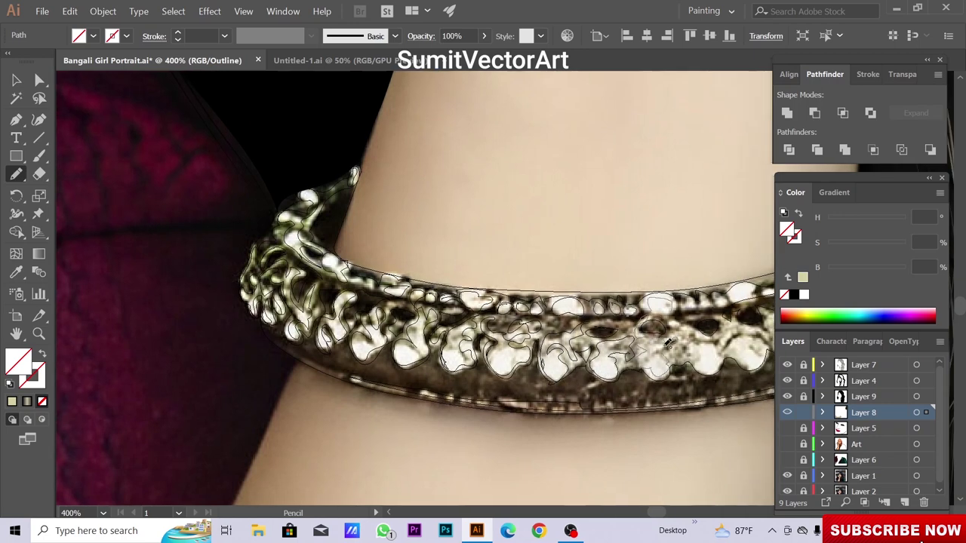
scroll(667, 344, right, 1)
scroll(683, 347, right, 1)
scroll(690, 325, right, 1)
scroll(668, 309, right, 1)
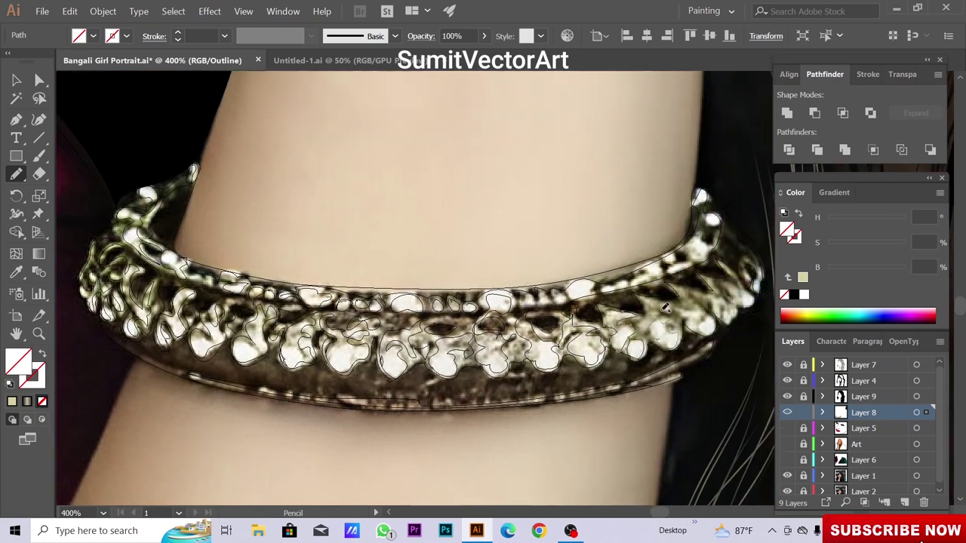
scroll(664, 306, up, 1)
scroll(709, 324, right, 1)
scroll(668, 257, up, 1)
scroll(596, 326, right, 1)
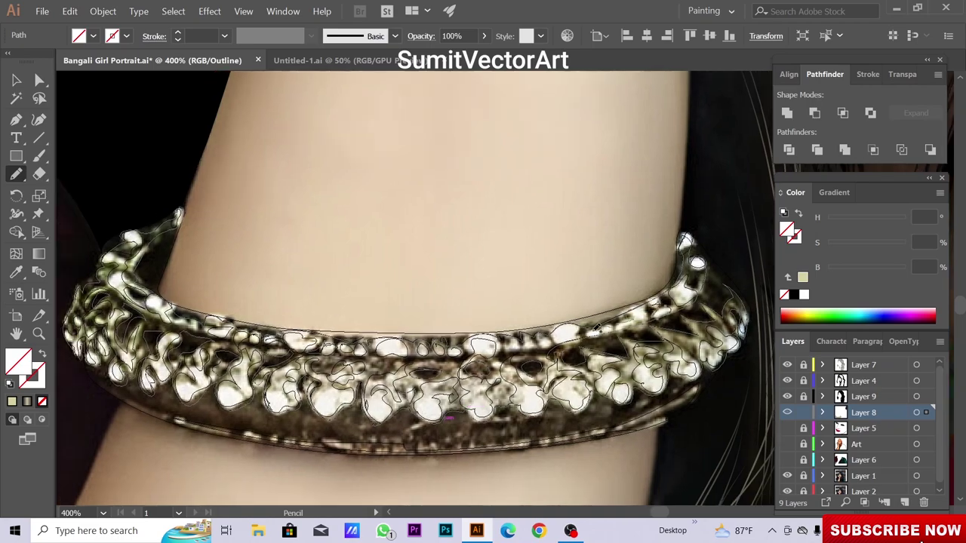
scroll(597, 326, left, 1)
scroll(597, 326, left, 2)
scroll(597, 326, left, 1)
Return to Preview and fill the bangle motifs in pale cream using the Eyedropper
key(ctrl+y)
key(i)
key(comma)
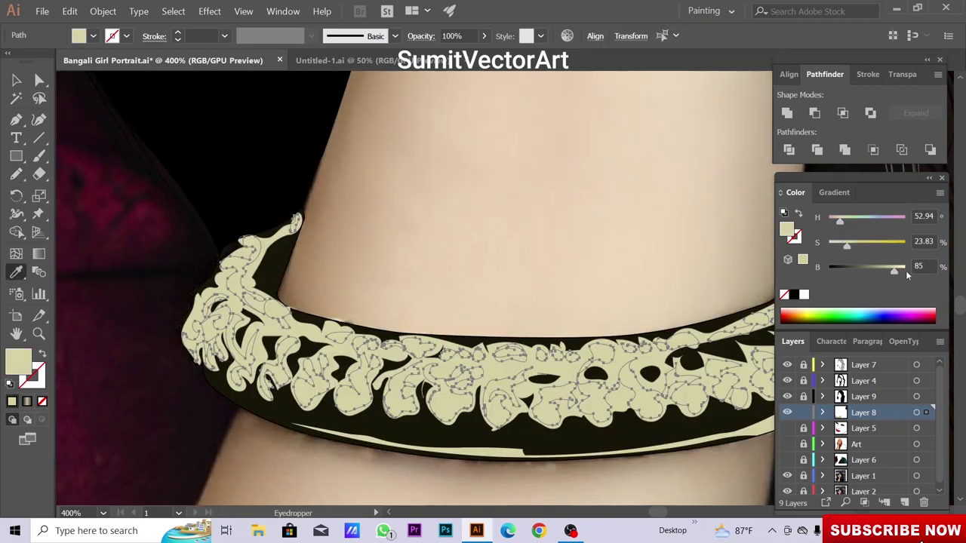
click(804, 295)
key(ctrl+shift+a)
scroll(521, 377, down, 5)
Toggle Outline view to inspect the traced earring path and dark ear shape
scroll(502, 290, up, 4)
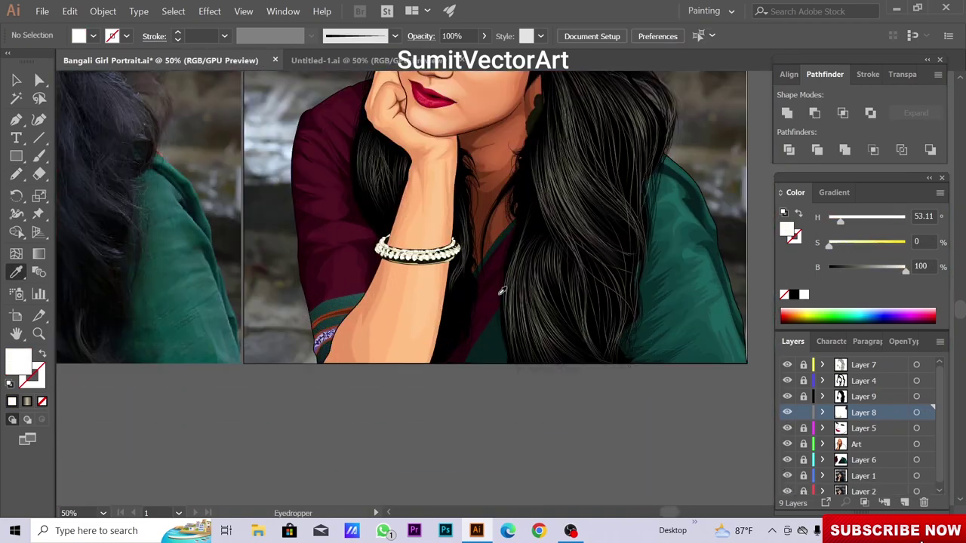
scroll(502, 291, down, 2)
scroll(502, 290, up, 3)
scroll(502, 290, up, 2)
scroll(486, 301, up, 4)
key(ctrl+y)
ctrl+click(486, 301)
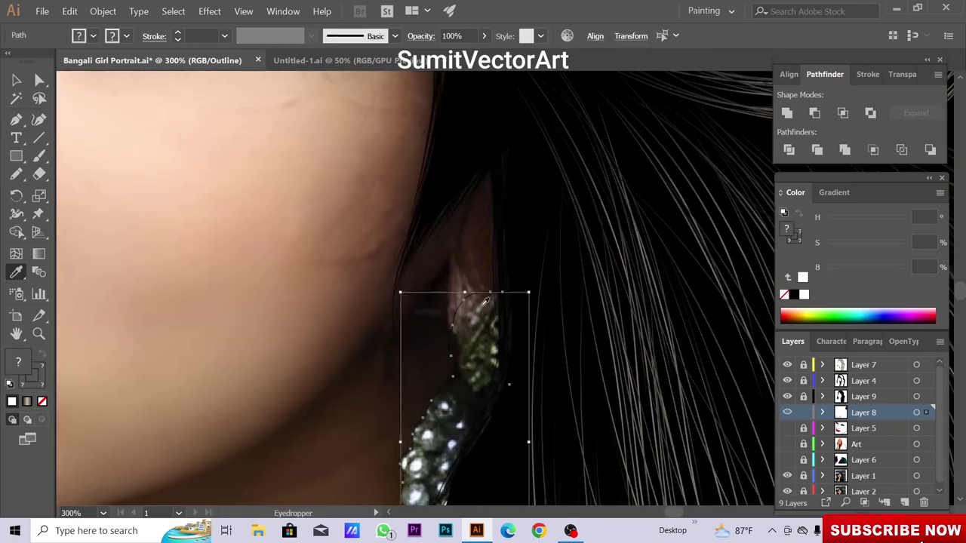
key(a)
click(496, 298)
key(ctrl+shift+a)
Select the earring base in Outline view and trace a leaf detail with the Pencil
key(ctrl+y)
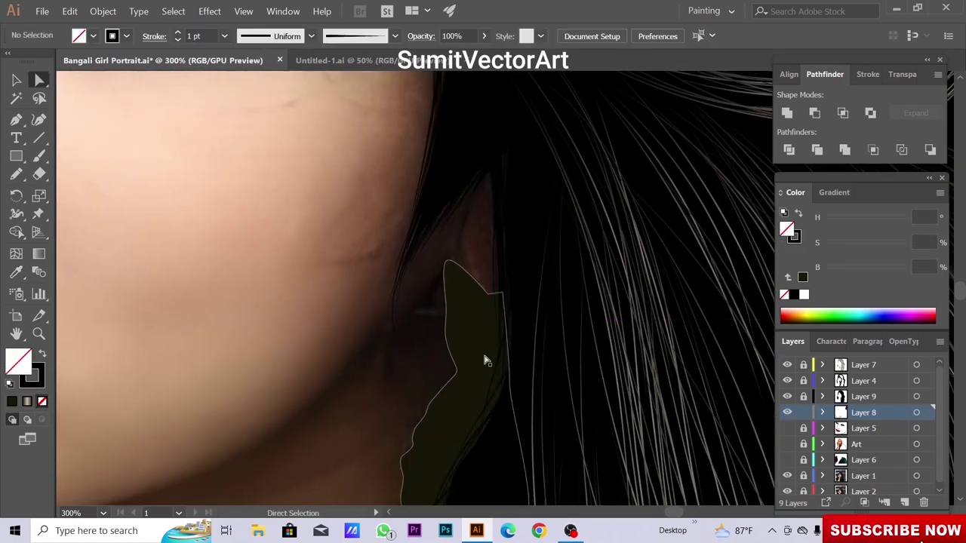
click(485, 361)
key(ctrl+shift+a)
key(ctrl+y)
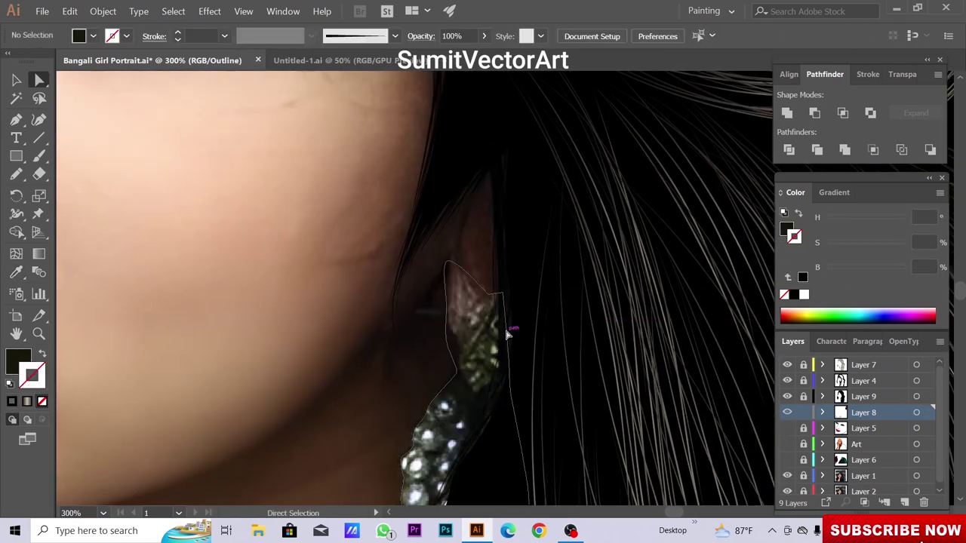
ctrl+click(458, 351)
scroll(430, 375, down, 2)
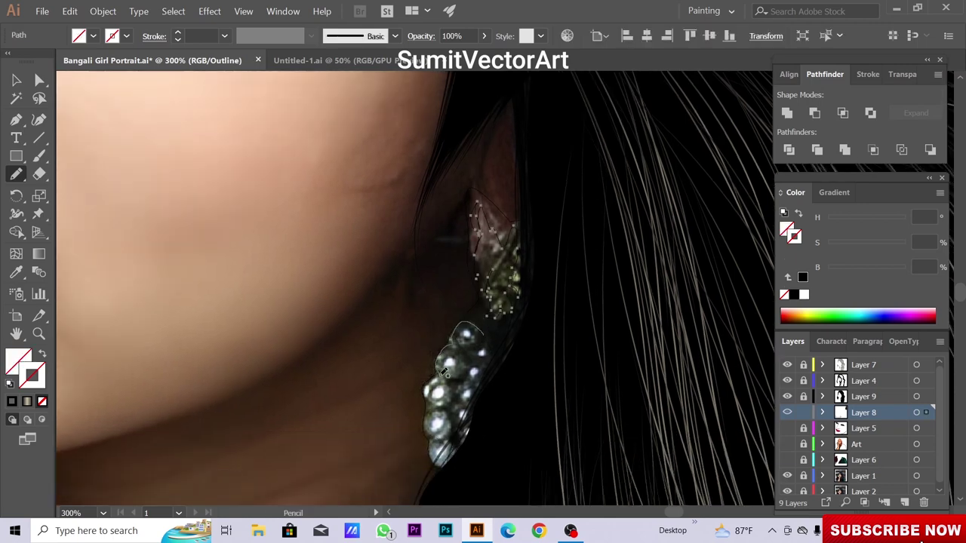
key(ctrl+shift+a)
drag(494, 260, 518, 287)
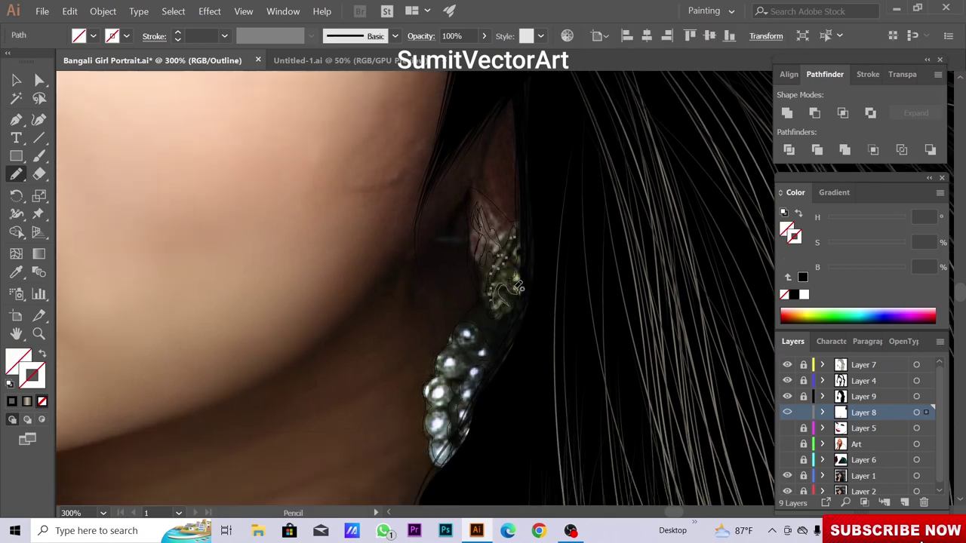
scroll(489, 336, down, 1)
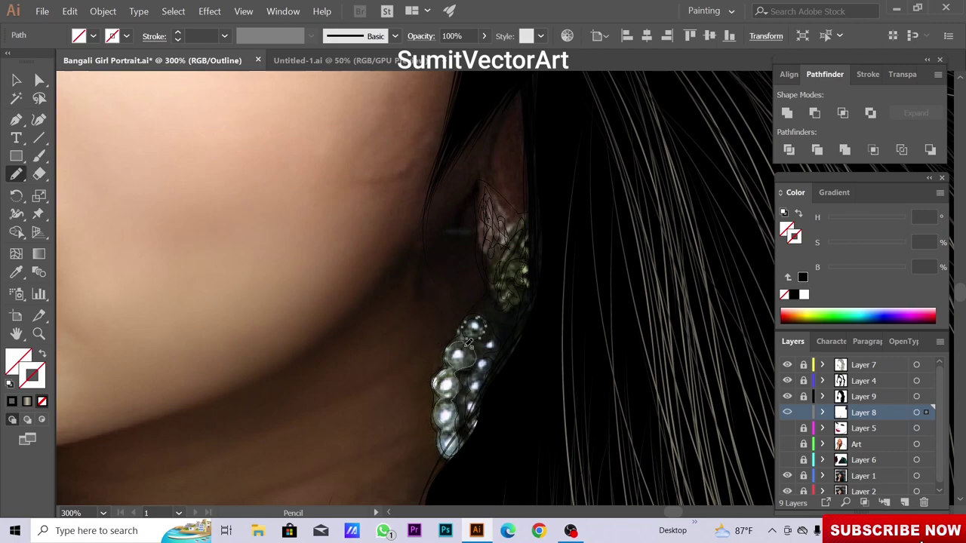
scroll(461, 411, down, 1)
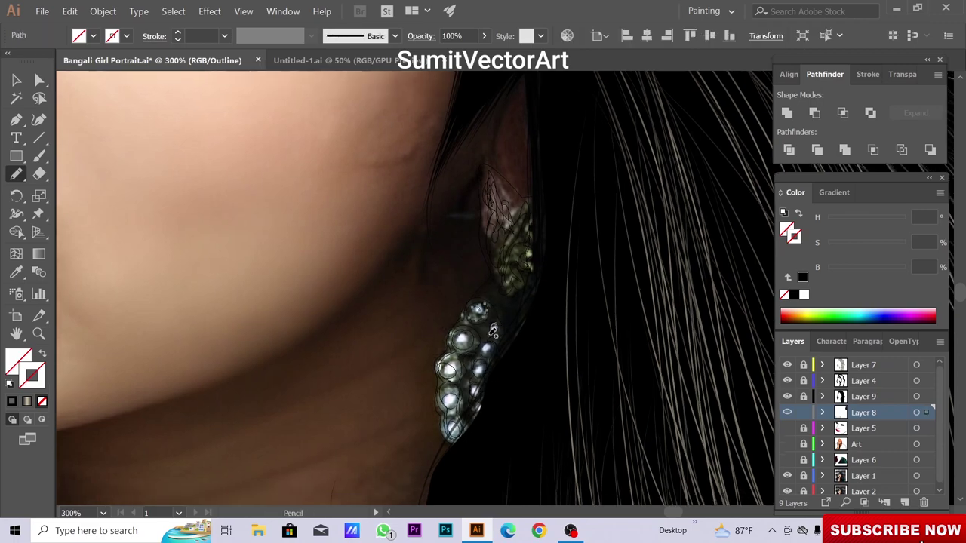
Return to Preview and give the earring details a white fill
key(ctrl+y)
key(shift+x)
key(ctrl+minus)
key(ctrl+minus)
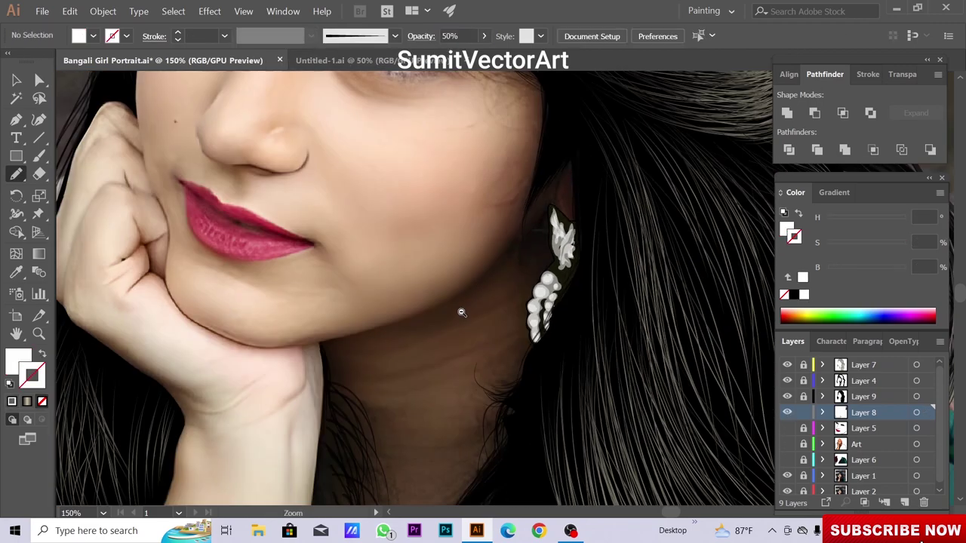
key(ctrl+minus)
key(ctrl+minus)
key(ctrl+minus)
scroll(512, 307, up, 3)
scroll(512, 306, down, 3)
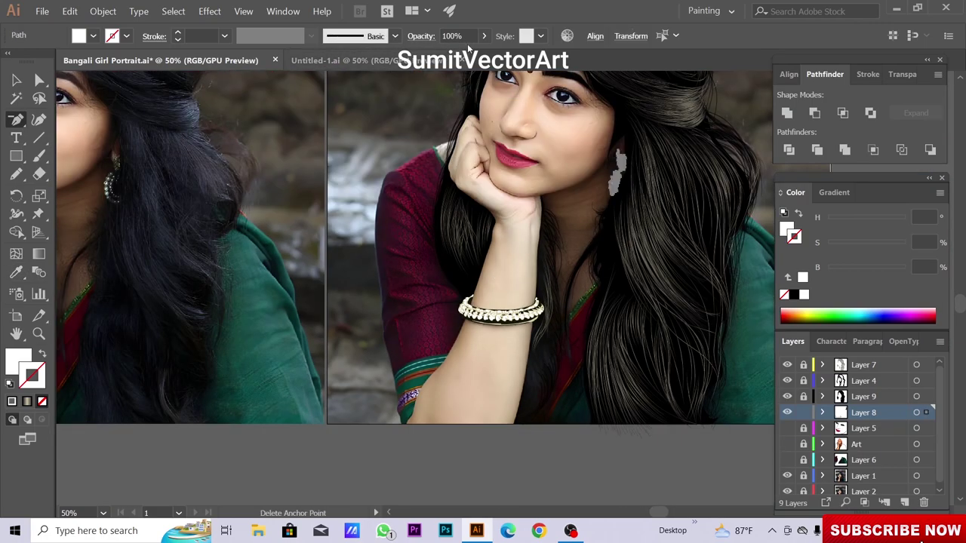
Adjust the earring's anchor points with the Pen tool
key(p)
scroll(539, 317, down, 1)
scroll(539, 317, down, 1)
scroll(539, 317, up, 5)
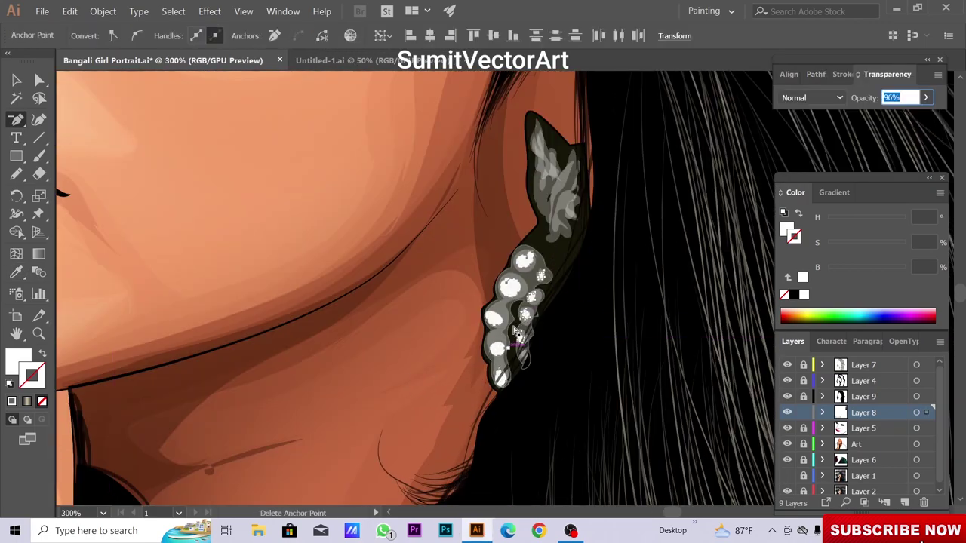
scroll(524, 352, down, 8)
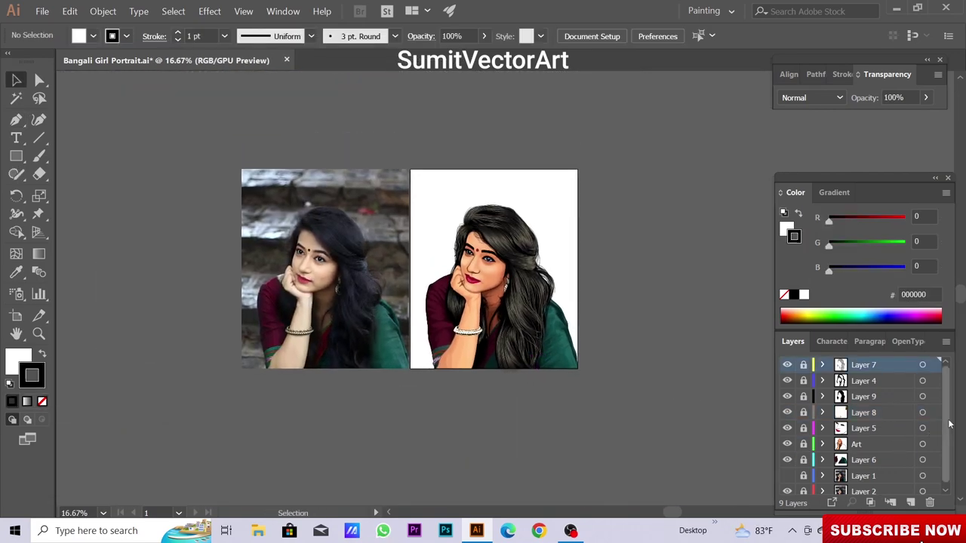
Hide the reference photo layer in the Layers panel
scroll(804, 489, down, 1)
click(787, 487)
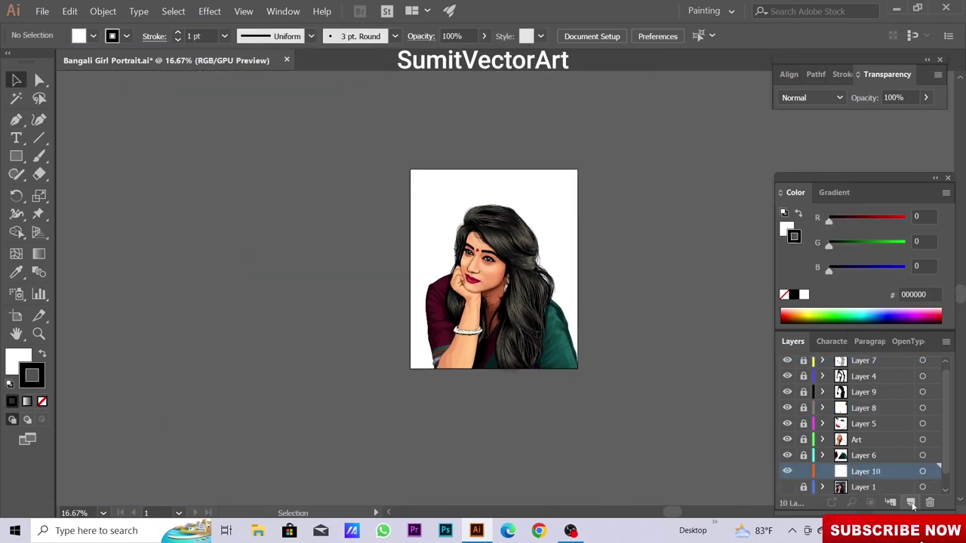
scroll(414, 239, up, 1)
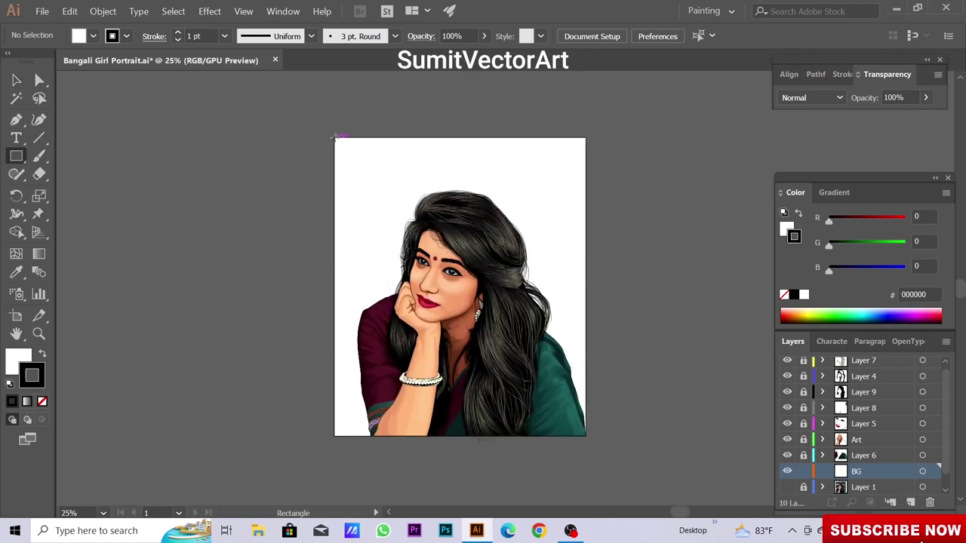
Draw a full-artboard background rectangle with no outline and a dark teal fill
drag(513, 286, 590, 435)
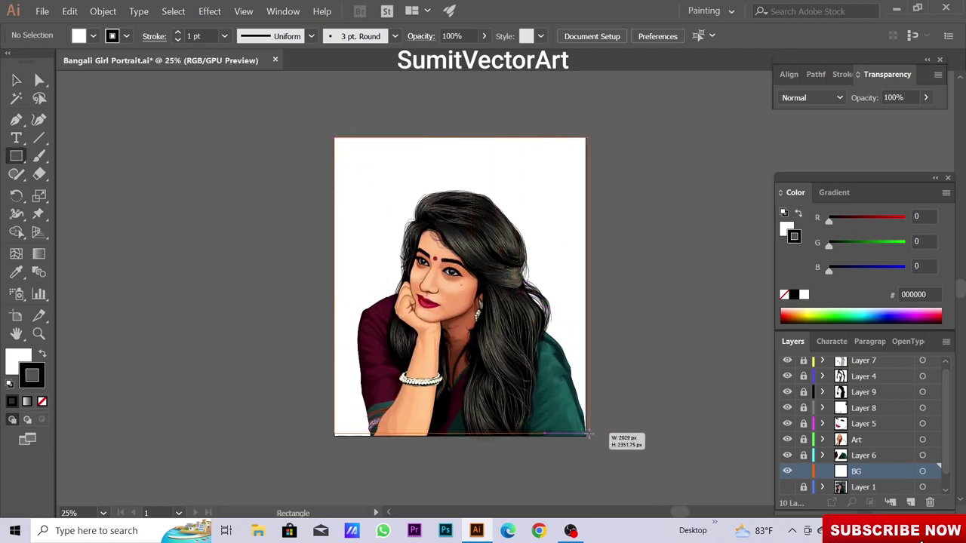
key(v)
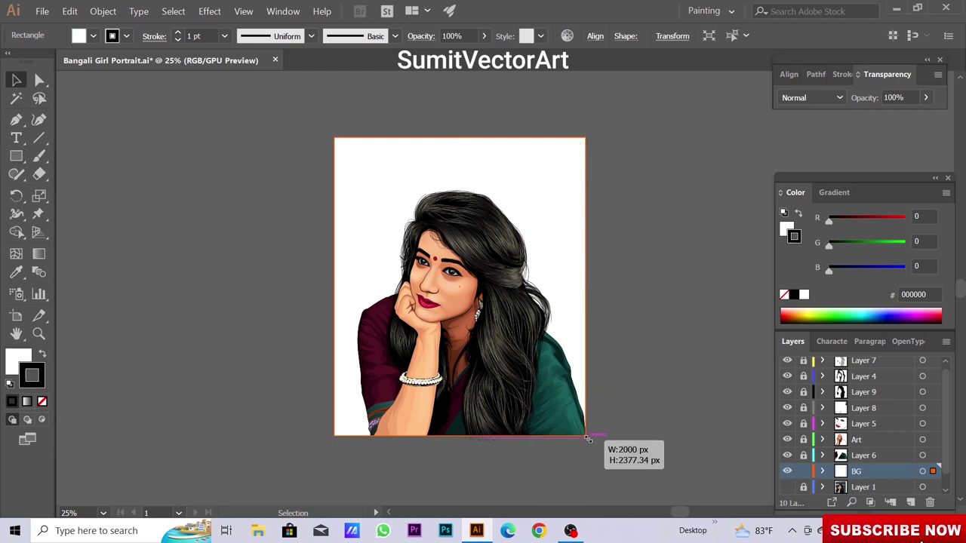
drag(588, 439, 590, 437)
click(43, 353)
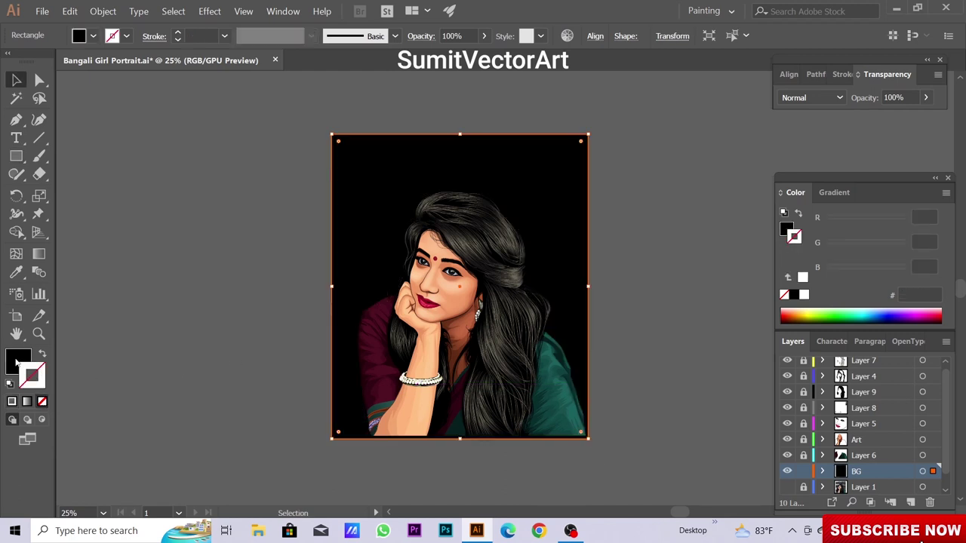
drag(862, 320, 867, 324)
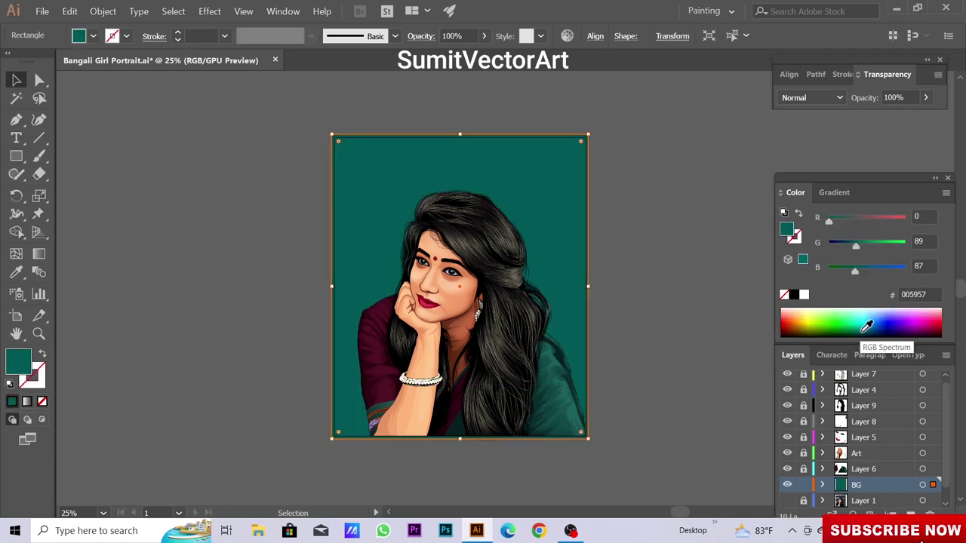